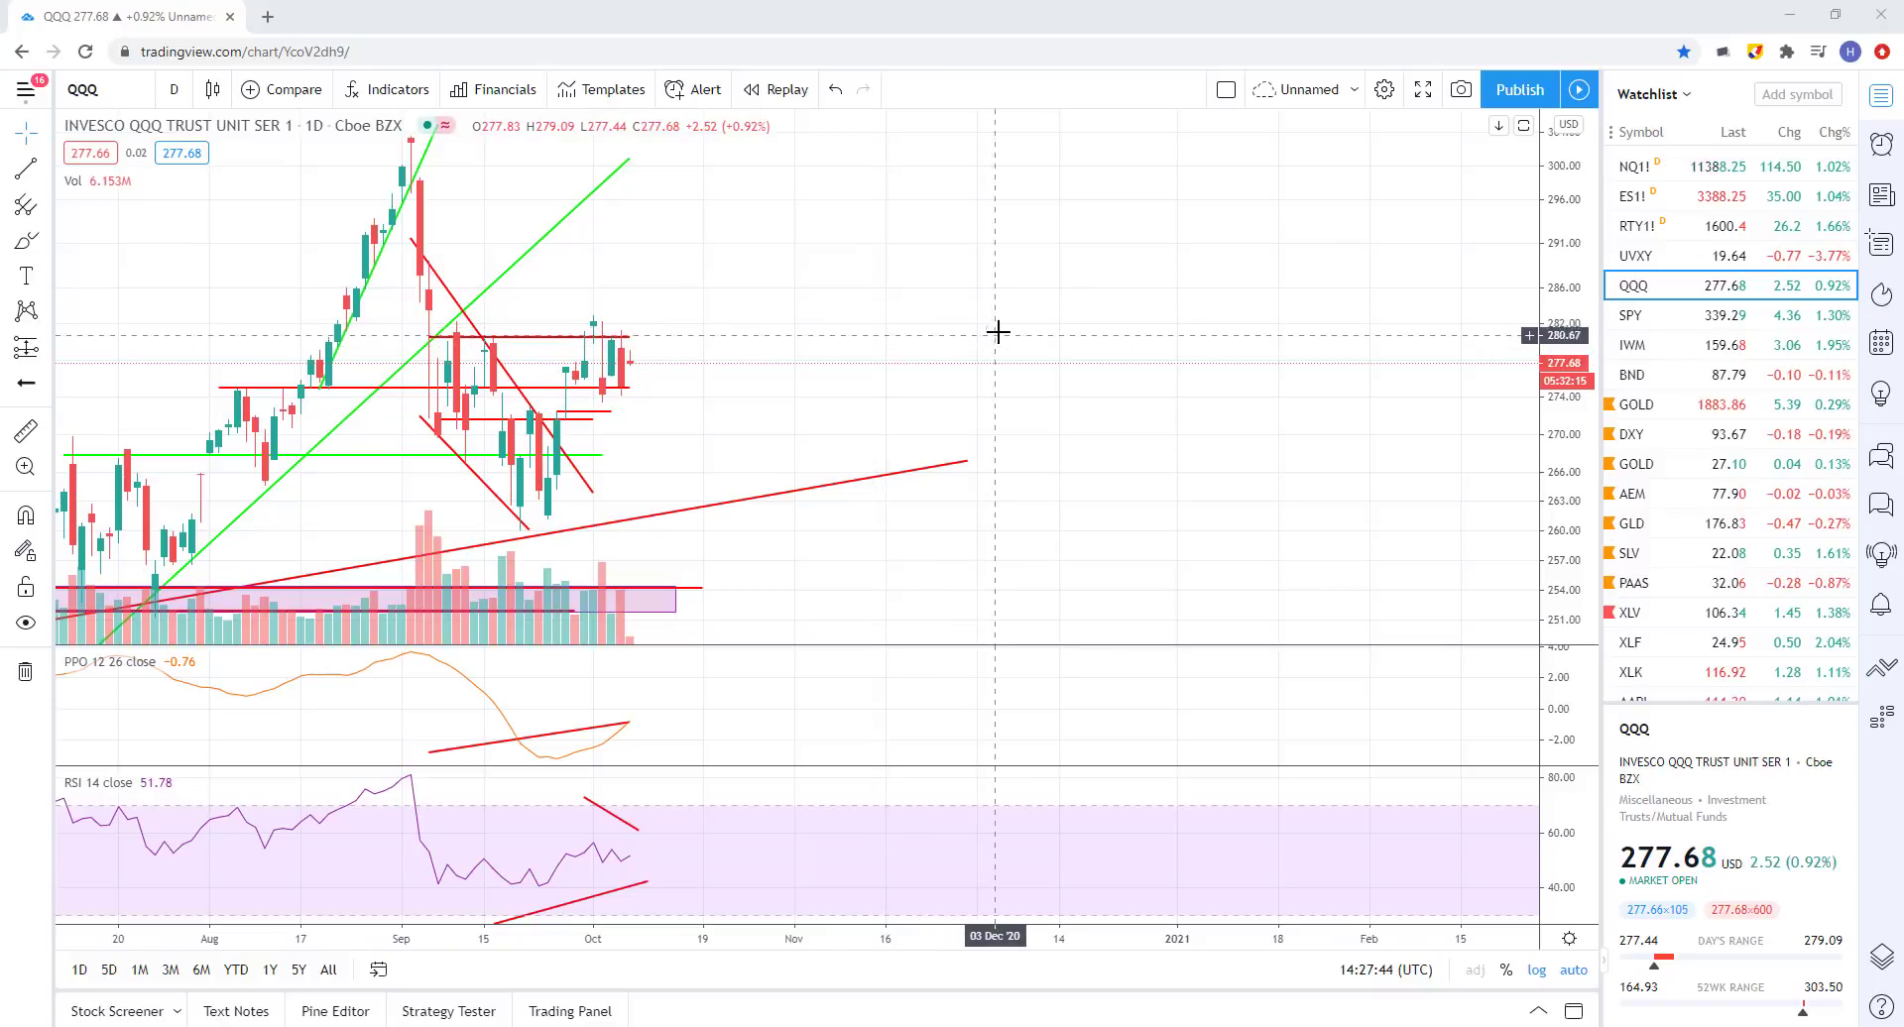
- Switch the QQQ chart to the 1-hour interval and examine the latest candles between the two red horizontal levels
scroll(932, 503, up, 2)
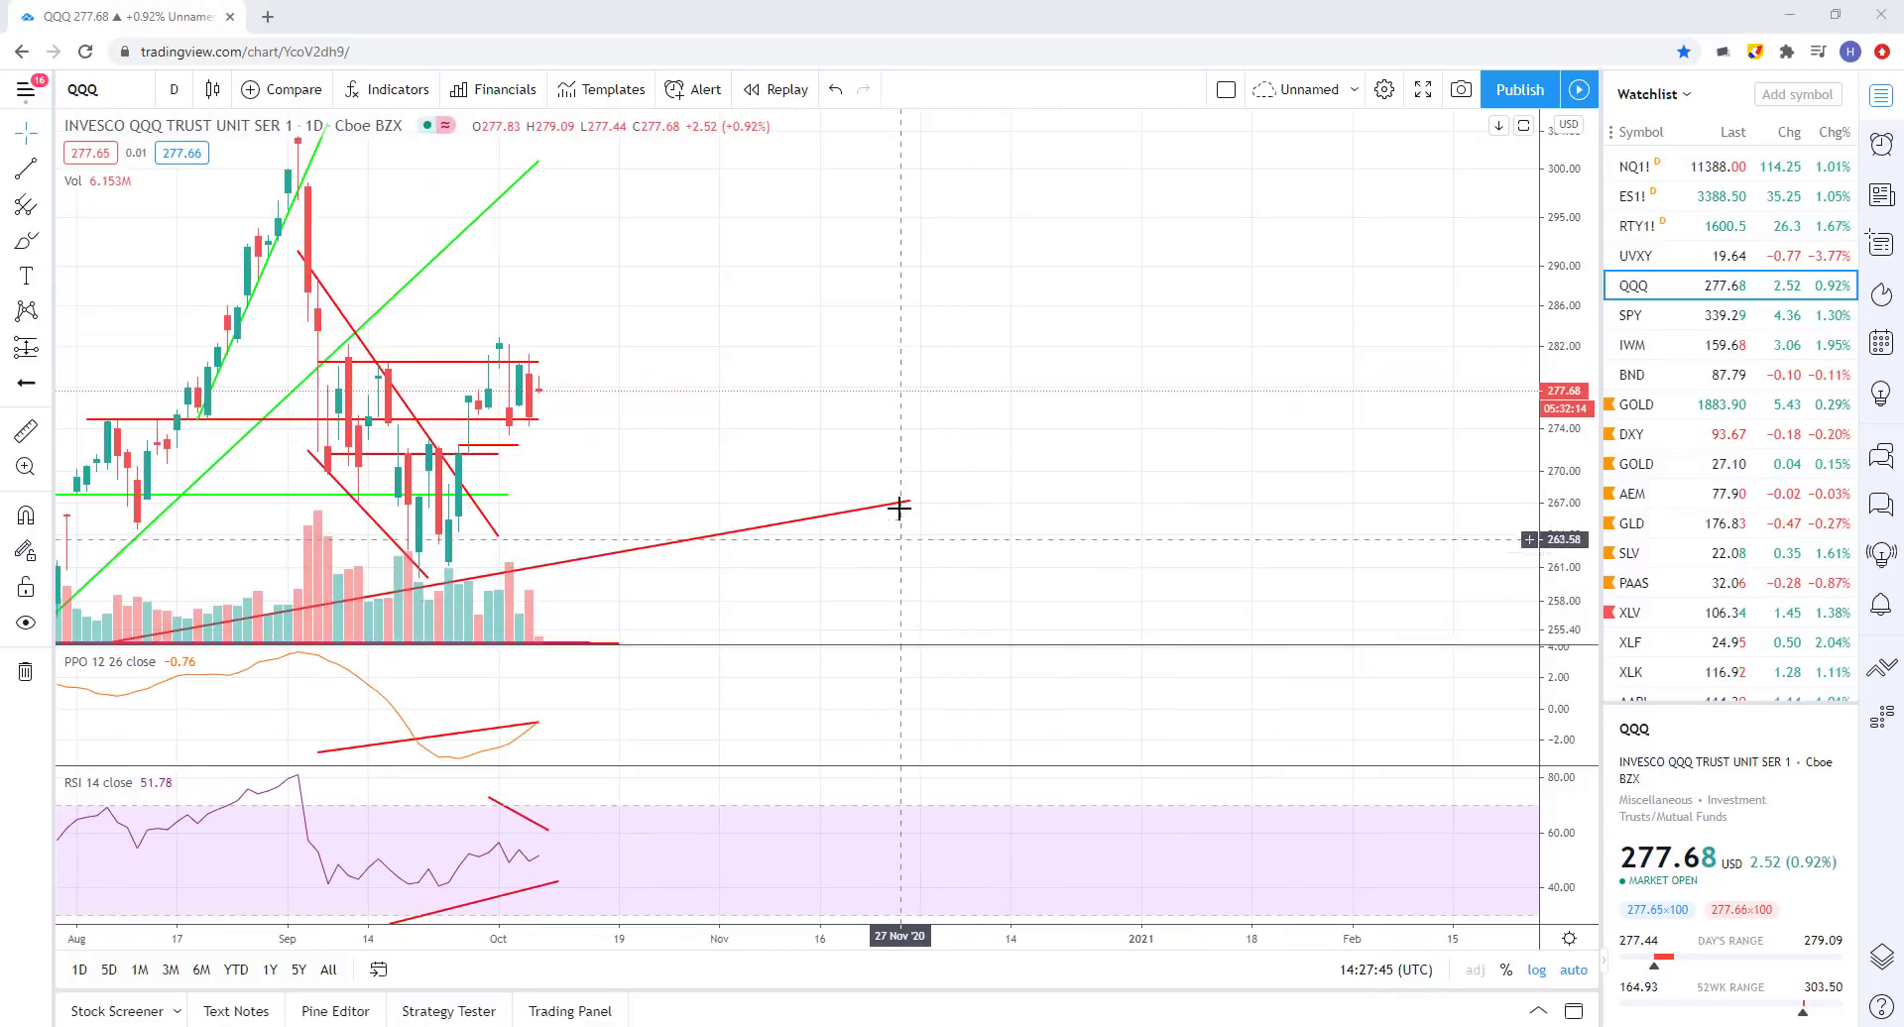
click(173, 89)
click(198, 551)
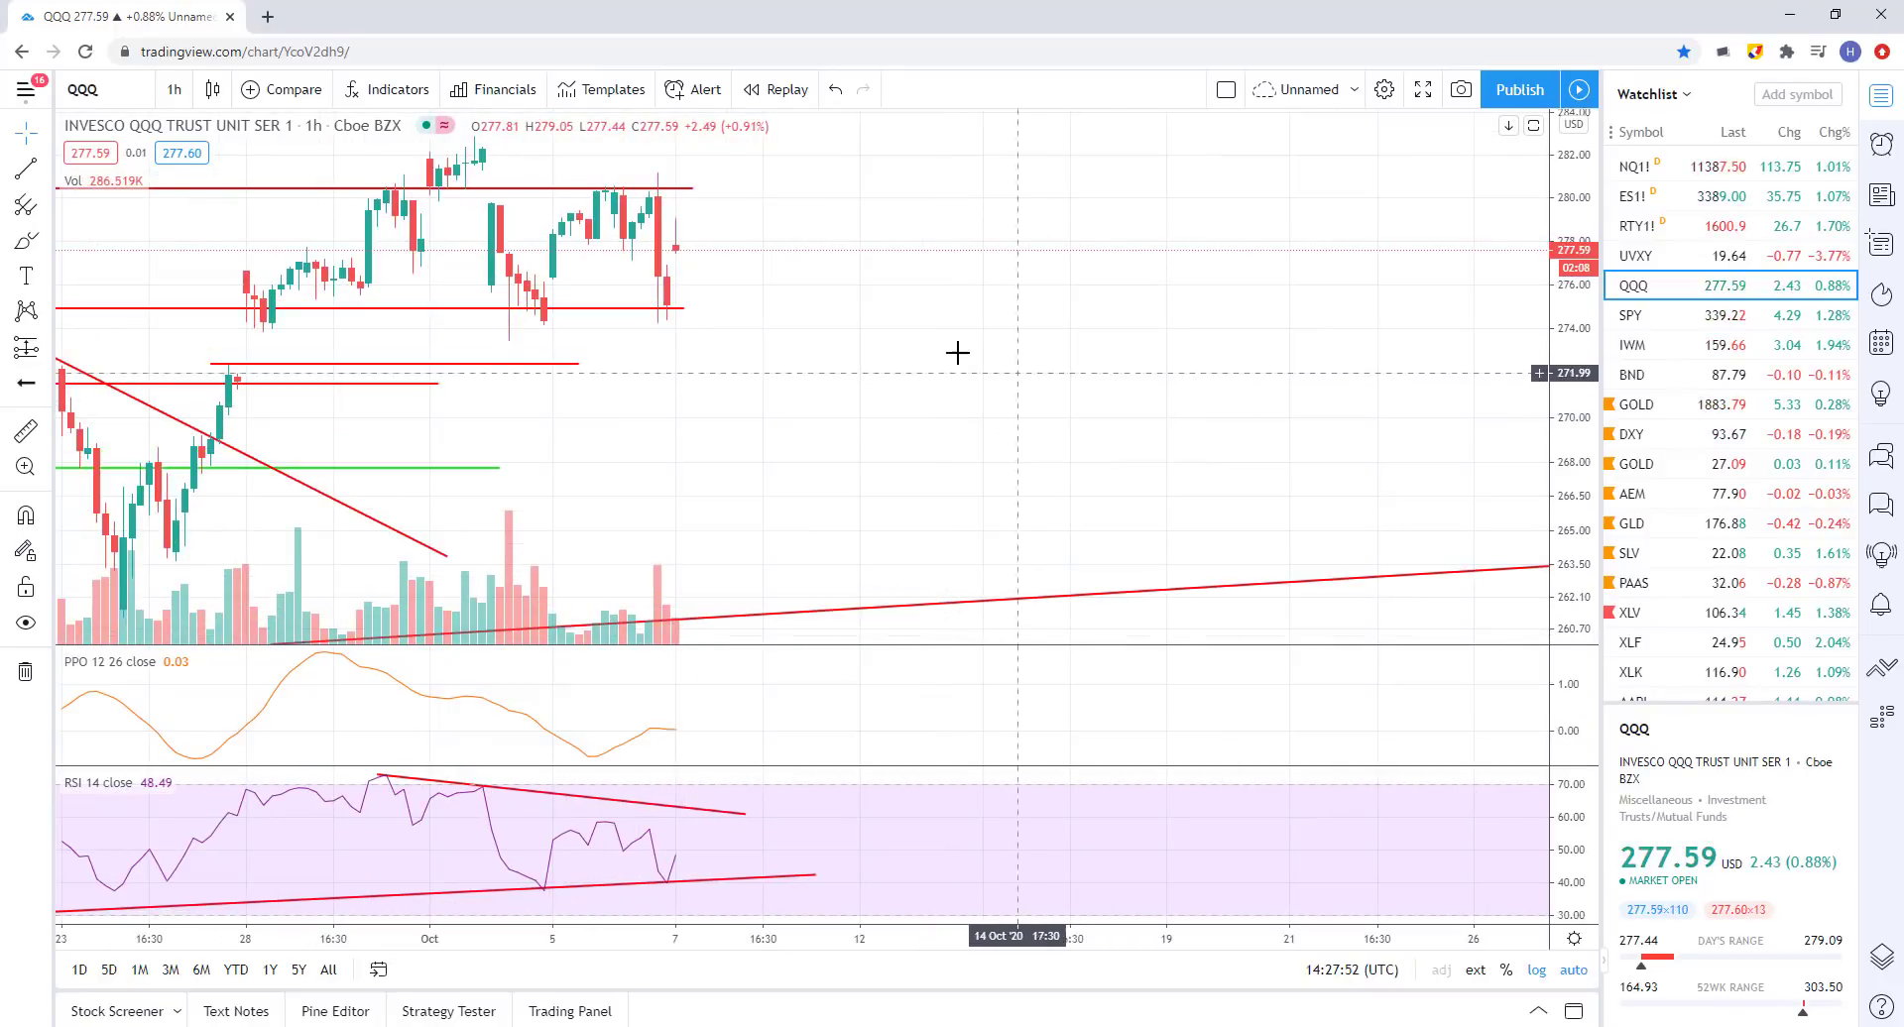
drag(957, 352, 872, 363)
scroll(961, 357, up, 2)
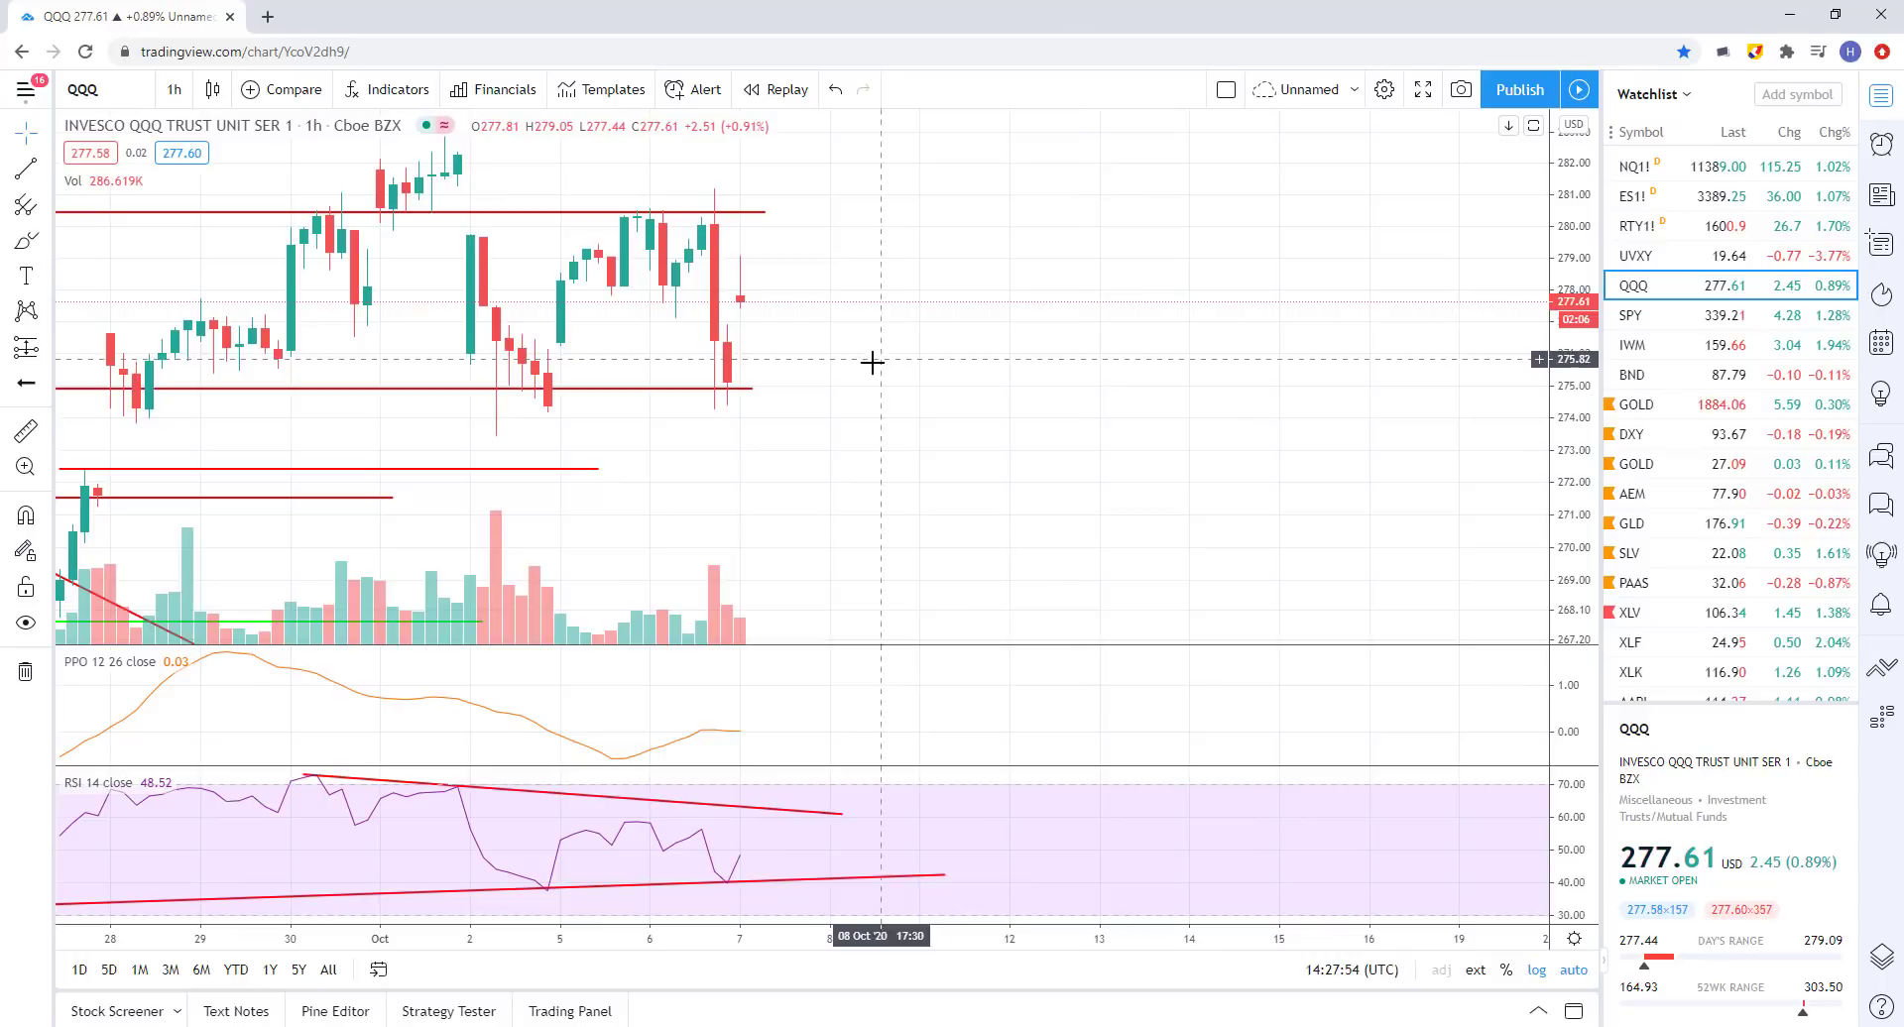
scroll(937, 355, down, 1)
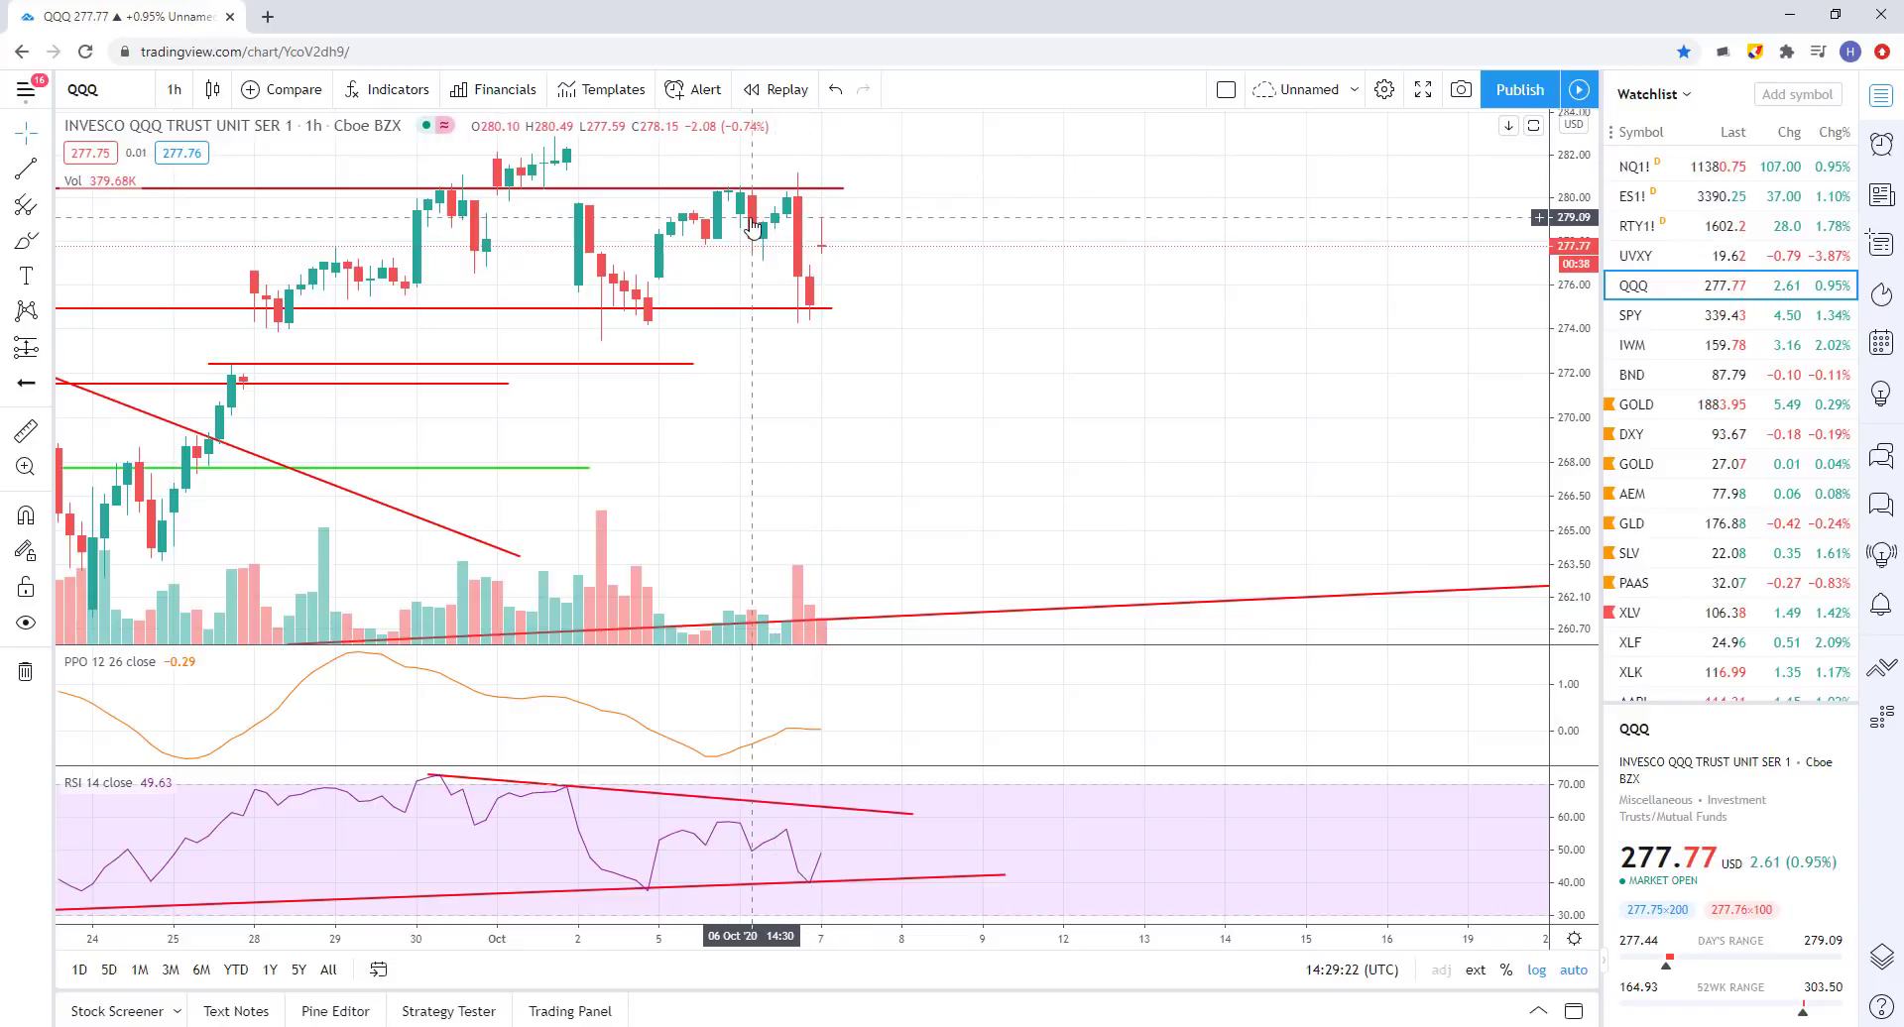
scroll(777, 429, up, 2)
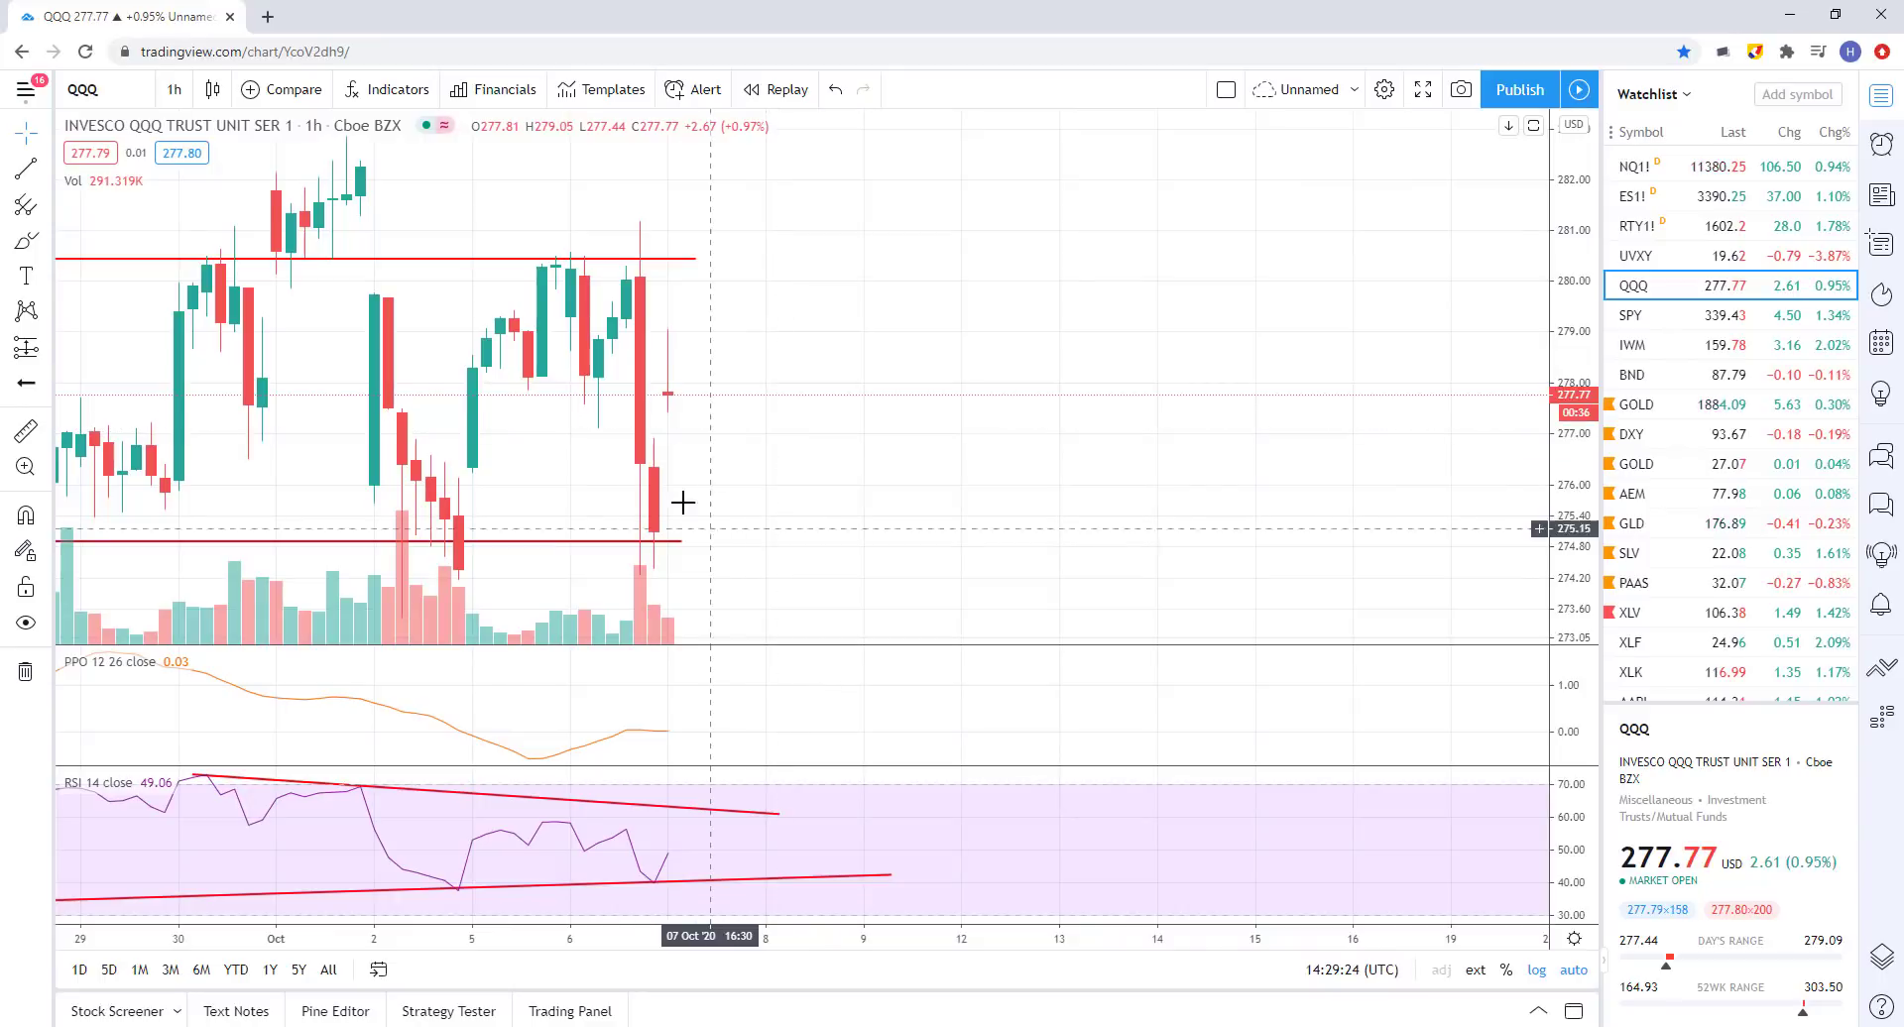
scroll(773, 442, up, 6)
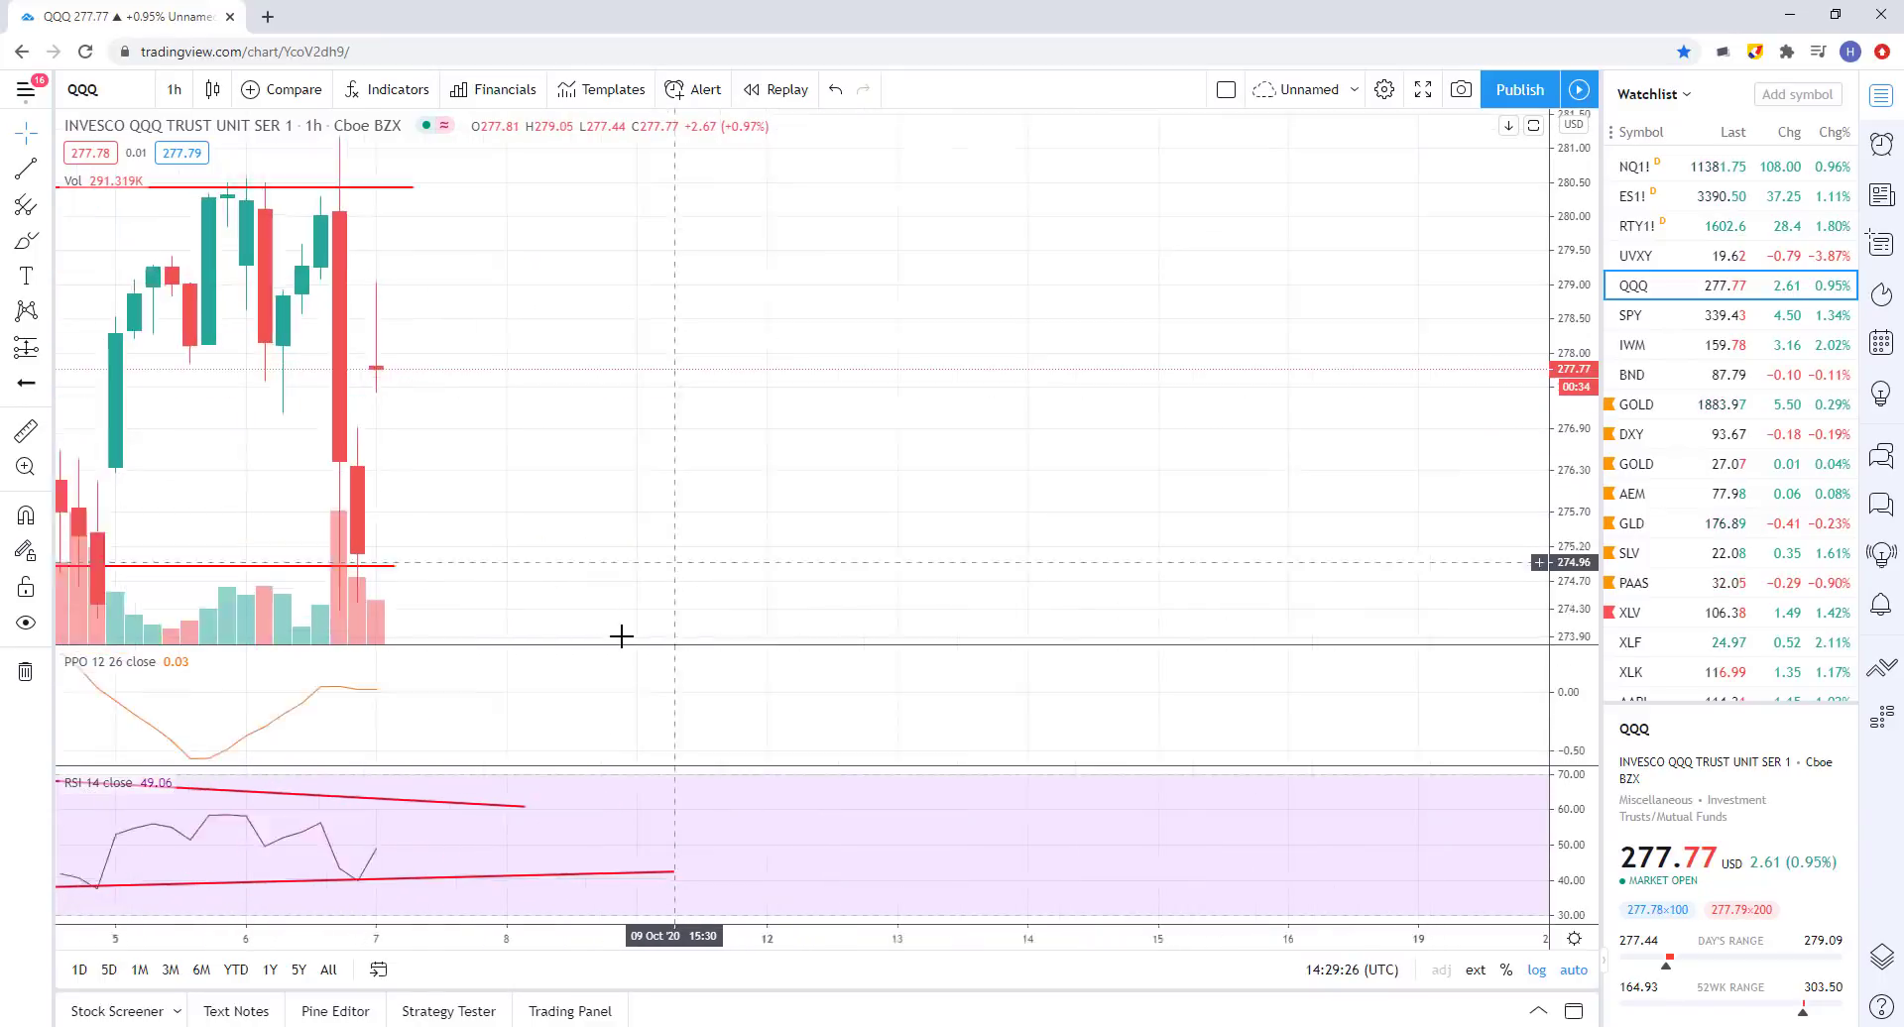
scroll(485, 512, down, 3)
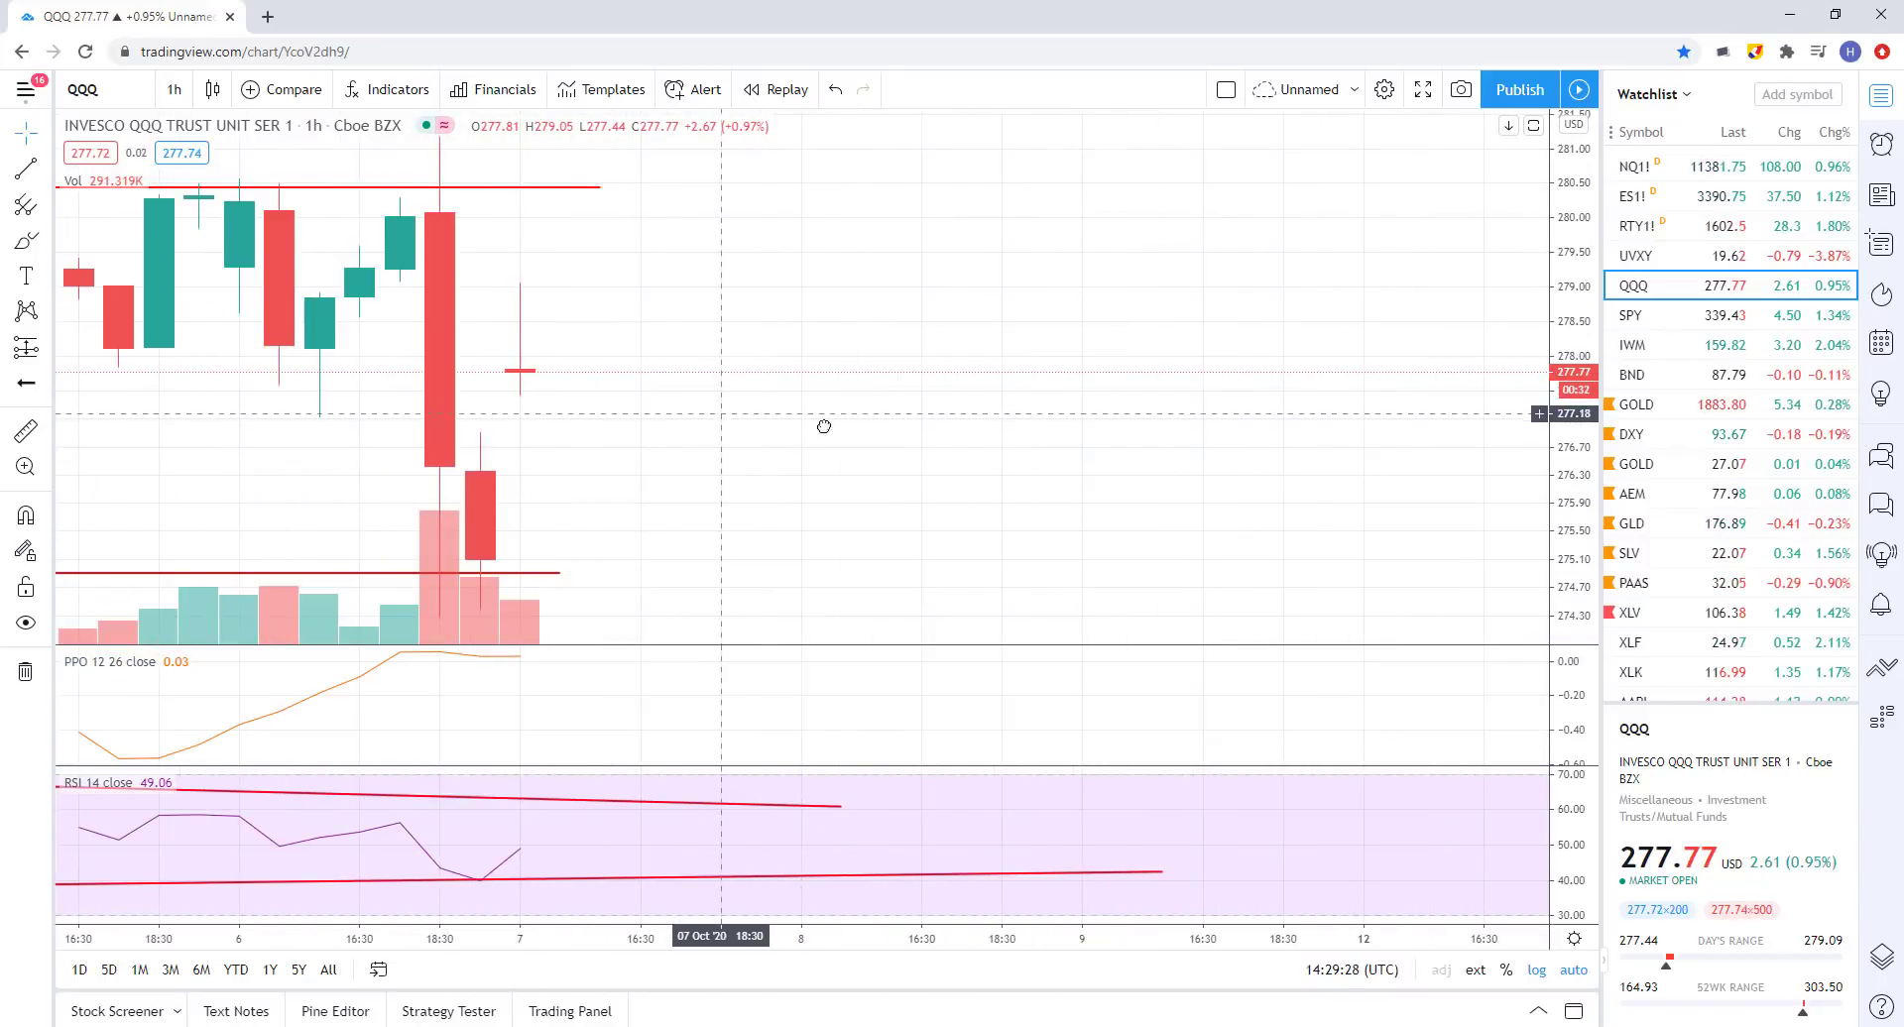
scroll(853, 422, down, 2)
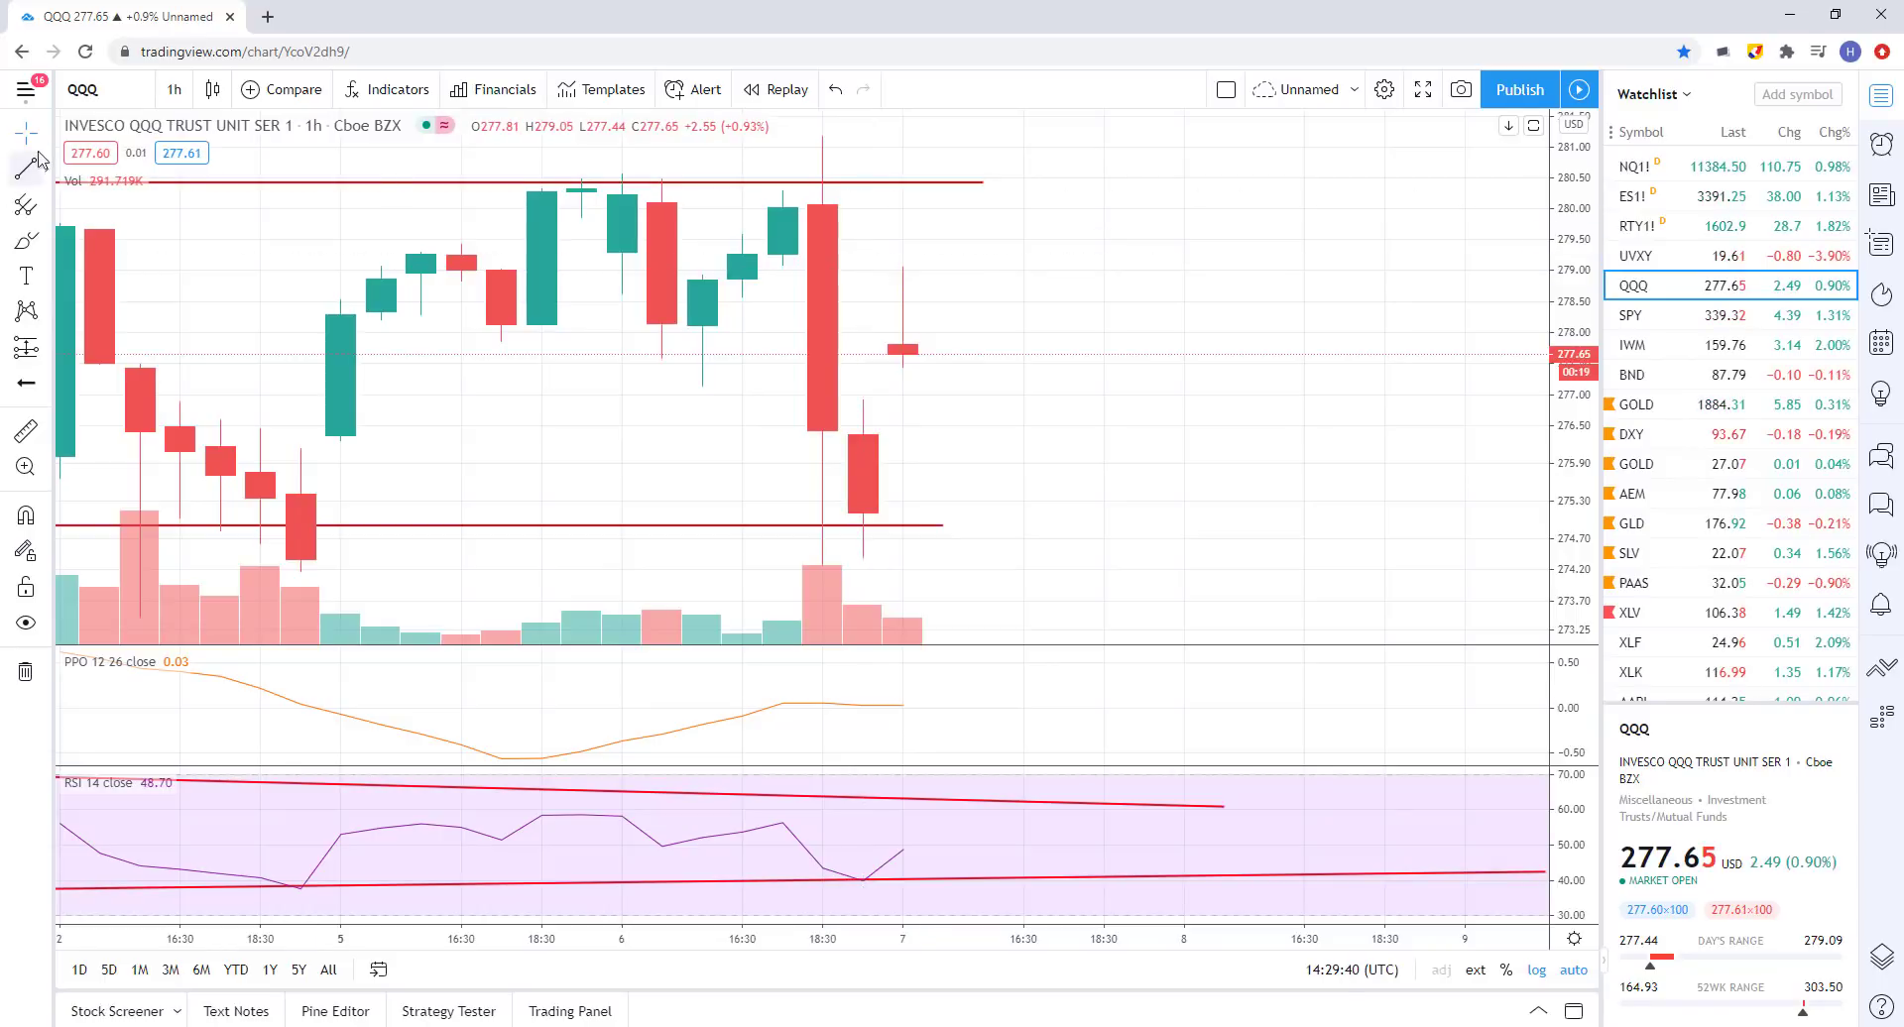
- Switch the QQQ chart to the 1-minute interval and examine the previous session's sell-off and the current session's price action
click(173, 91)
click(199, 325)
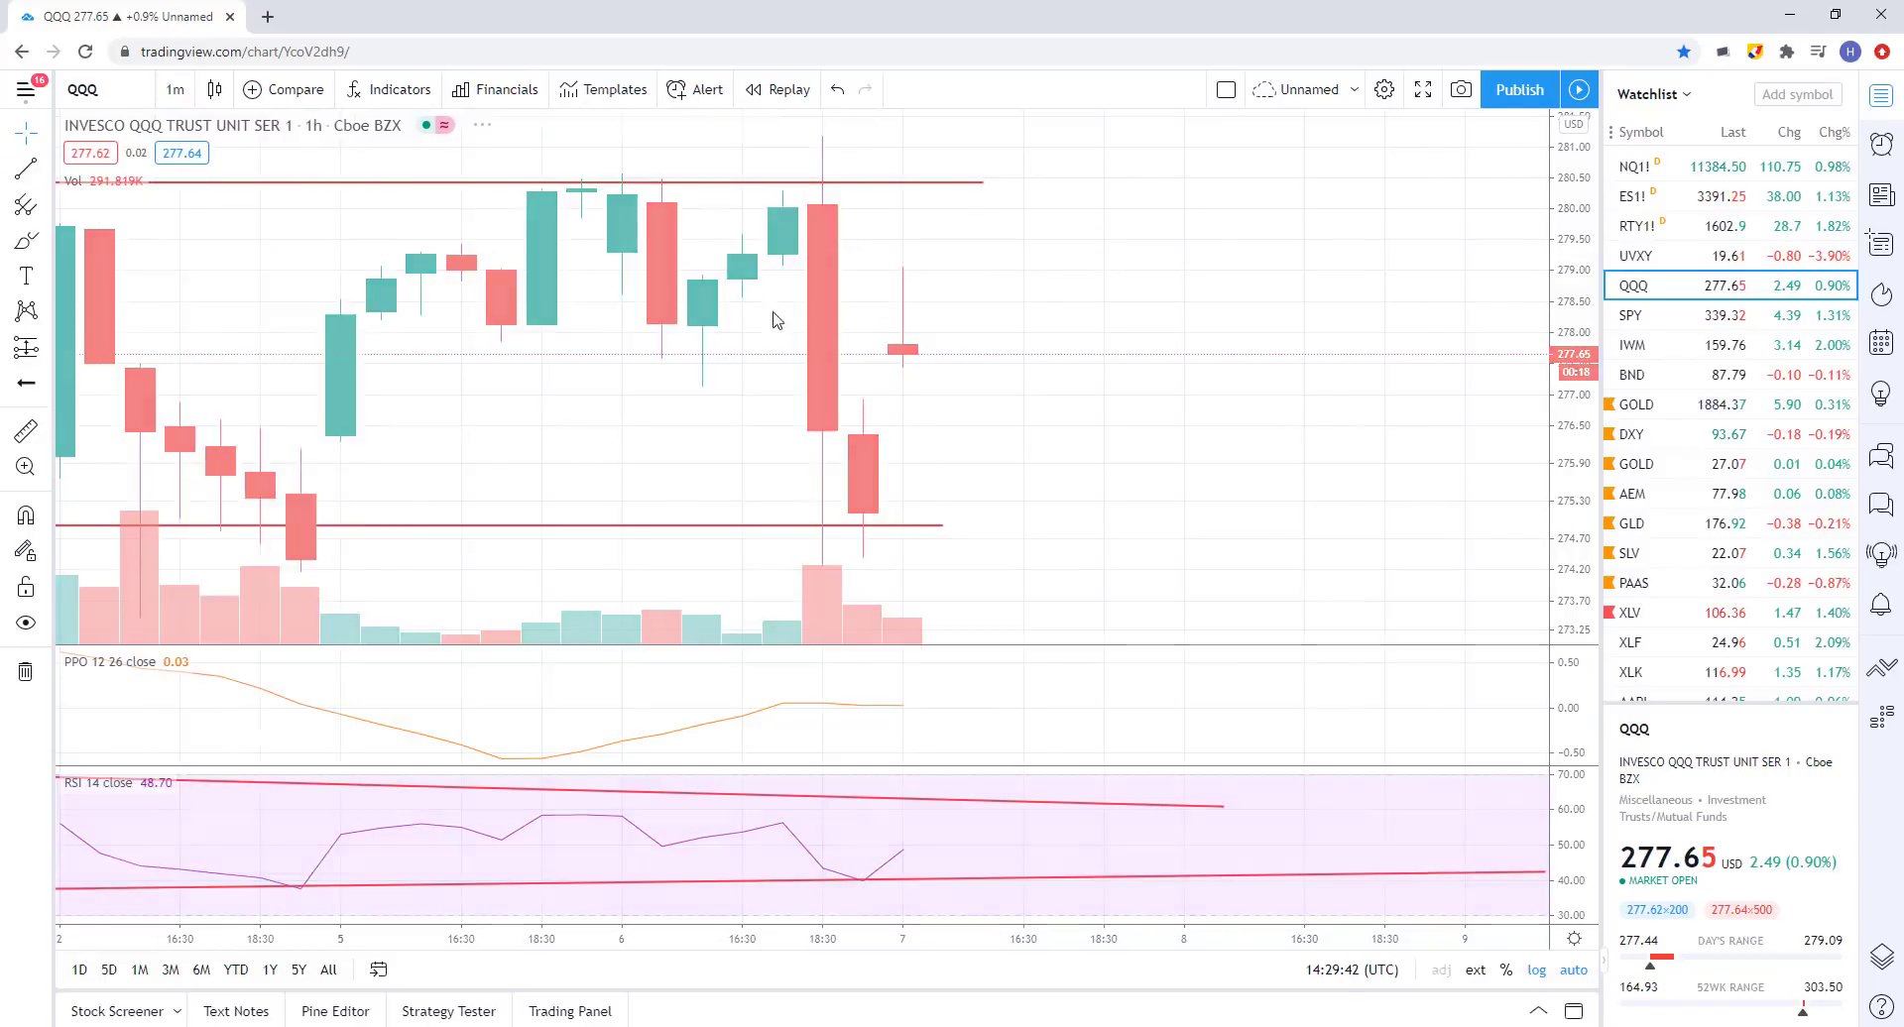
scroll(1043, 474, down, 6)
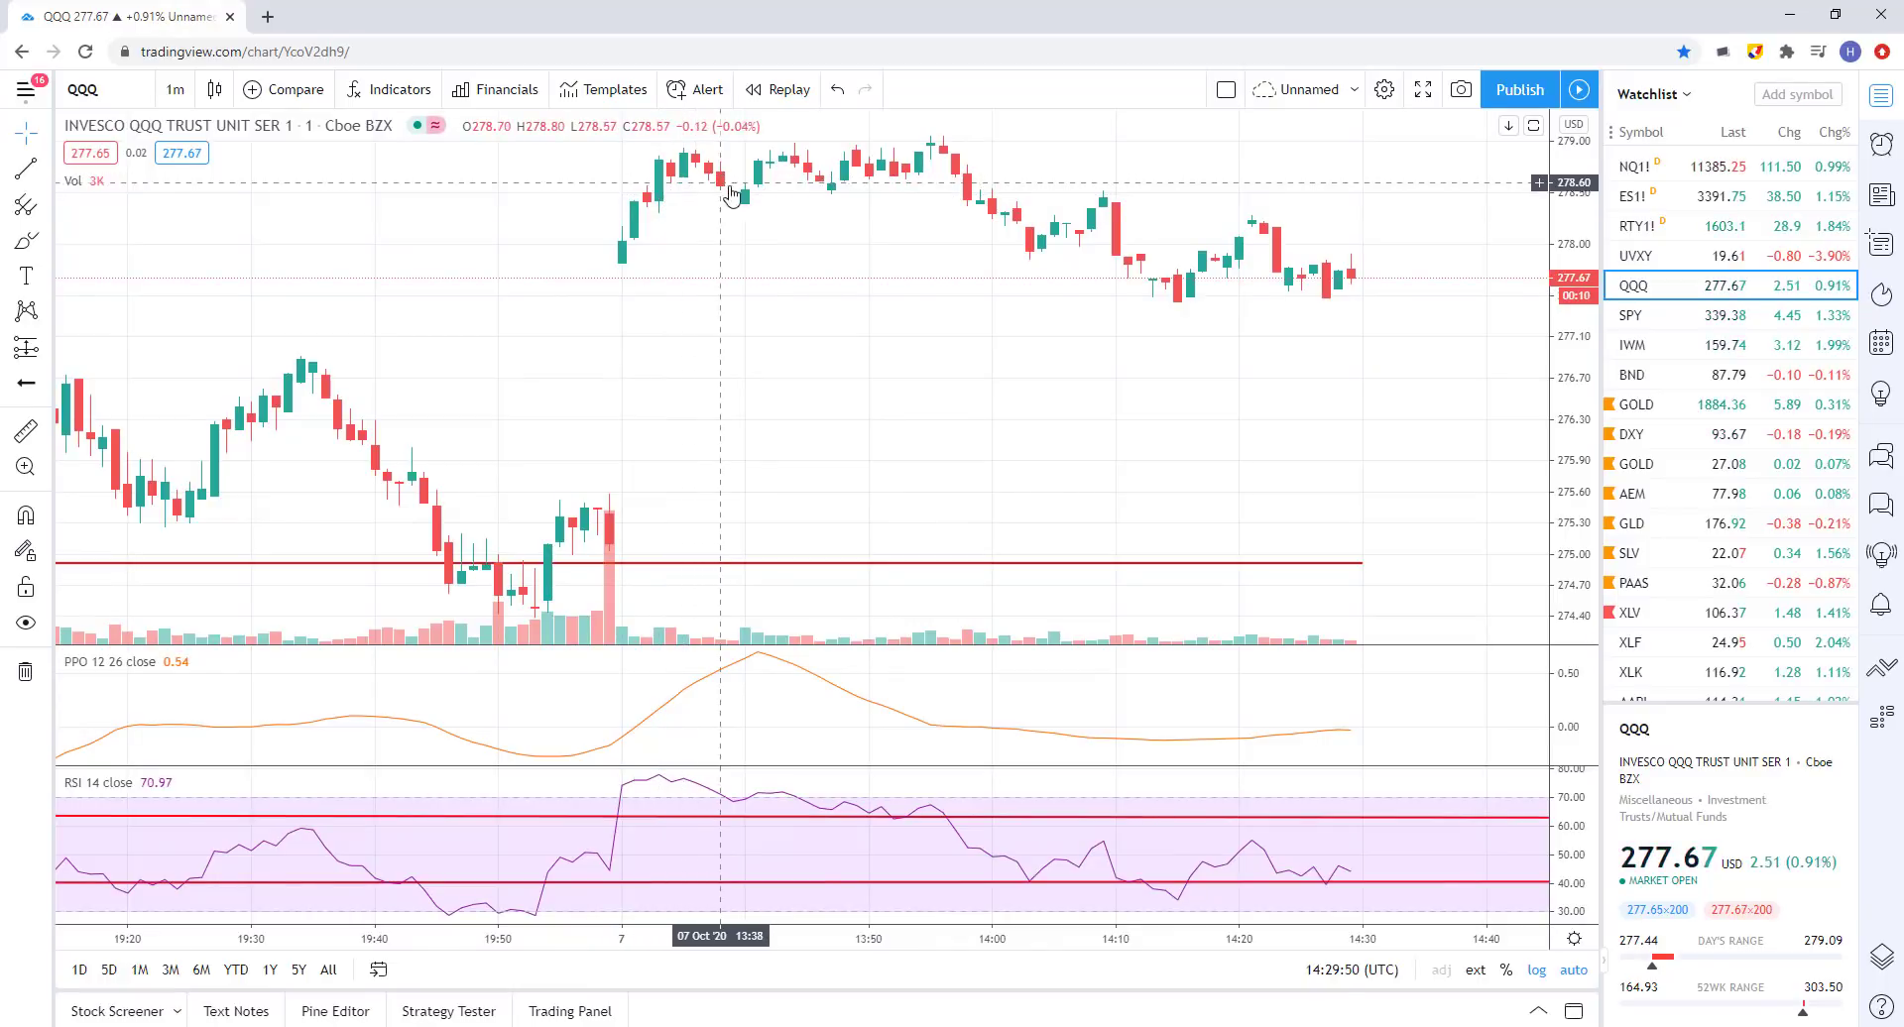
scroll(991, 248, up, 1)
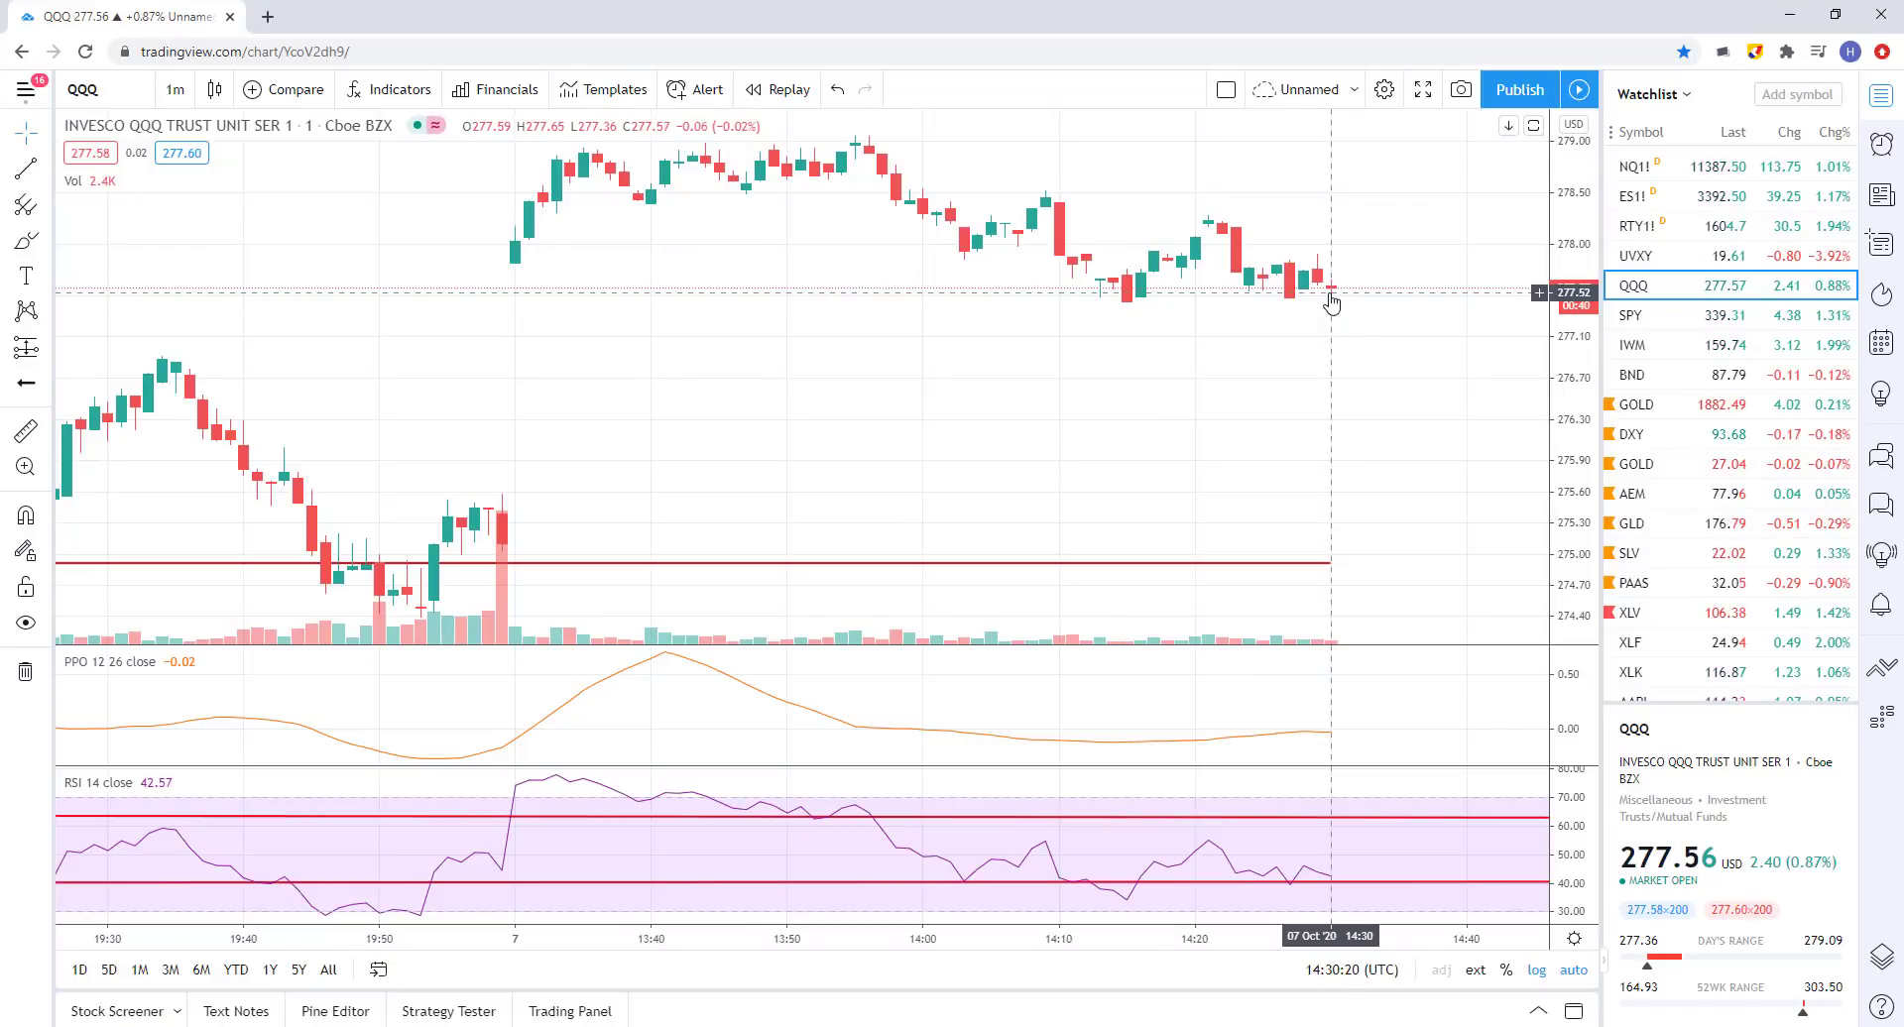
scroll(1239, 405, down, 5)
scroll(1220, 406, down, 1)
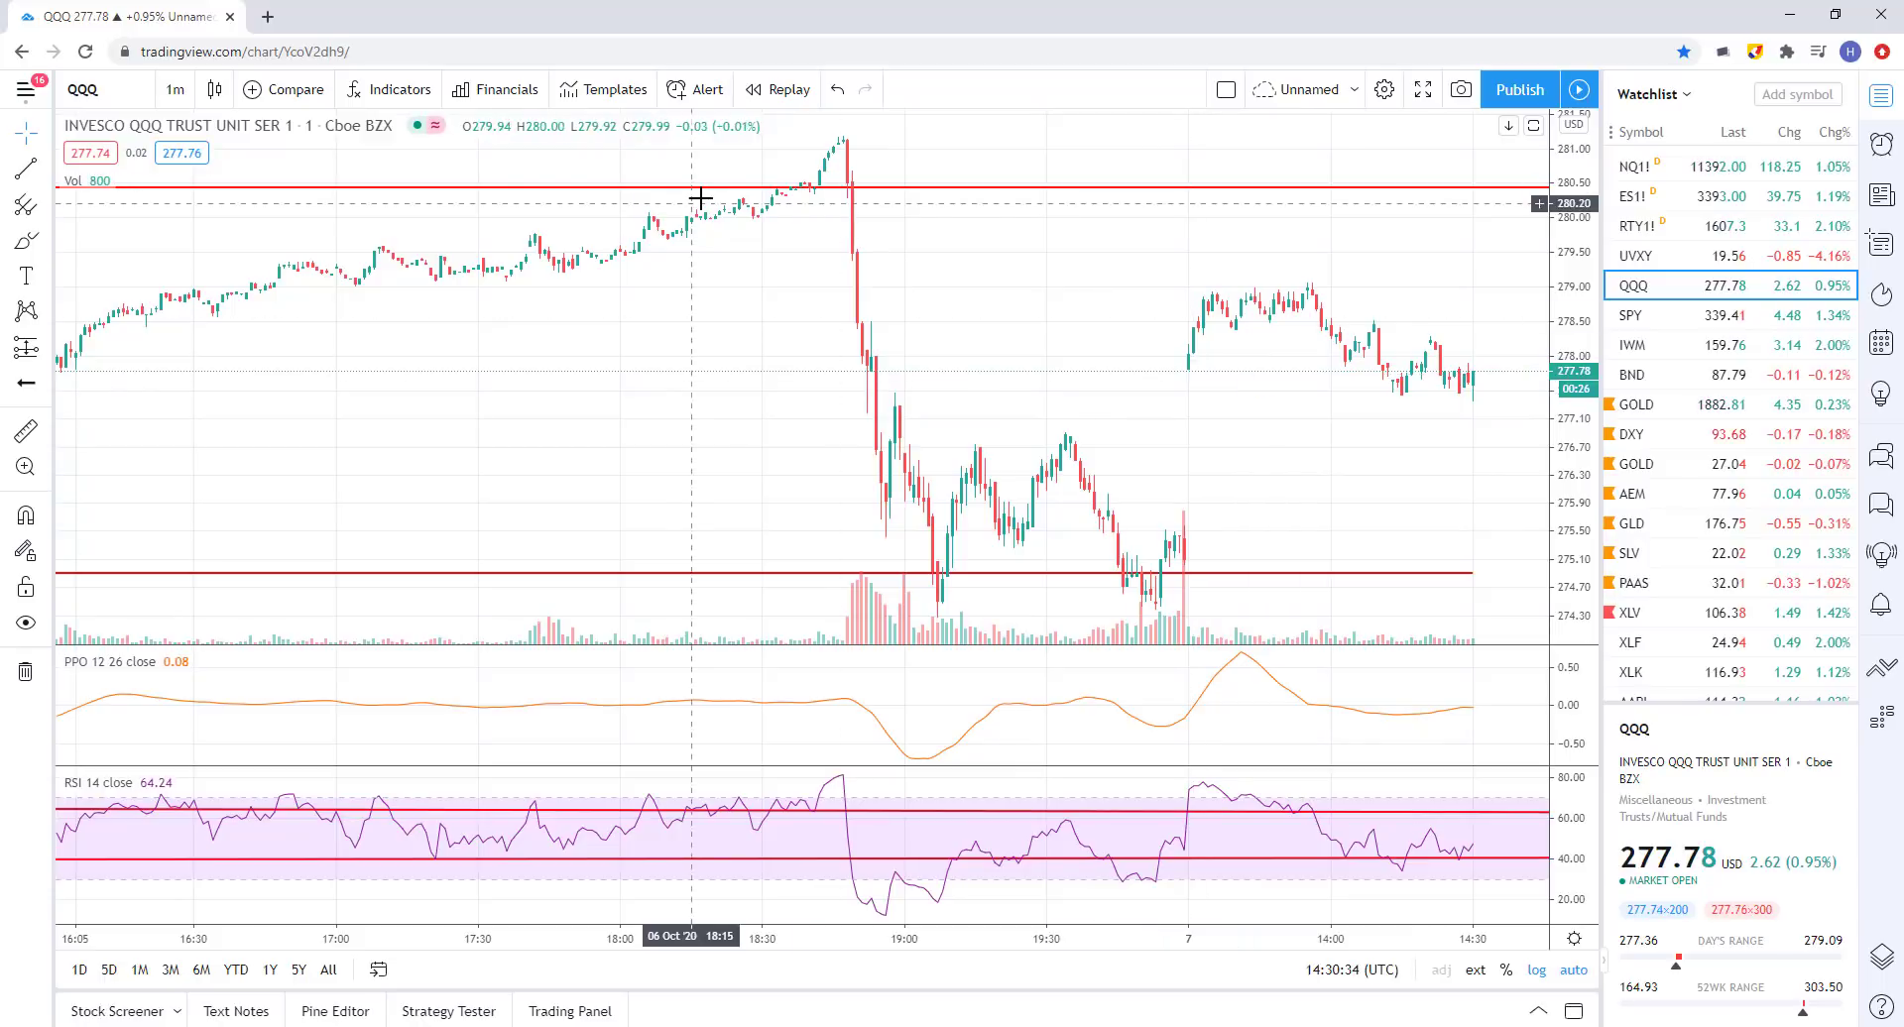
scroll(992, 317, up, 2)
scroll(1199, 535, up, 3)
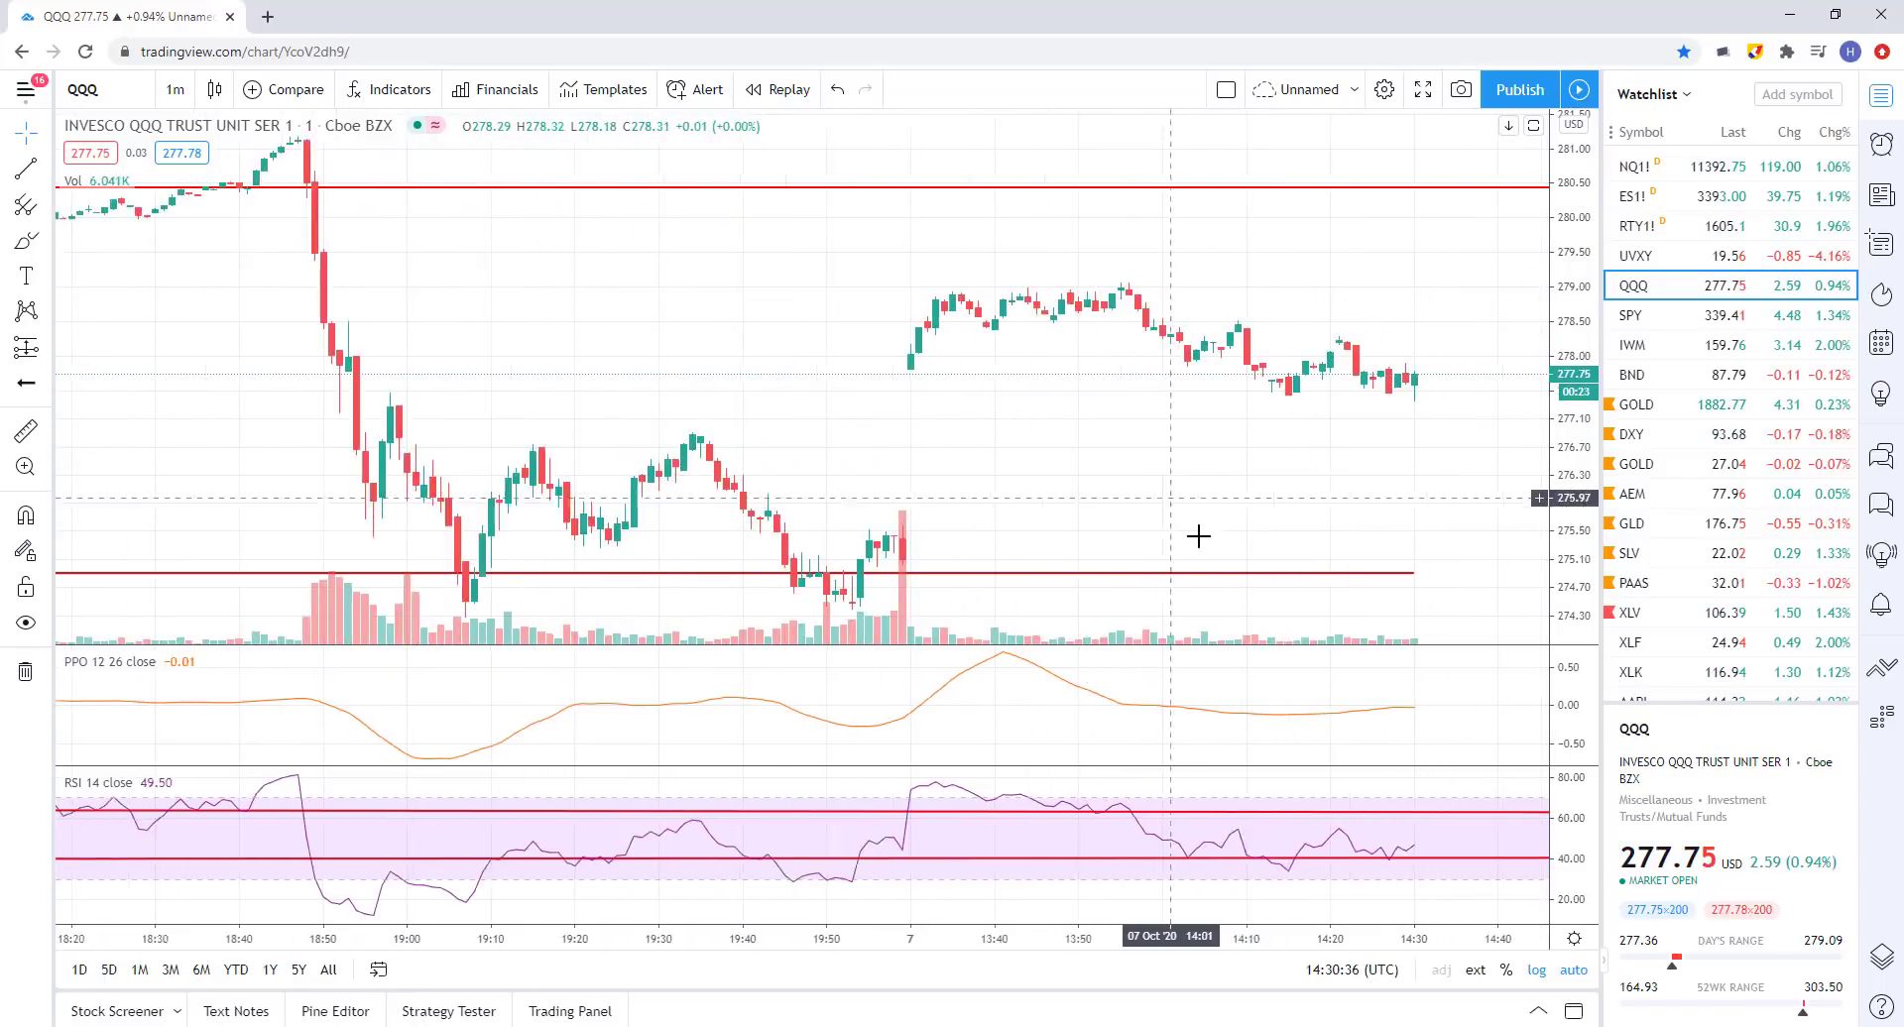
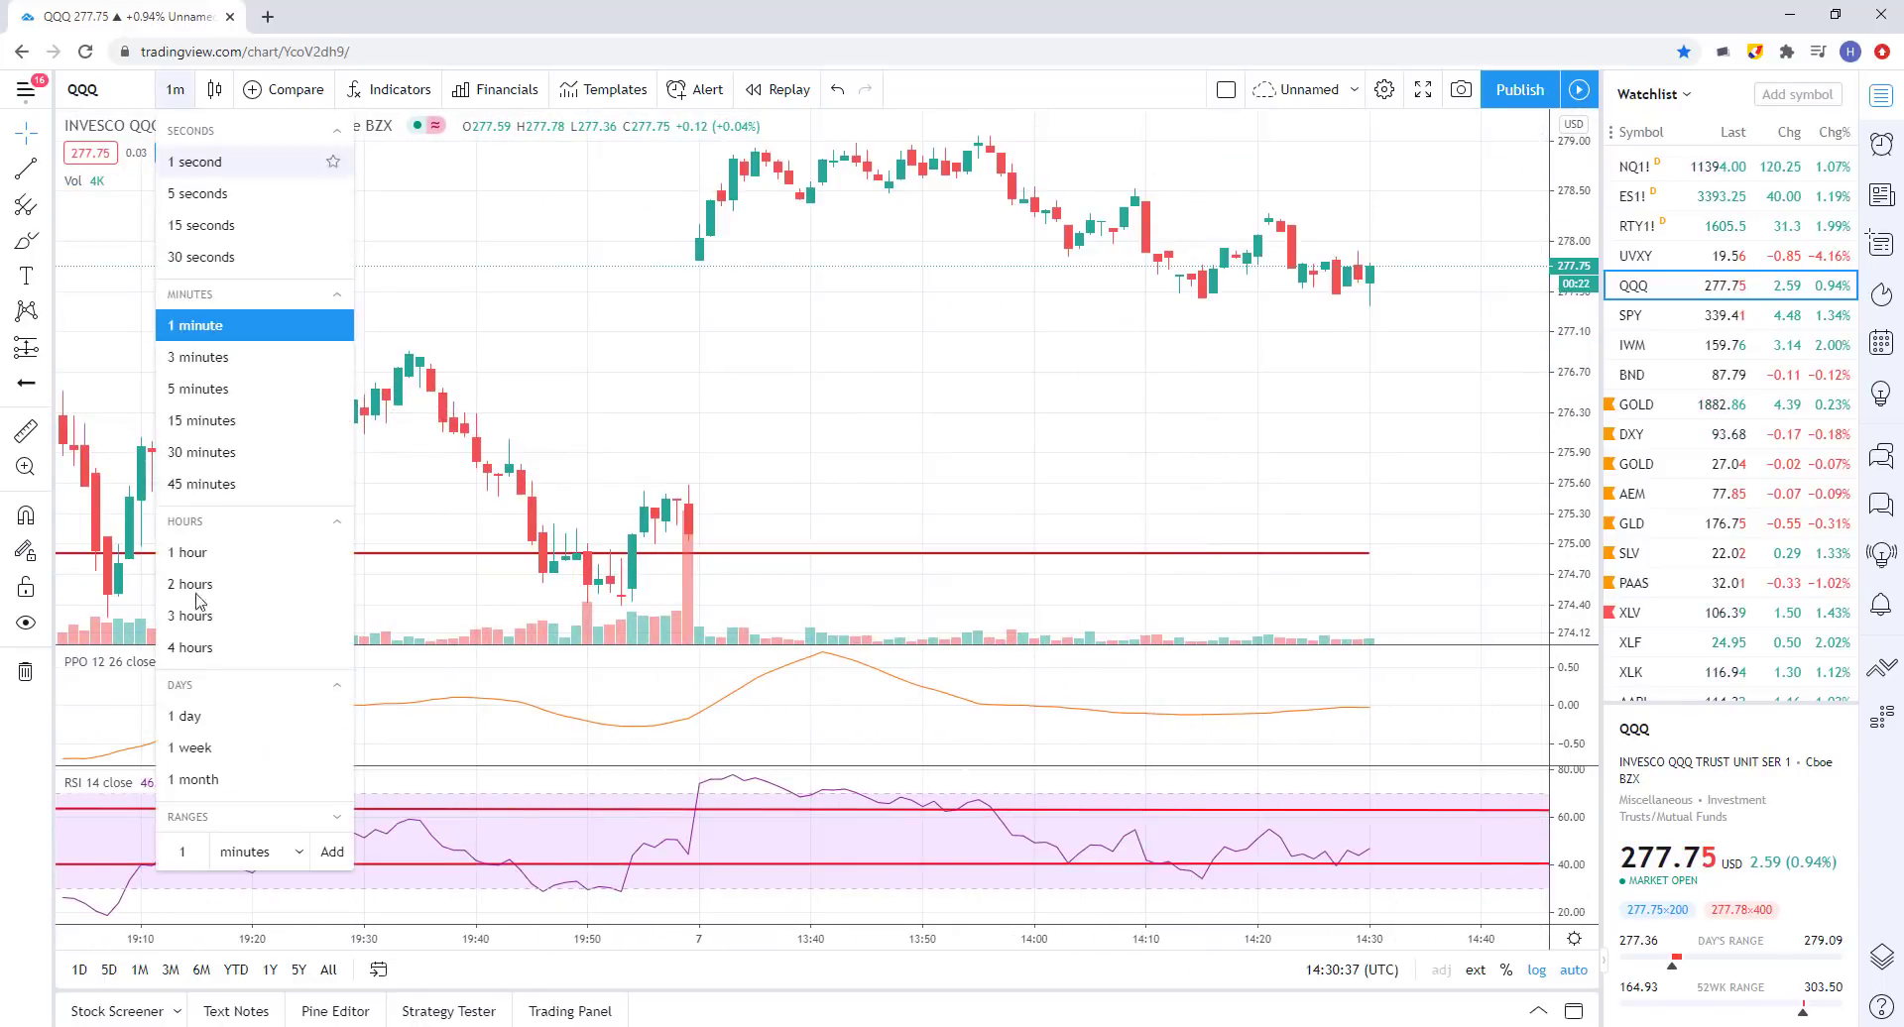
- Return the QQQ chart to the 1-hour interval and view the latest candles against the upper and lower red levels
click(242, 545)
scroll(1224, 510, up, 5)
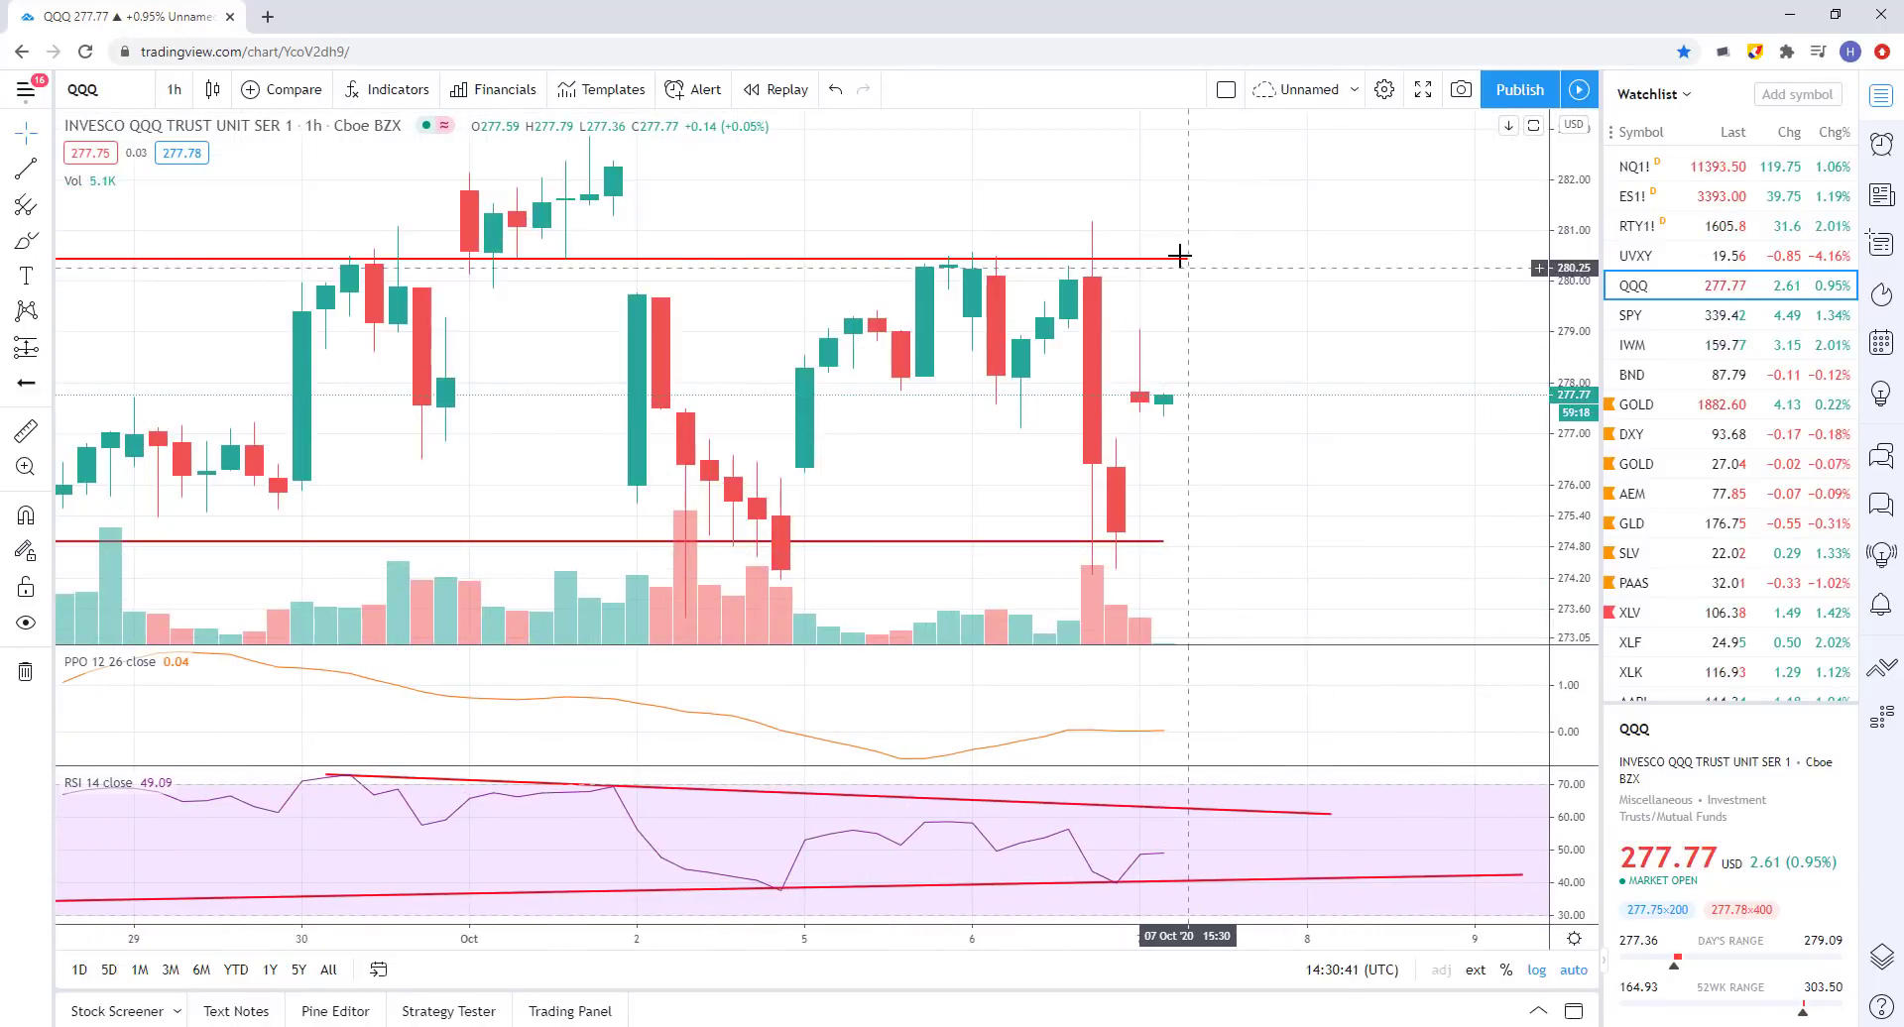
scroll(1200, 243, up, 1)
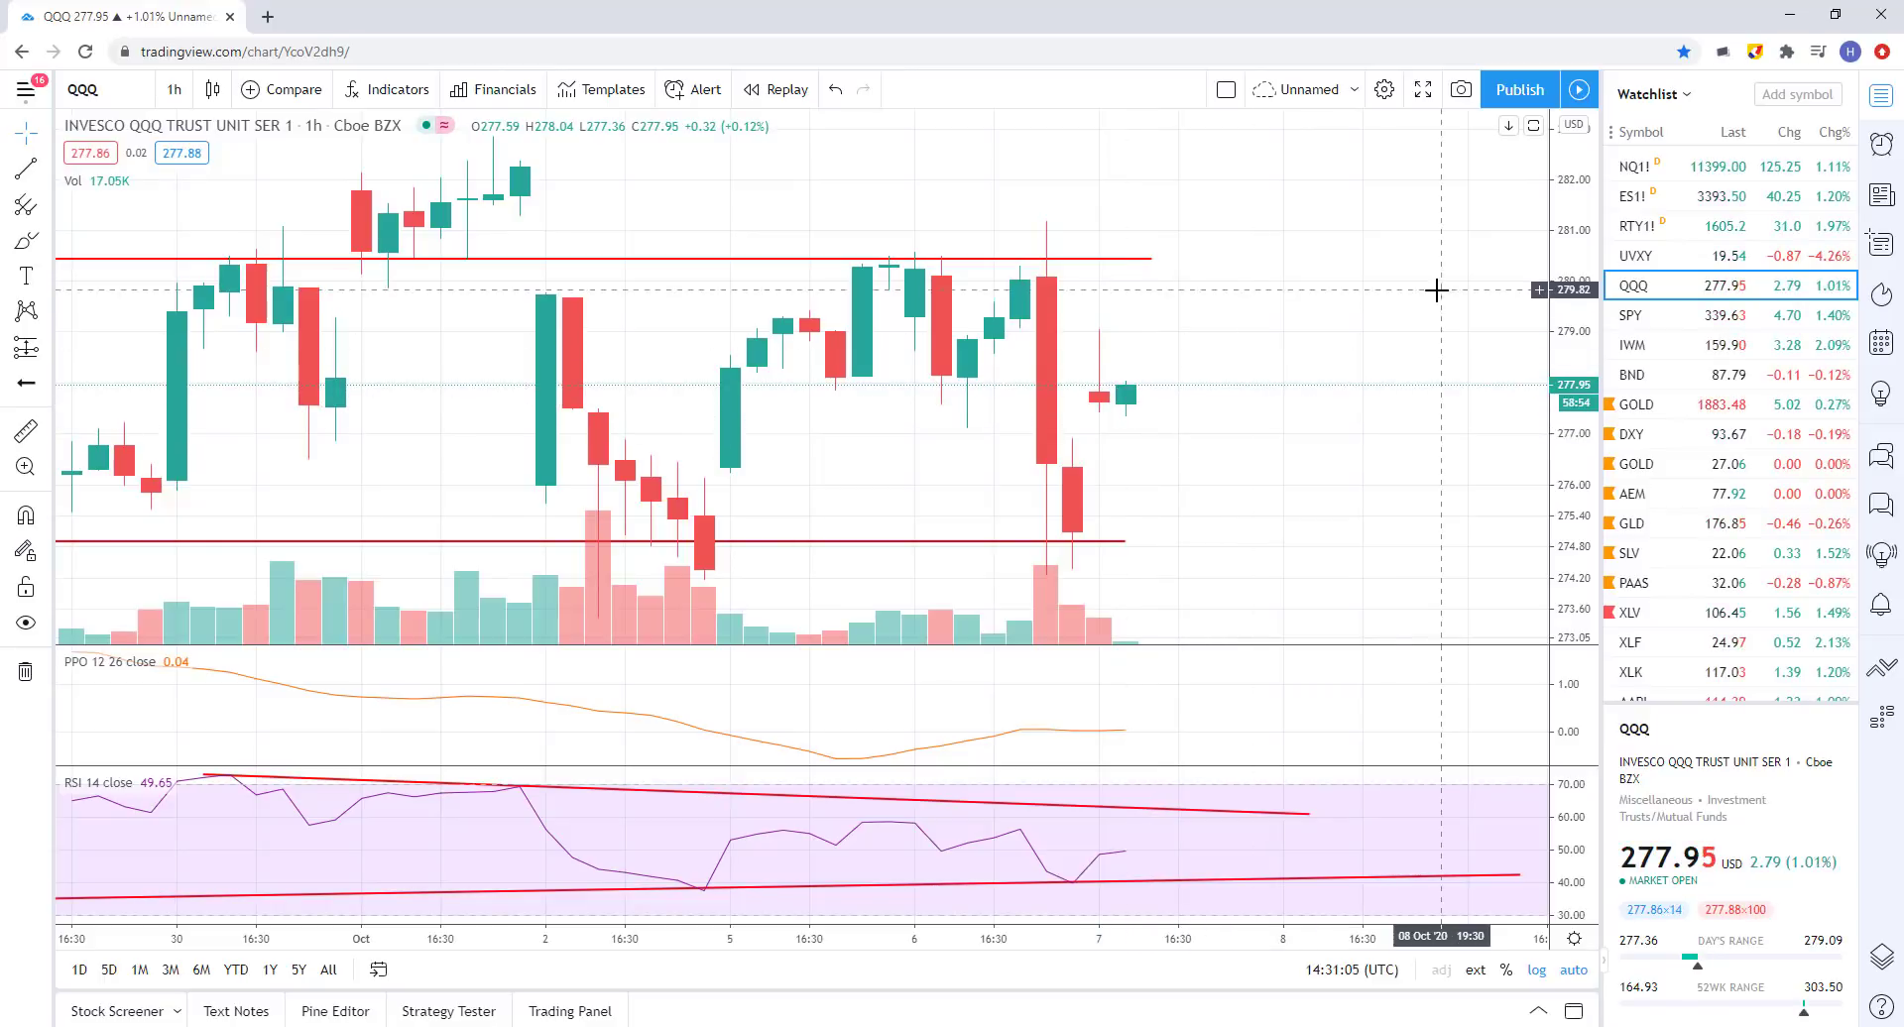
scroll(1199, 416, down, 2)
- Open the SPY chart from the watchlist and examine its recent hourly candles around the red horizontal level near 339
click(1641, 320)
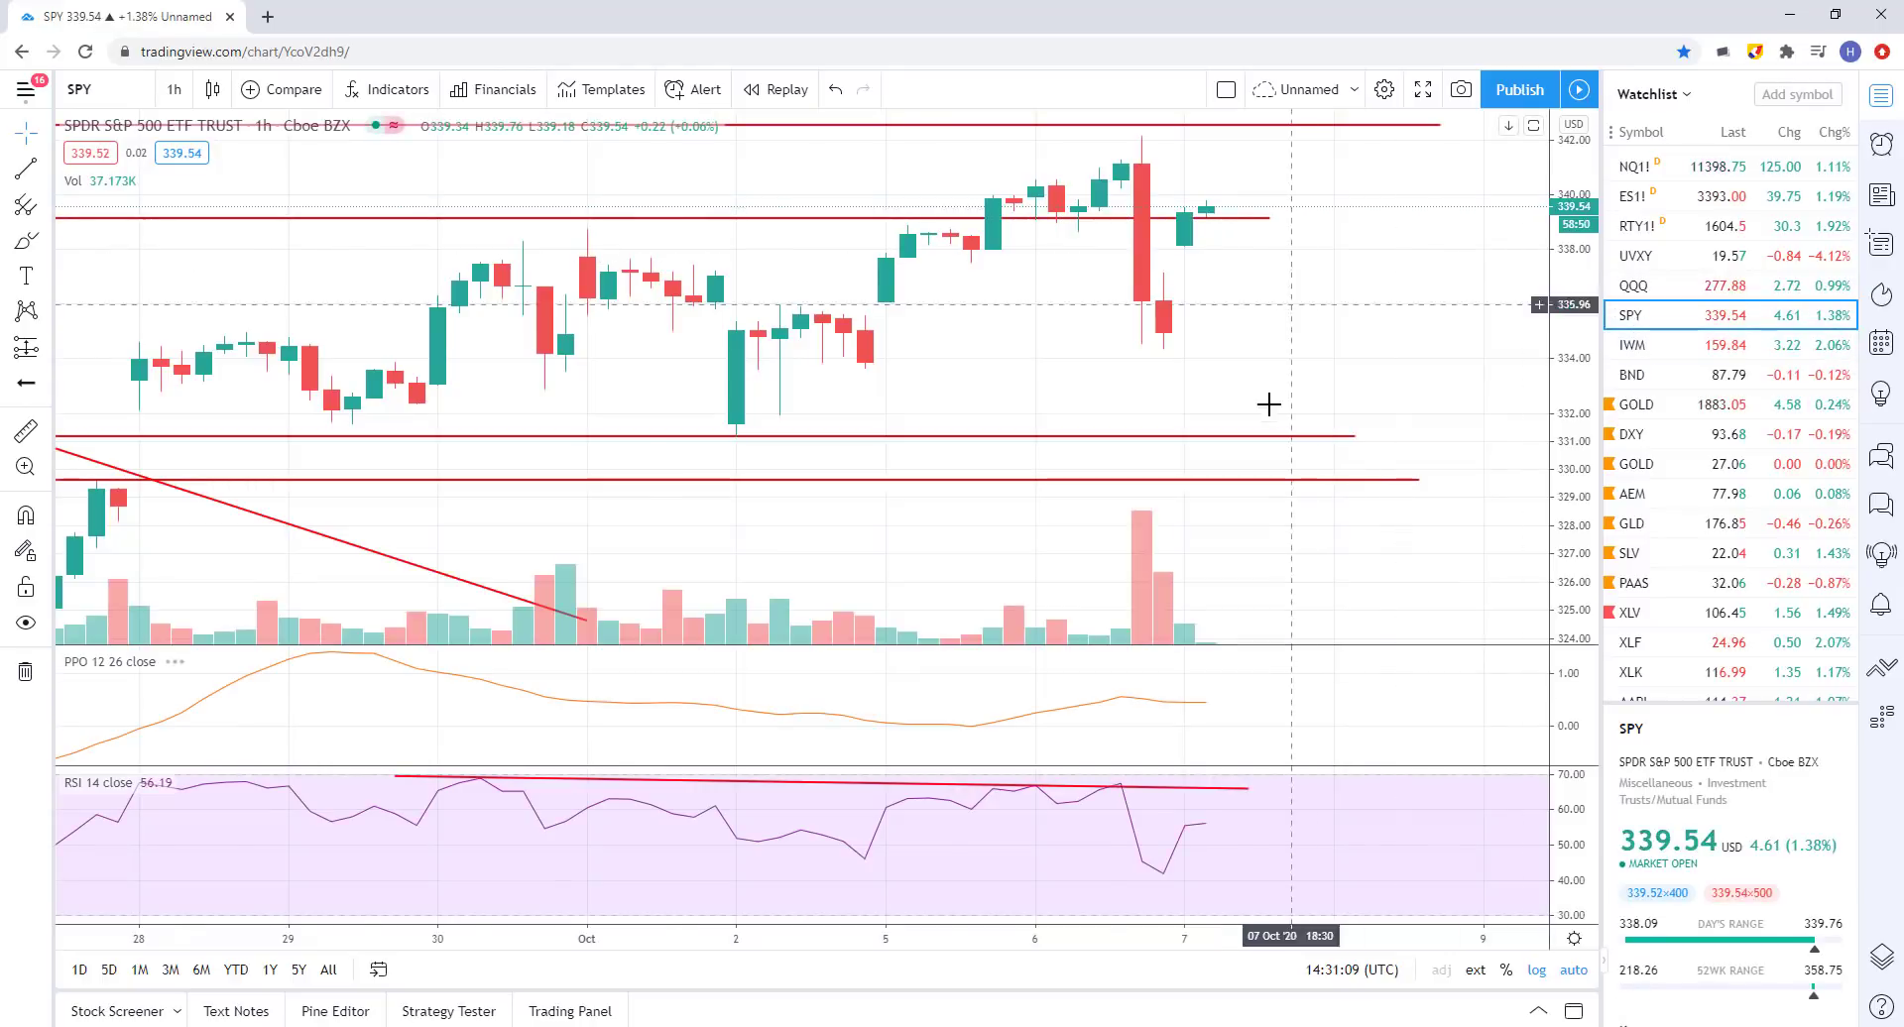
scroll(1219, 412, up, 3)
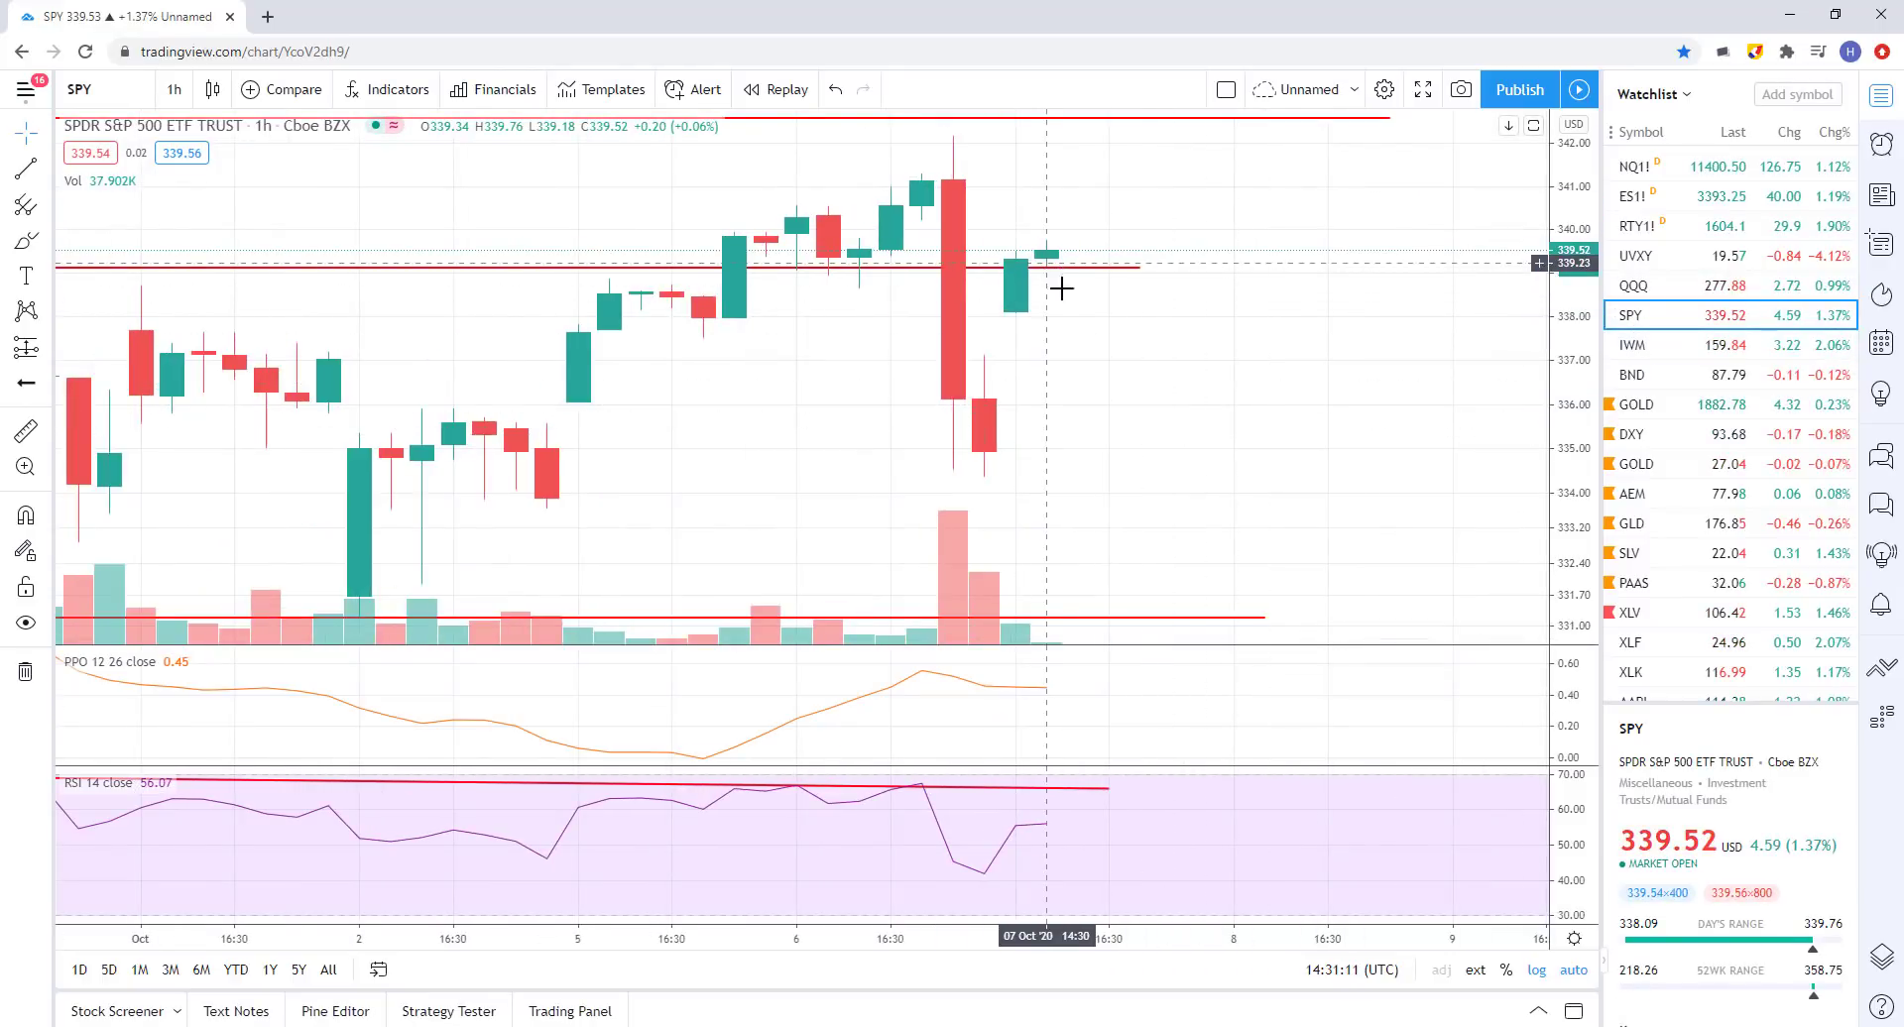
scroll(1047, 357, down, 5)
scroll(1041, 371, down, 3)
scroll(956, 369, up, 2)
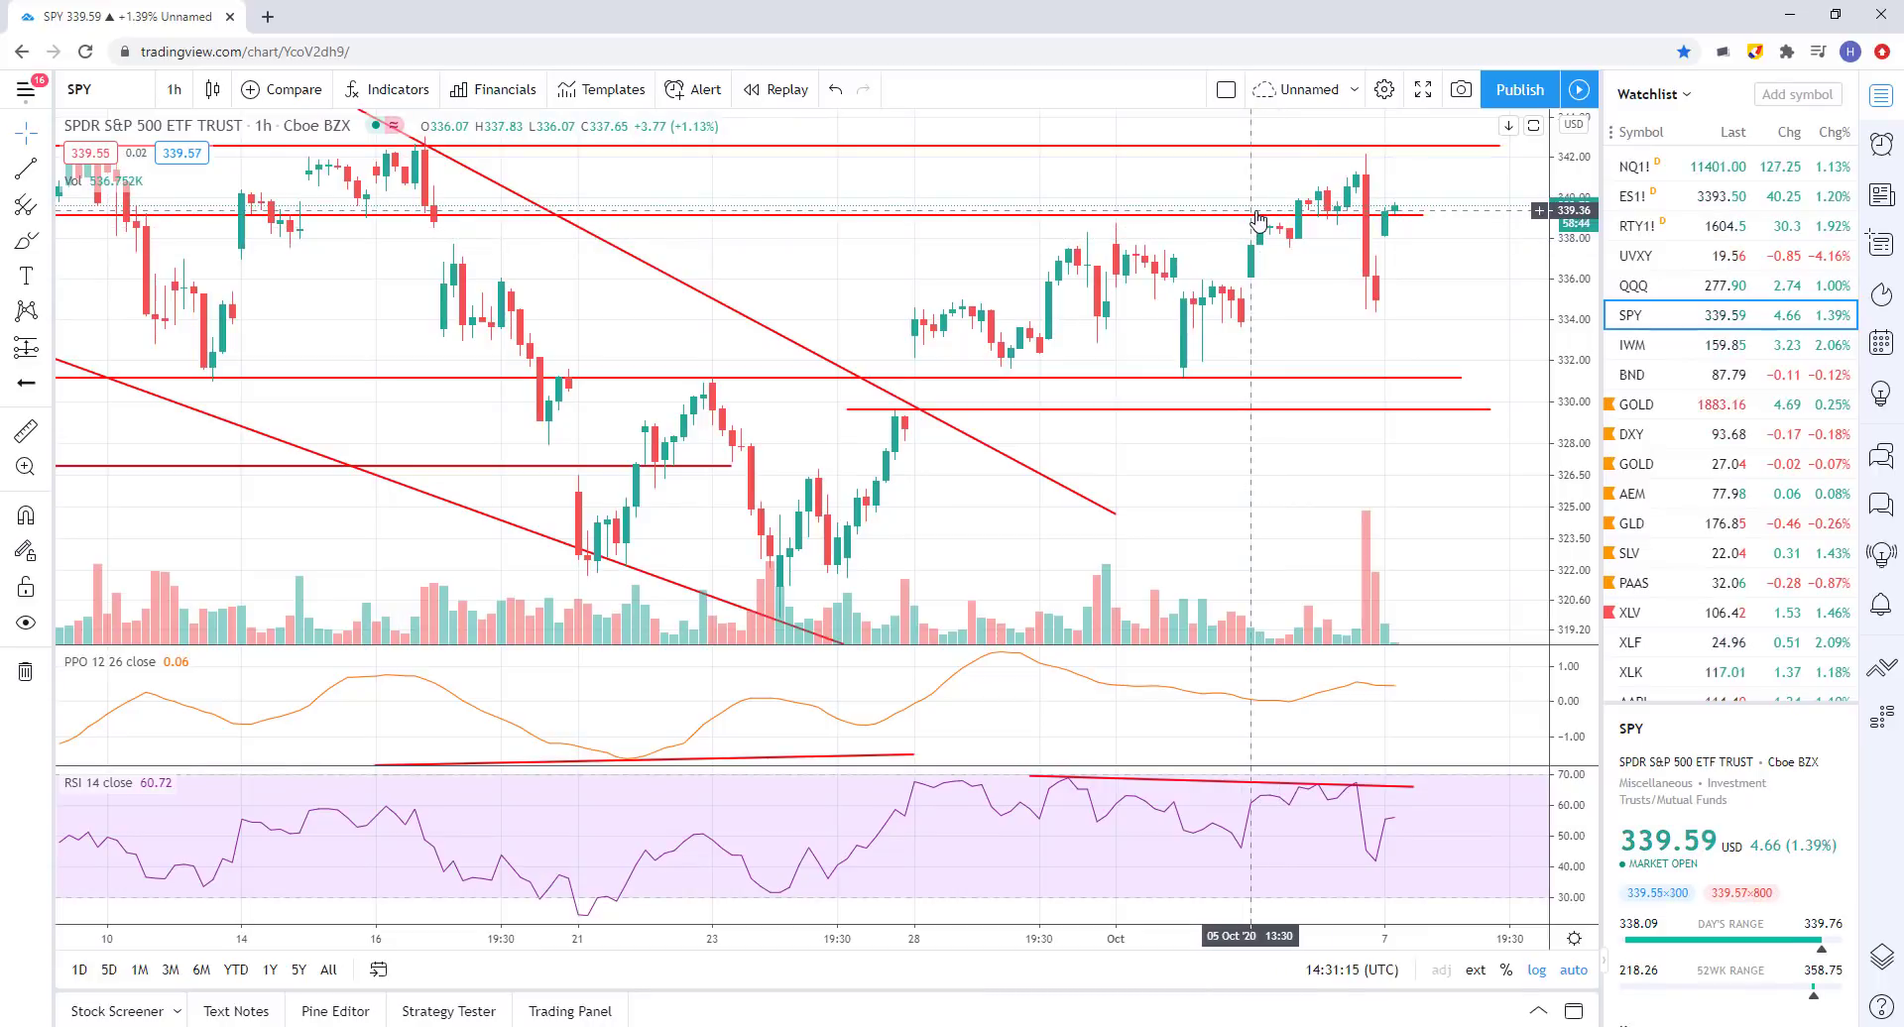
scroll(1352, 327, up, 2)
scroll(1305, 428, up, 2)
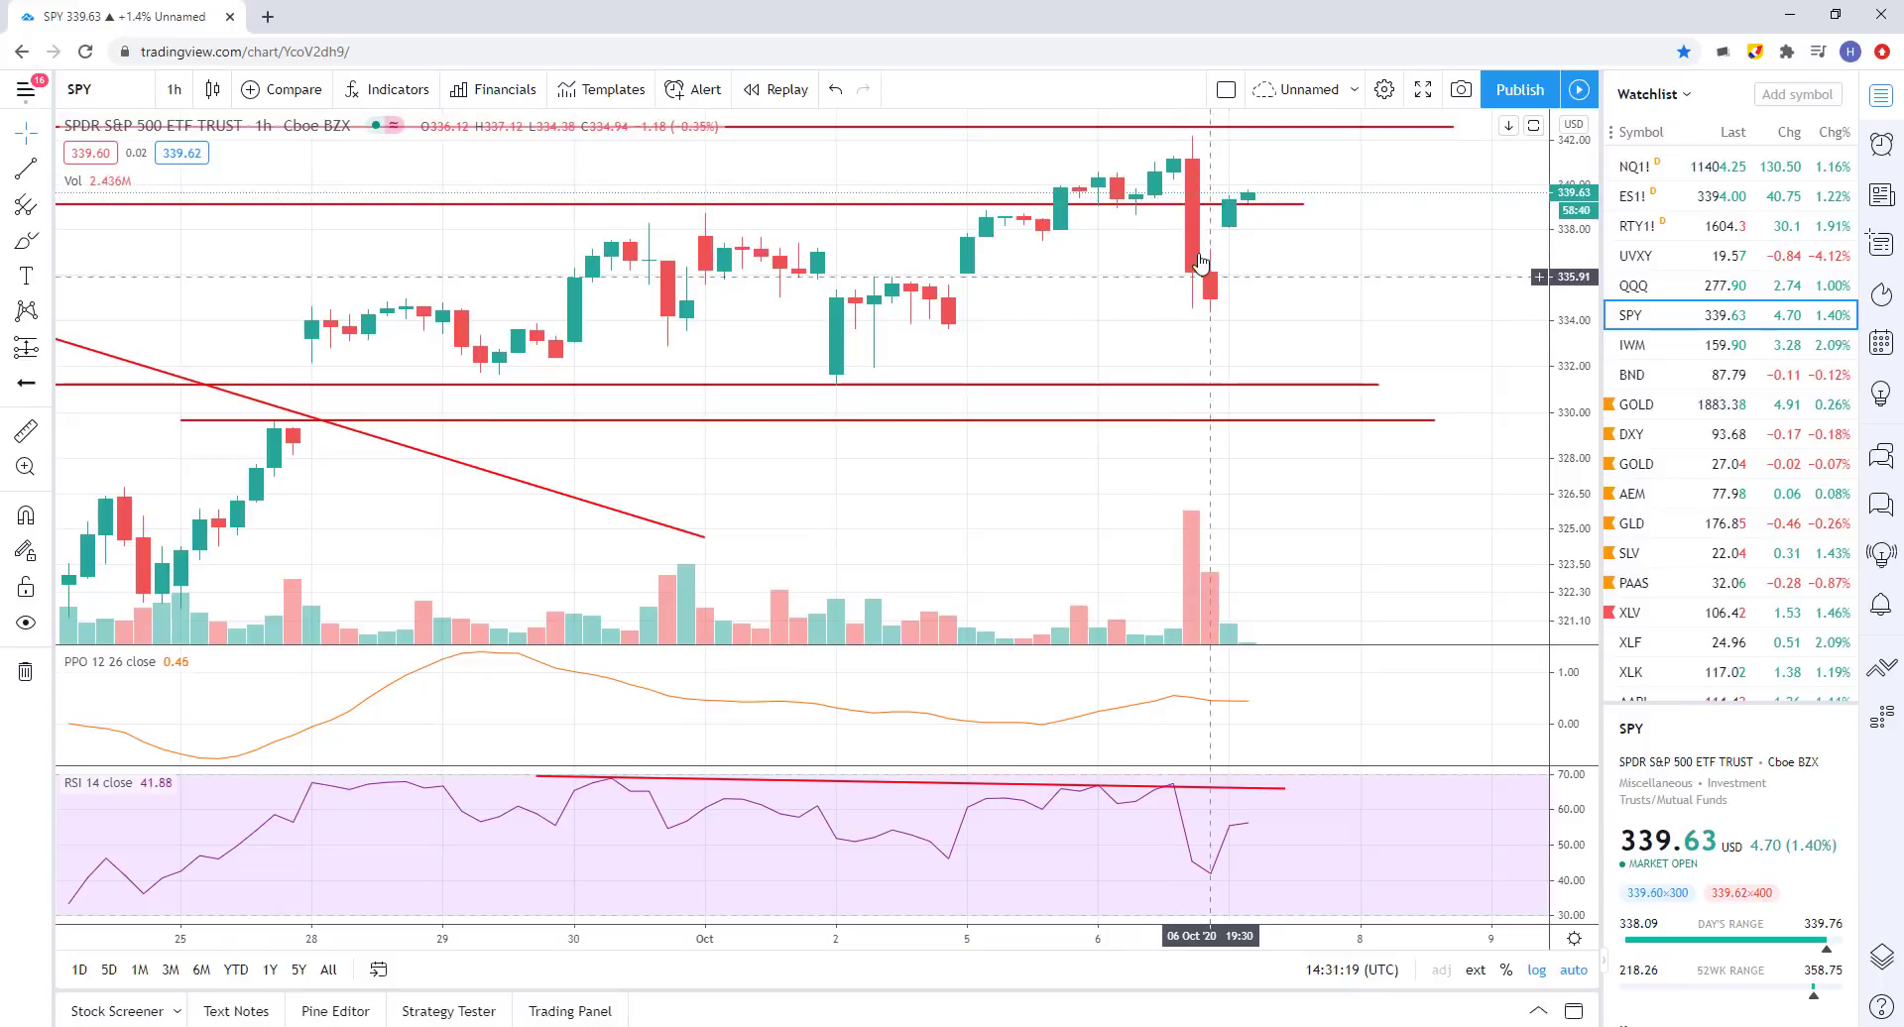
- Delete the red horizontal line at about 339.16 from the SPY chart
click(1229, 203)
scroll(761, 242, down, 2)
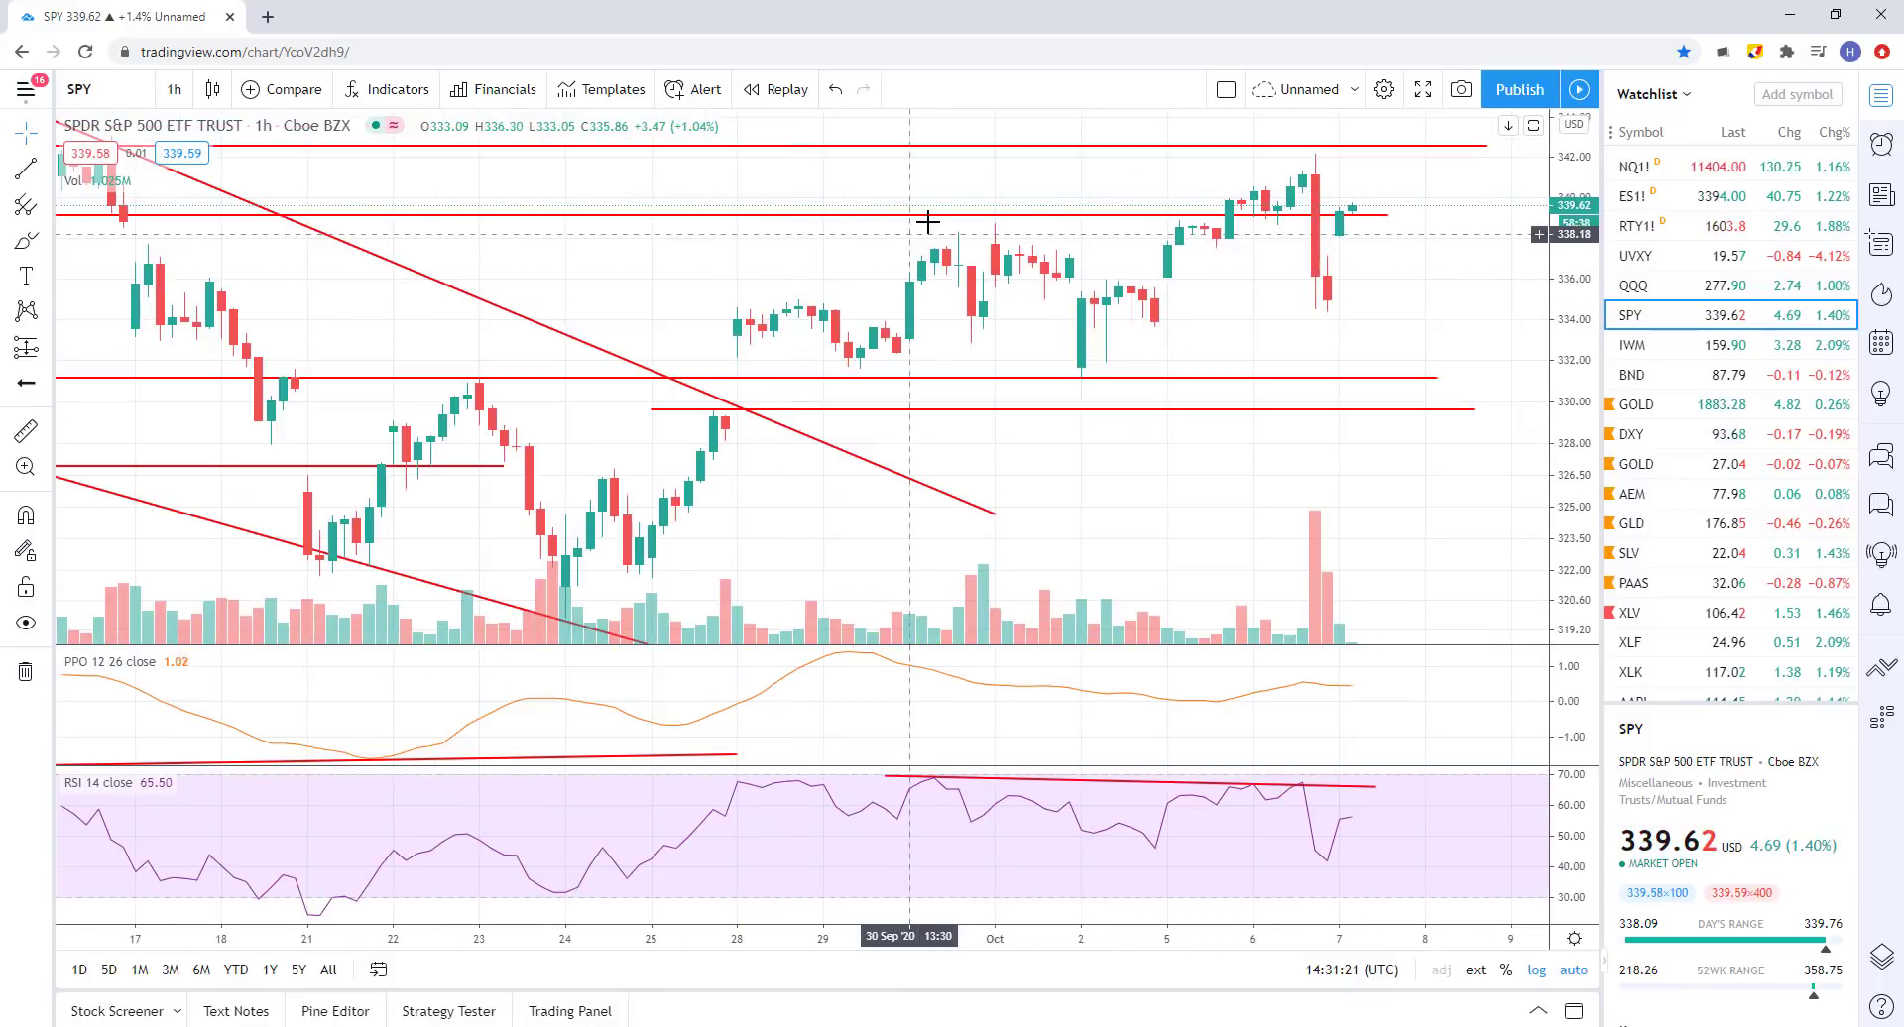
scroll(926, 277, down, 2)
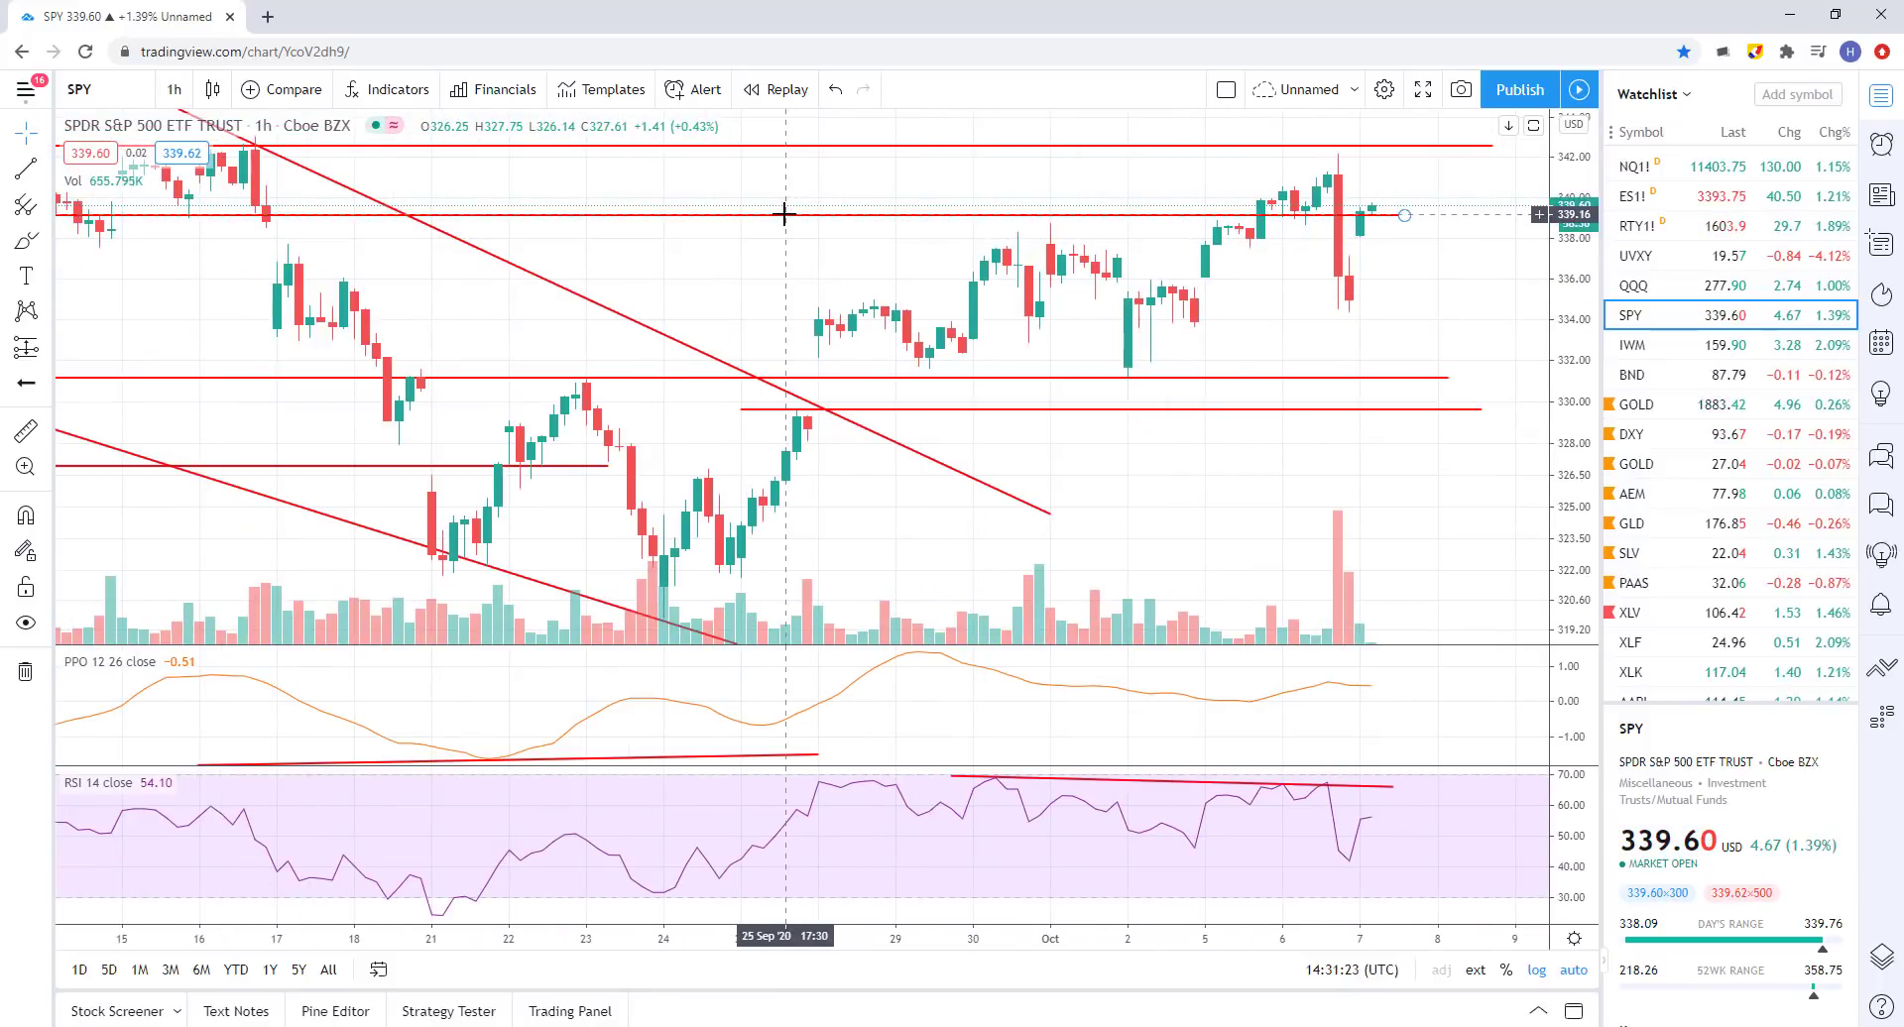
click(1140, 217)
key(Delete)
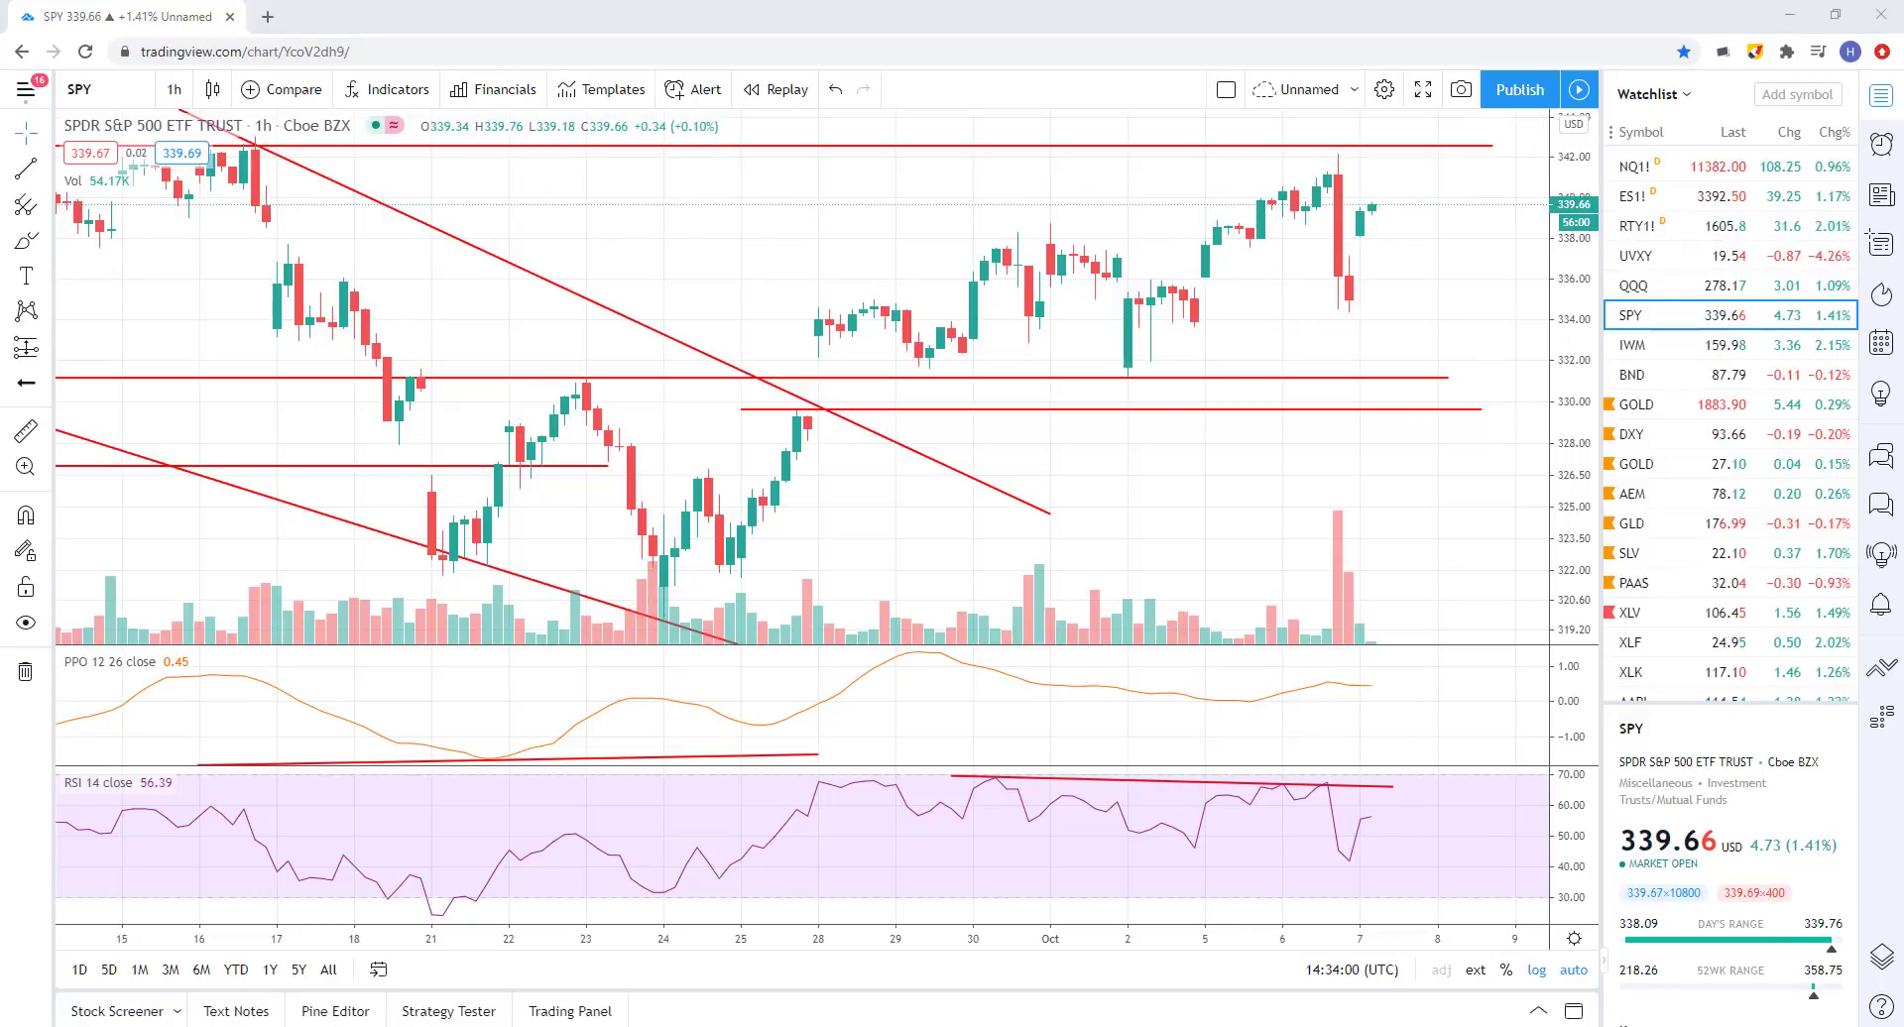
- Open the IWM chart from the watchlist and examine its long-term and recent price action against the magenta horizontal level
click(1634, 347)
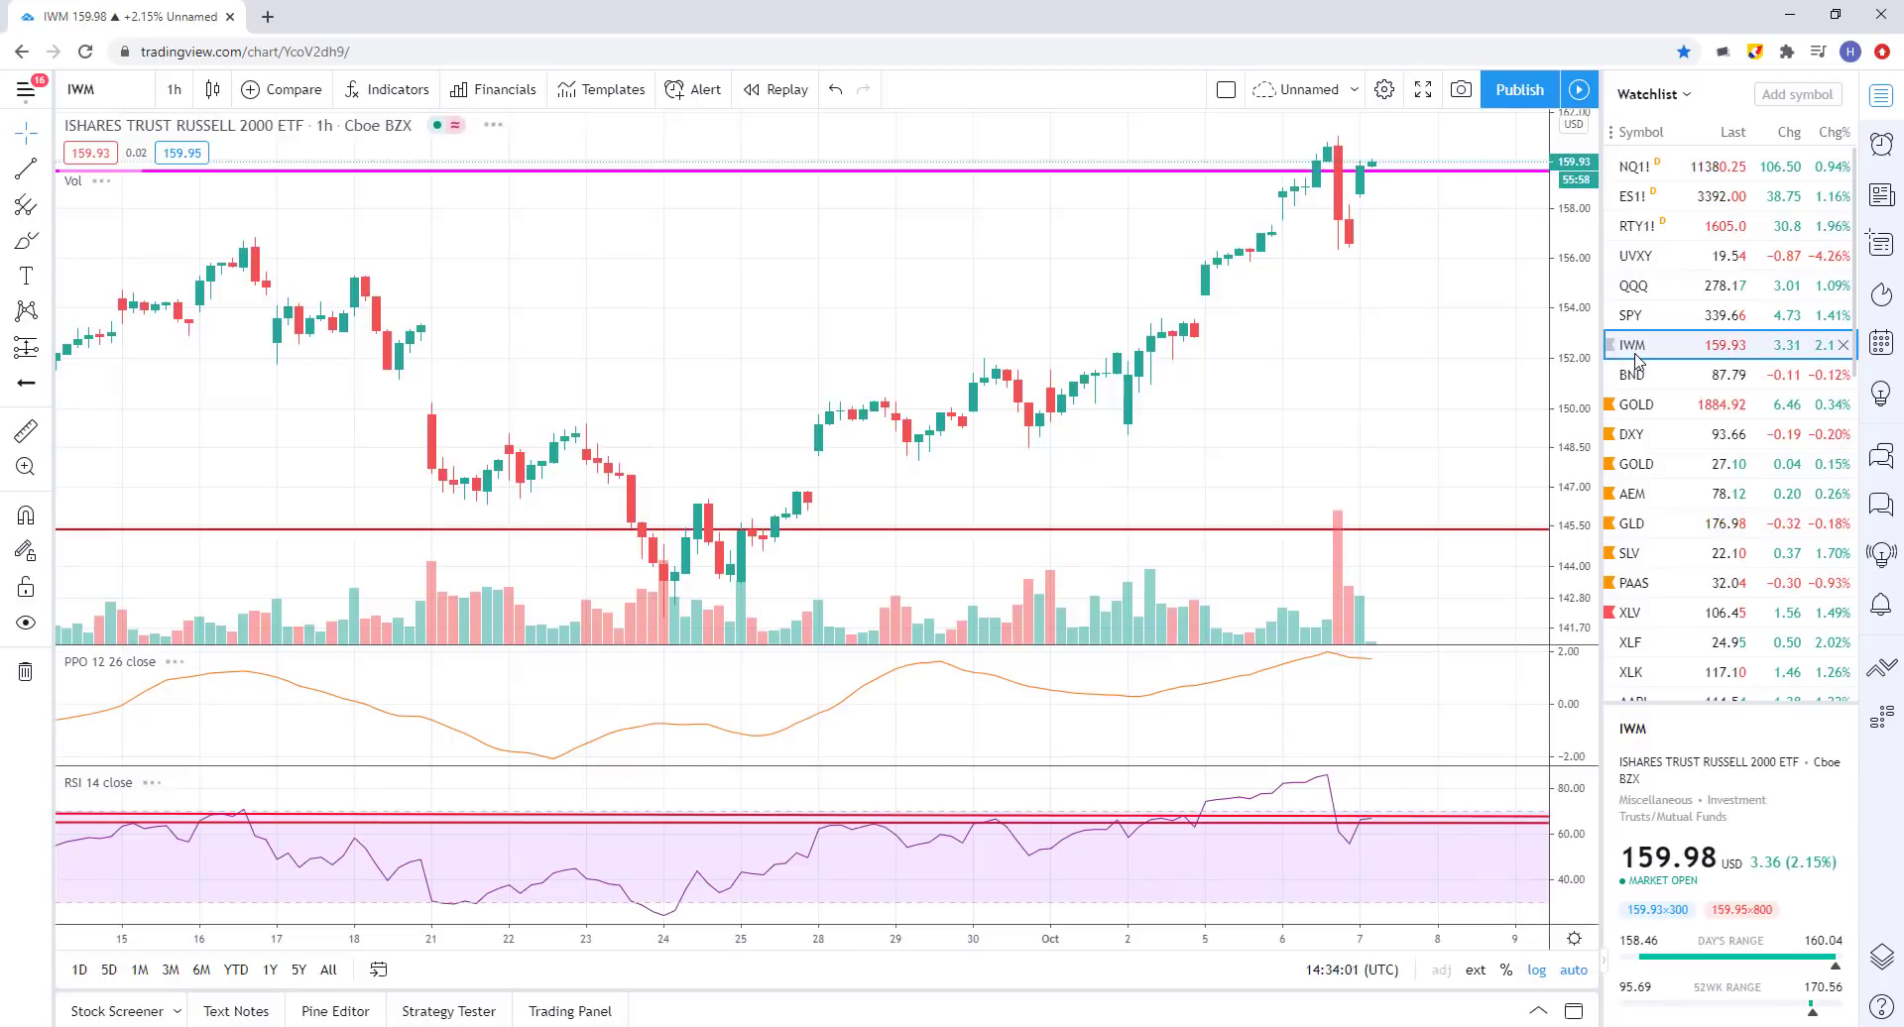
scroll(1121, 251, down, 5)
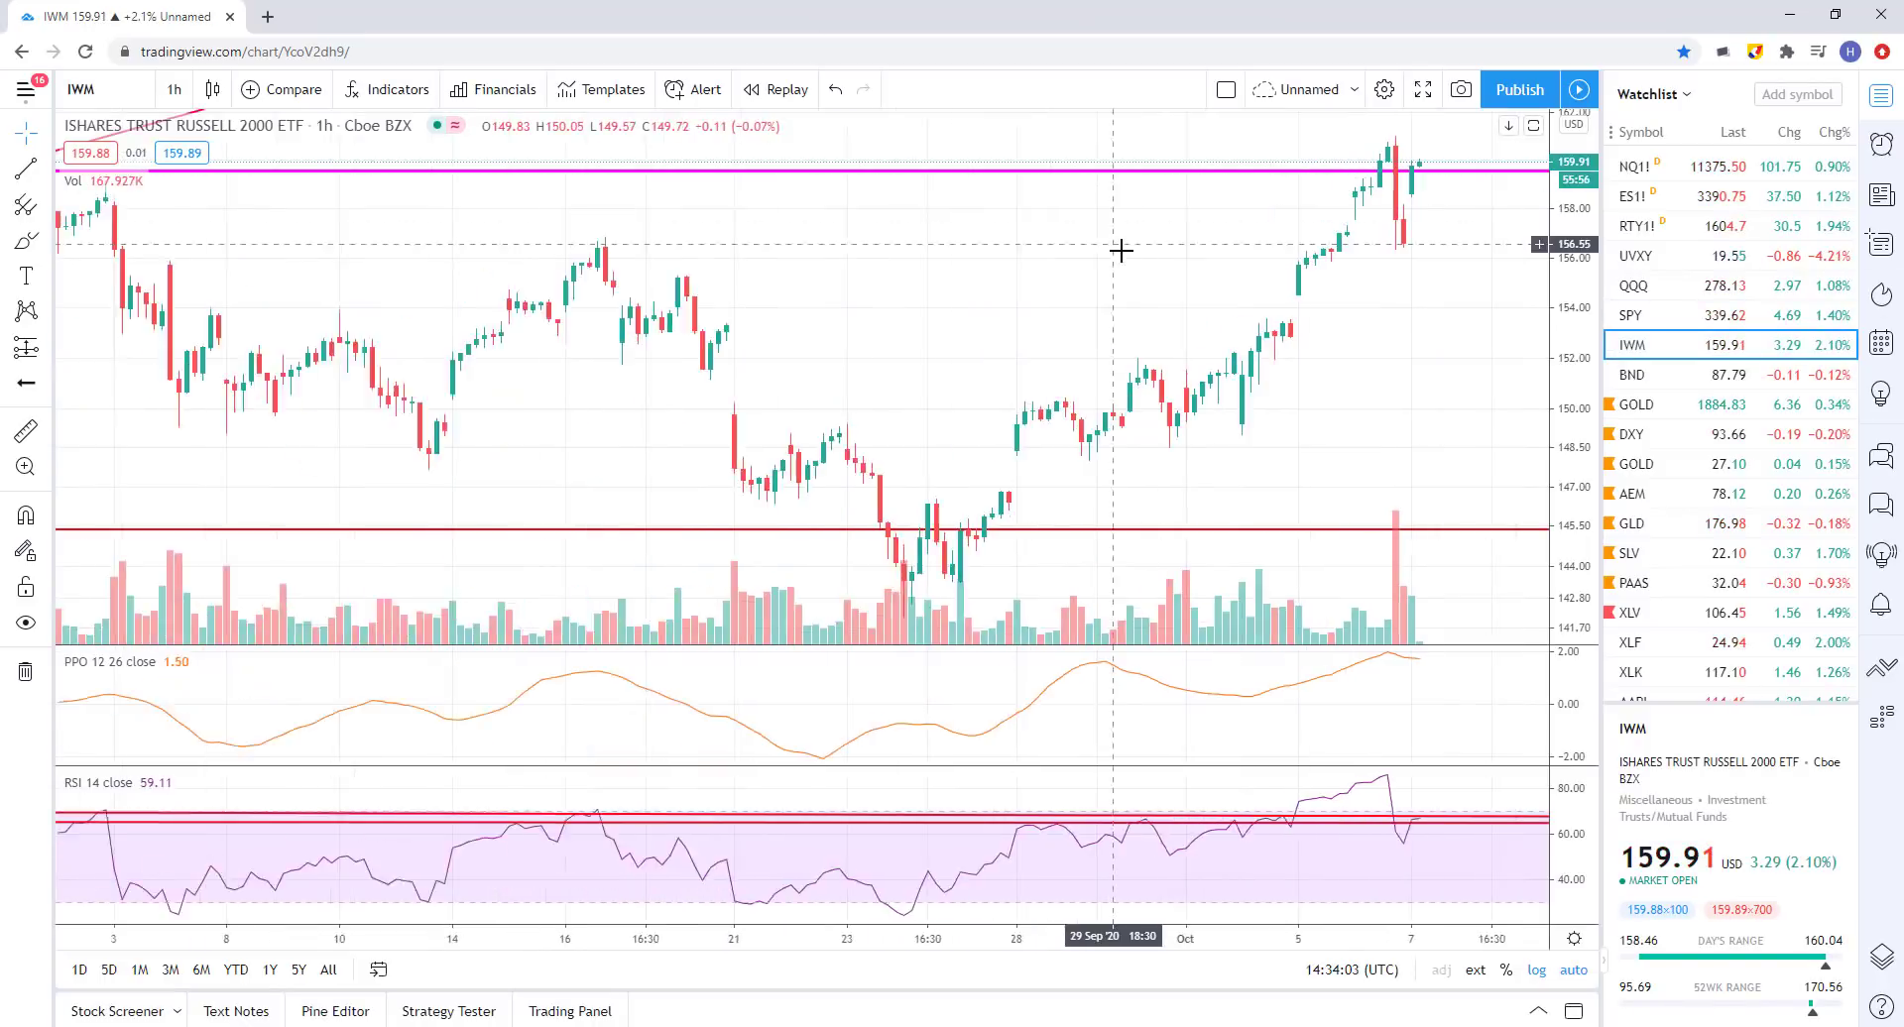
scroll(1121, 397, up, 5)
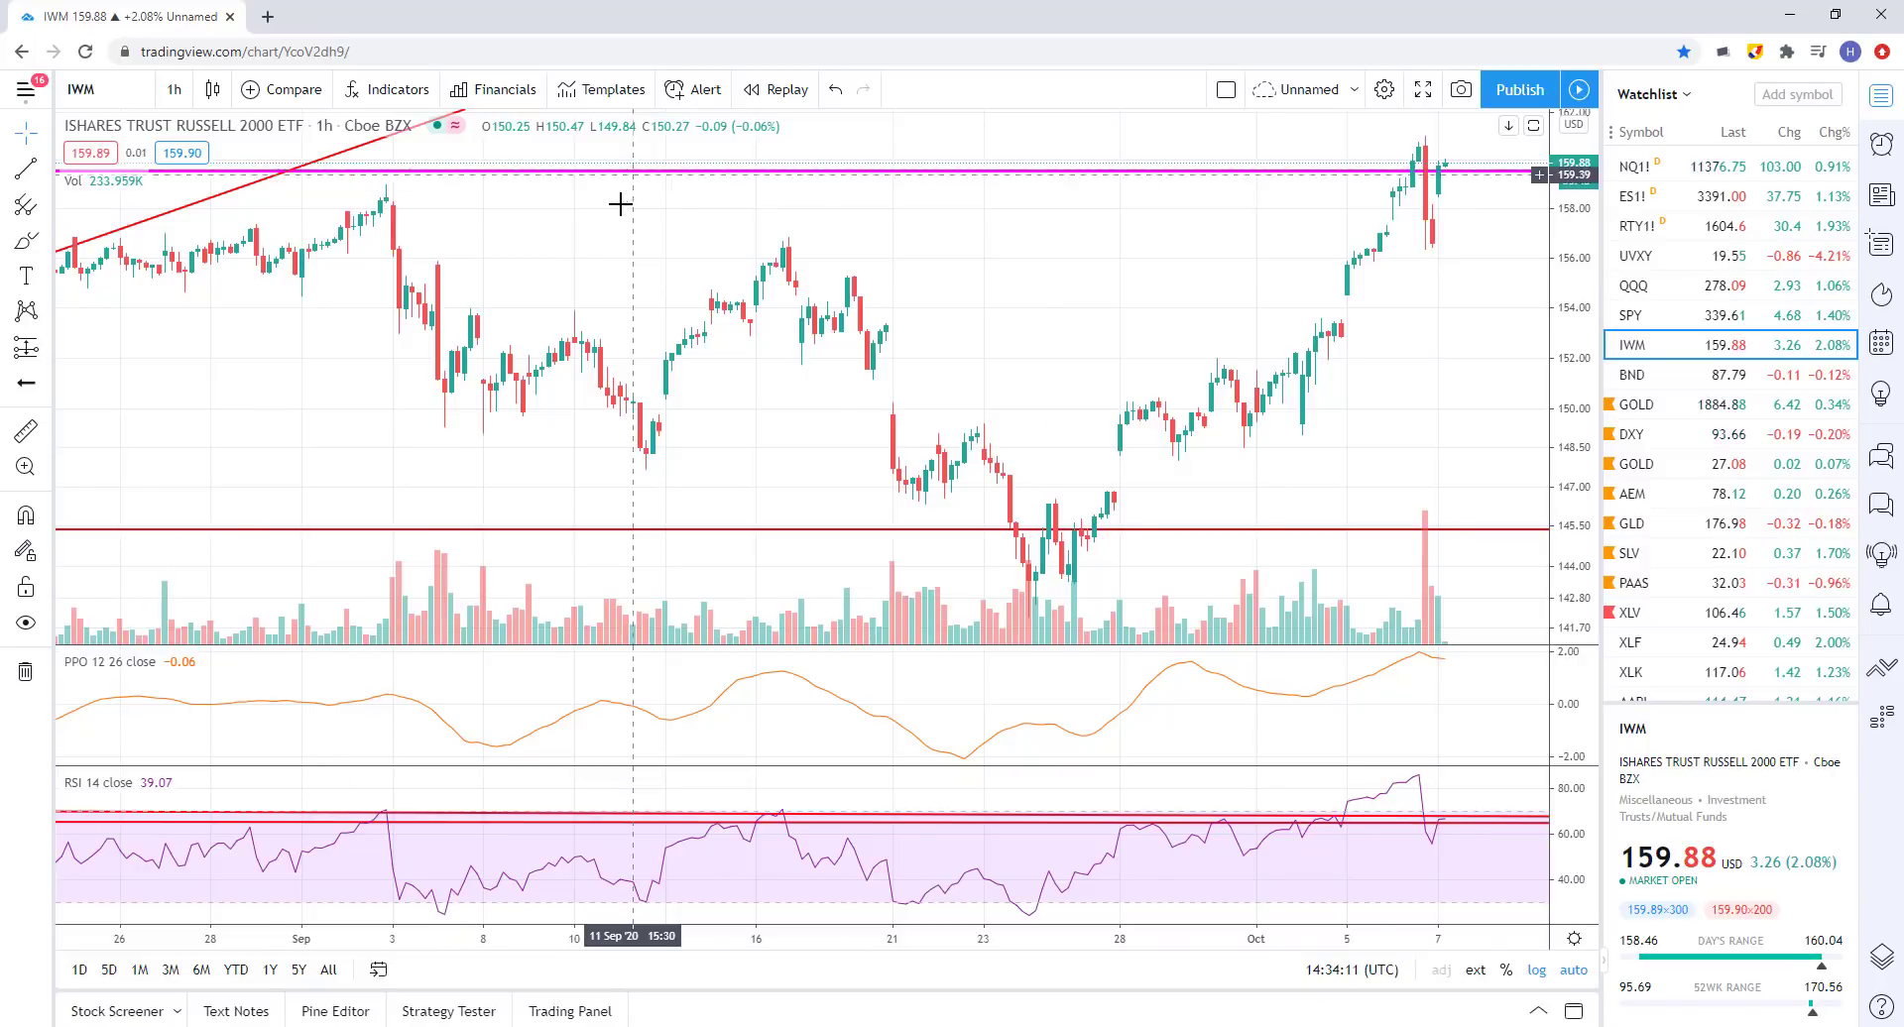
scroll(622, 199, down, 10)
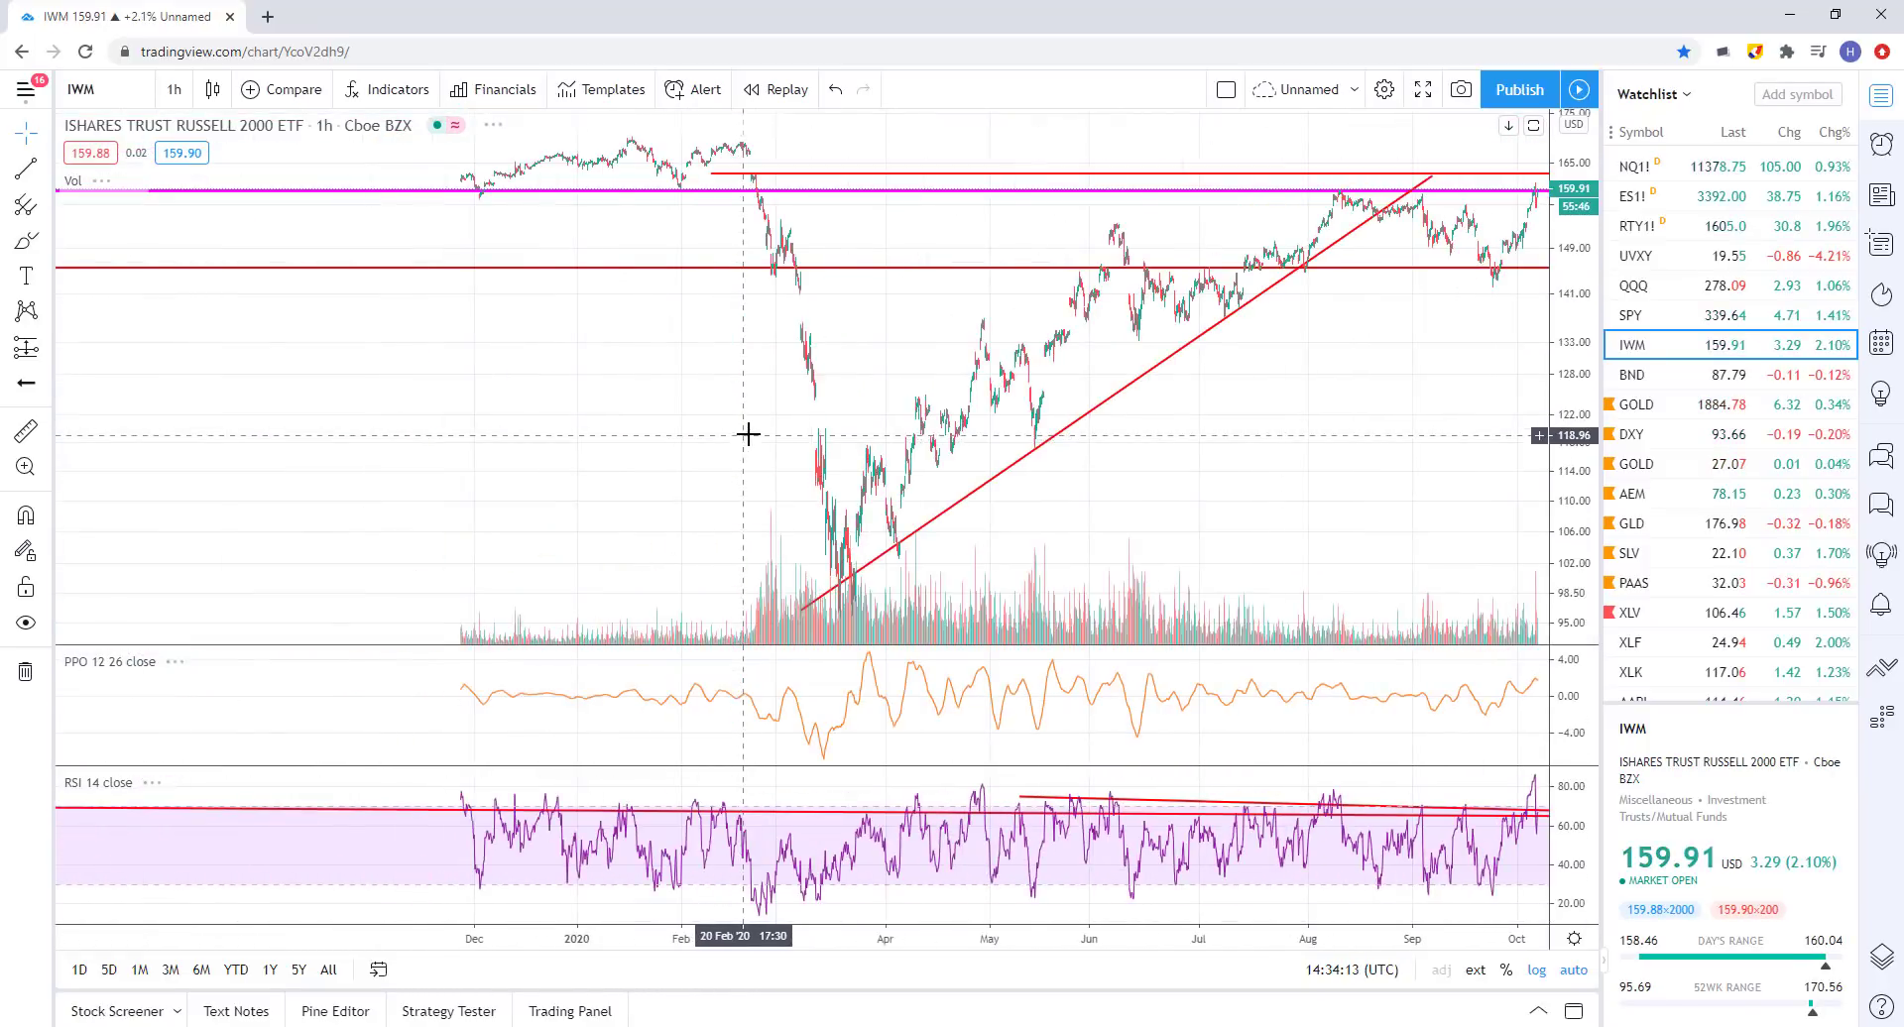
scroll(1096, 242, down, 3)
scroll(748, 255, down, 3)
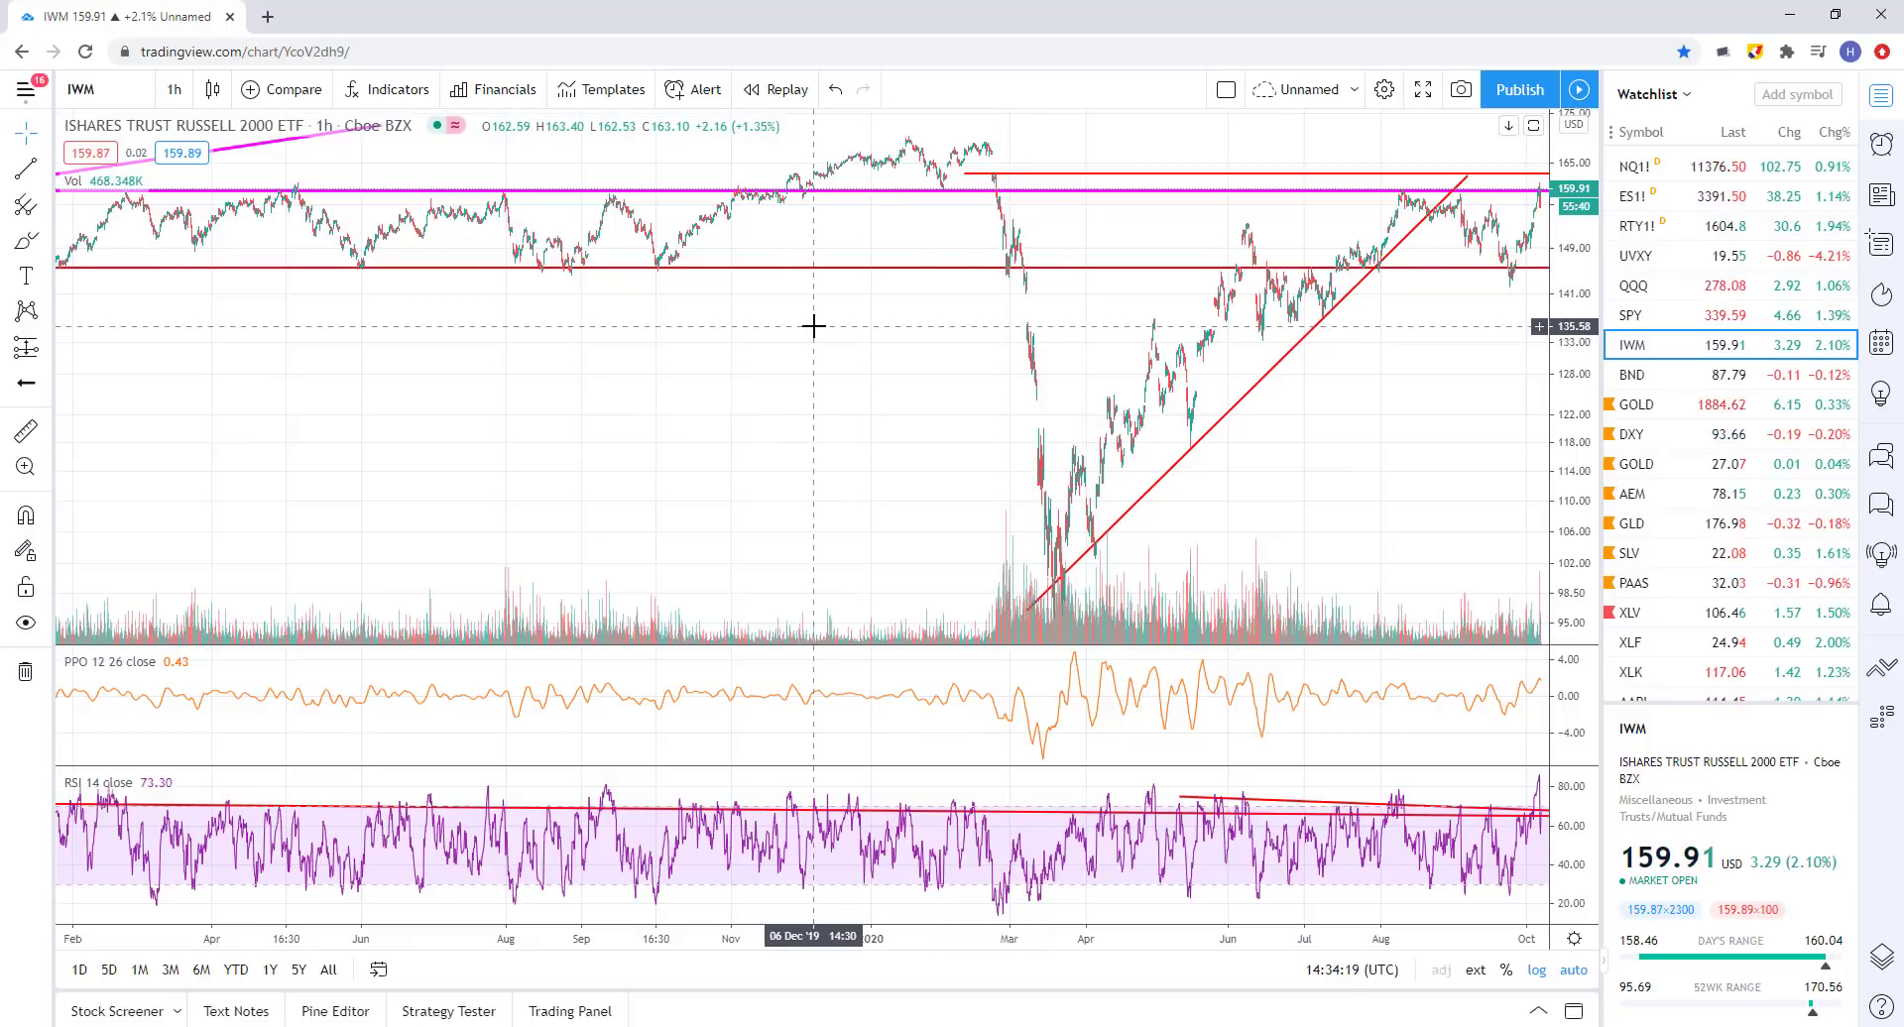
scroll(1045, 289, up, 10)
scroll(1103, 279, up, 5)
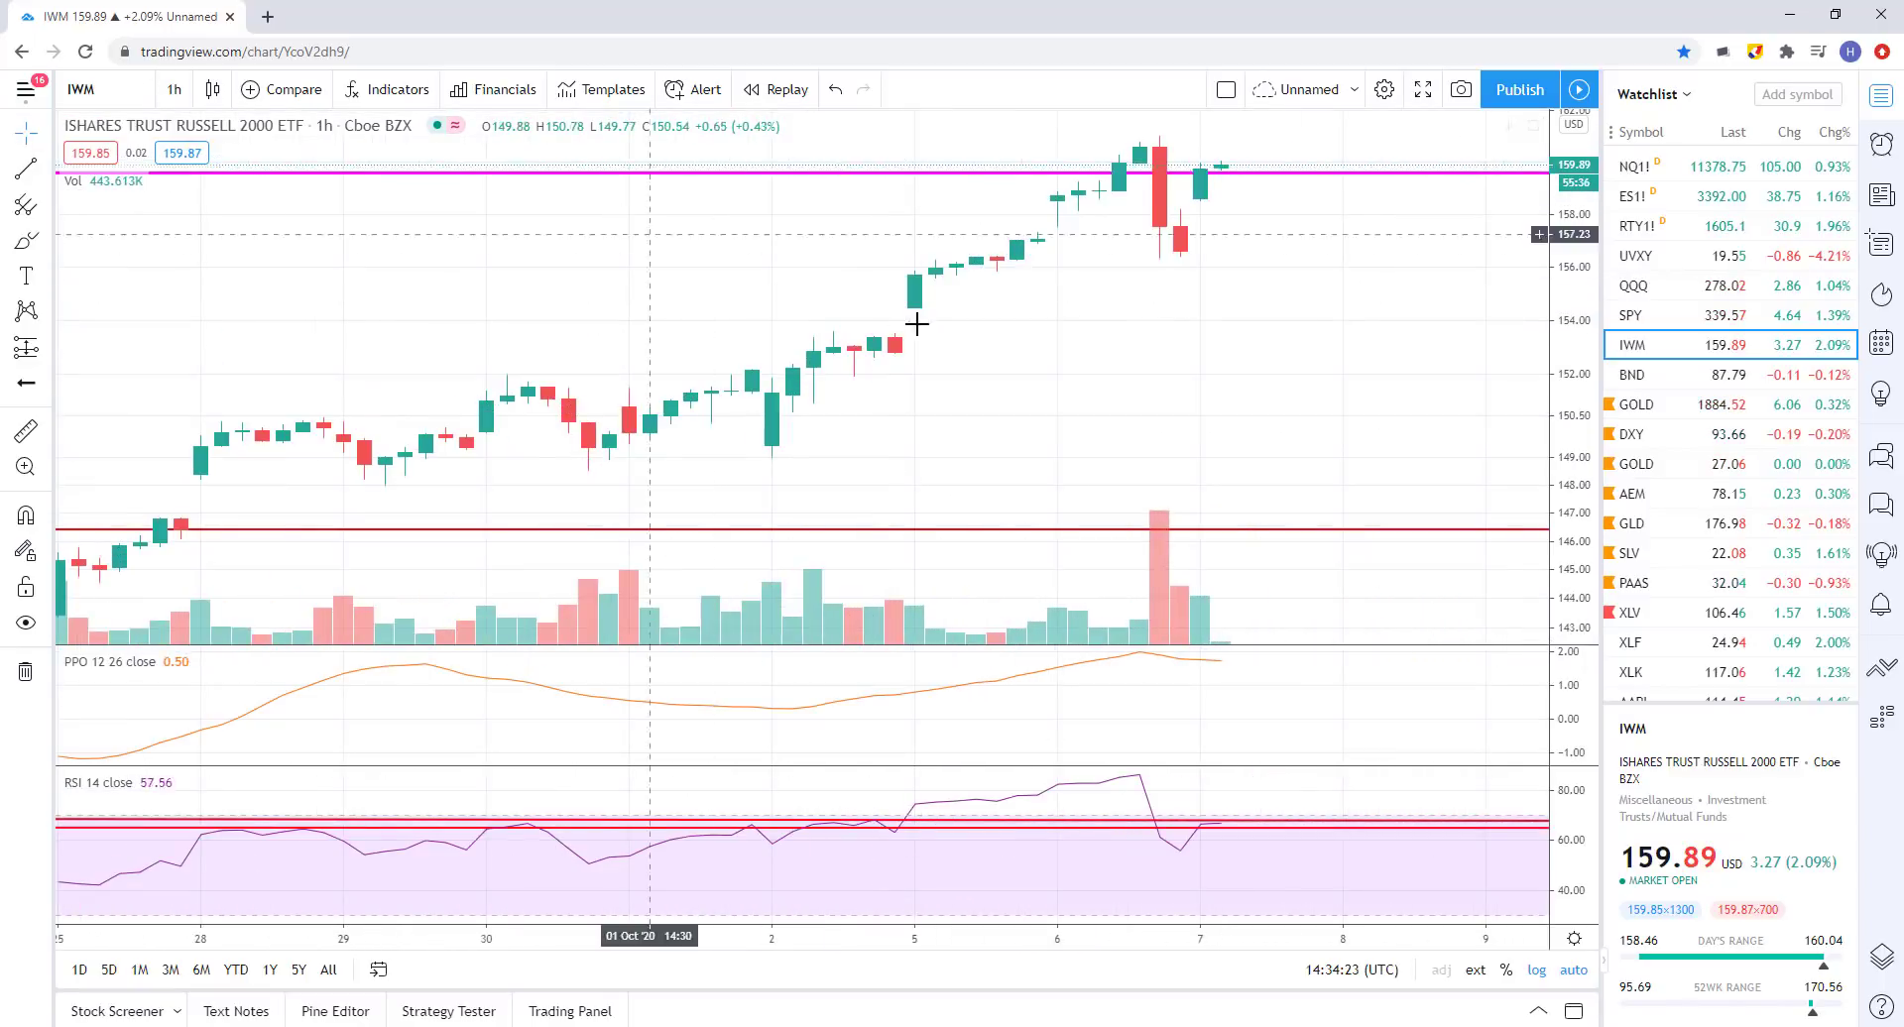
scroll(897, 312, up, 5)
- Switch the IWM chart to the 1-day interval and view the latest candles at the magenta level
click(80, 89)
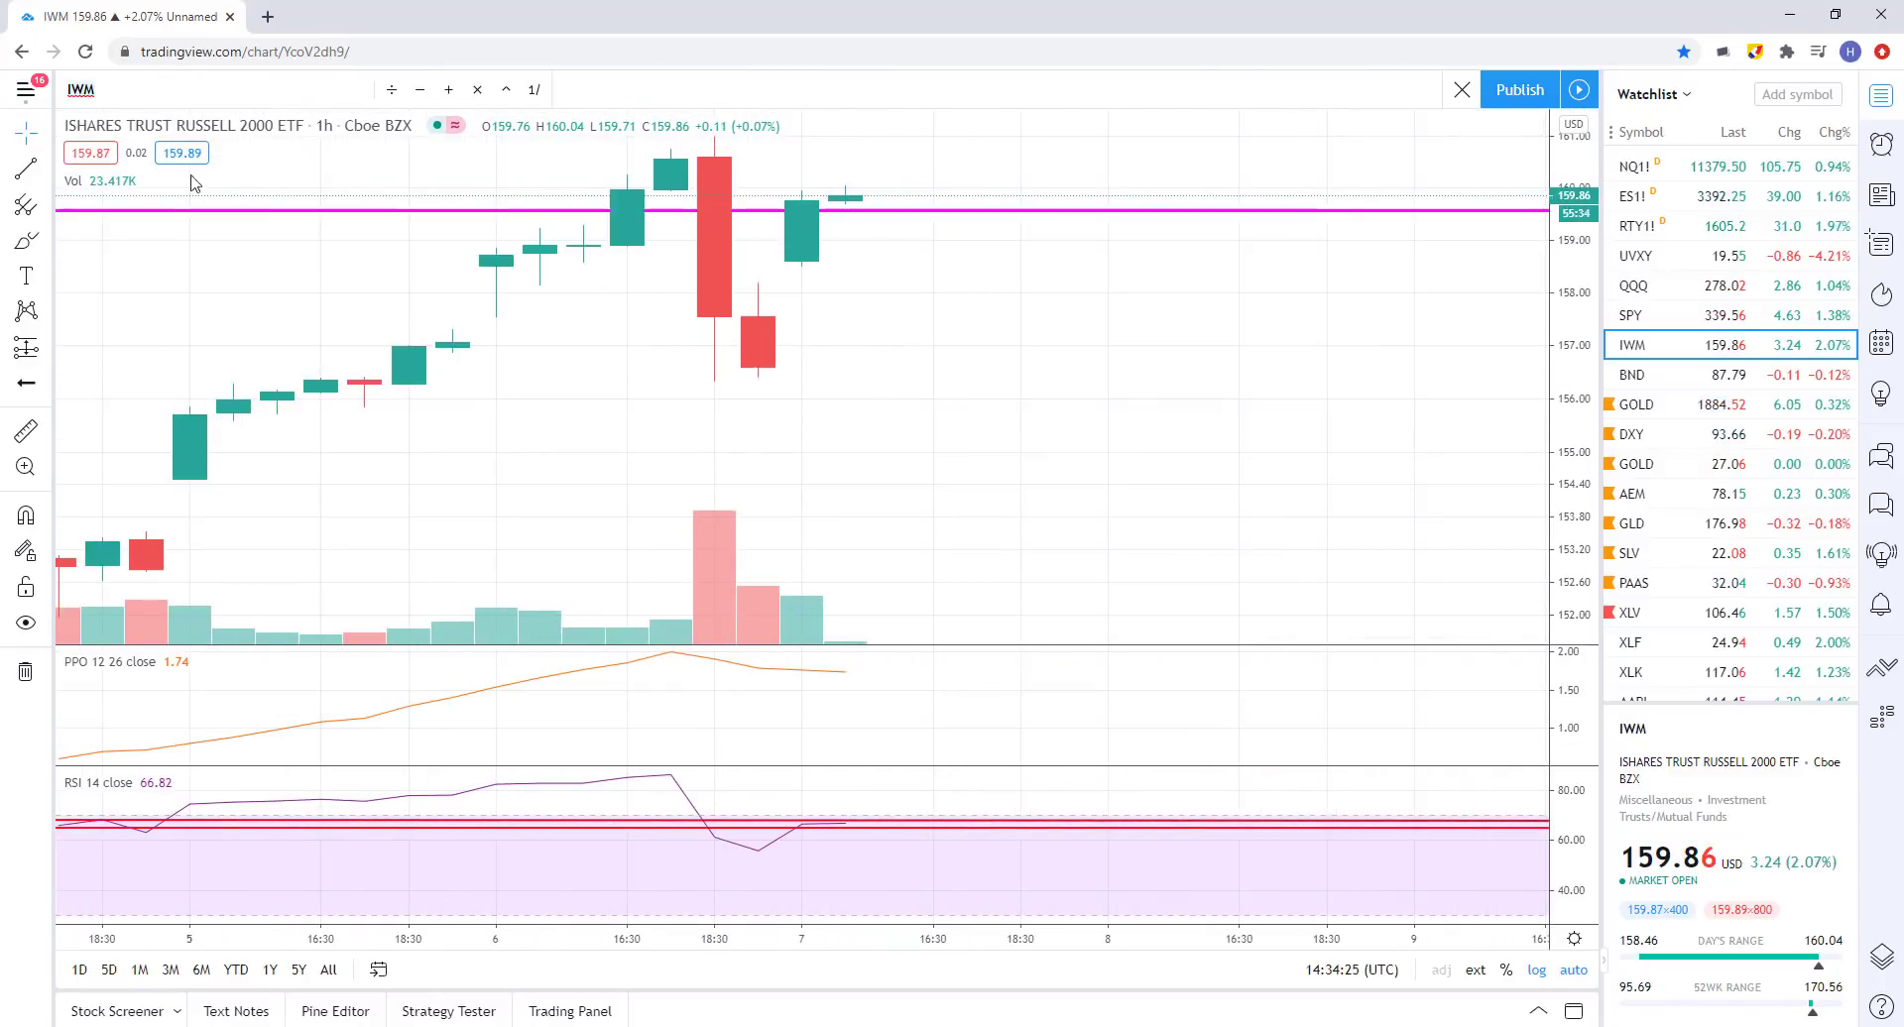
key(Return)
click(173, 89)
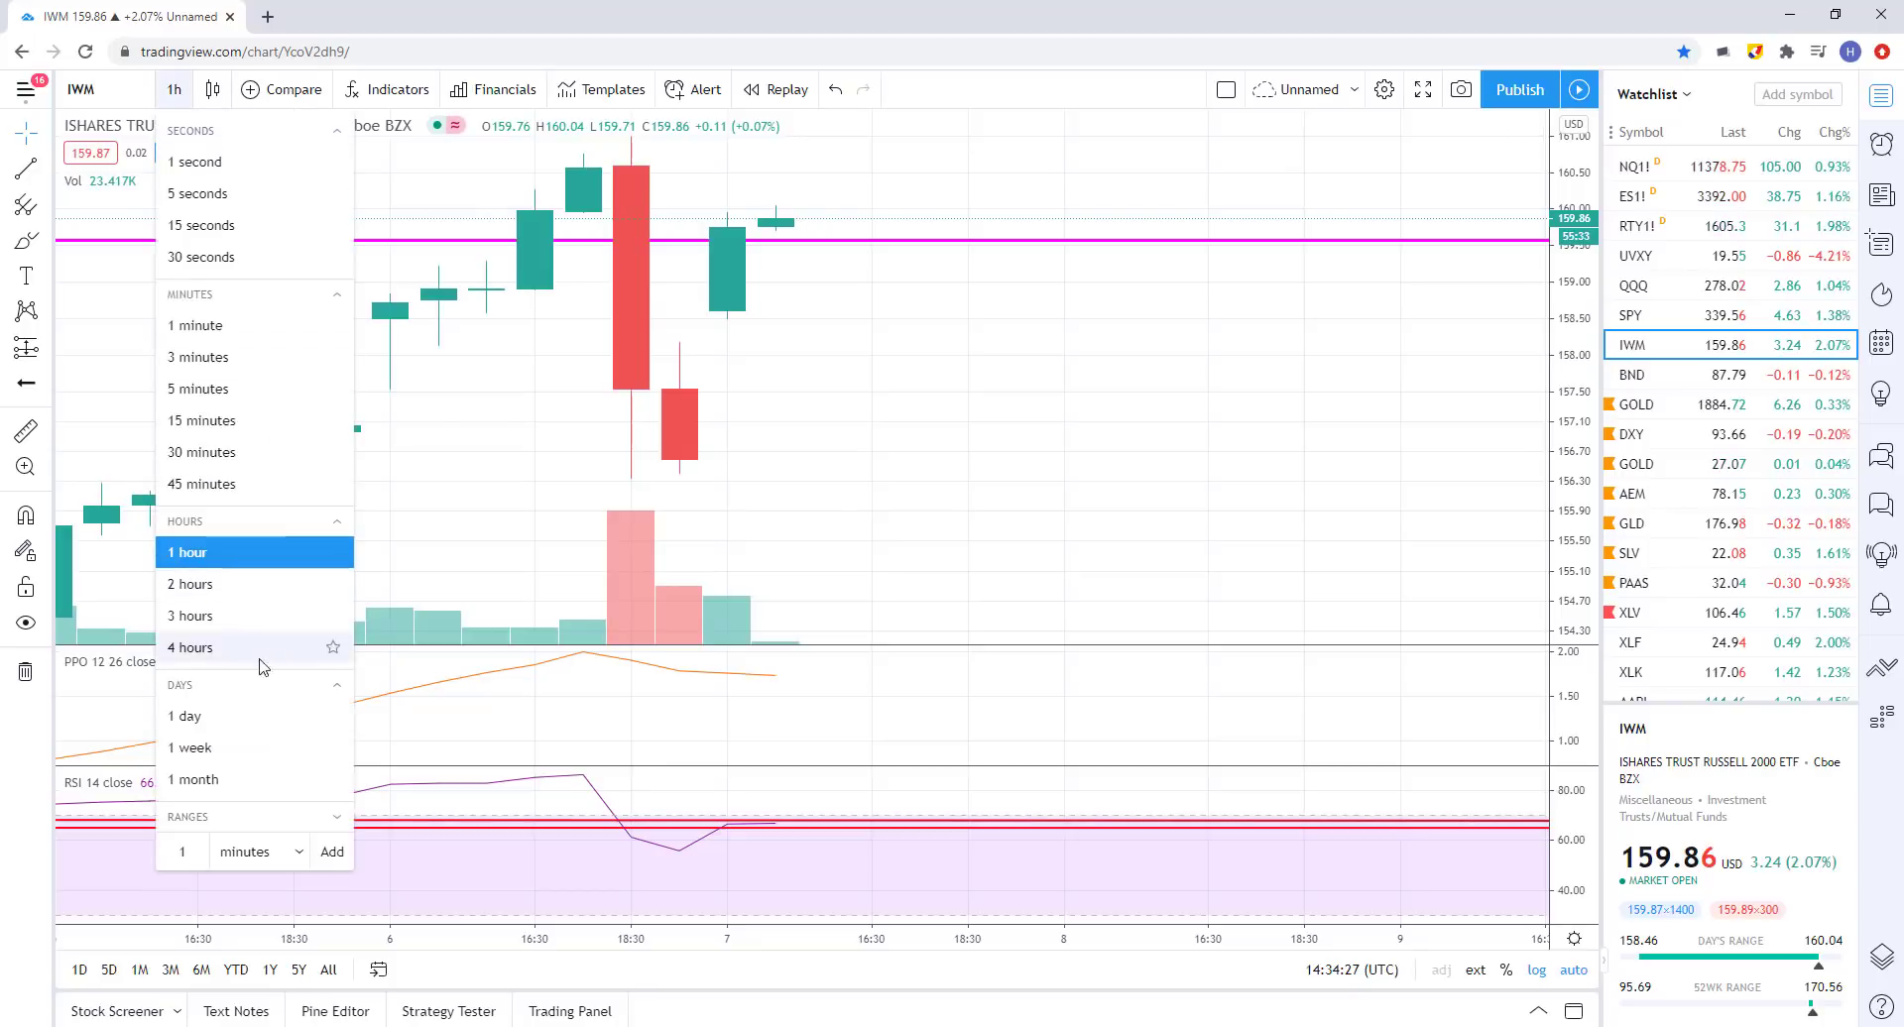
click(244, 714)
scroll(912, 385, down, 3)
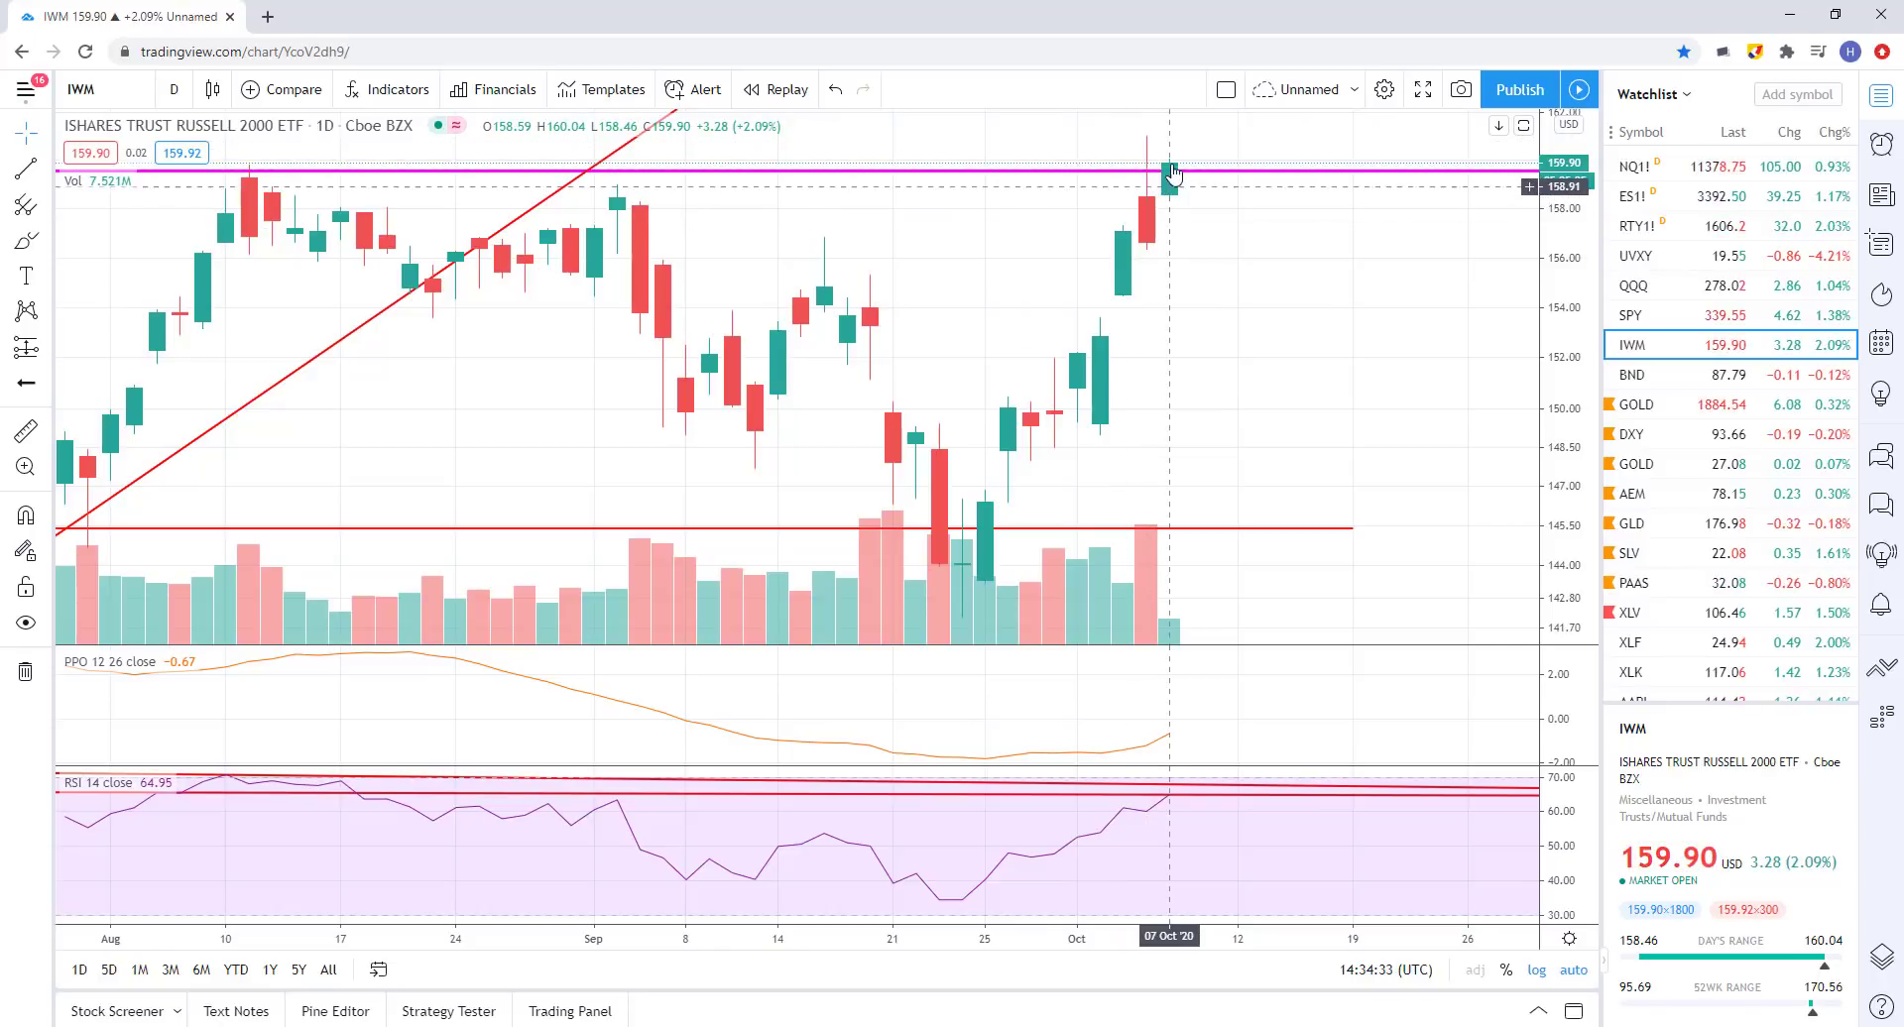
- Check the IWM chart on the 1-minute interval and return it to the 1-hour interval
click(173, 89)
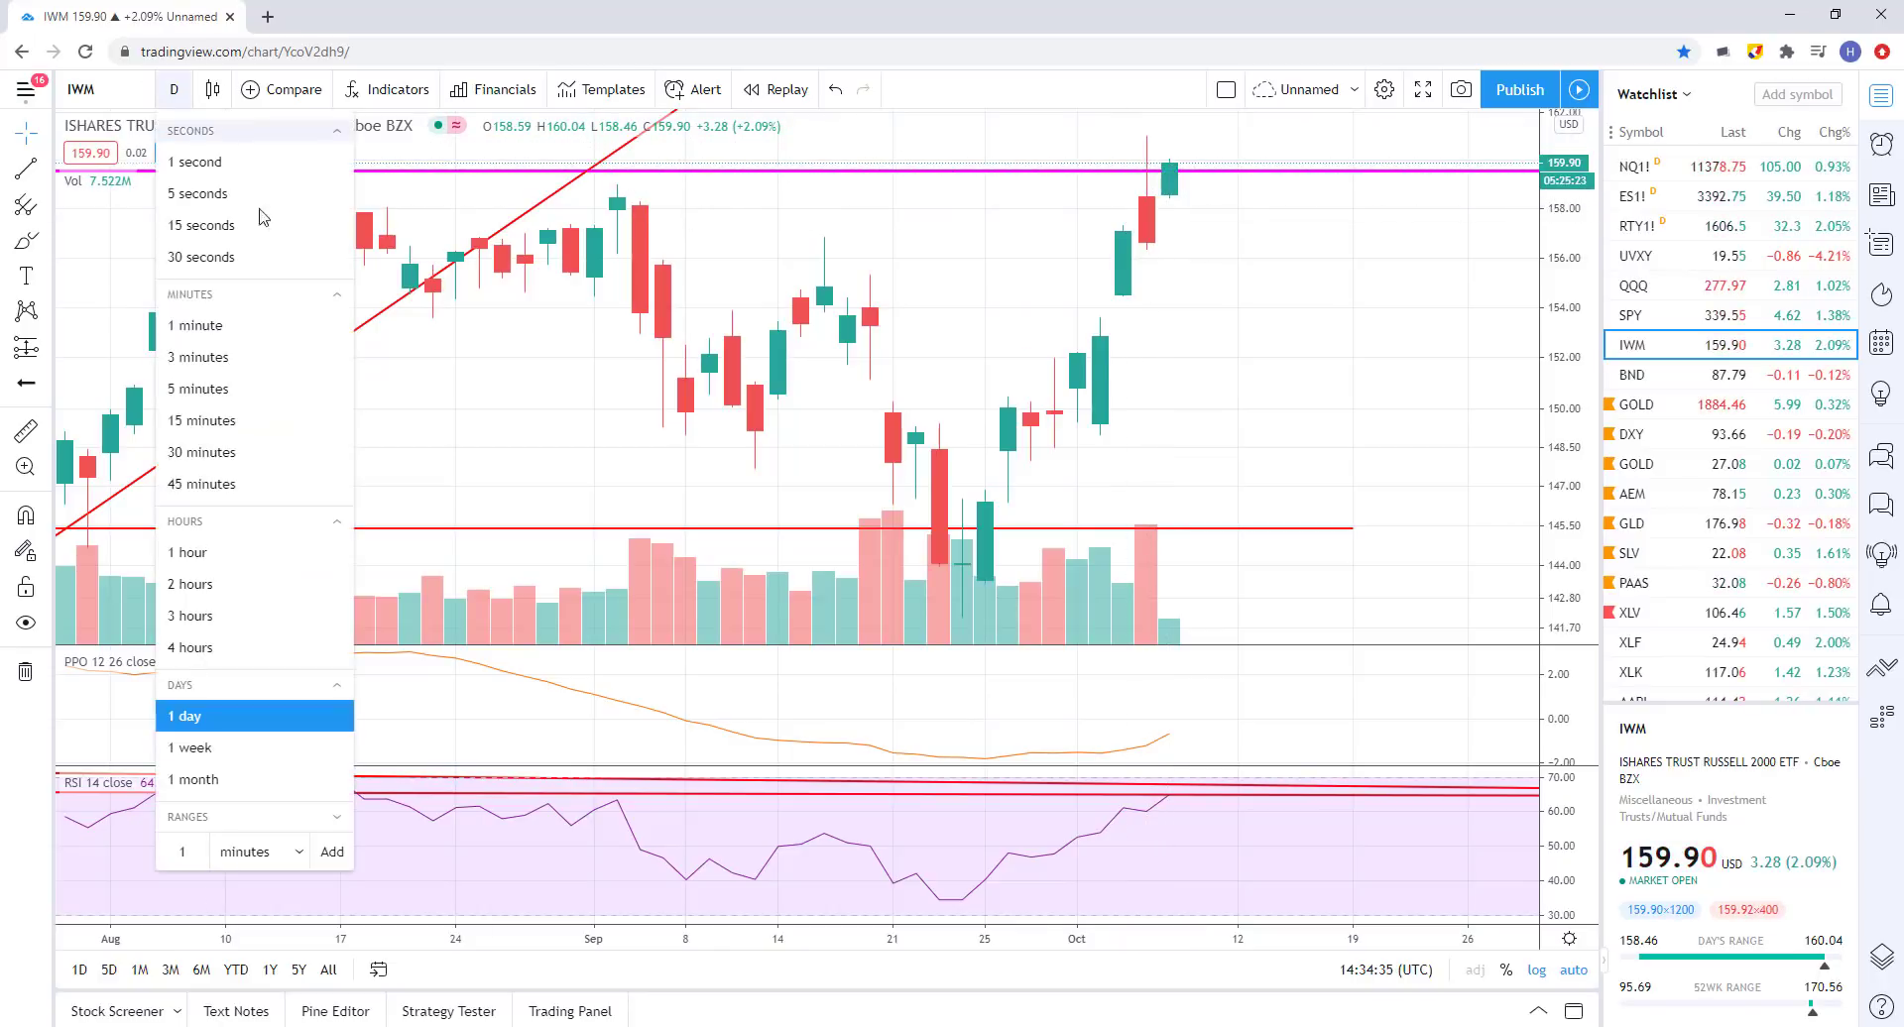
click(228, 328)
click(174, 89)
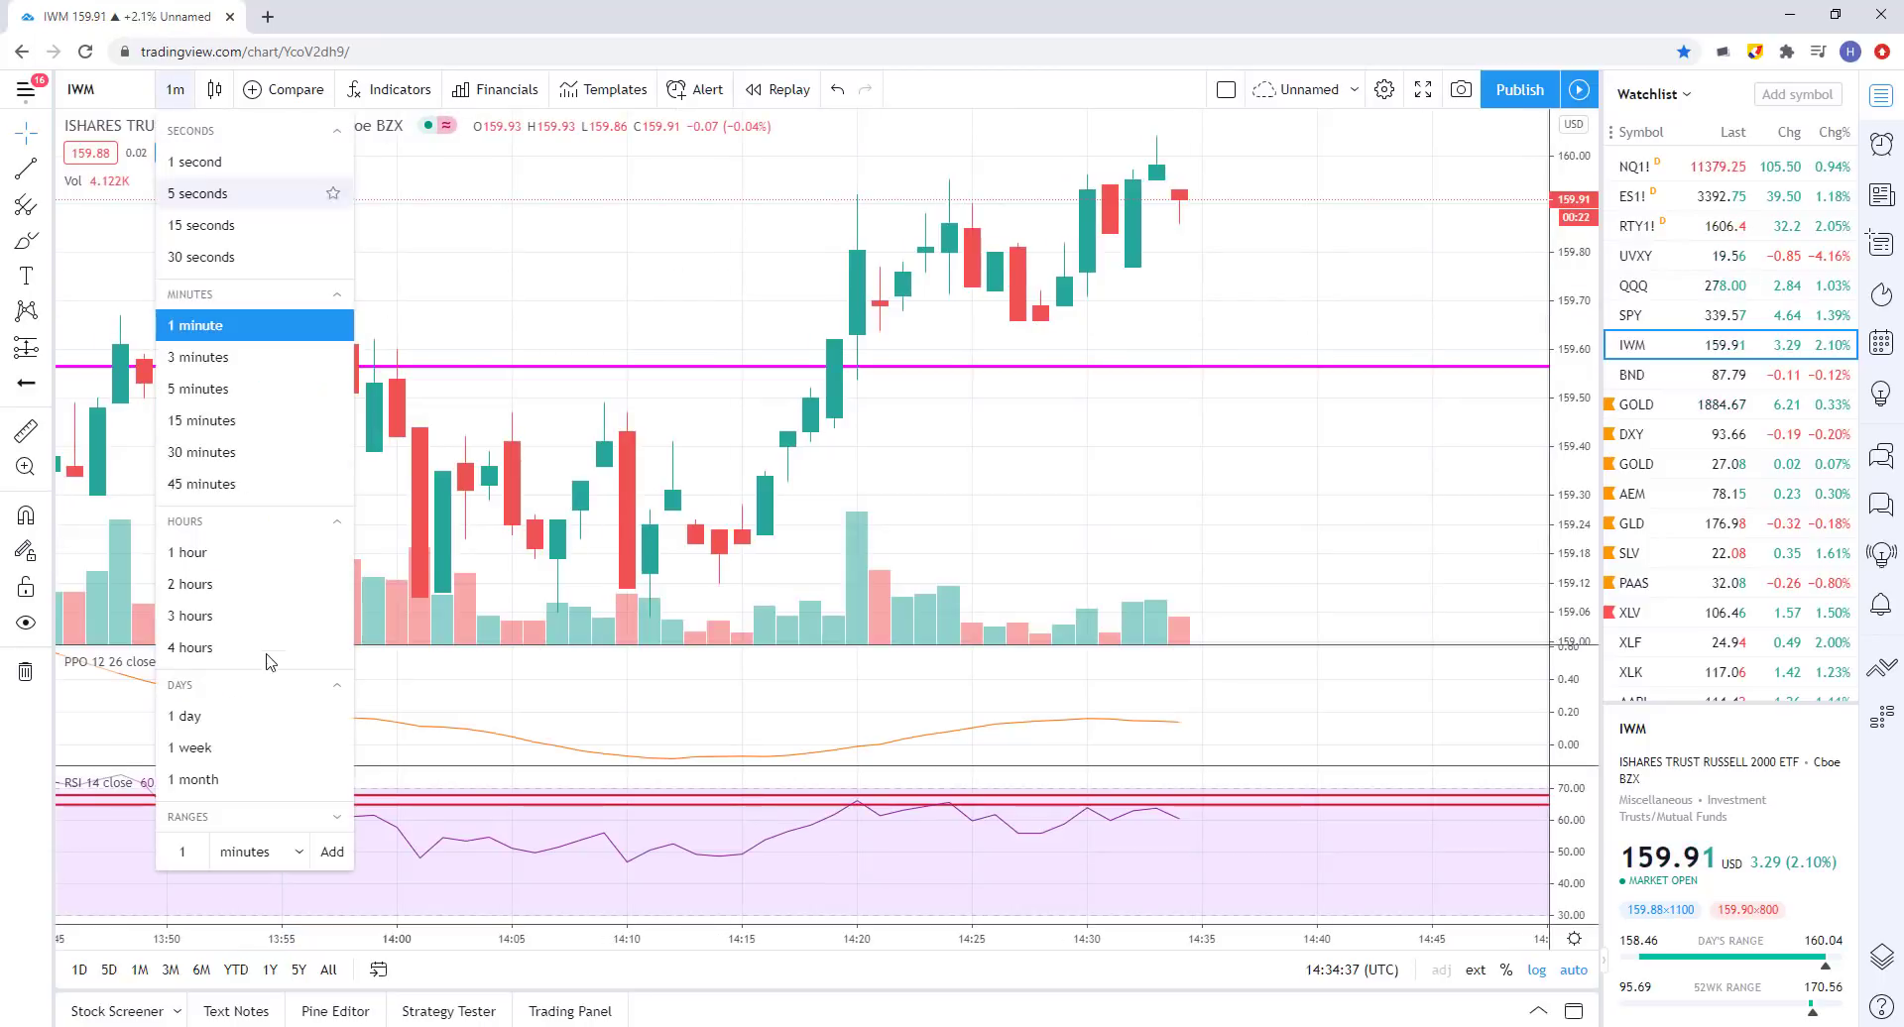
click(194, 552)
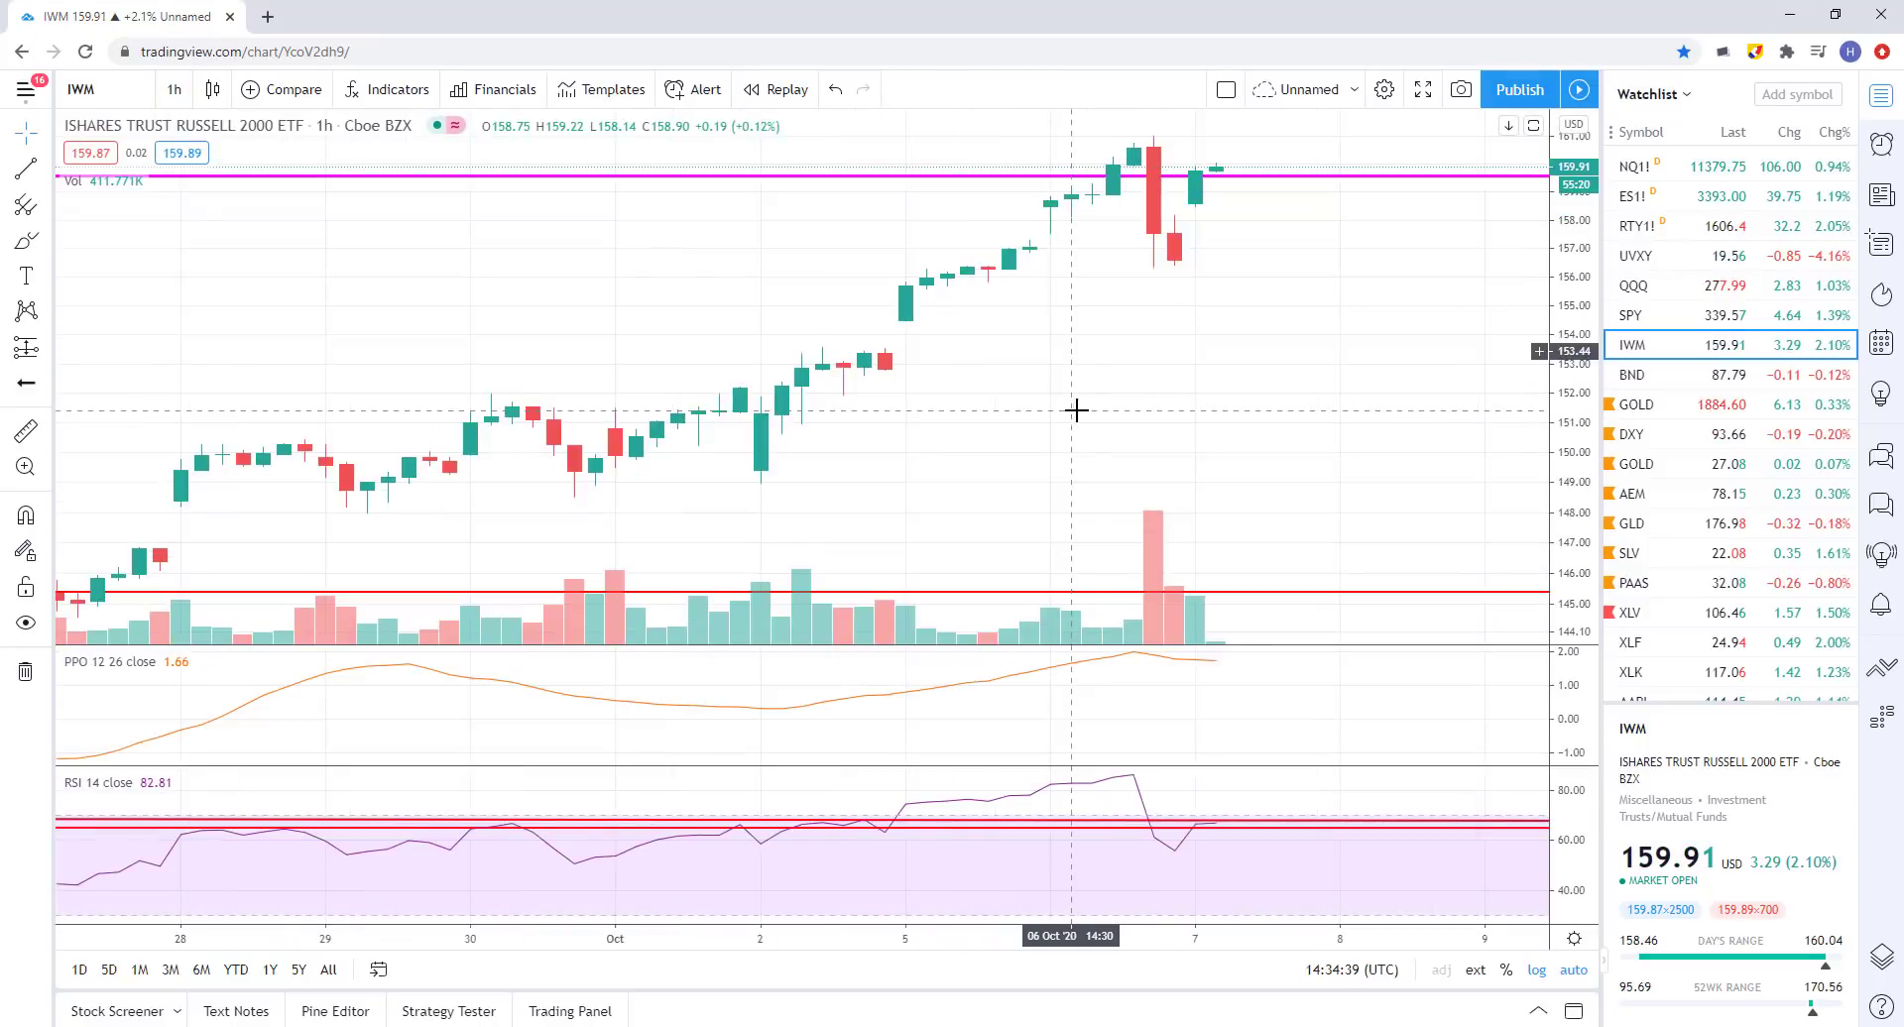
- Examine the latest IWM candles on the 1-hour chart, switch to the 1-day interval and review price against the drawn levels
scroll(1092, 427, up, 2)
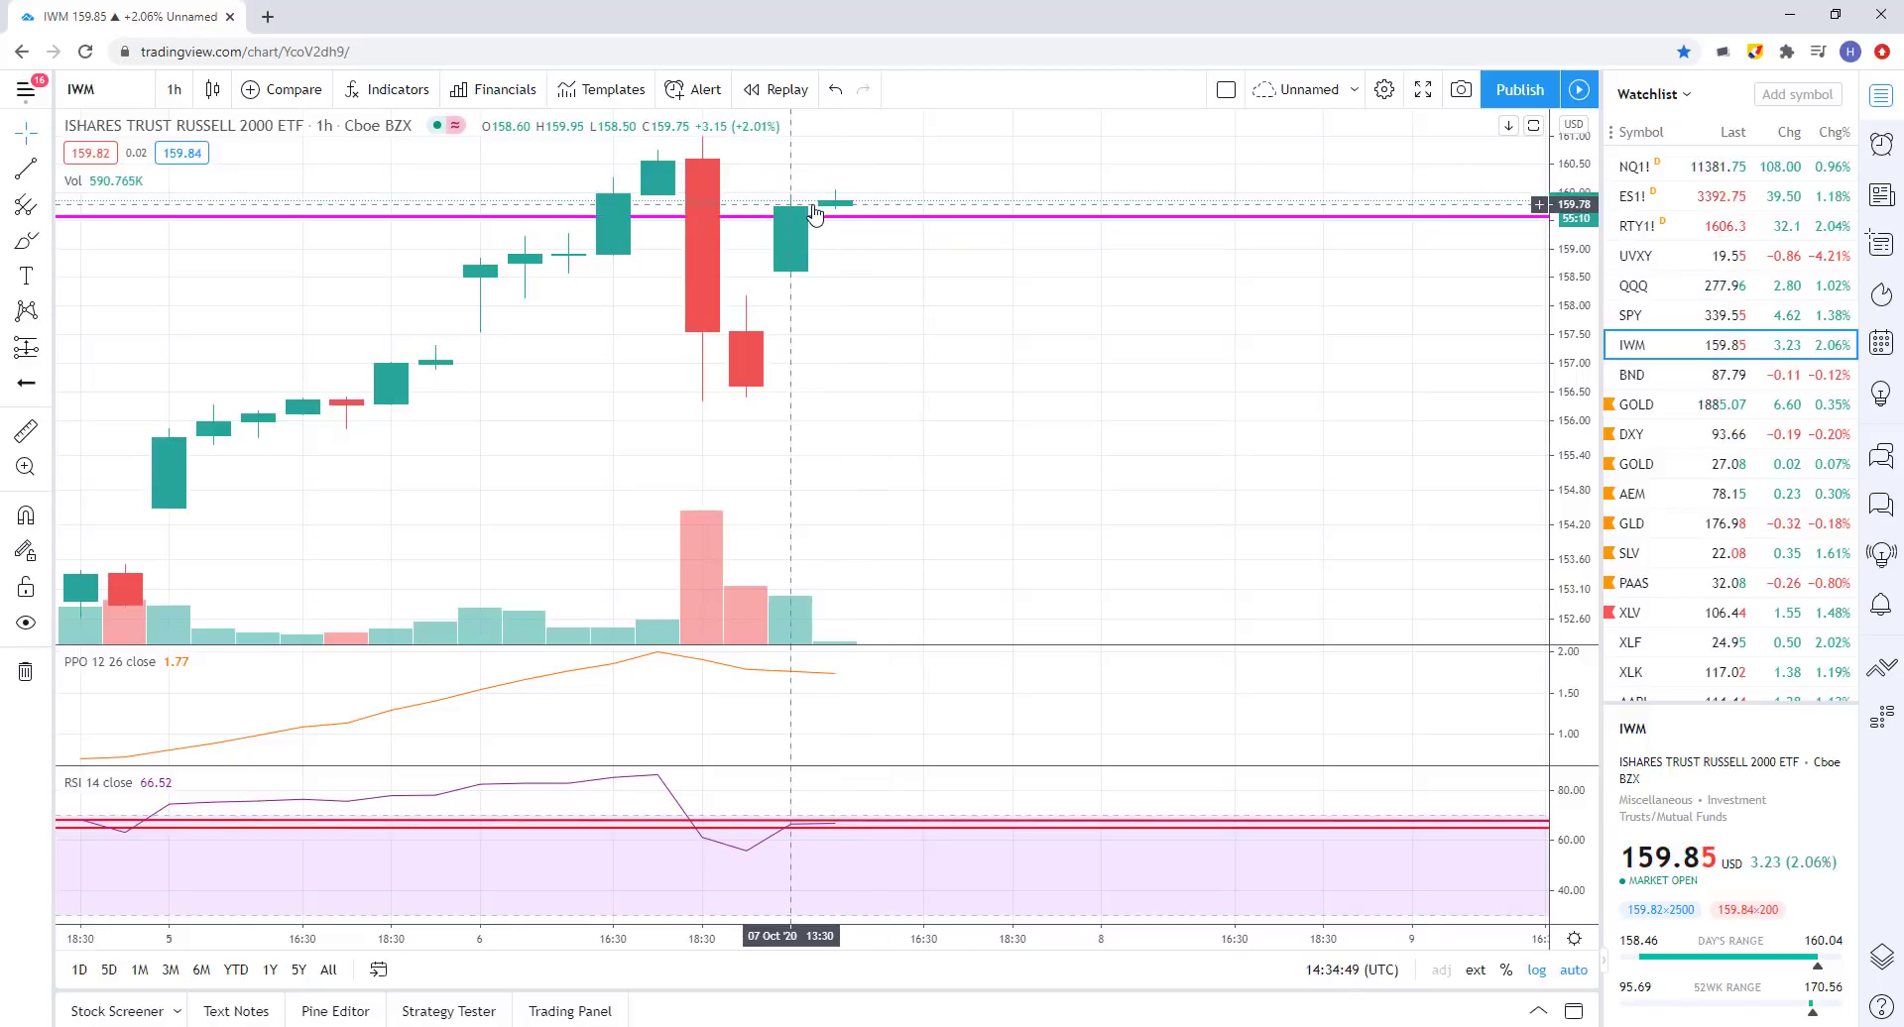
scroll(811, 212, down, 2)
click(174, 94)
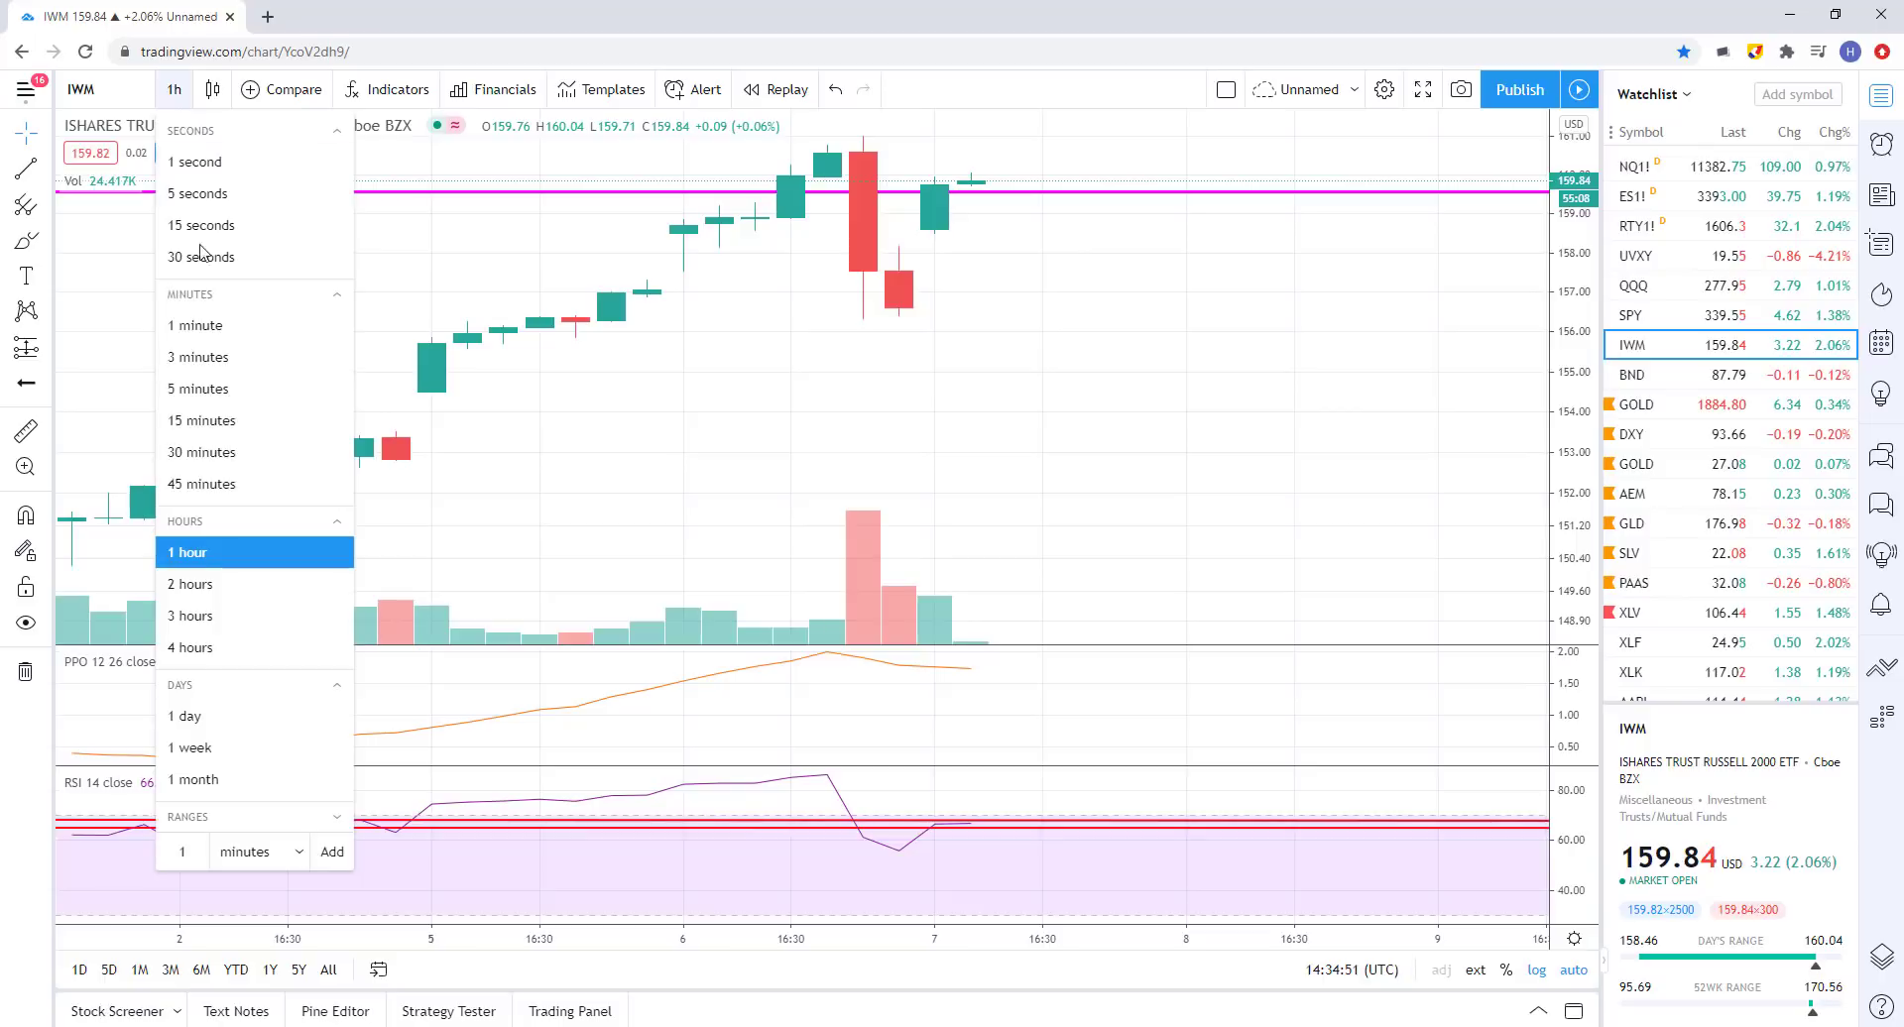
click(193, 717)
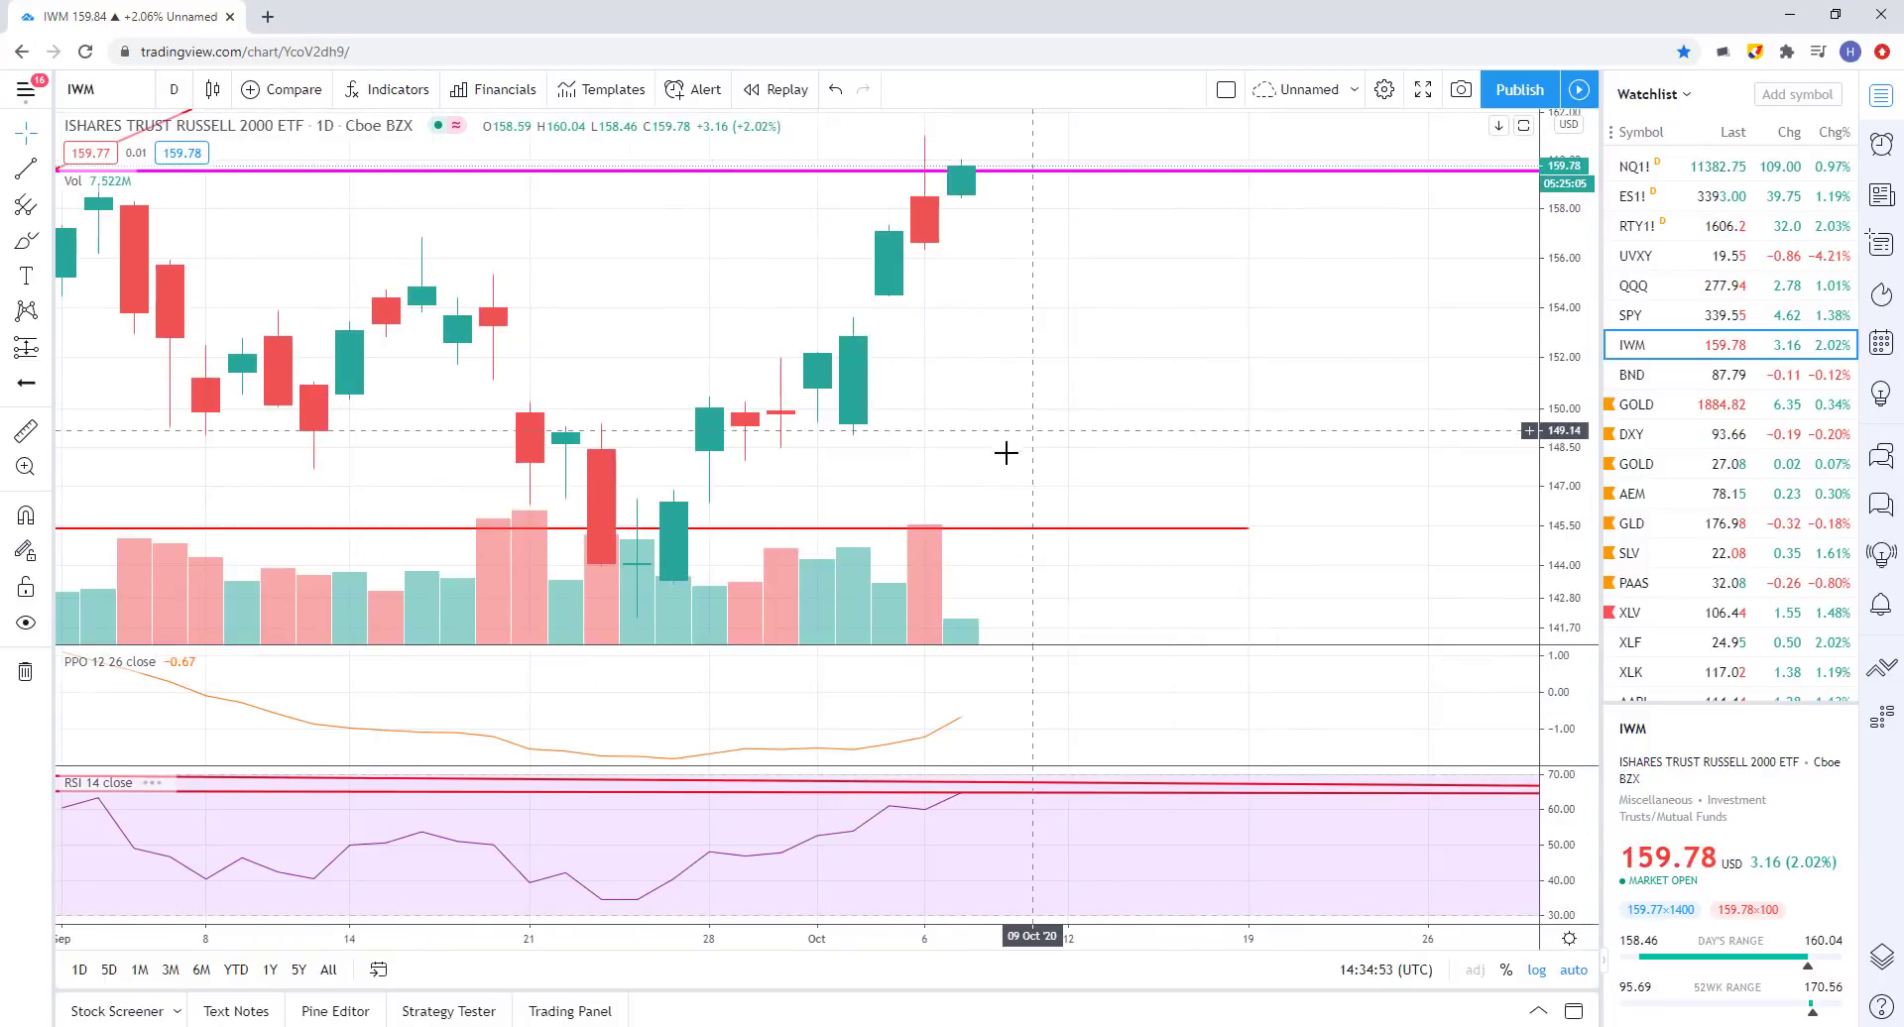
scroll(1007, 446, down, 10)
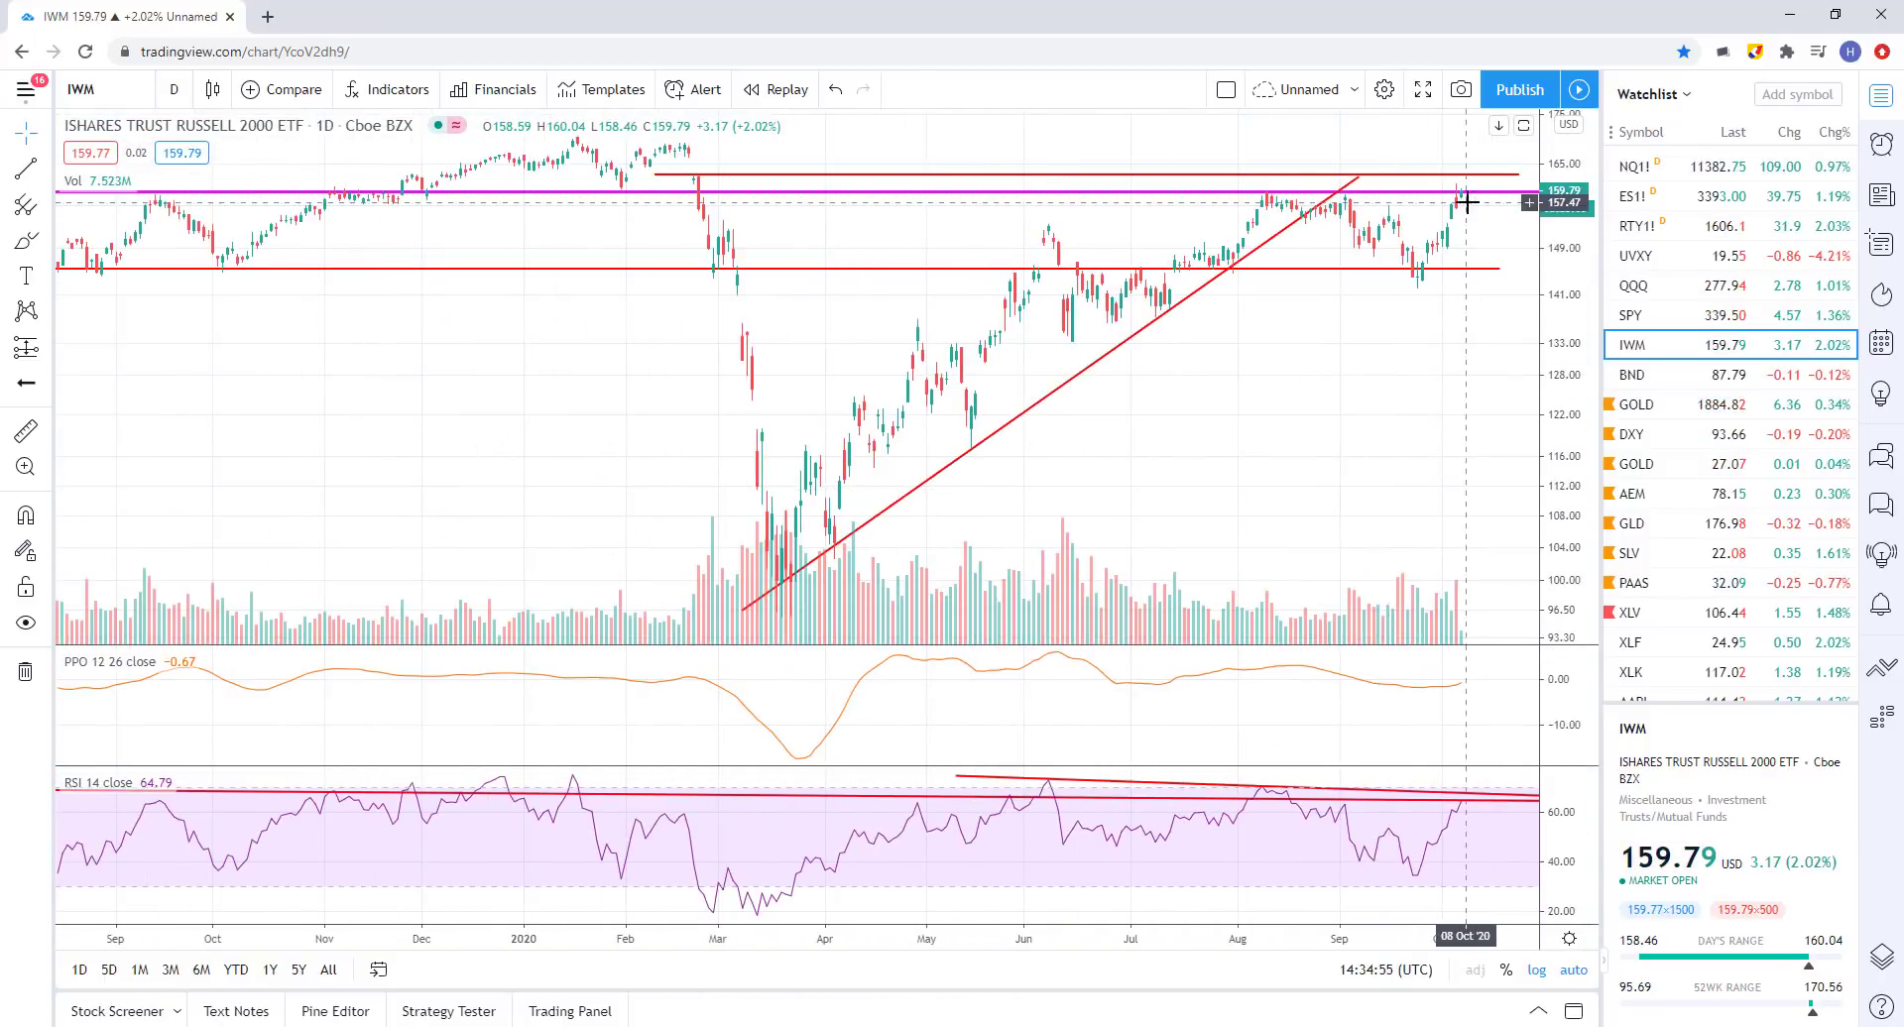
scroll(1431, 194, up, 4)
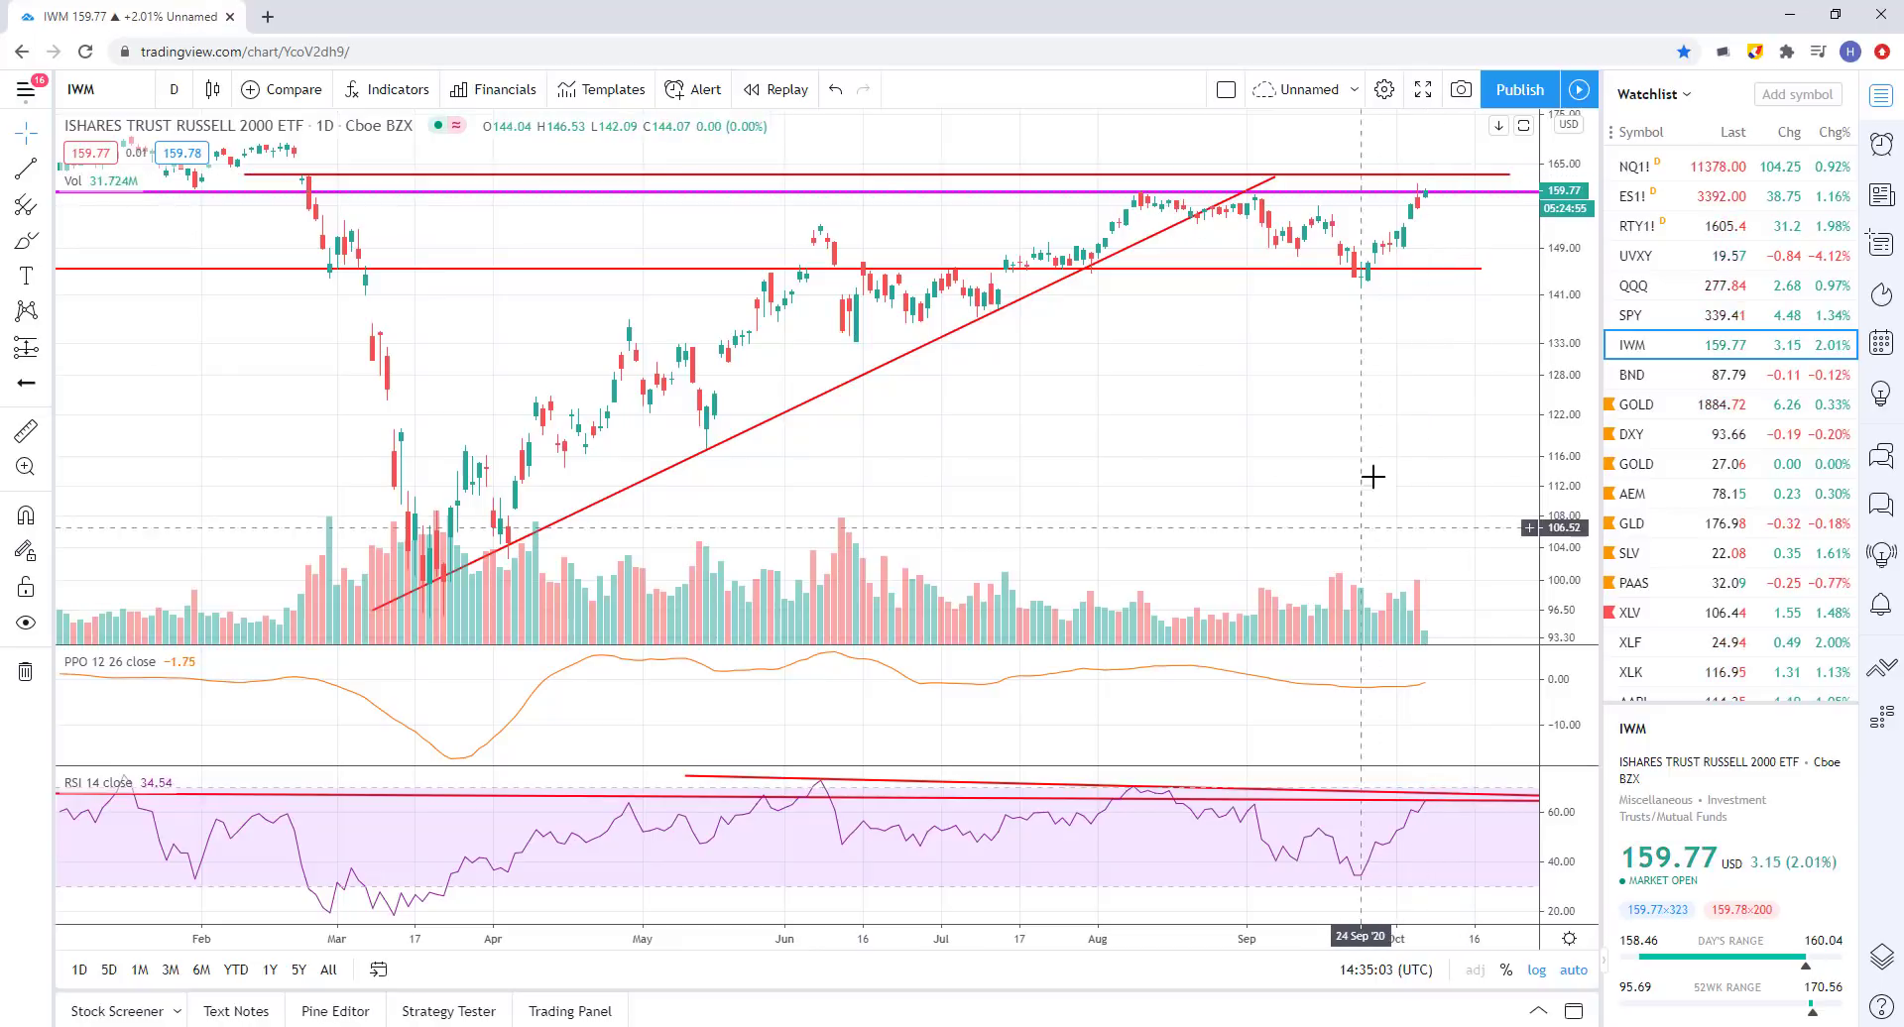
- Open the GOLD spot chart (US$ / OZ) from the watchlist and examine its multi-year daily price action against the drawn trendlines and levels
click(1636, 404)
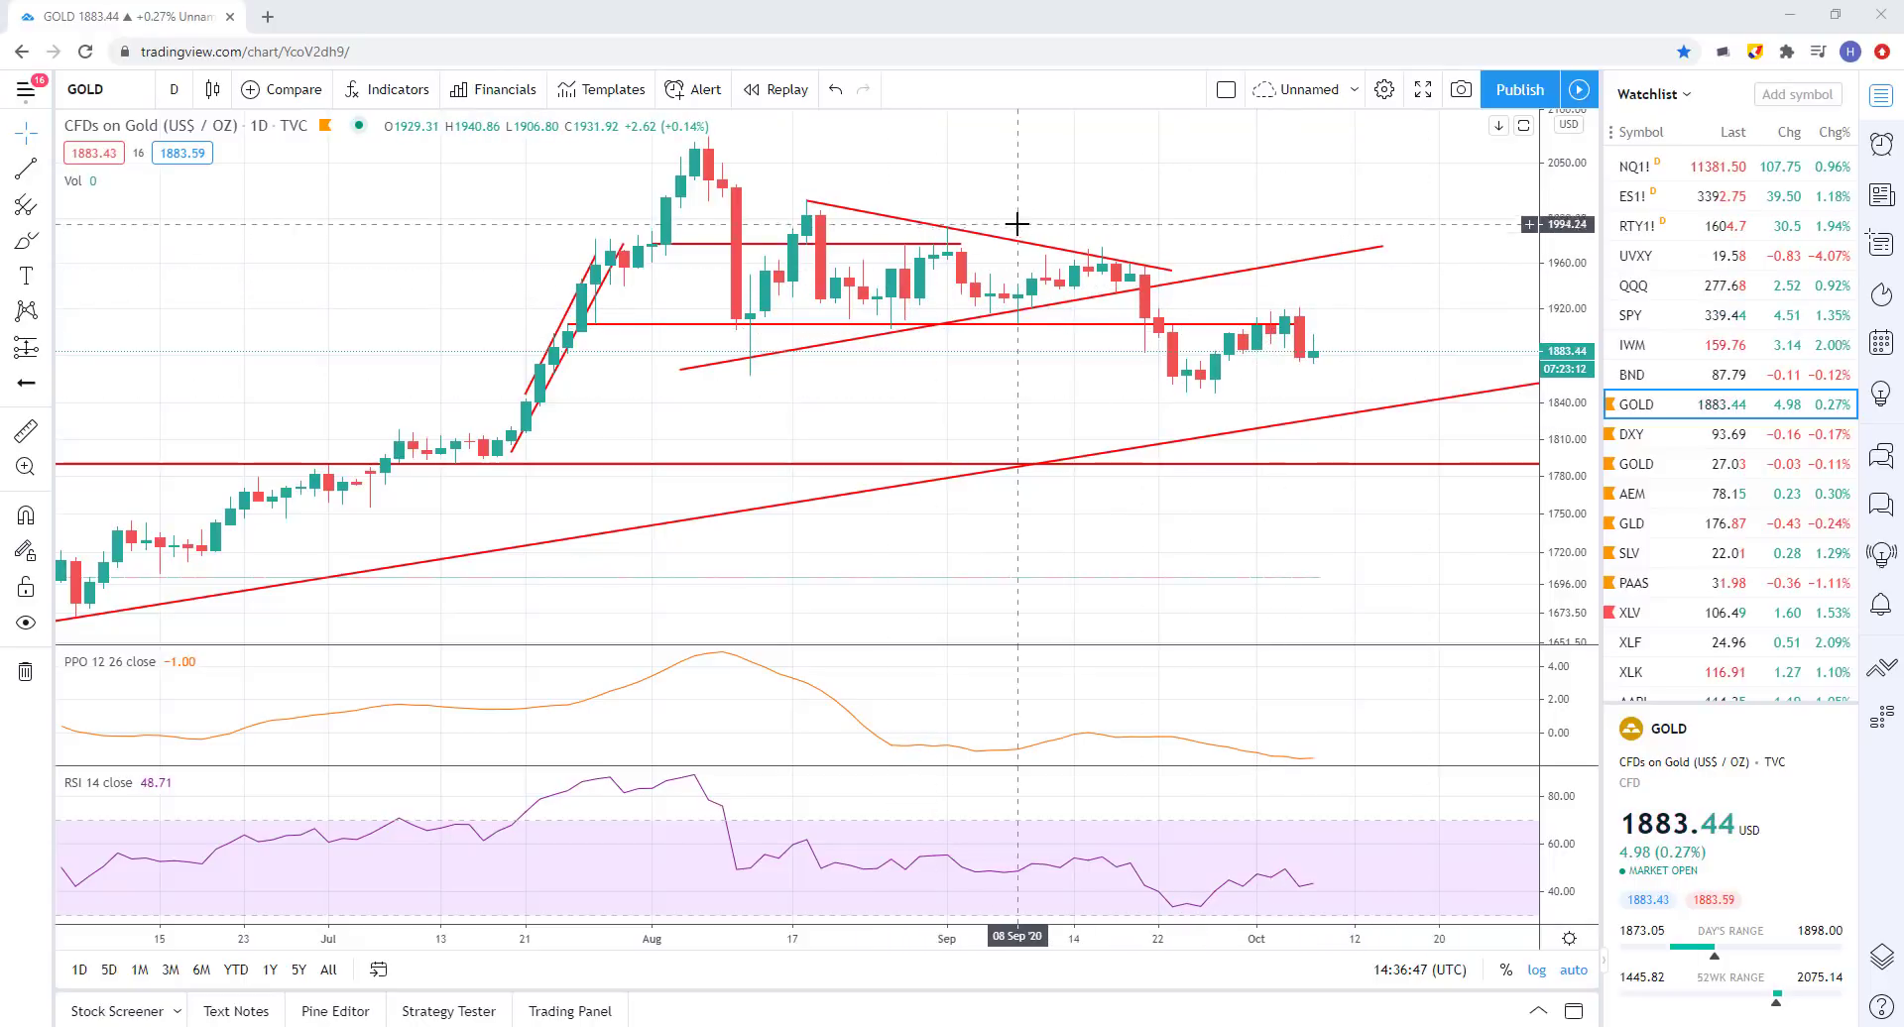
scroll(1061, 312, down, 5)
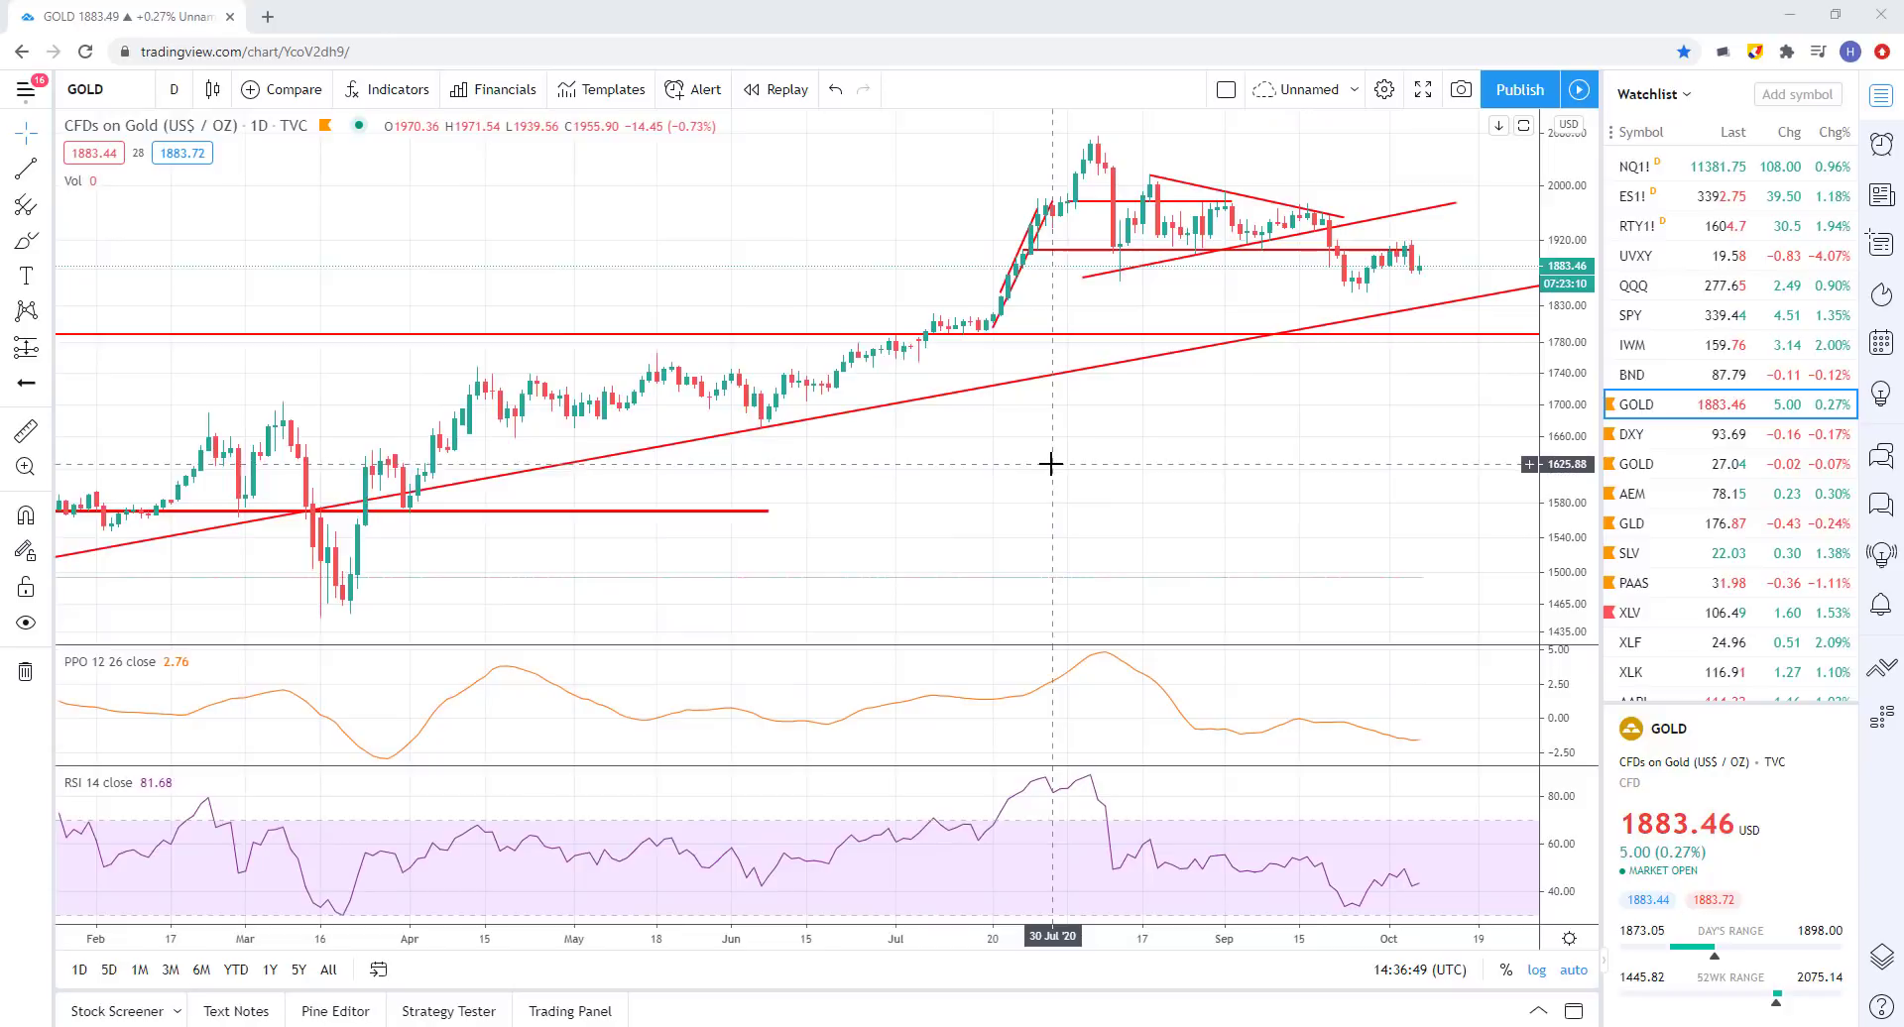
scroll(1280, 357, down, 5)
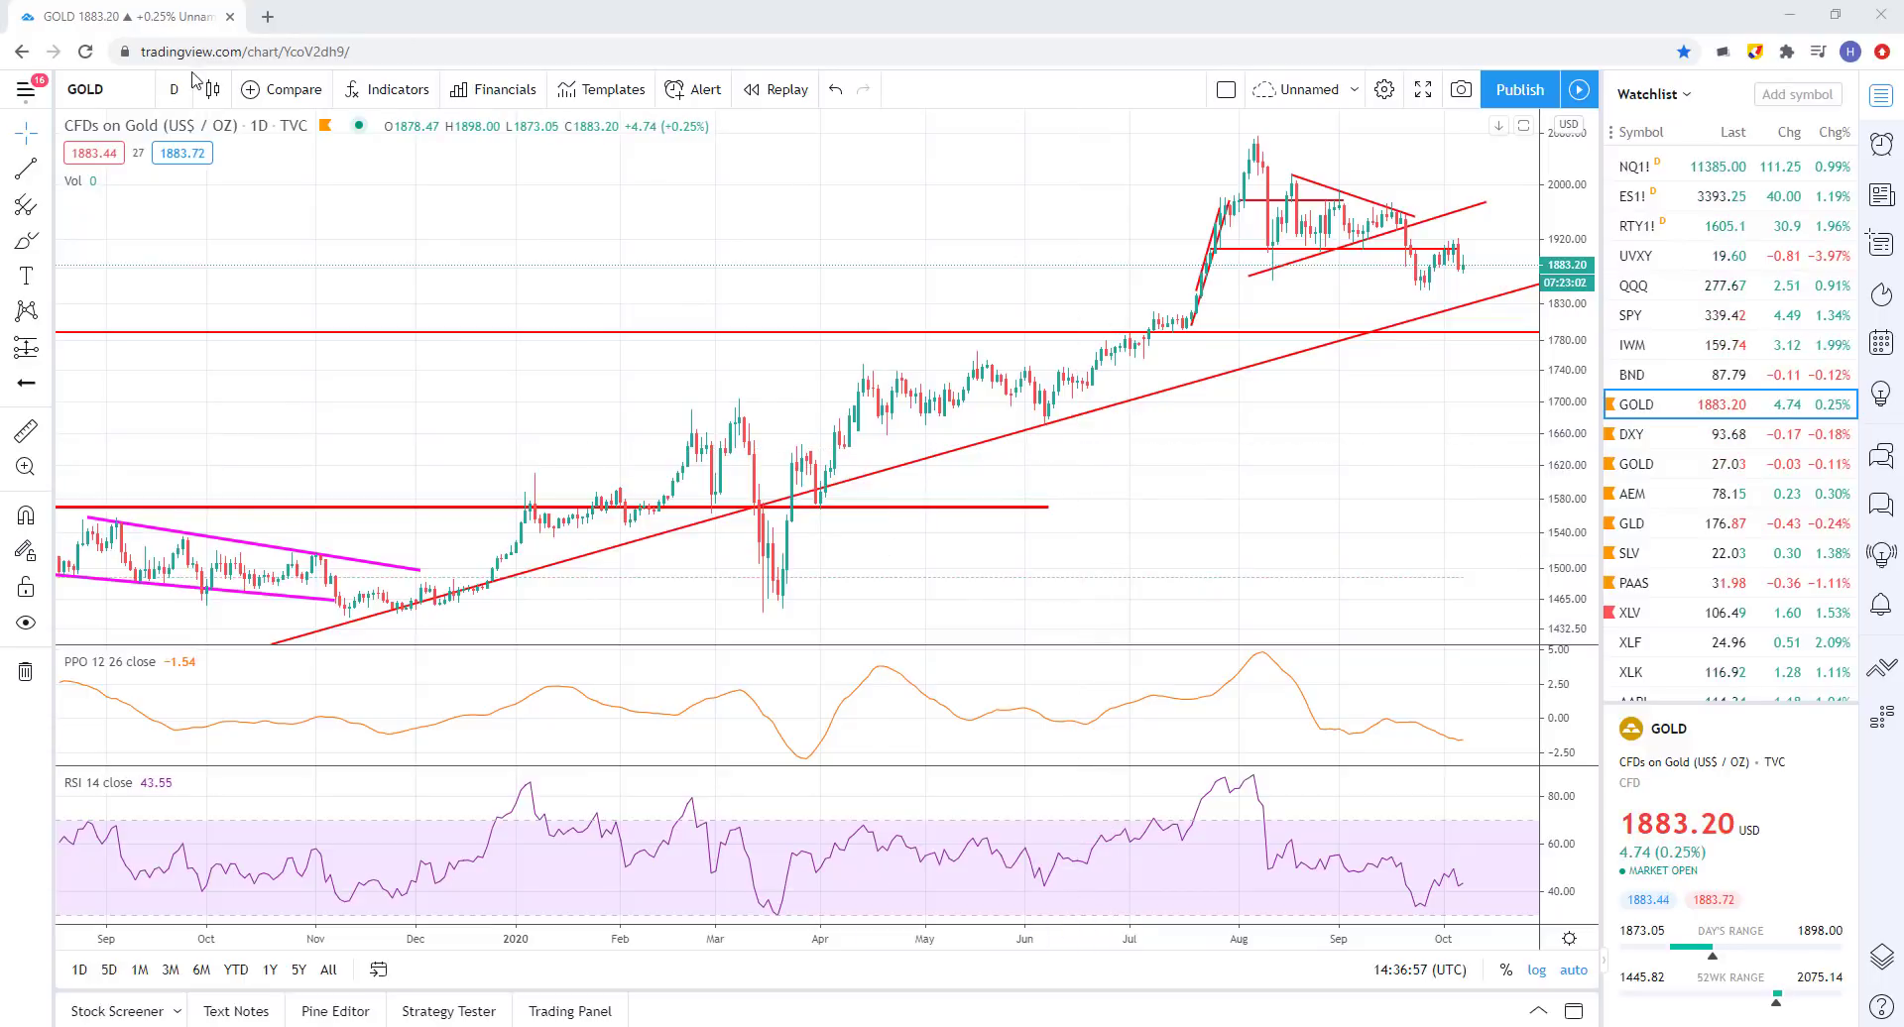
click(175, 99)
click(1270, 517)
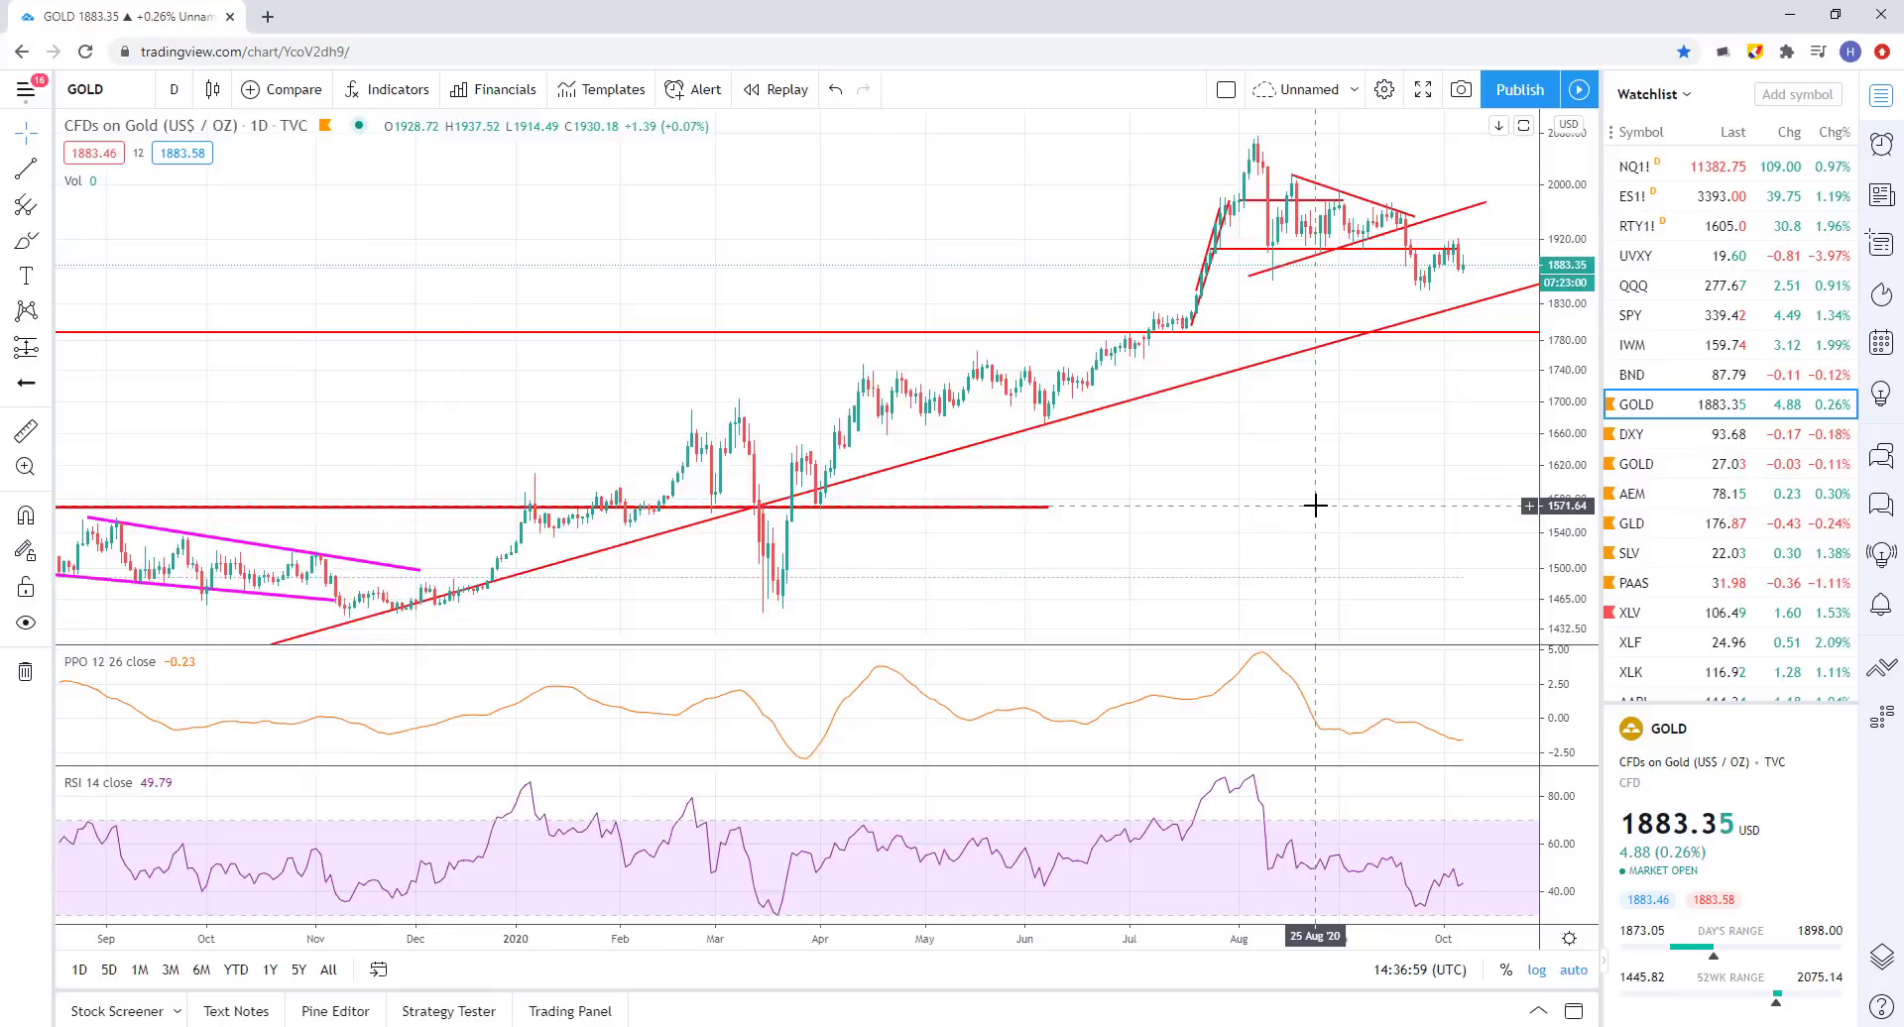
scroll(1321, 501, down, 3)
scroll(1321, 501, down, 2)
scroll(1373, 382, down, 2)
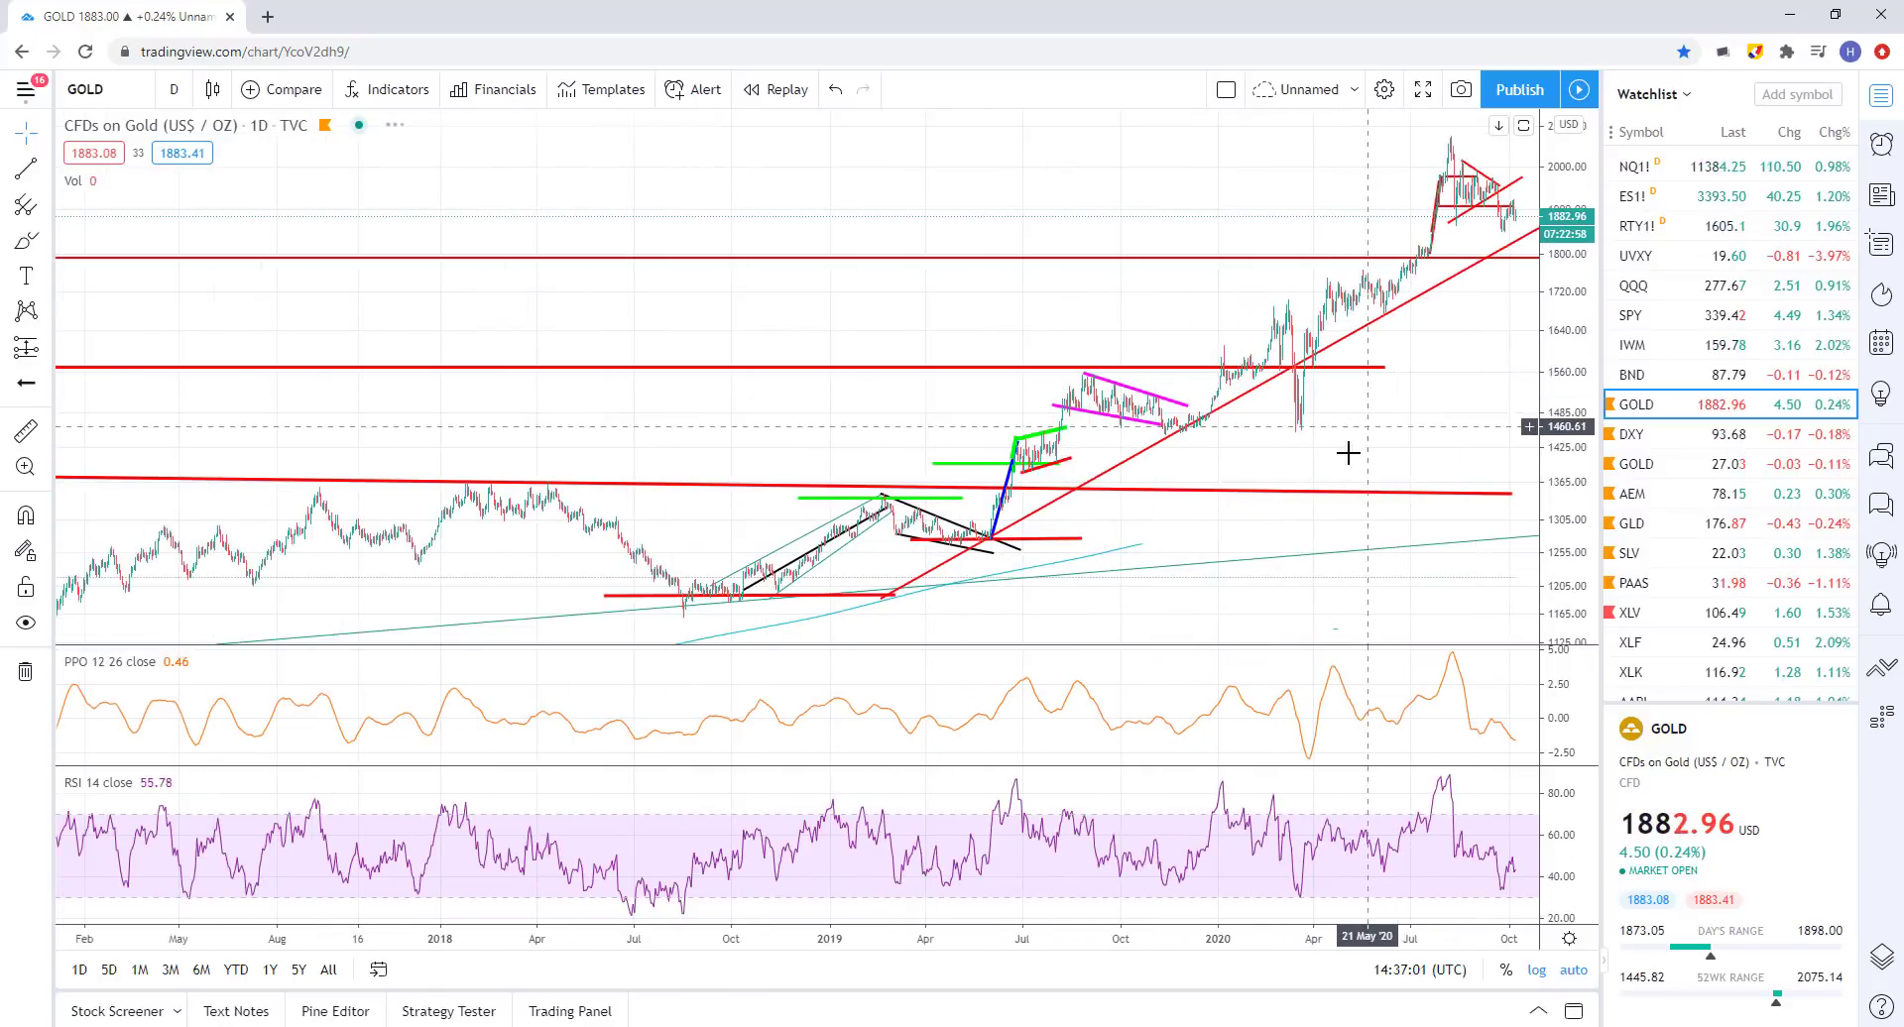
scroll(1245, 543, up, 2)
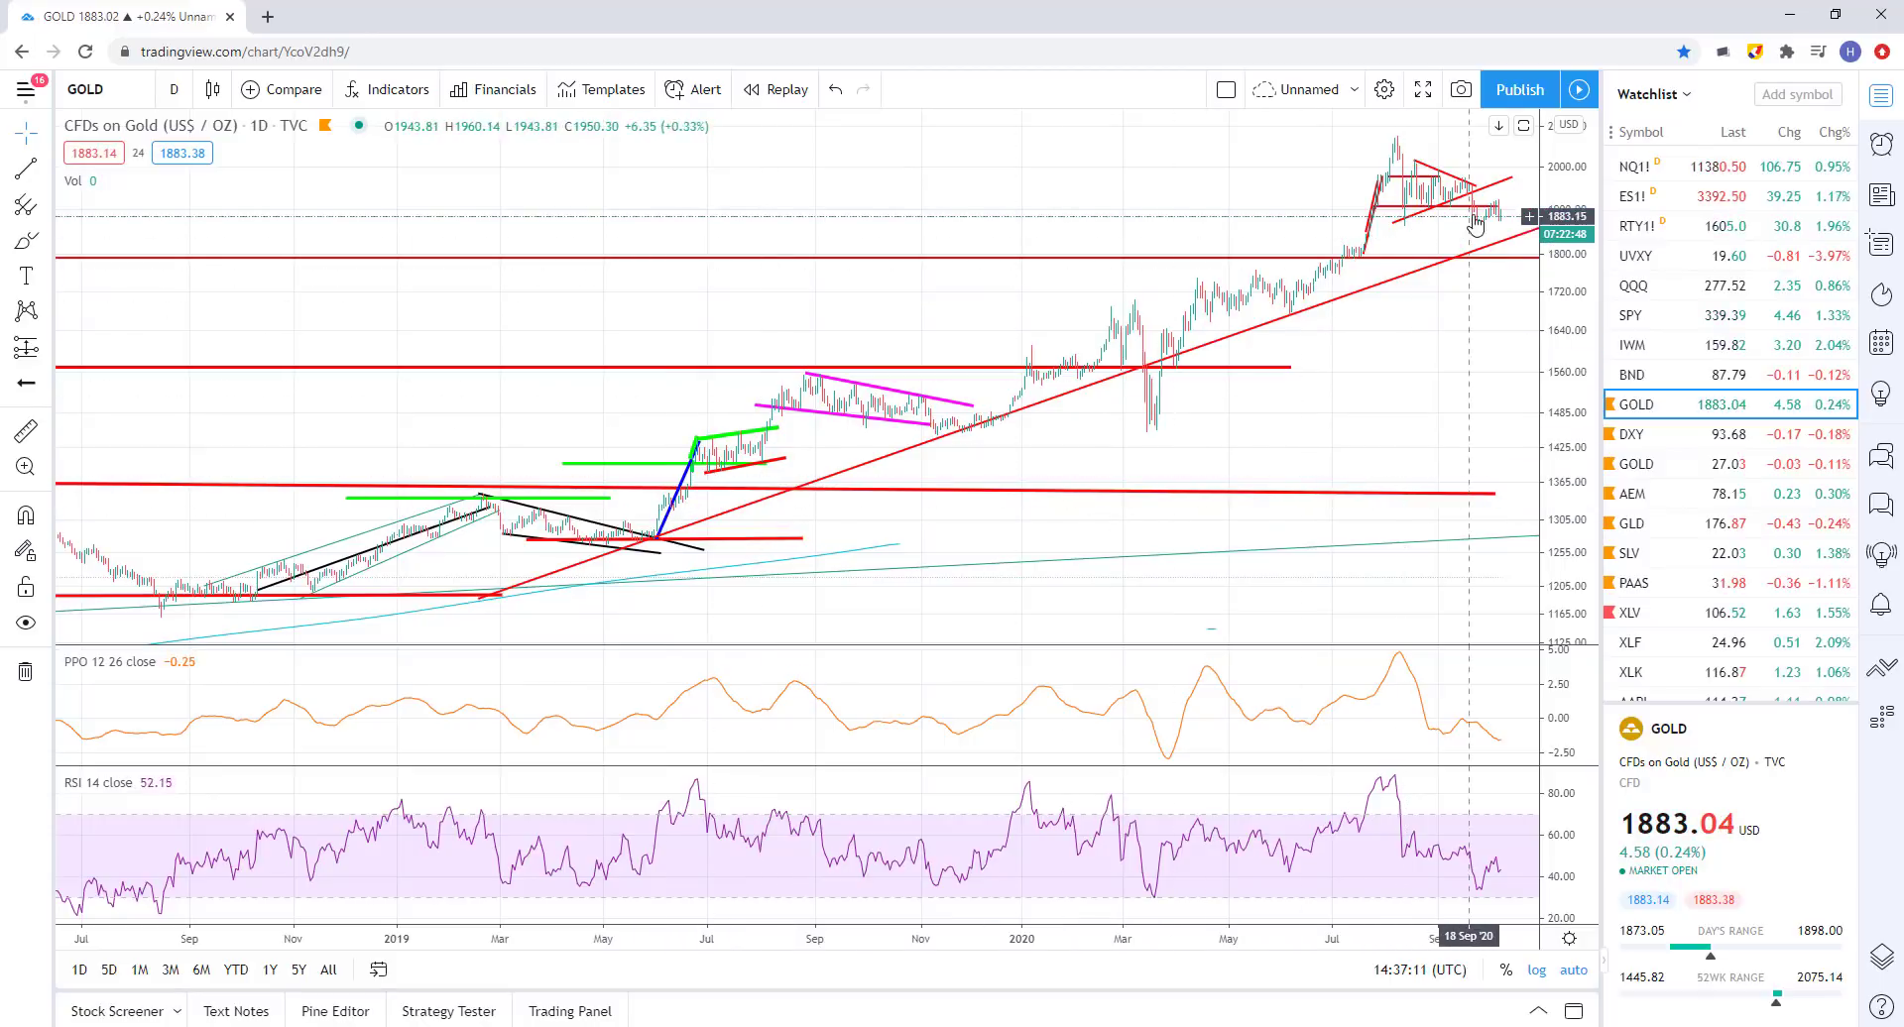
- Extend the red descending trendline from the August high on the GOLD chart to 23 Oct '20 at about 1899
scroll(1514, 190, up, 10)
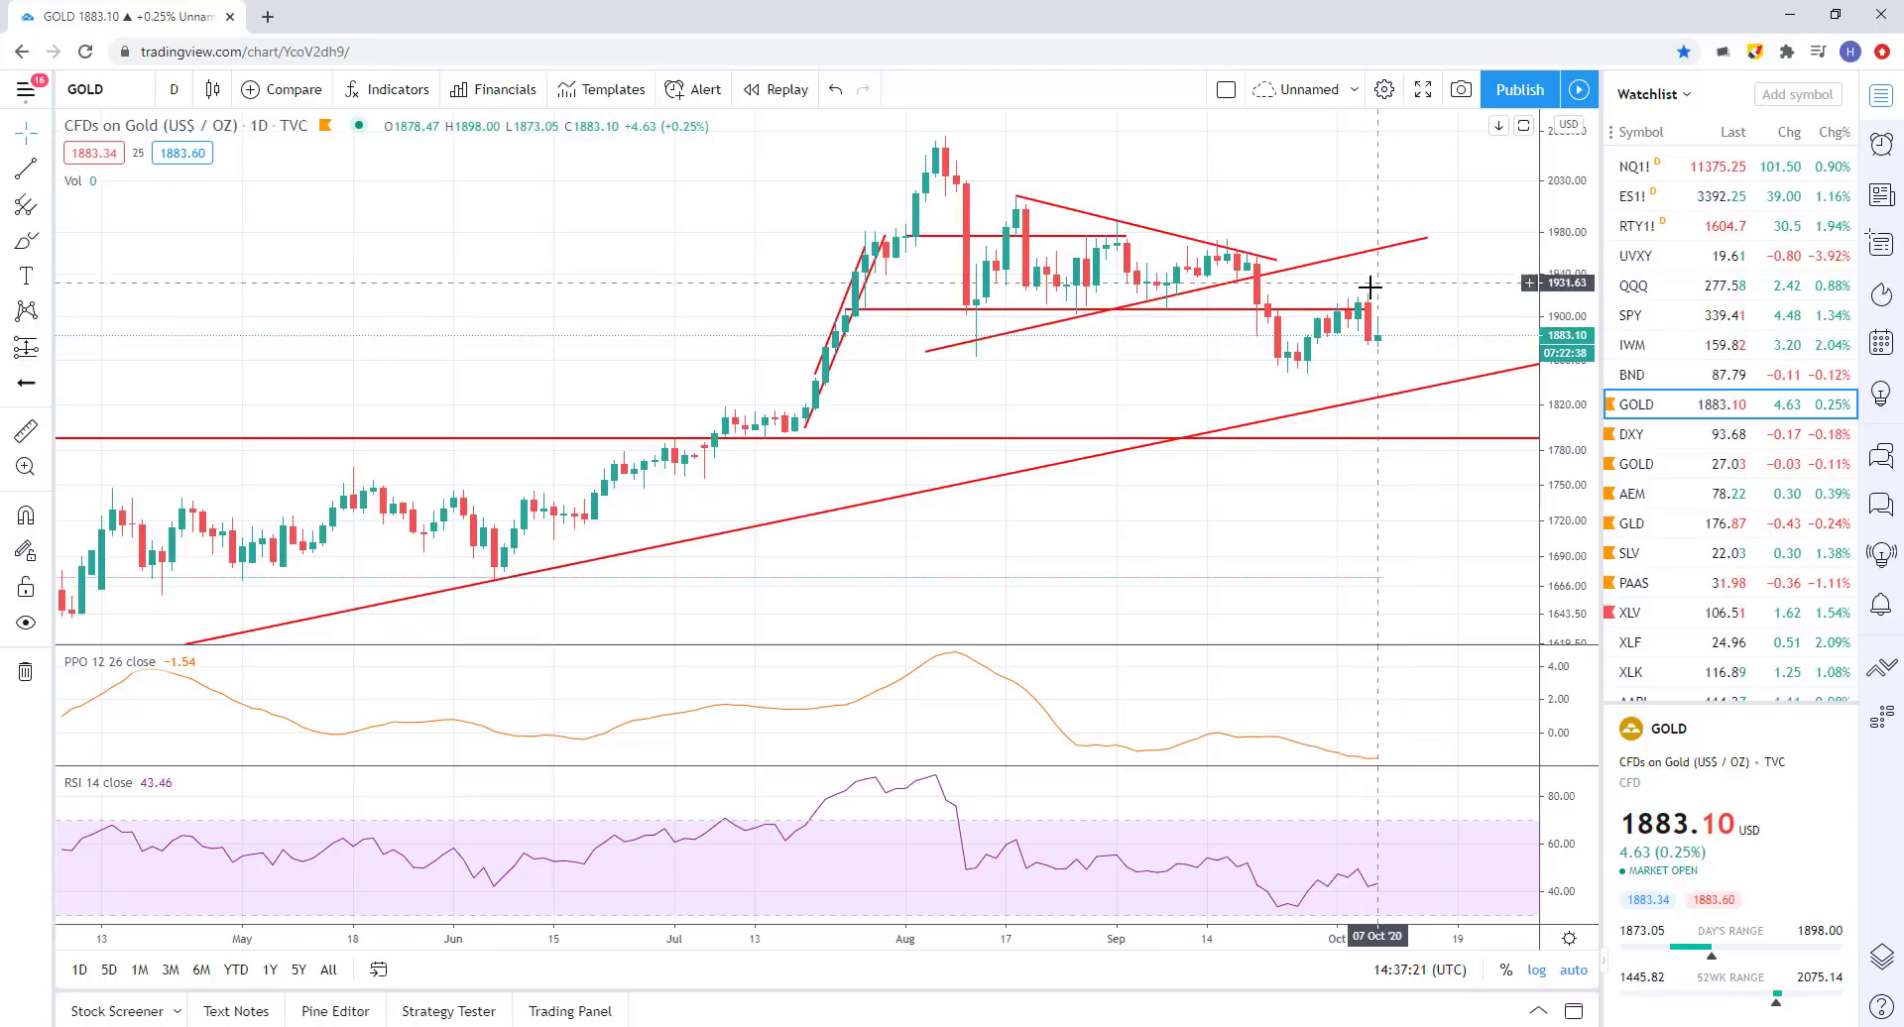
scroll(1318, 376, up, 2)
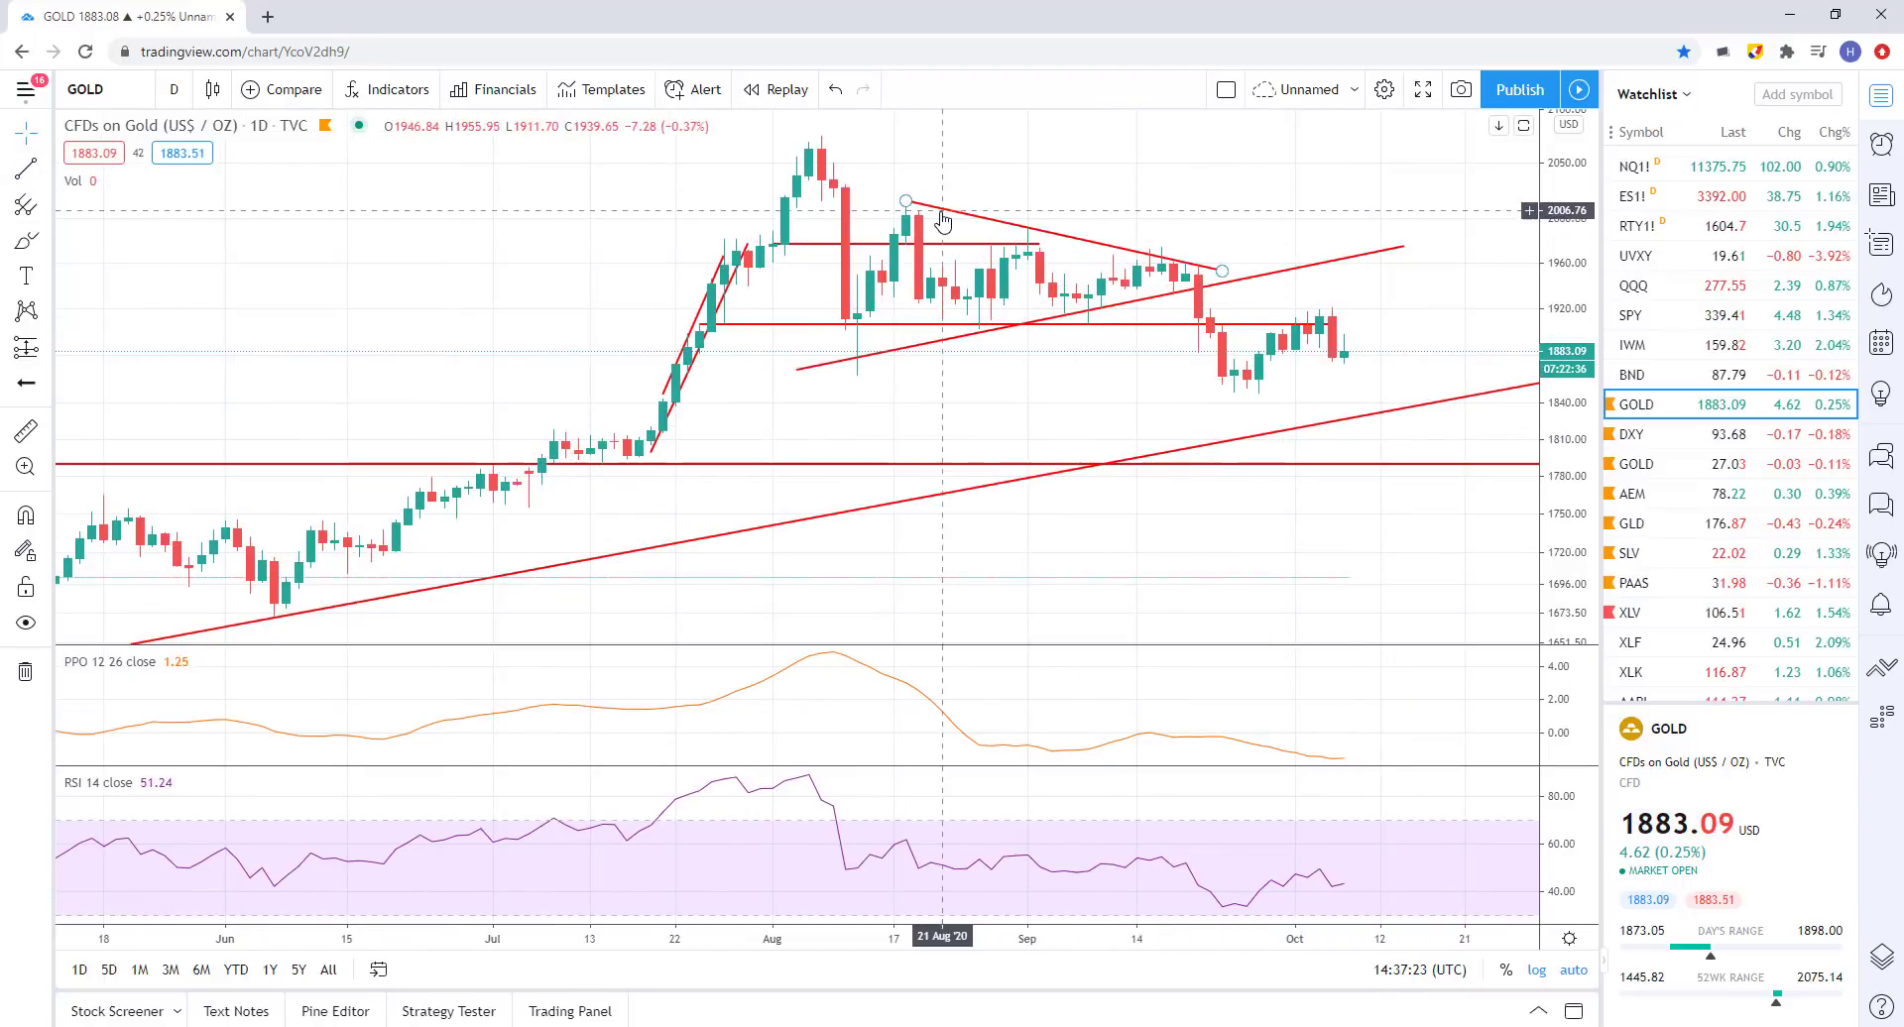
drag(1224, 270, 1489, 332)
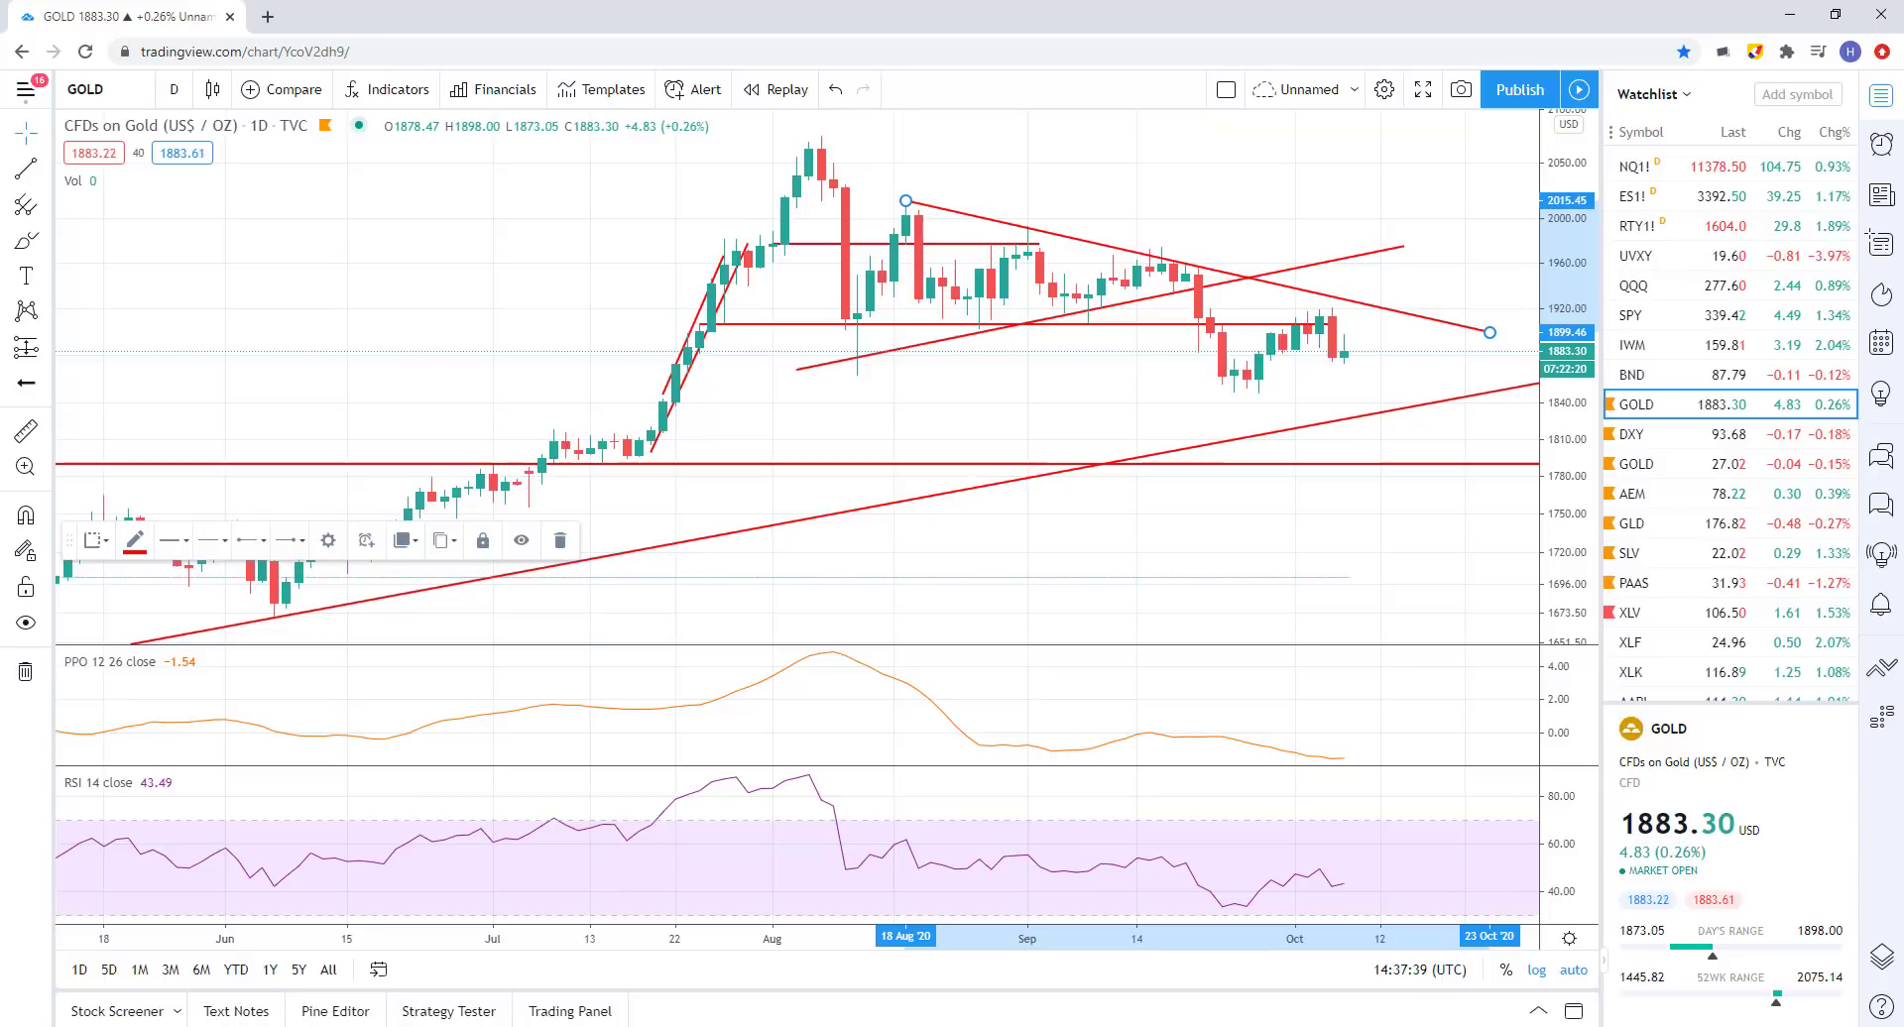
- Open the DXY chart and extend the green horizontal line at about 93.7 past the latest candle to mid-October
key(Down)
scroll(1402, 595, up, 5)
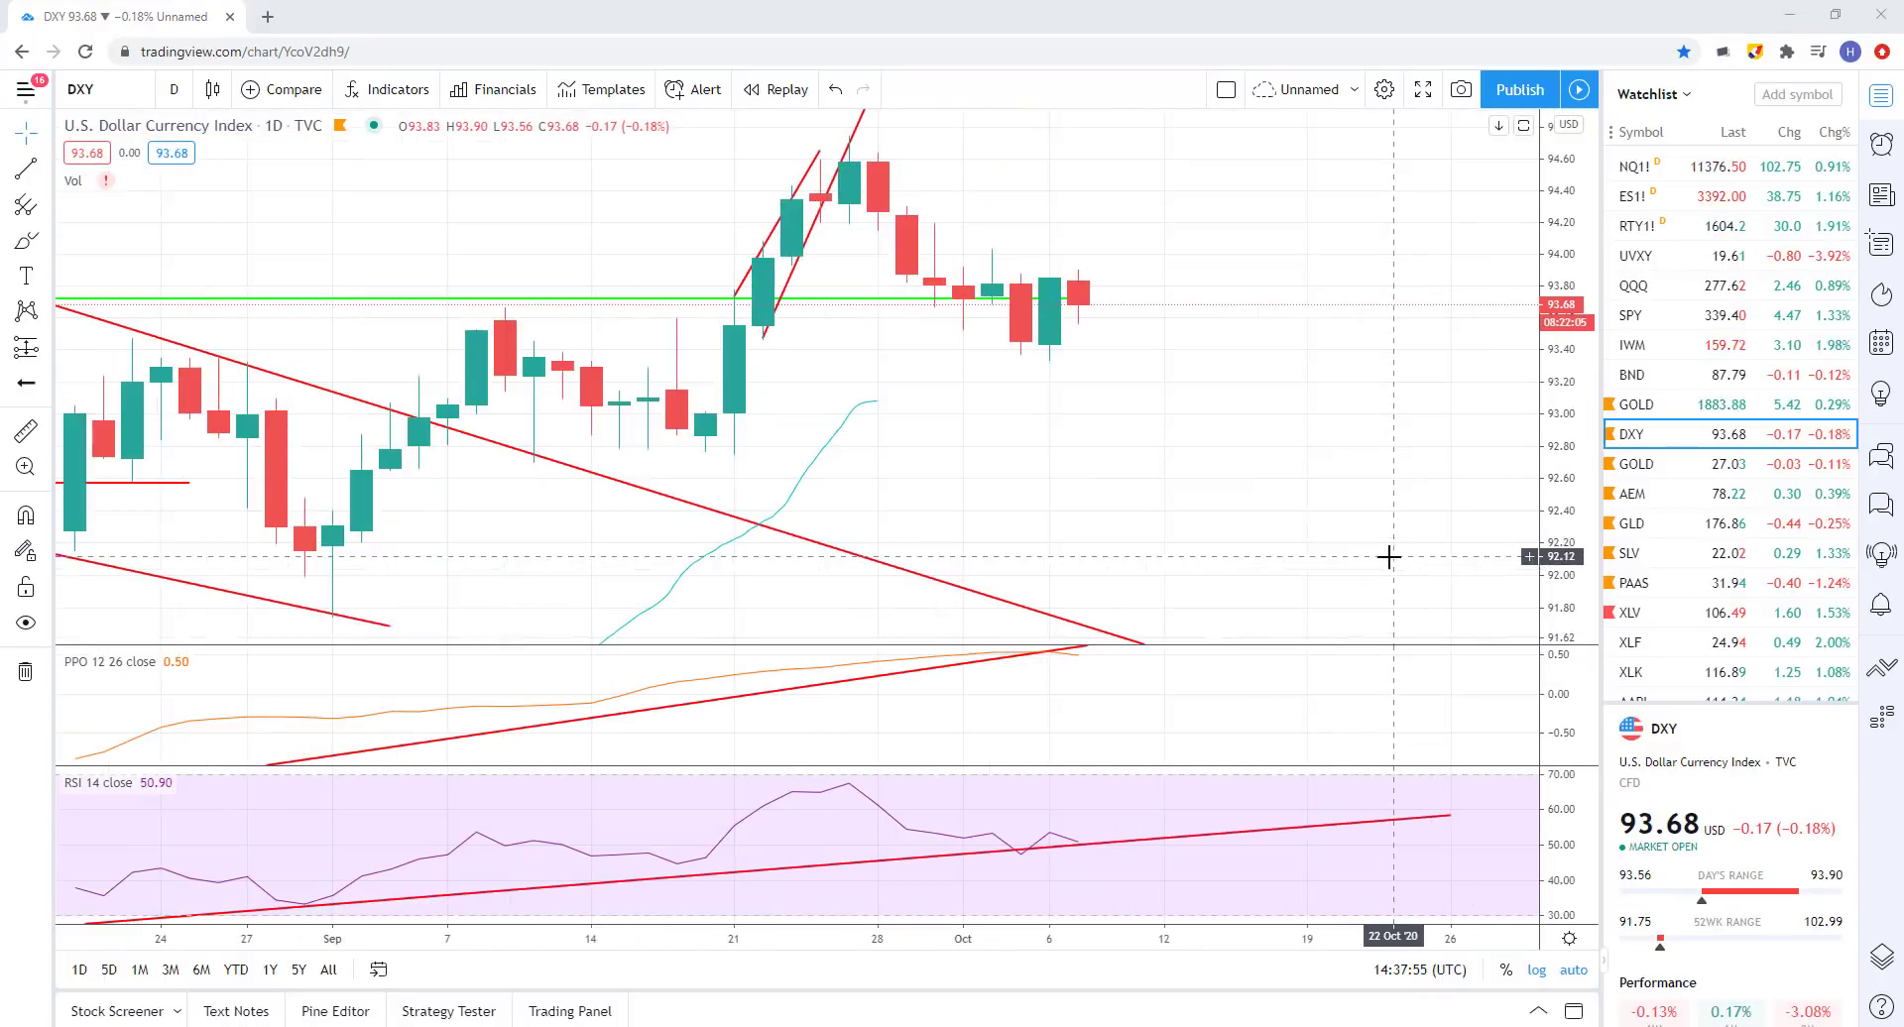
scroll(1098, 409, down, 2)
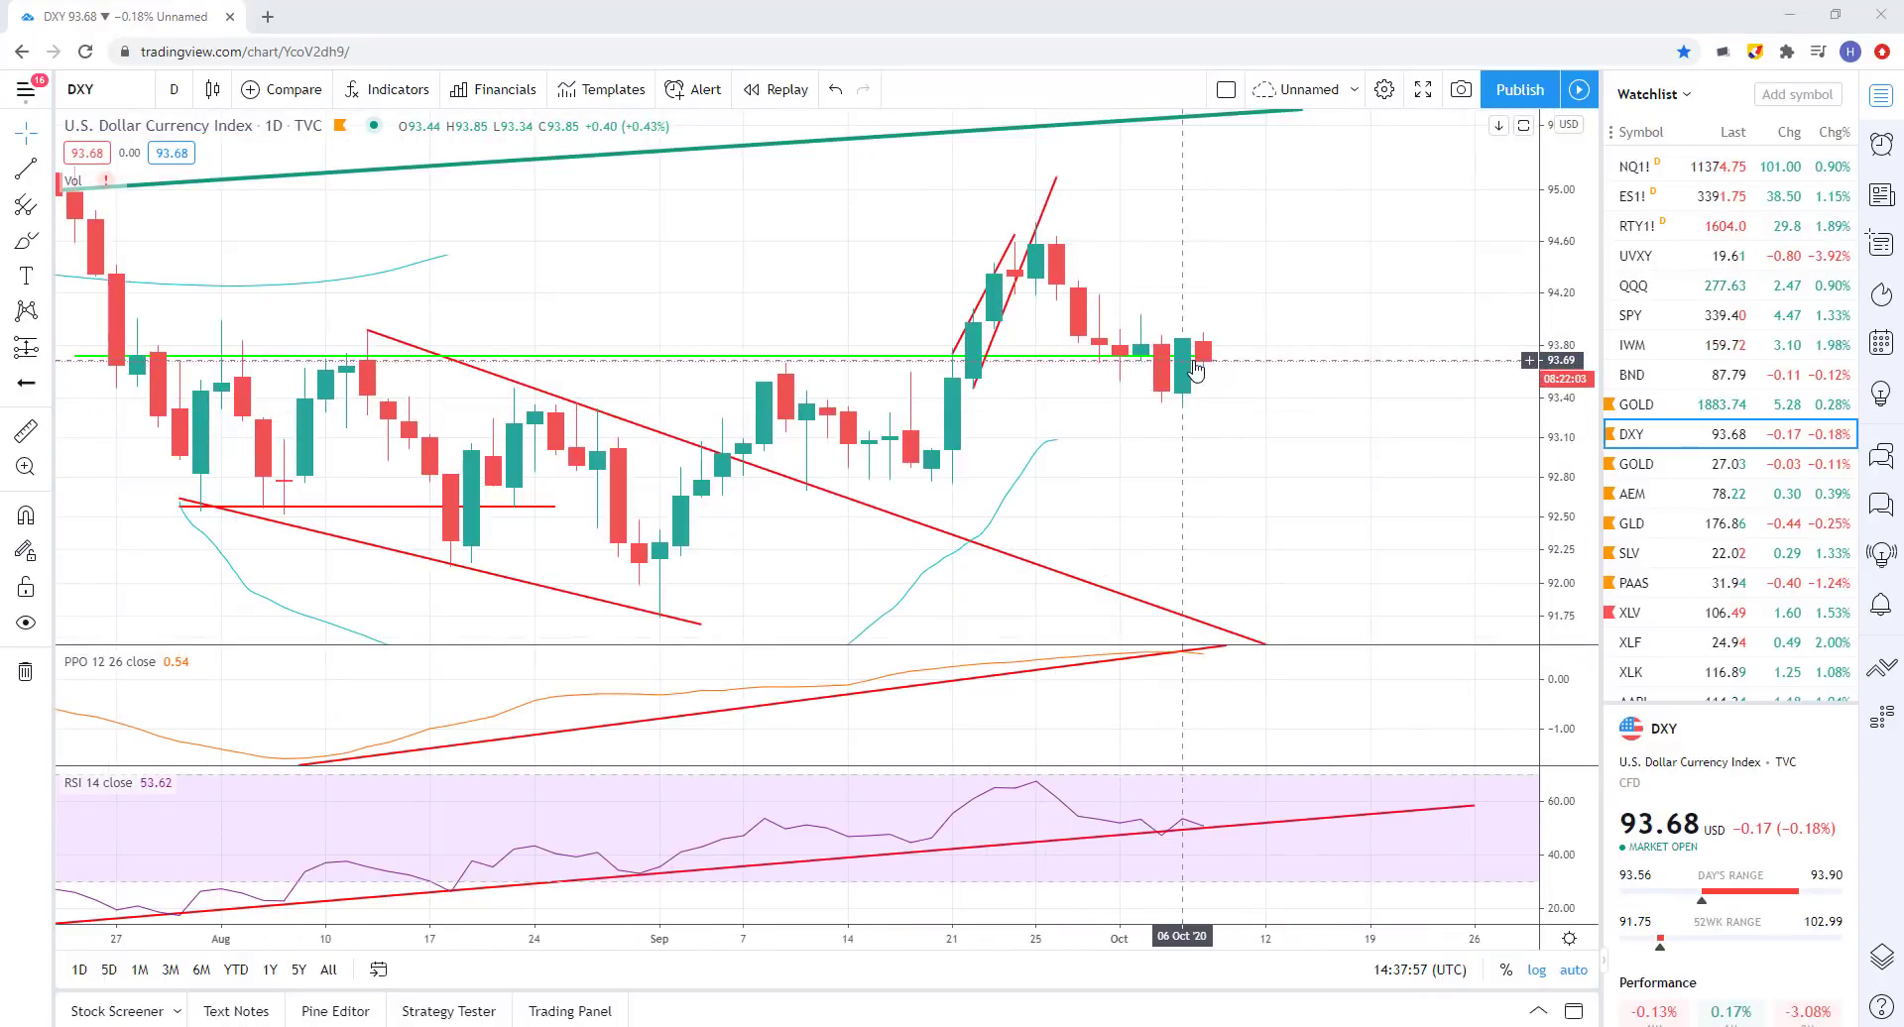
drag(1203, 356, 1329, 356)
click(1090, 369)
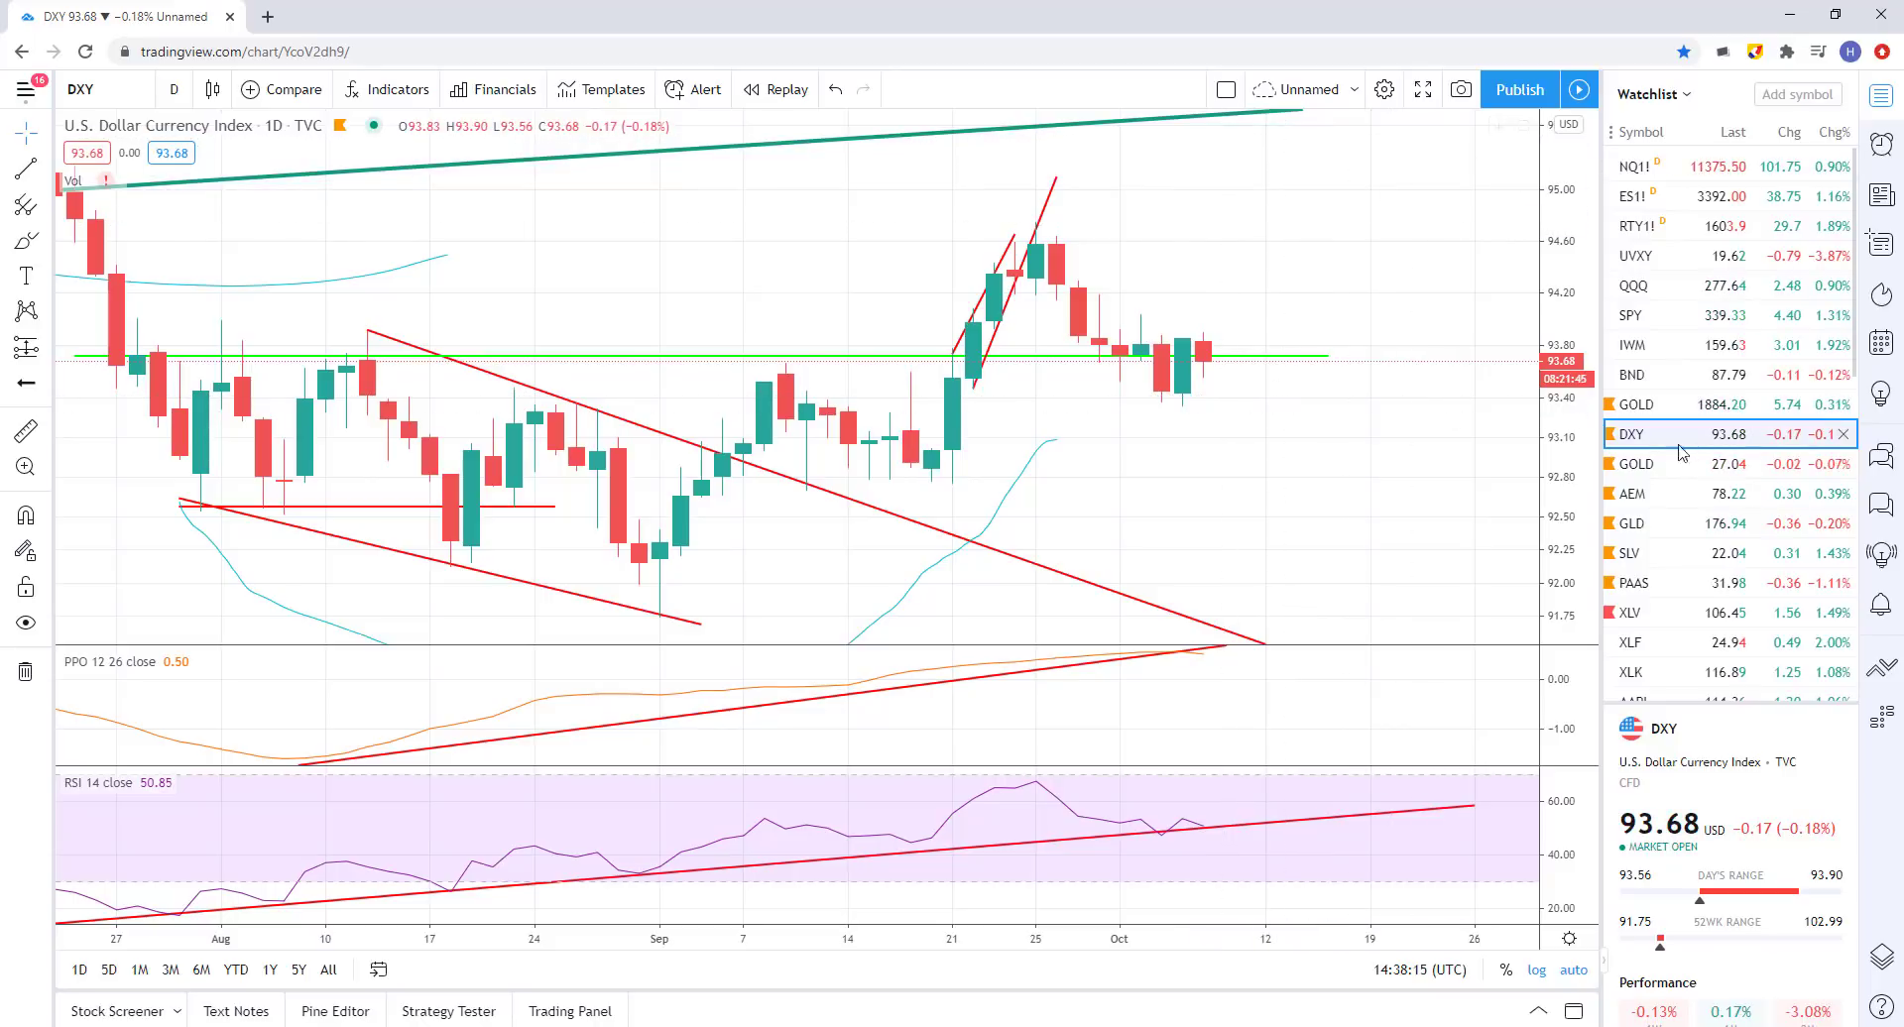
- Open the PAAS chart from the watchlist and examine its daily price action against the horizontal levels, rising trendline and recent channel
click(1633, 583)
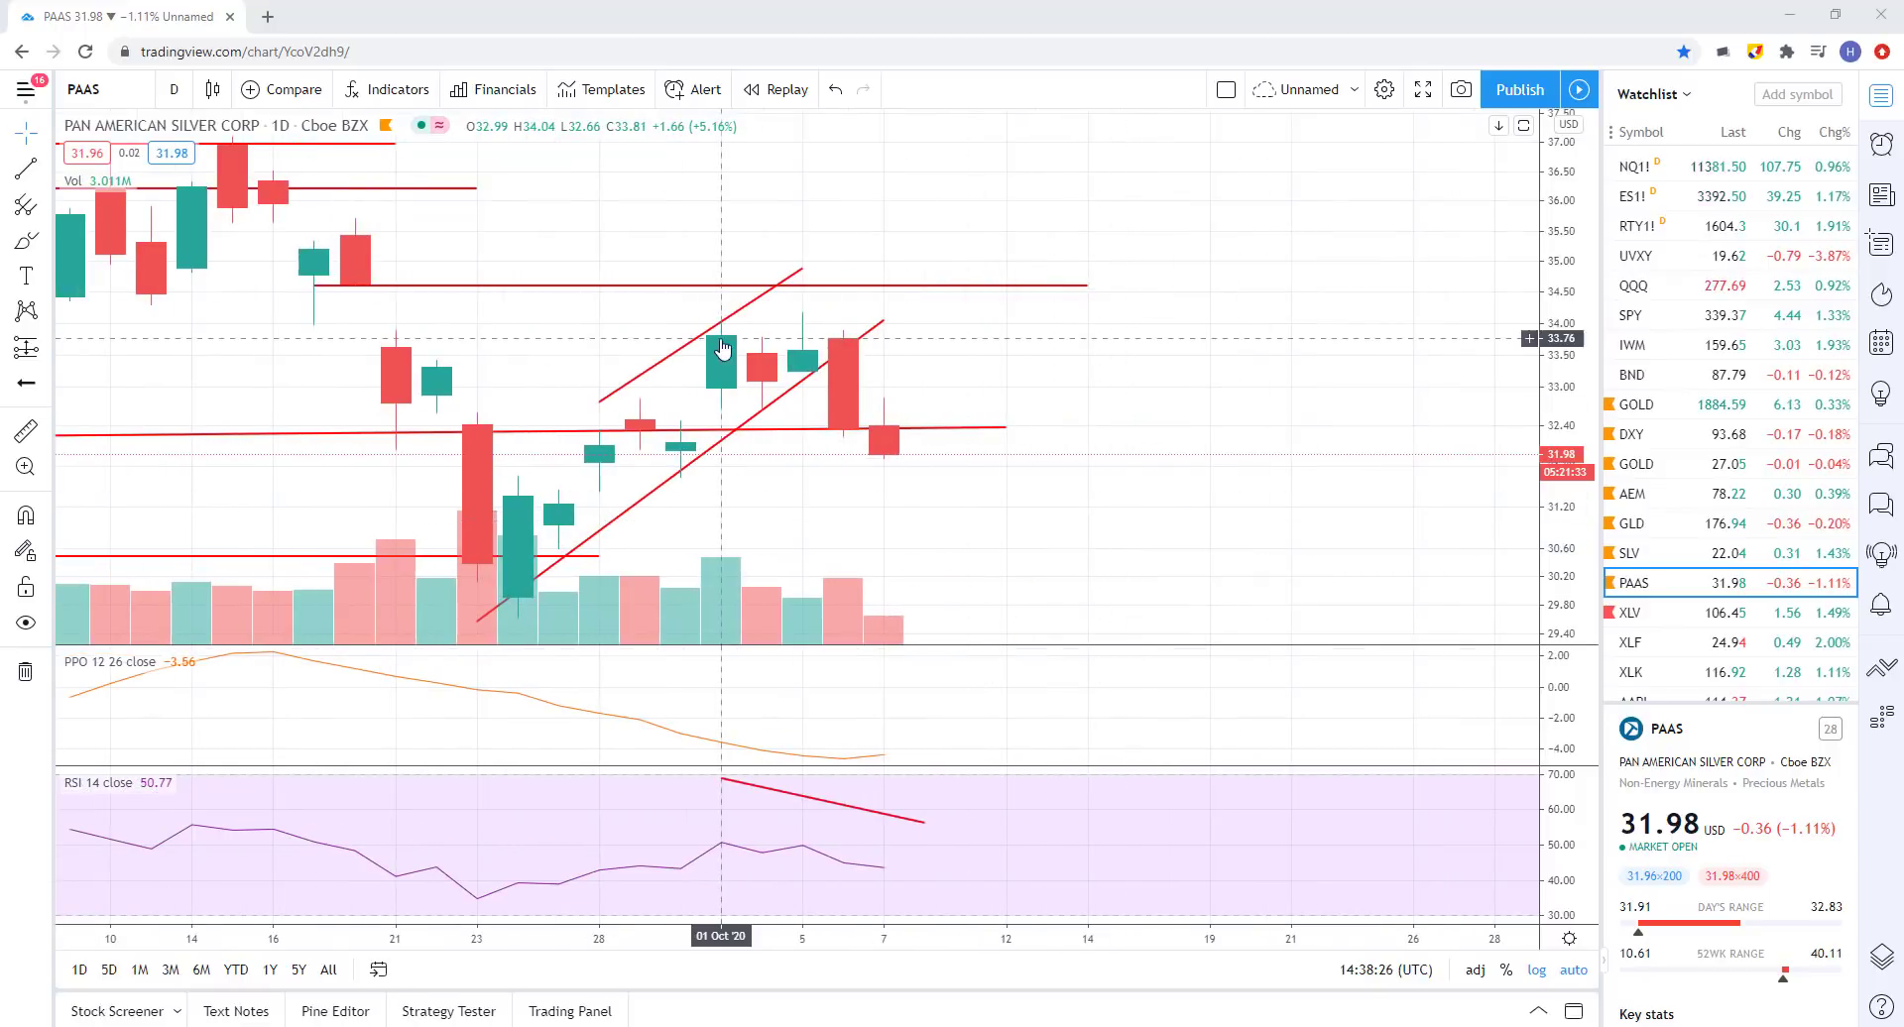
scroll(913, 480, down, 2)
scroll(937, 474, down, 5)
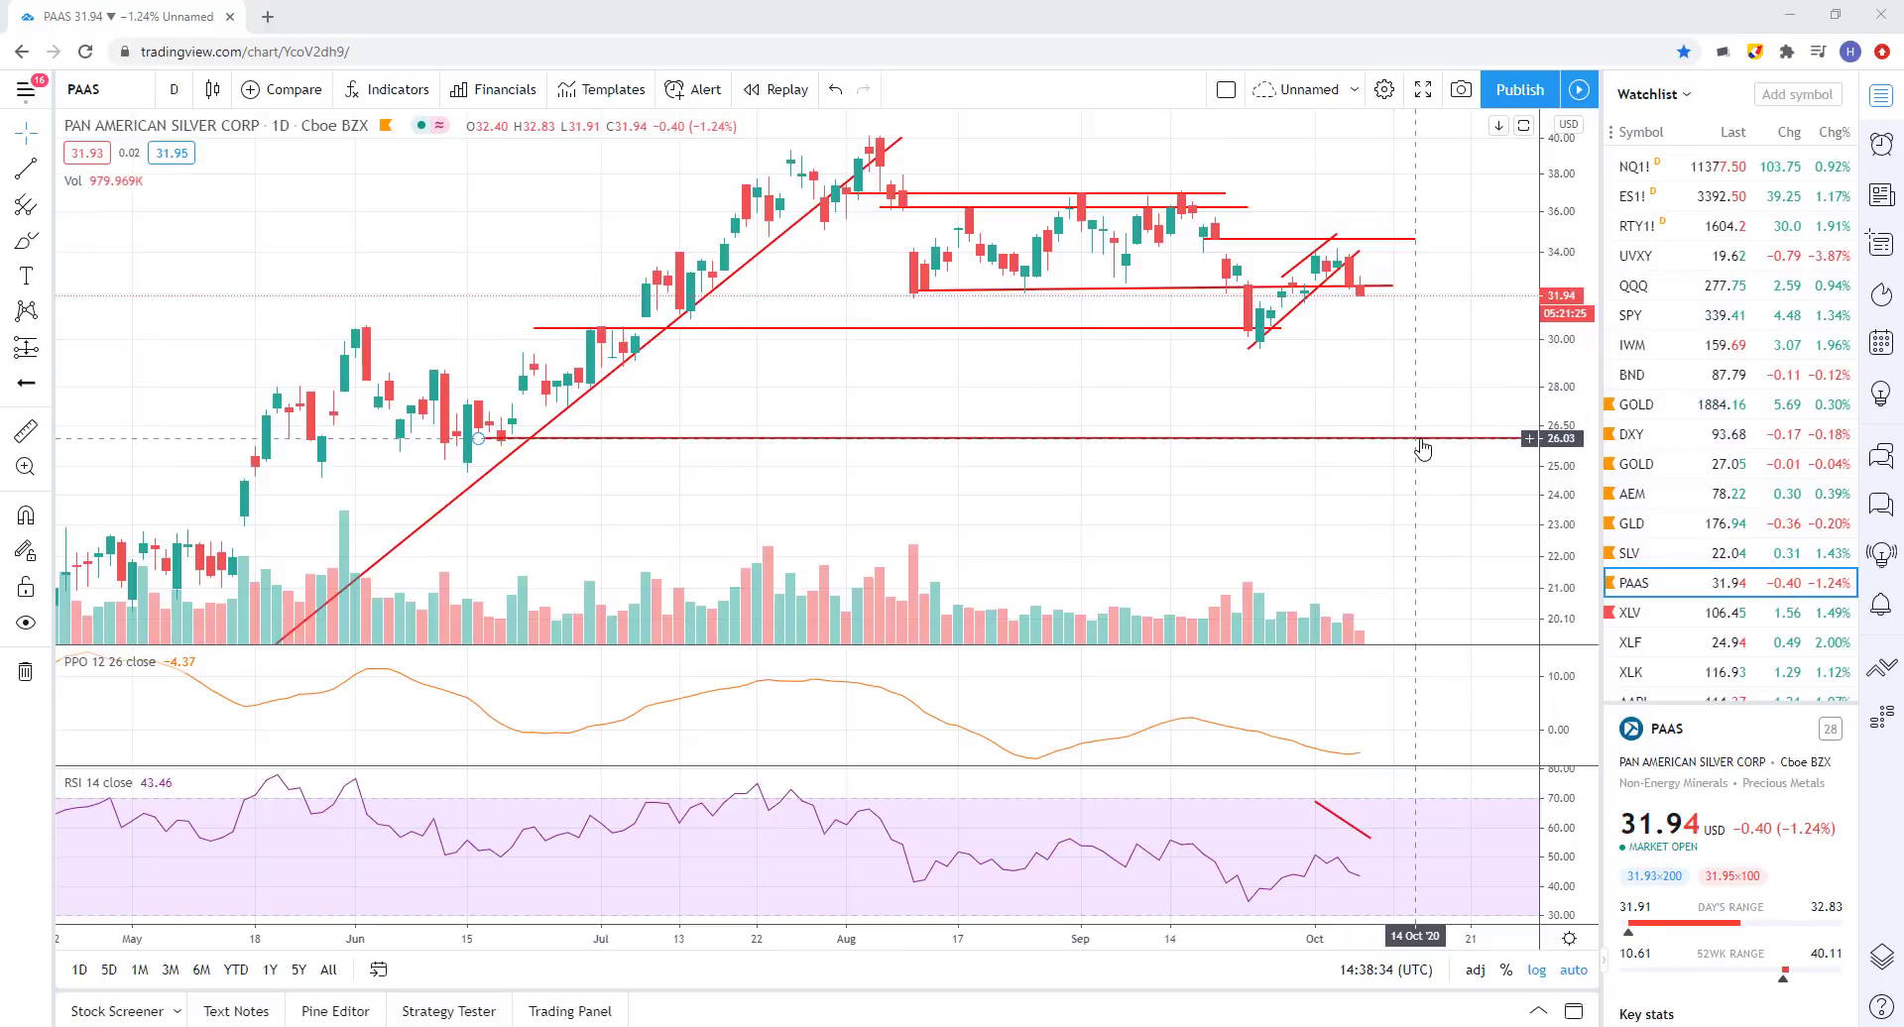
scroll(1114, 539, down, 5)
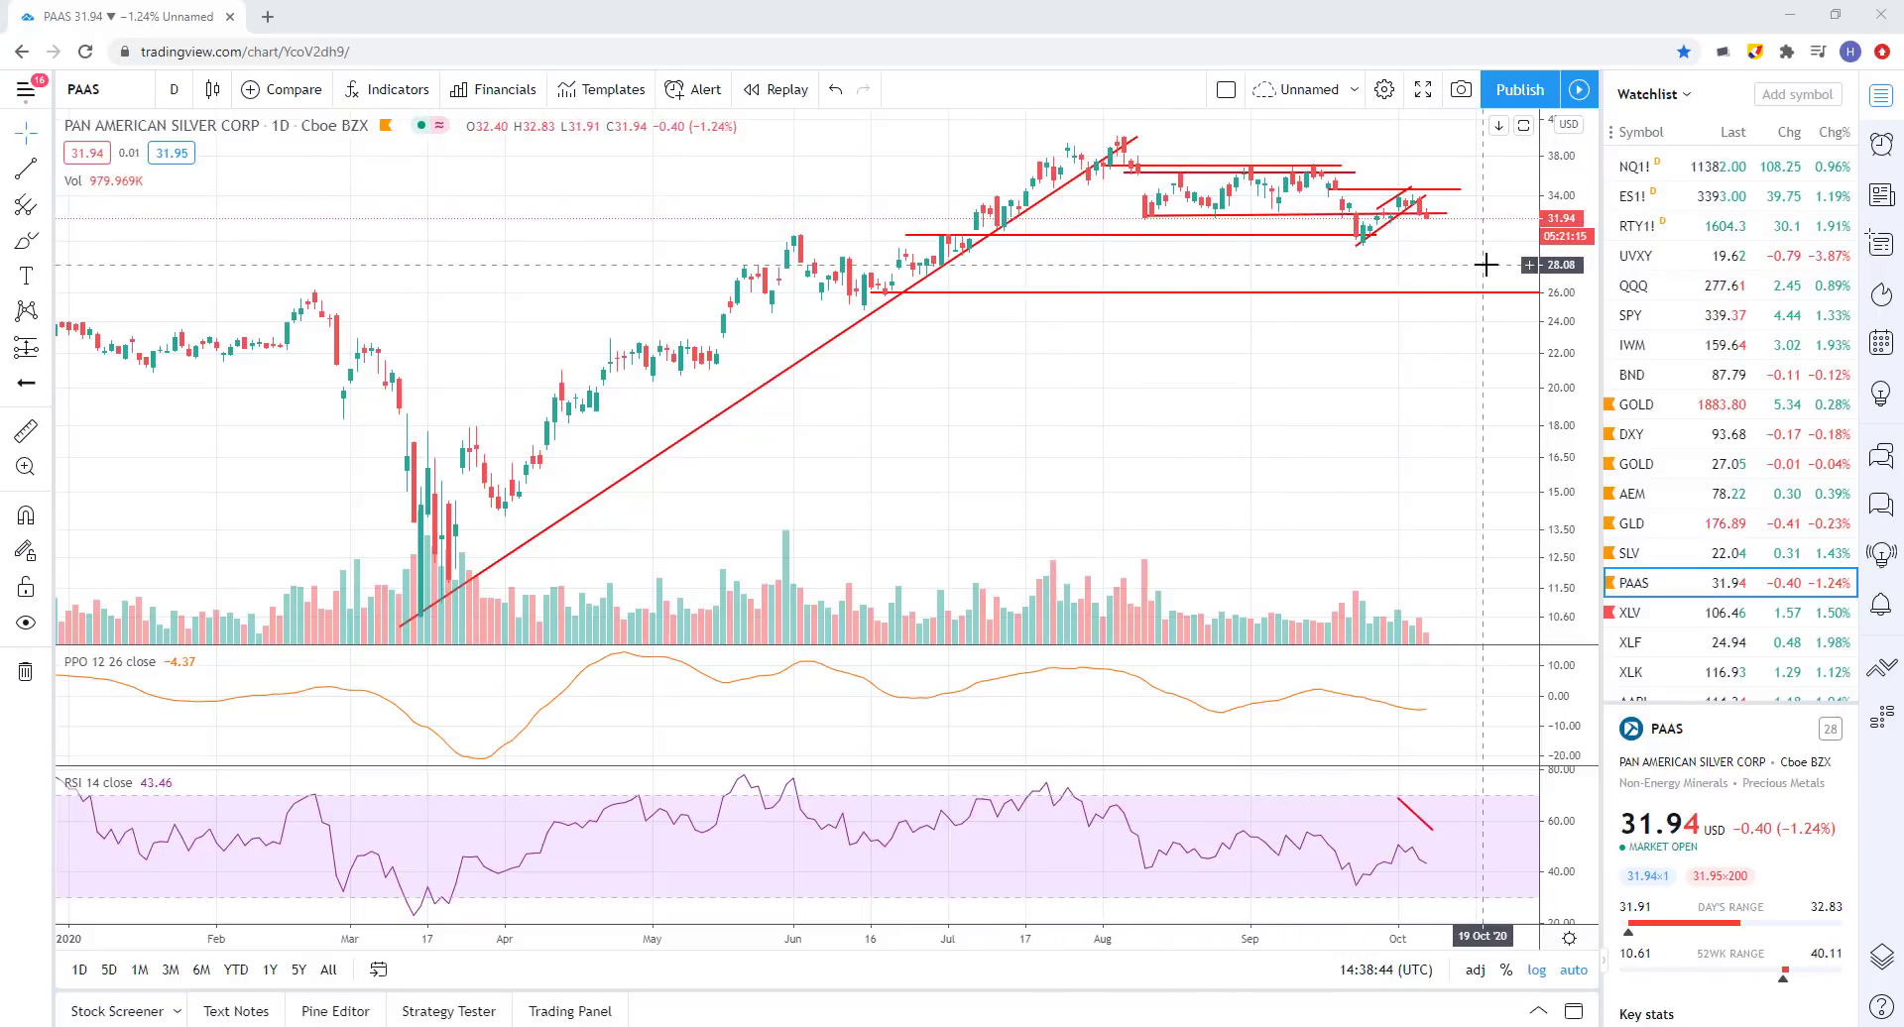
scroll(1388, 416, up, 2)
scroll(1309, 396, up, 3)
scroll(1130, 357, down, 4)
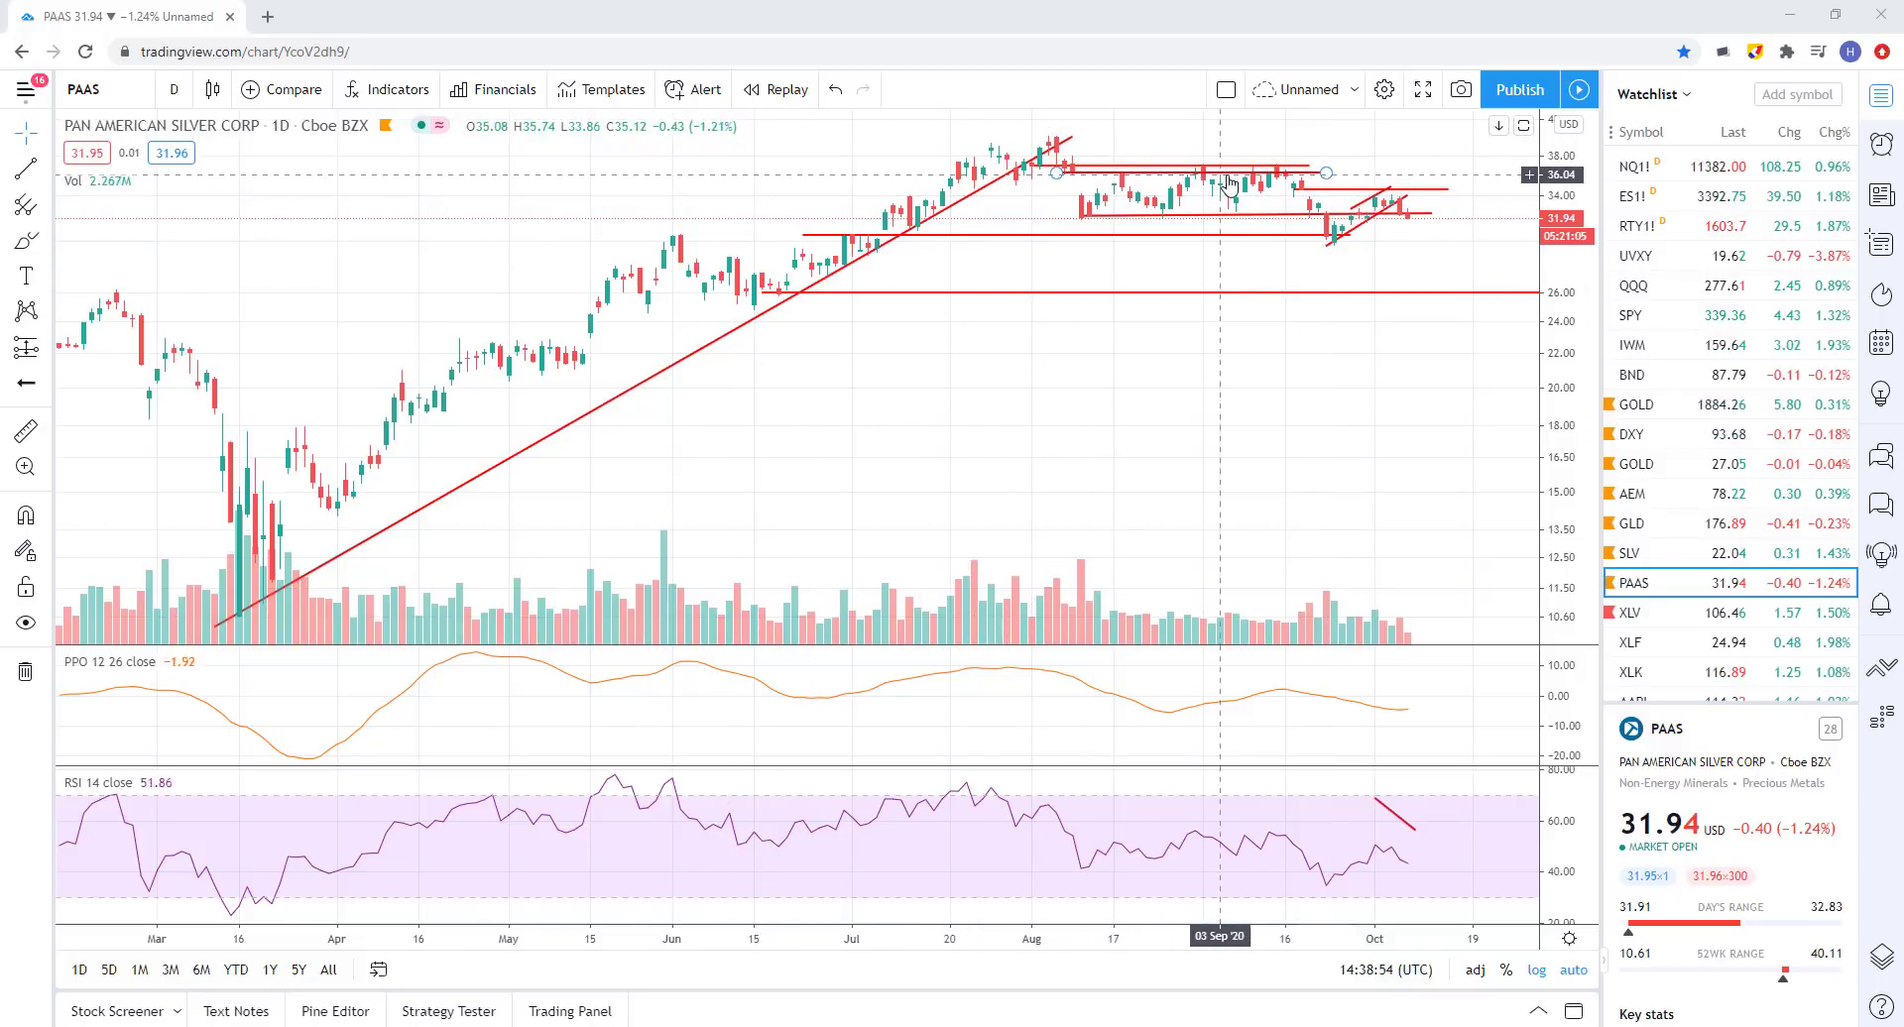
scroll(1092, 374, up, 4)
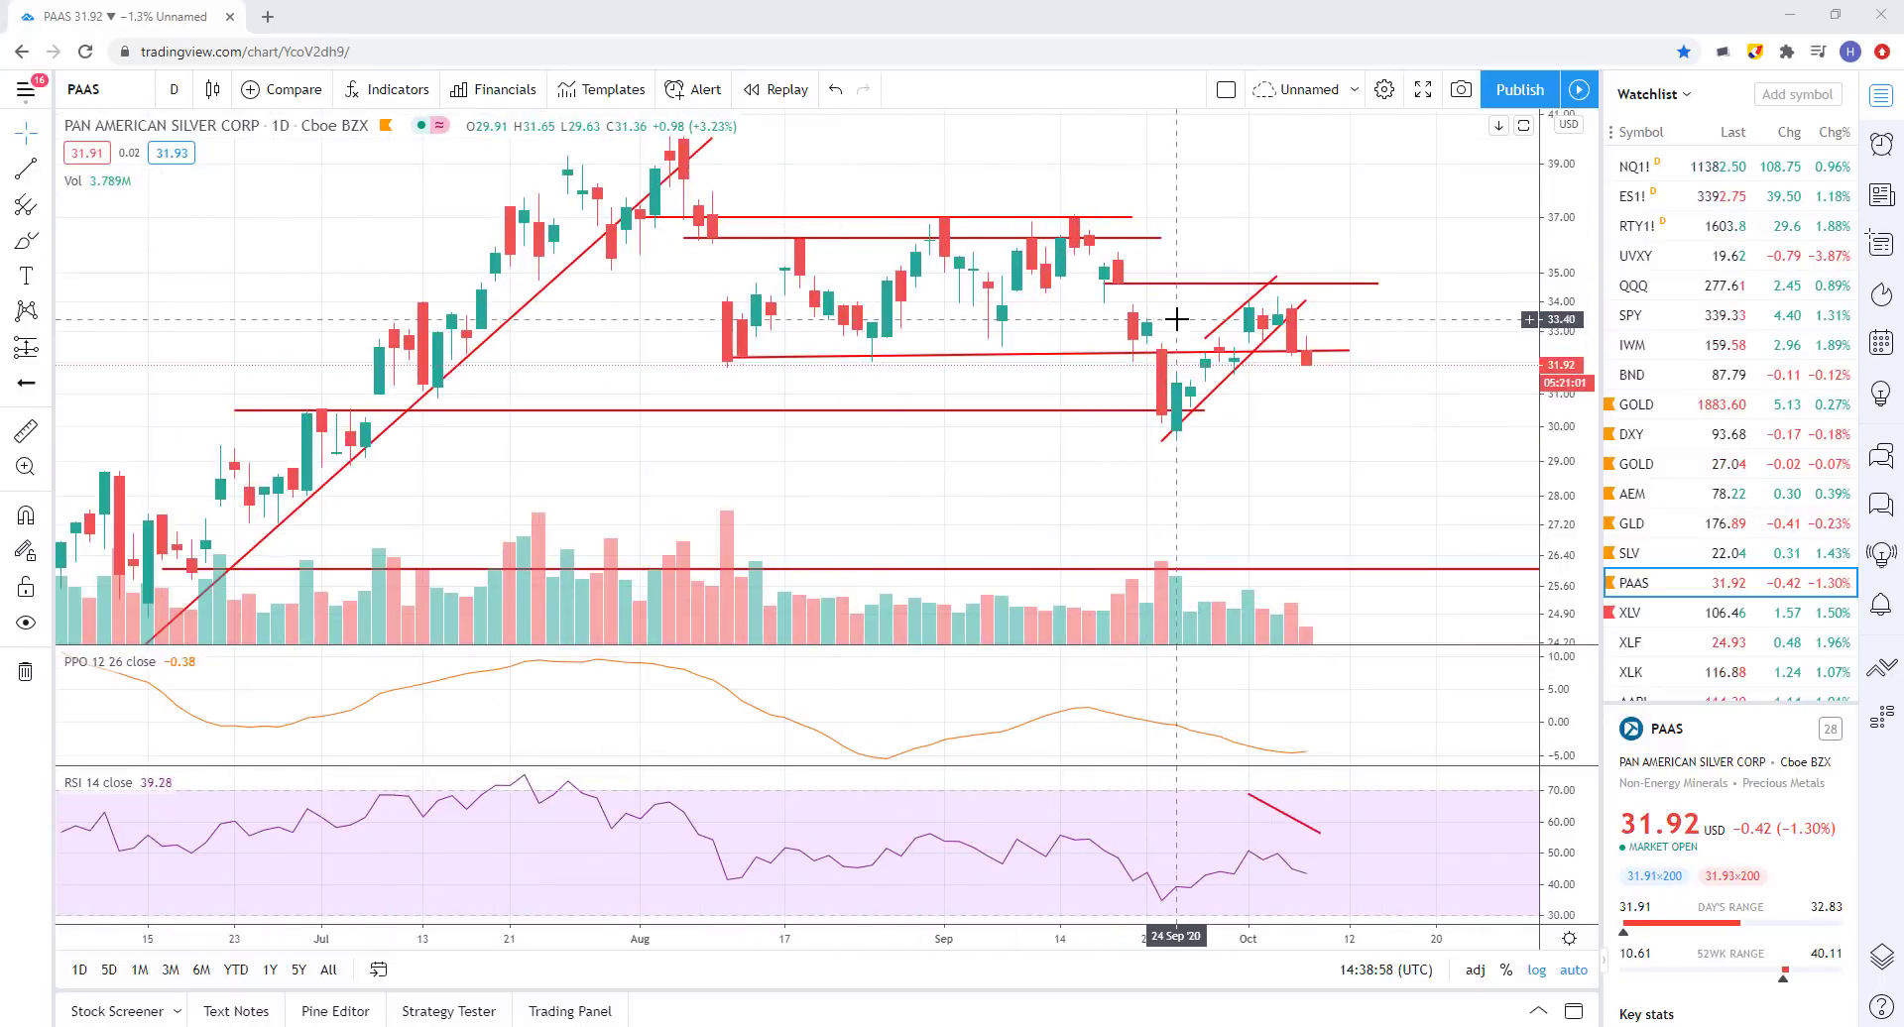
scroll(1113, 405, up, 2)
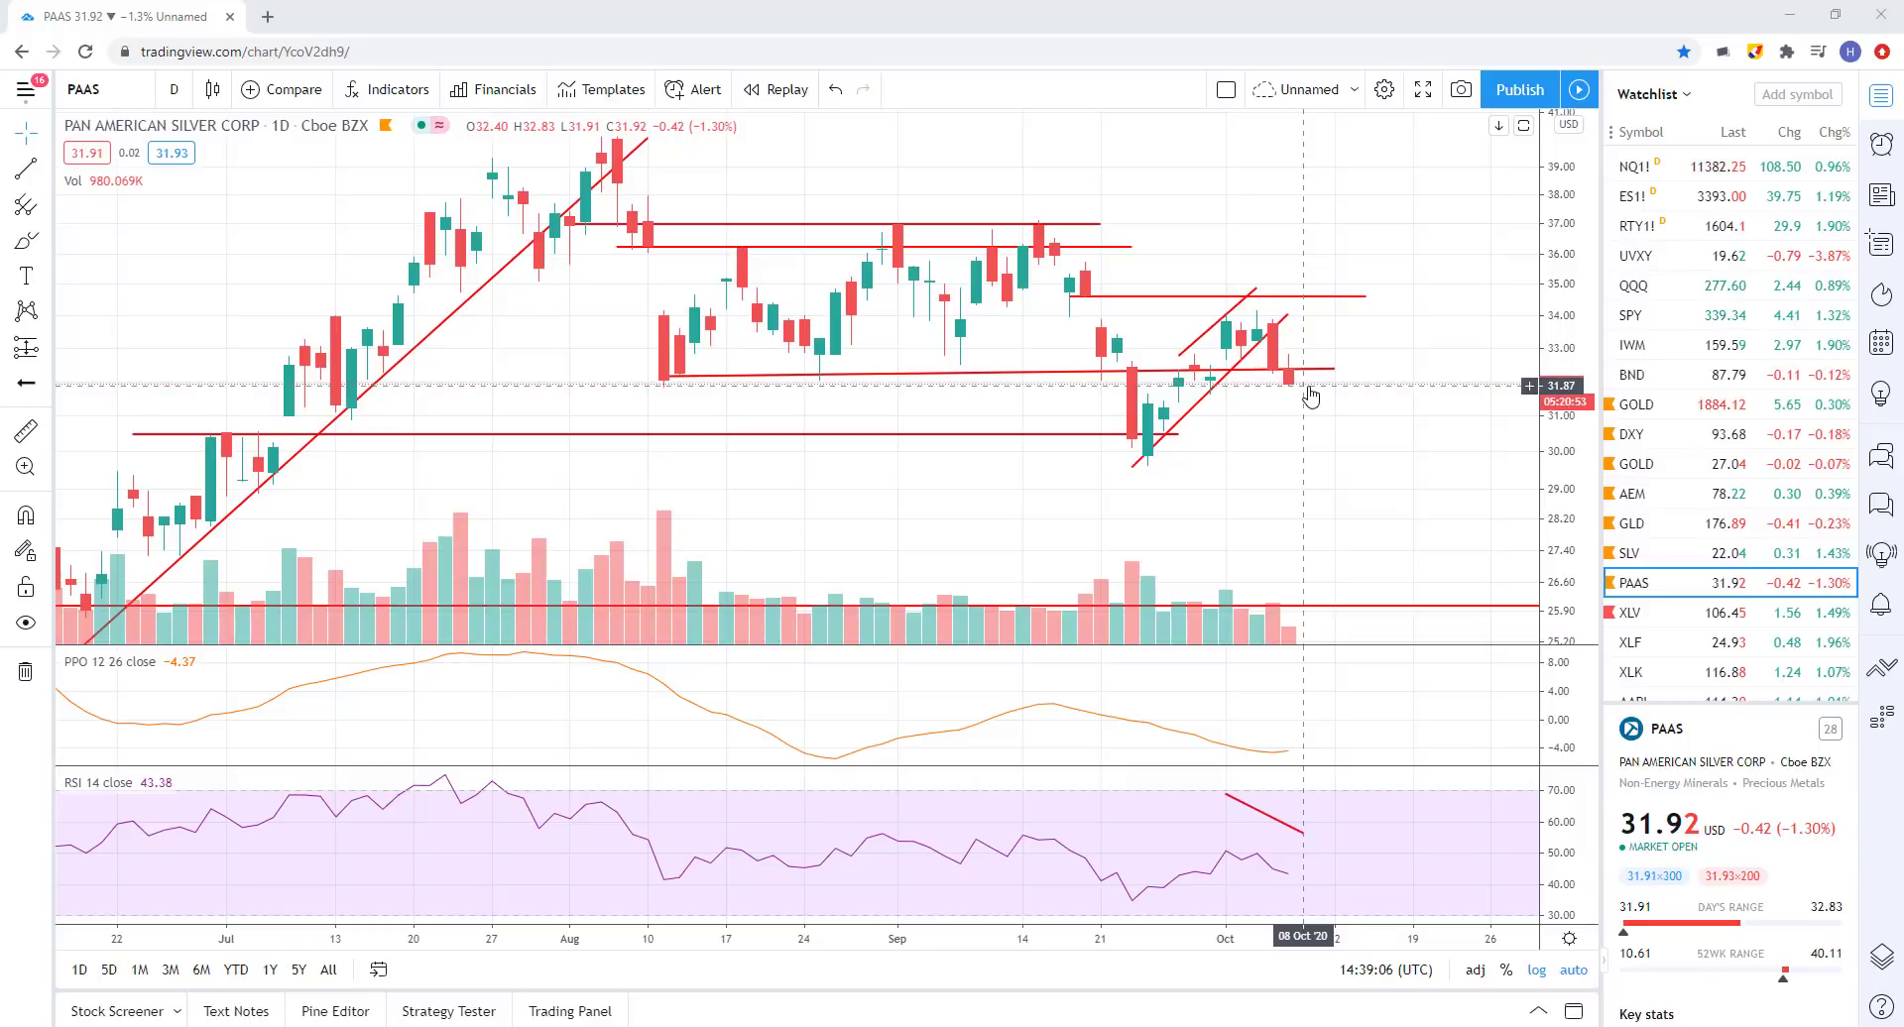
scroll(1328, 395, down, 2)
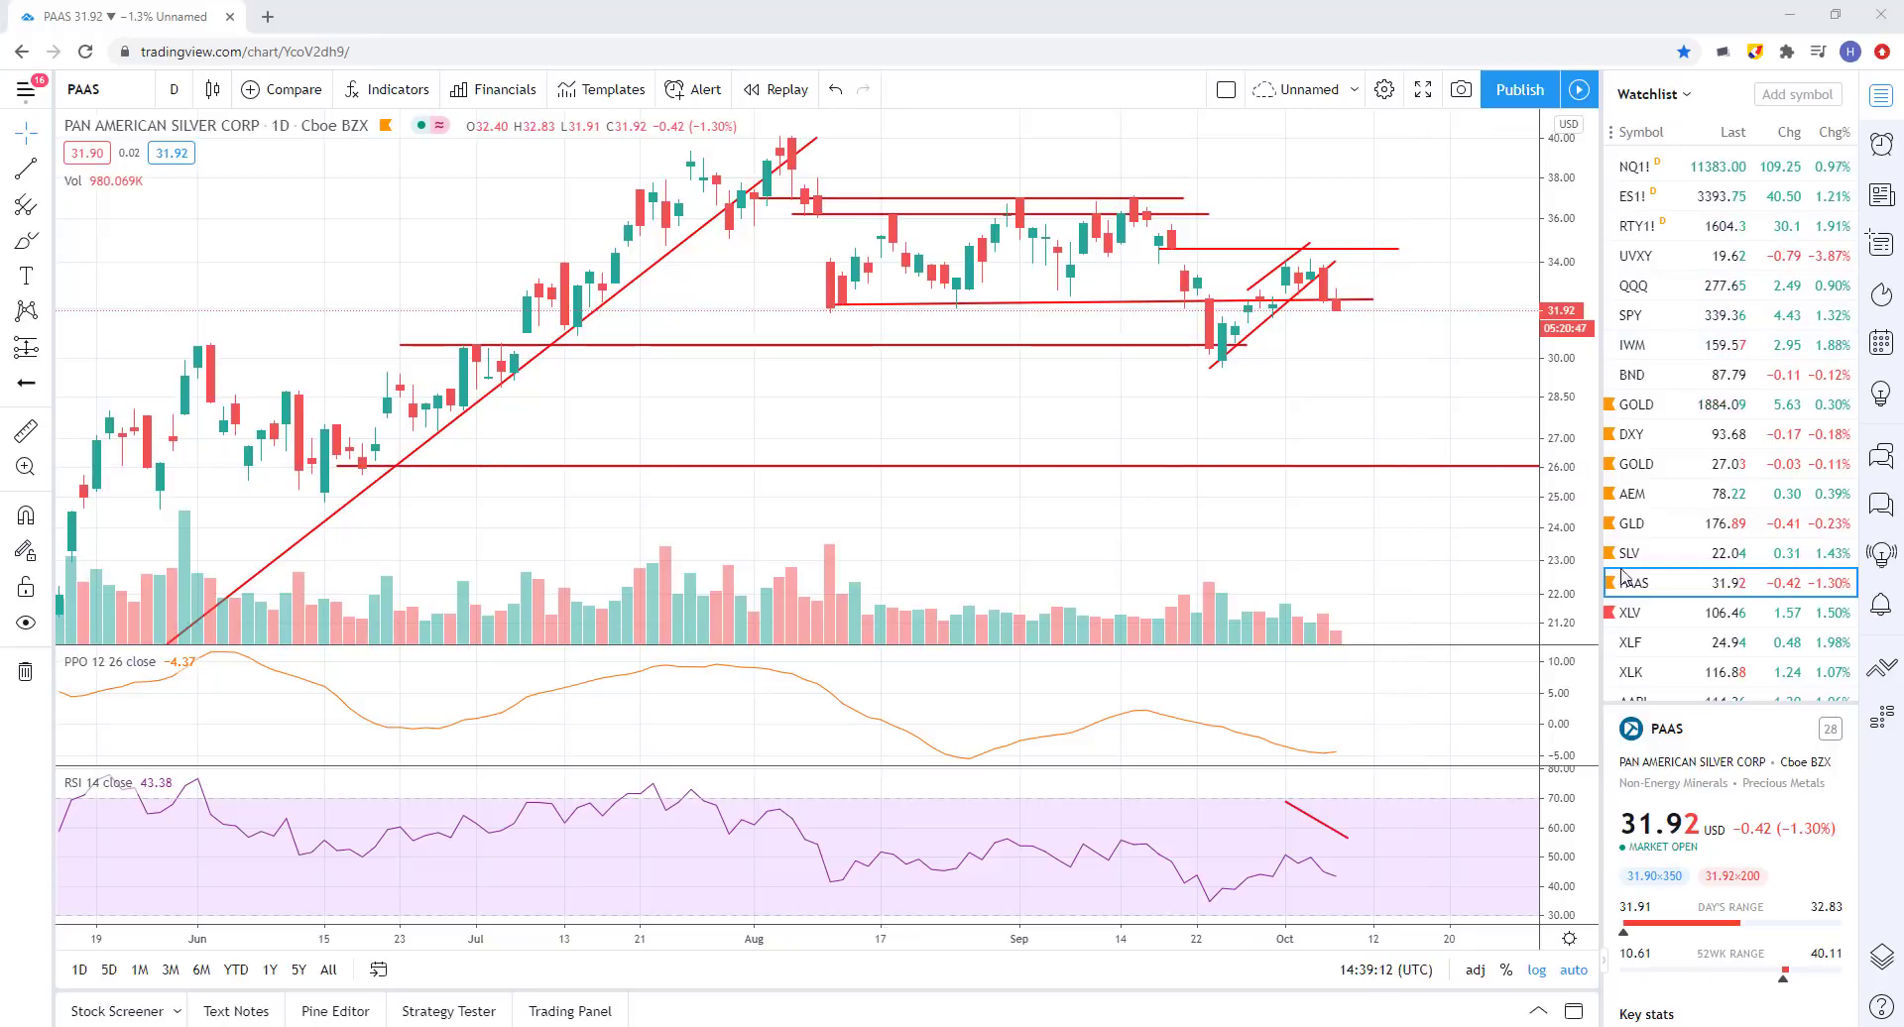
- Open the XLV chart and examine its 1-hour price action against the rising trendlines and the horizontal support levels
key(Down)
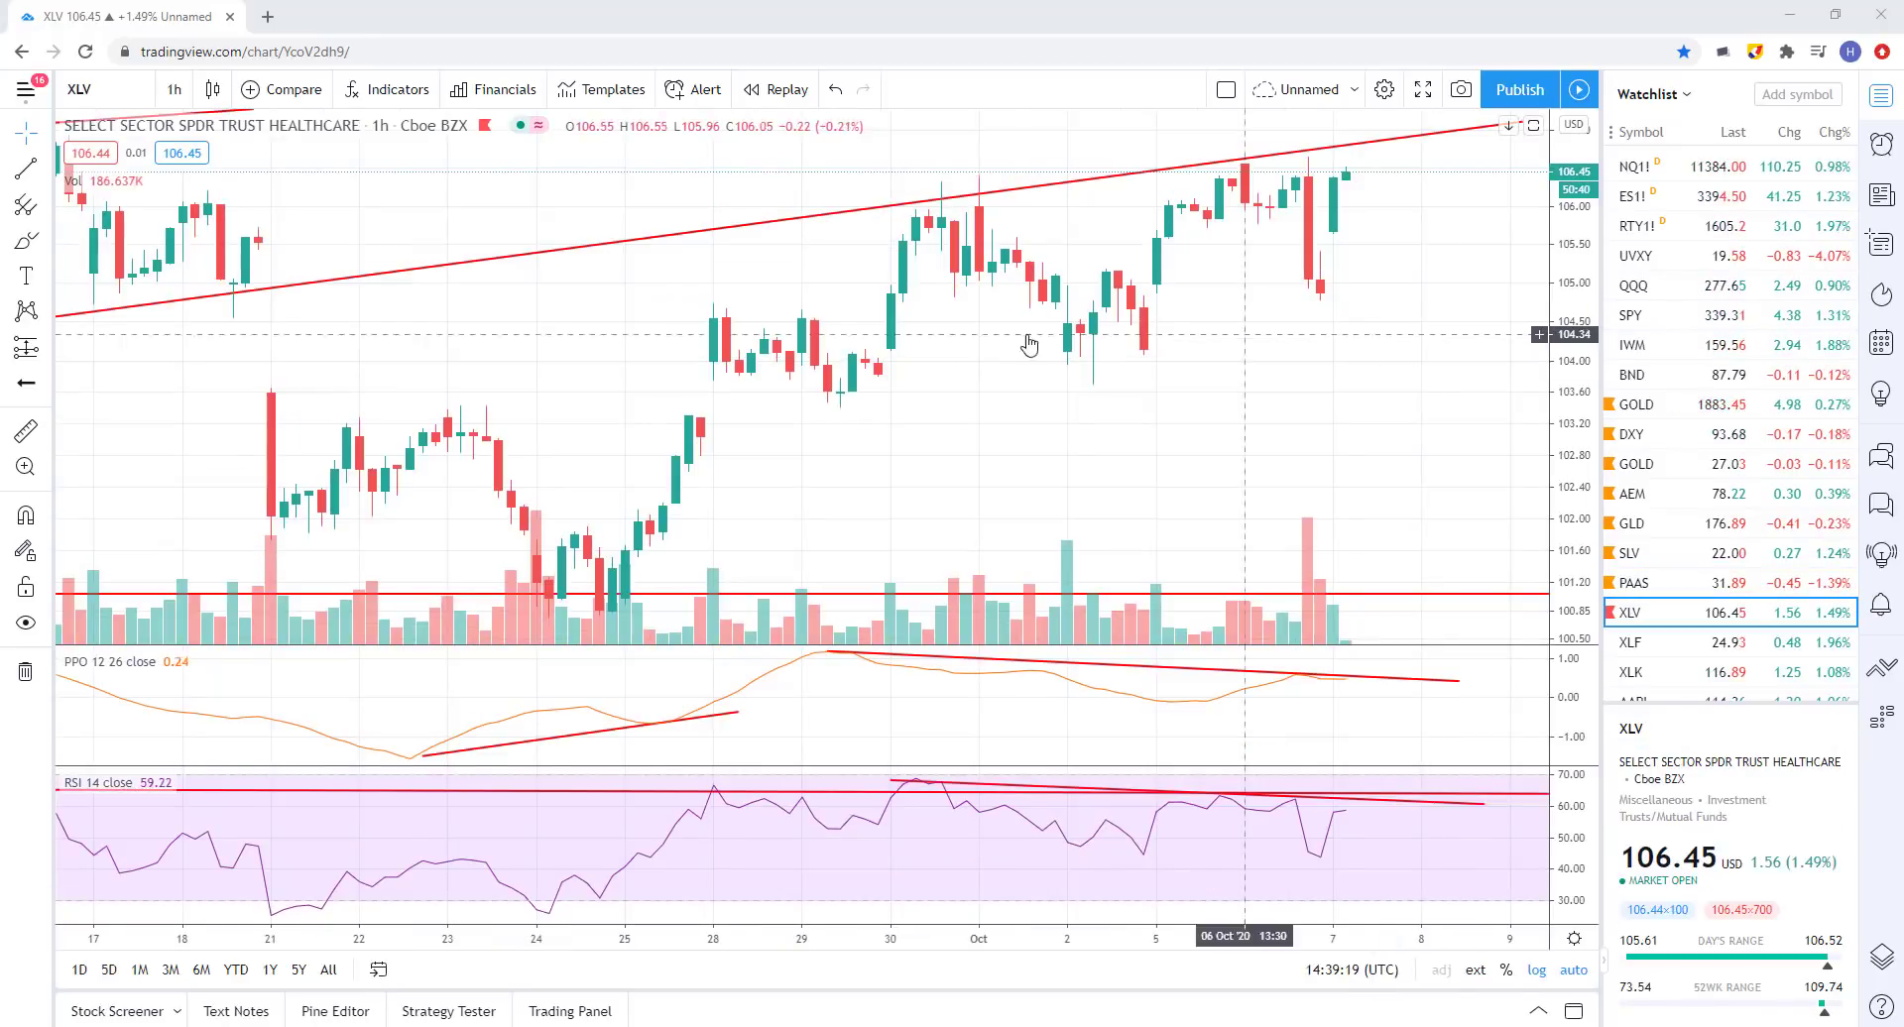
scroll(1217, 378, down, 3)
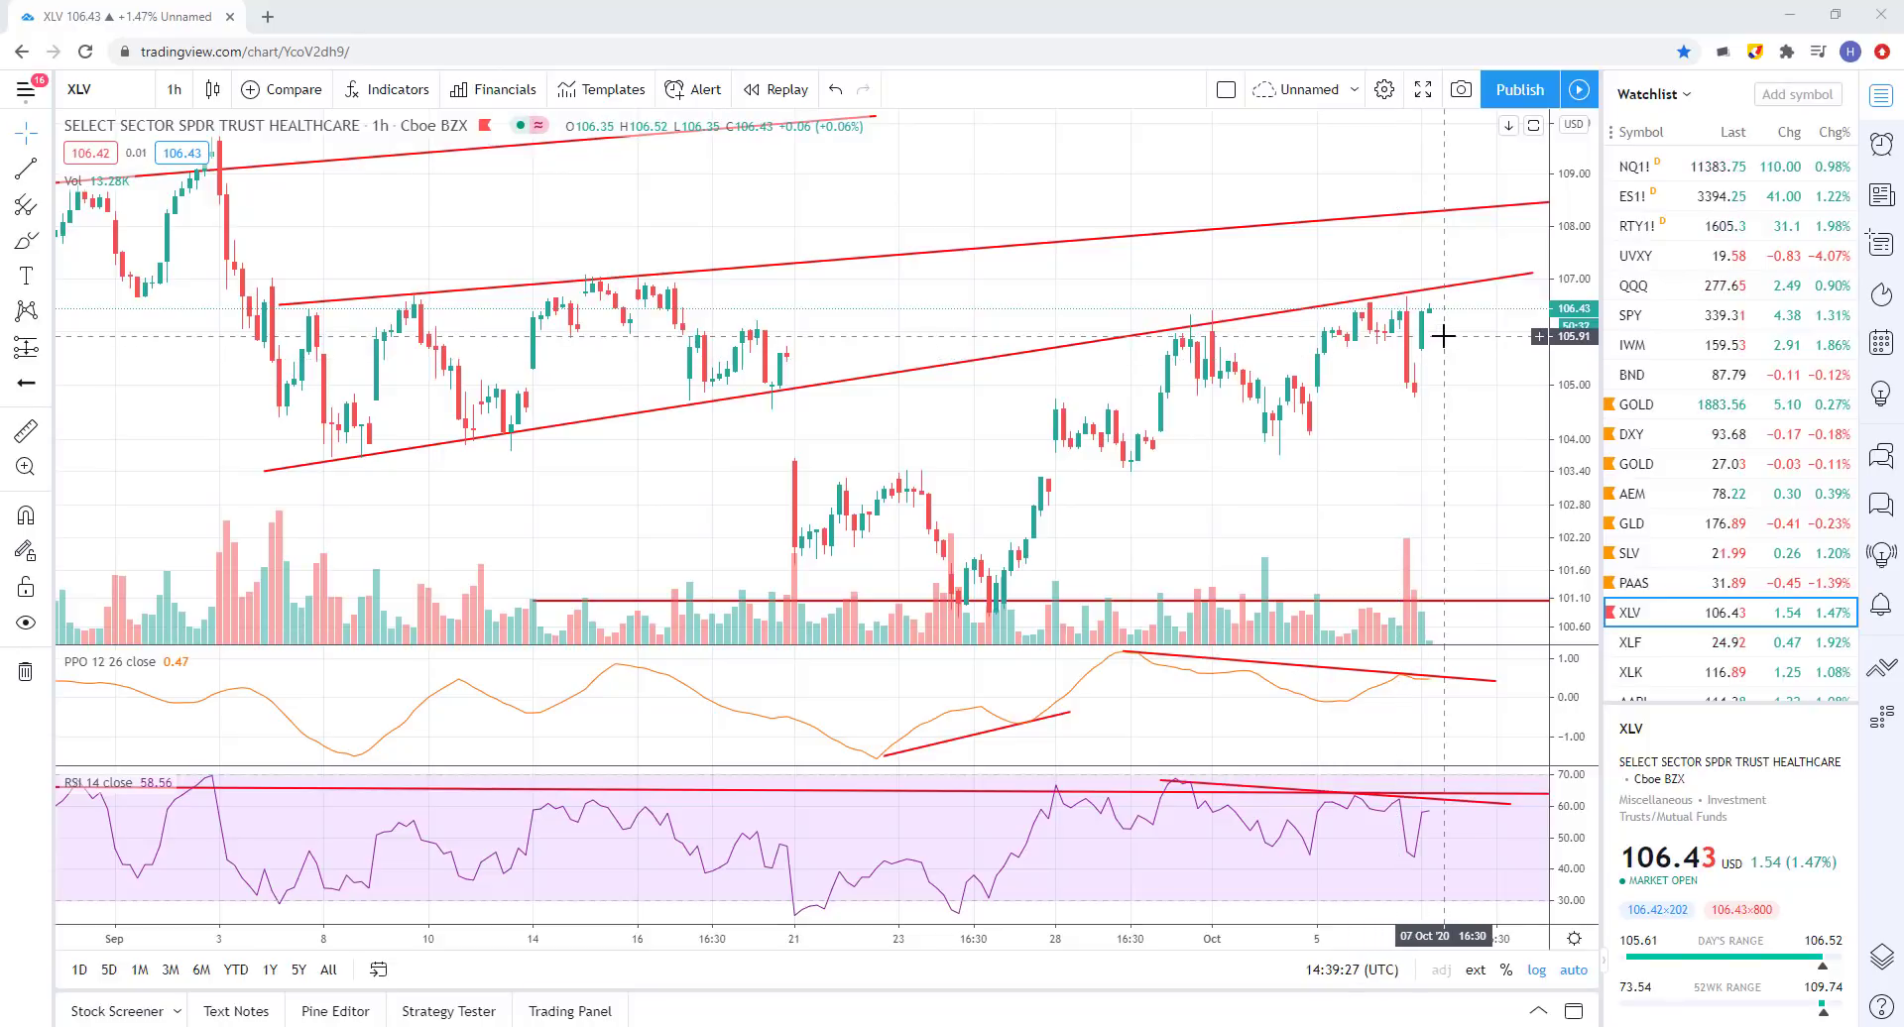
scroll(1428, 387, up, 3)
scroll(1323, 262, down, 2)
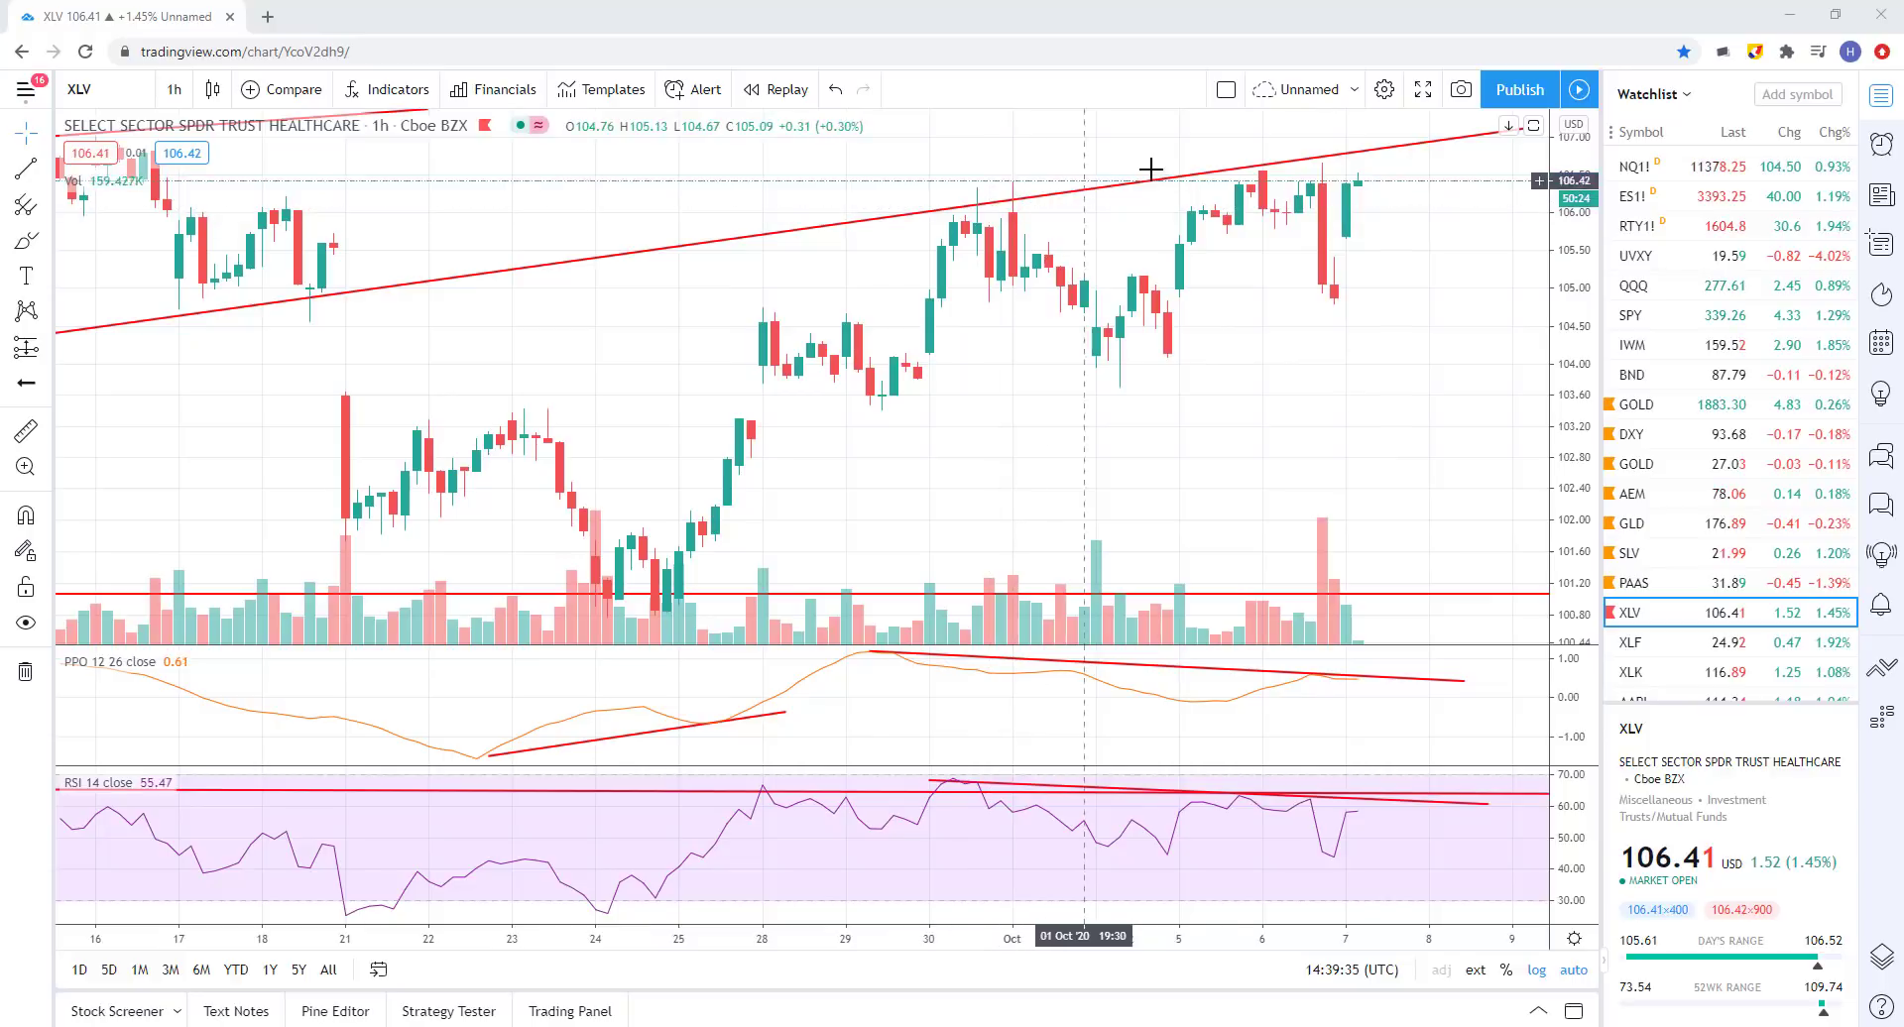
scroll(1041, 263, down, 10)
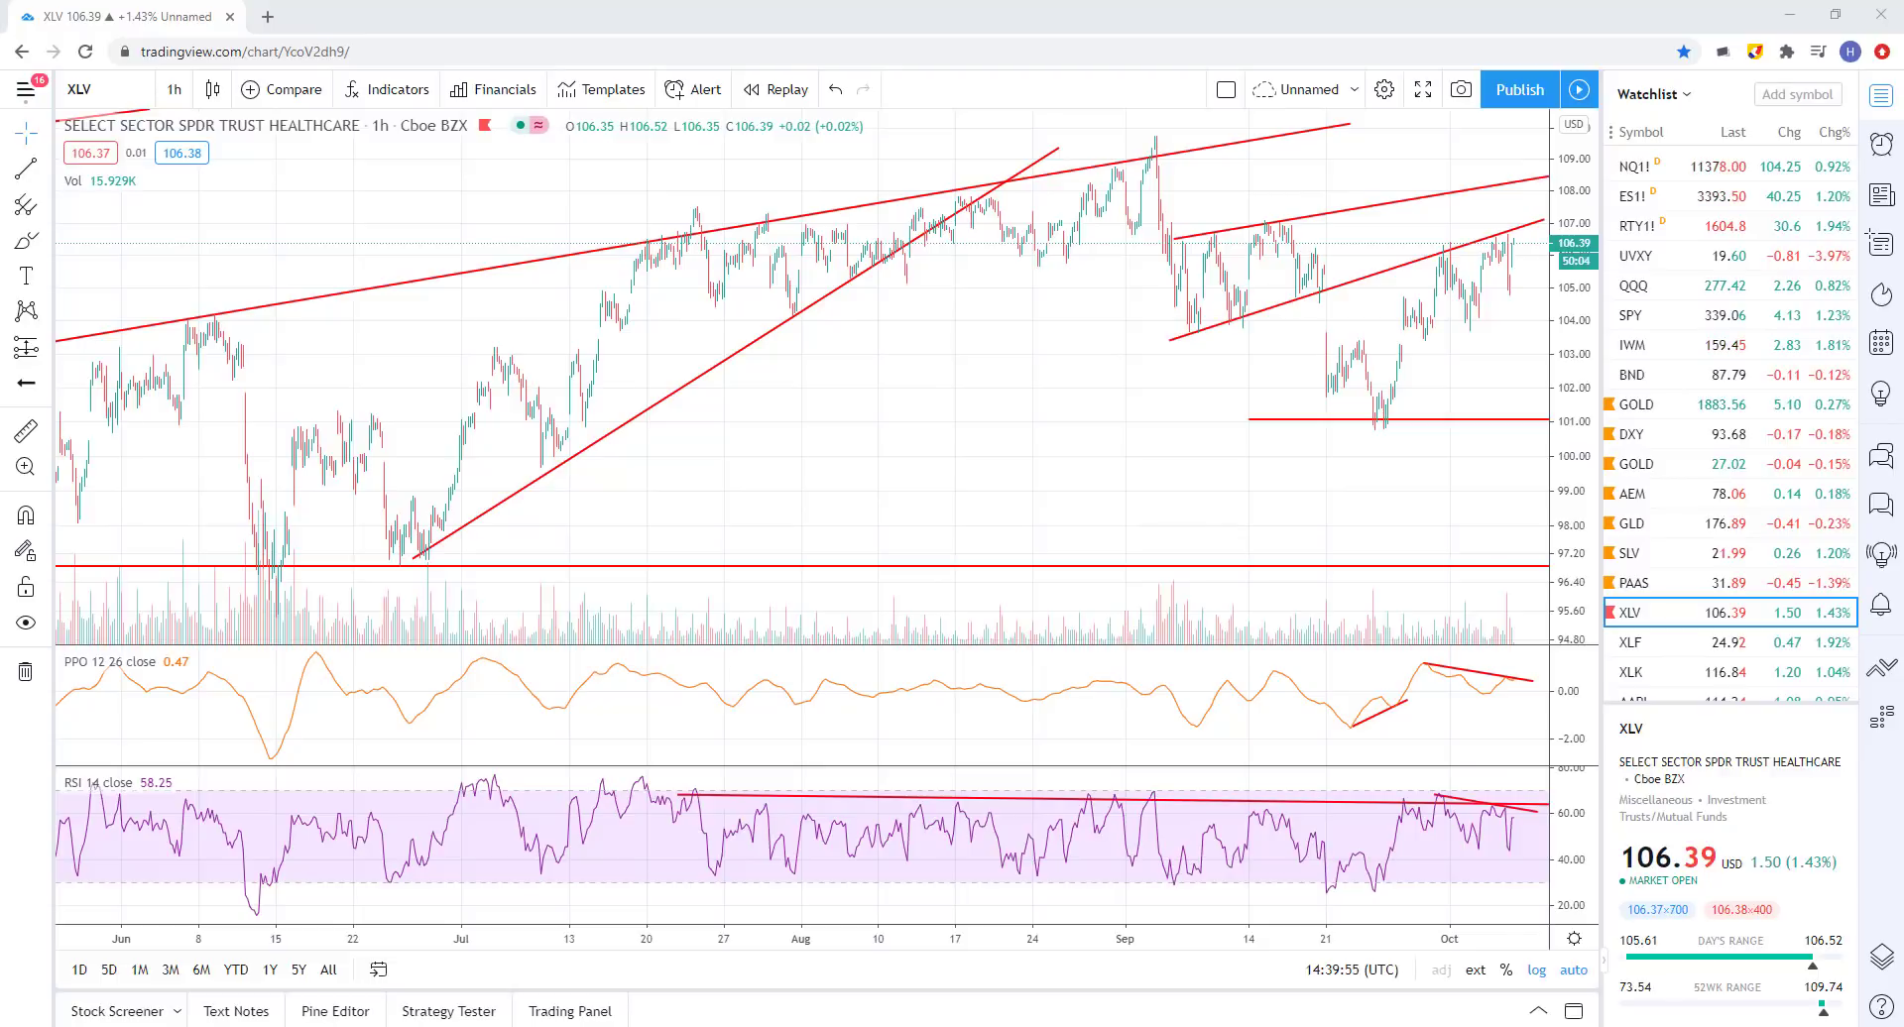
scroll(1003, 493, down, 5)
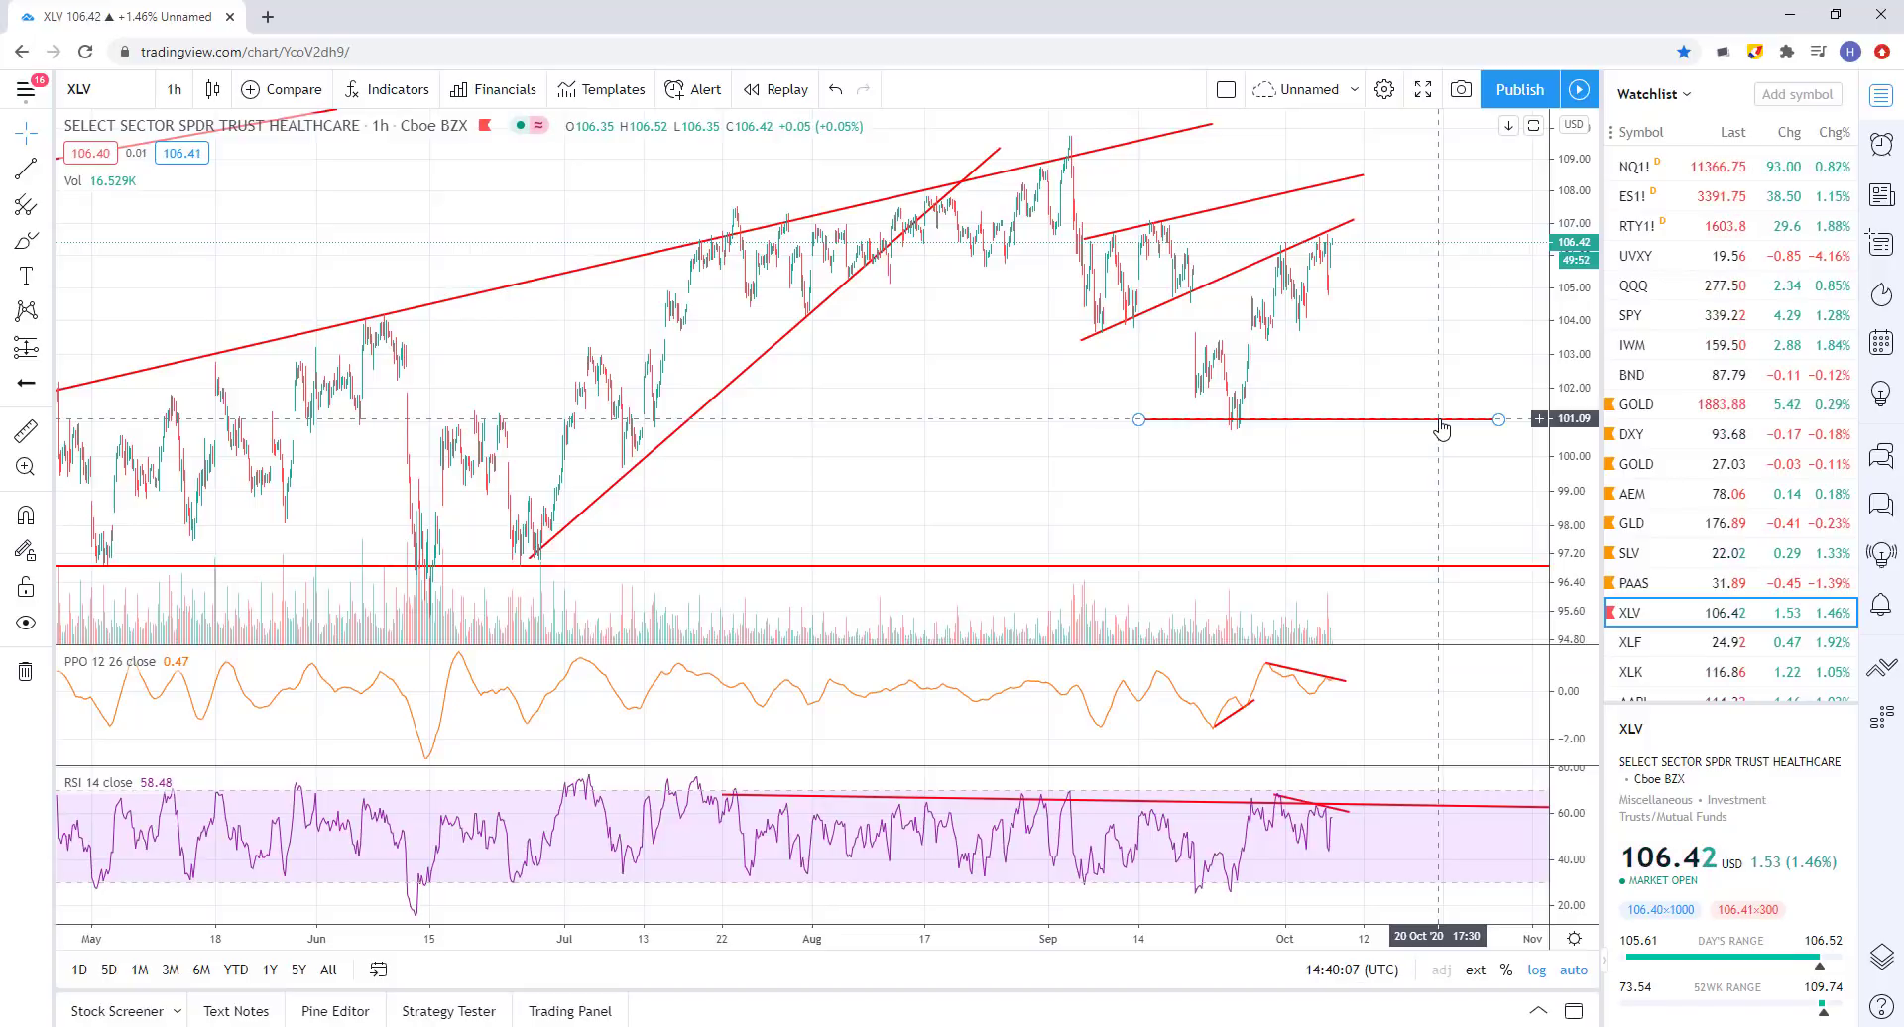
scroll(1294, 410, right, 5)
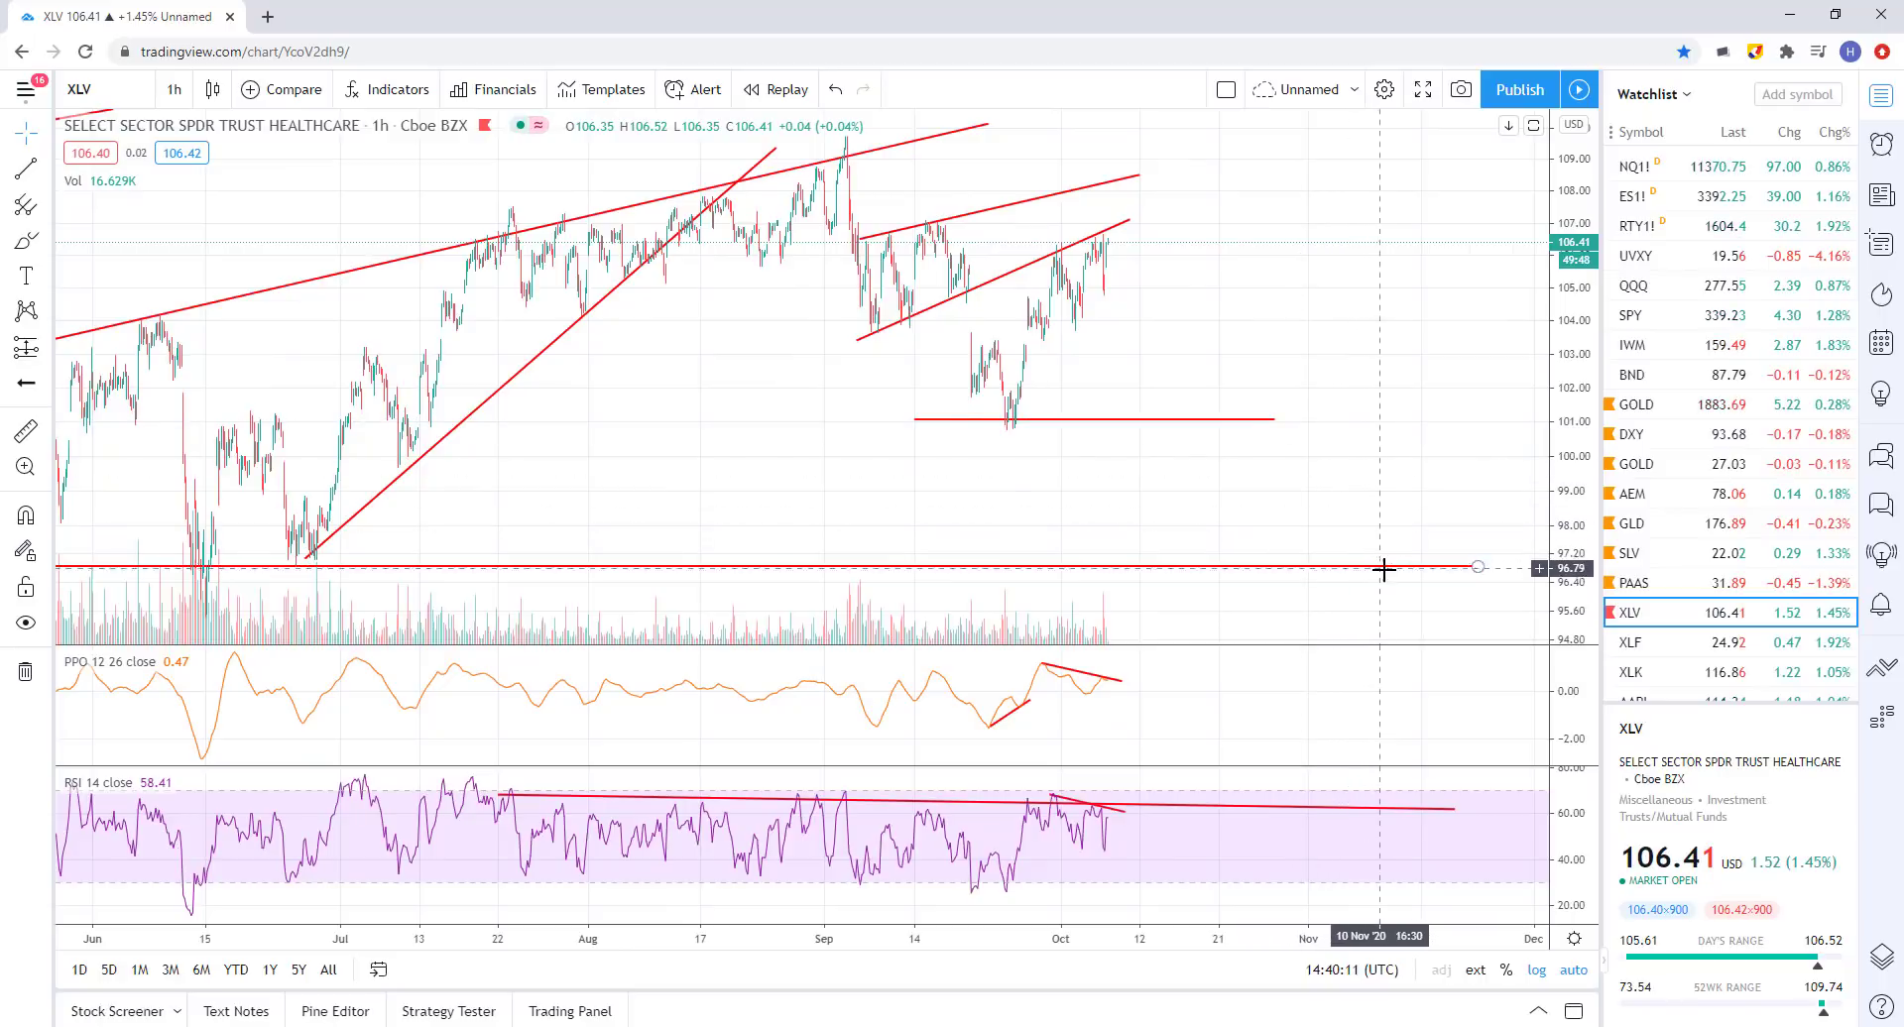
- Open the XLF chart and examine the latest 1-hour candles against the red horizontal levels
key(Down)
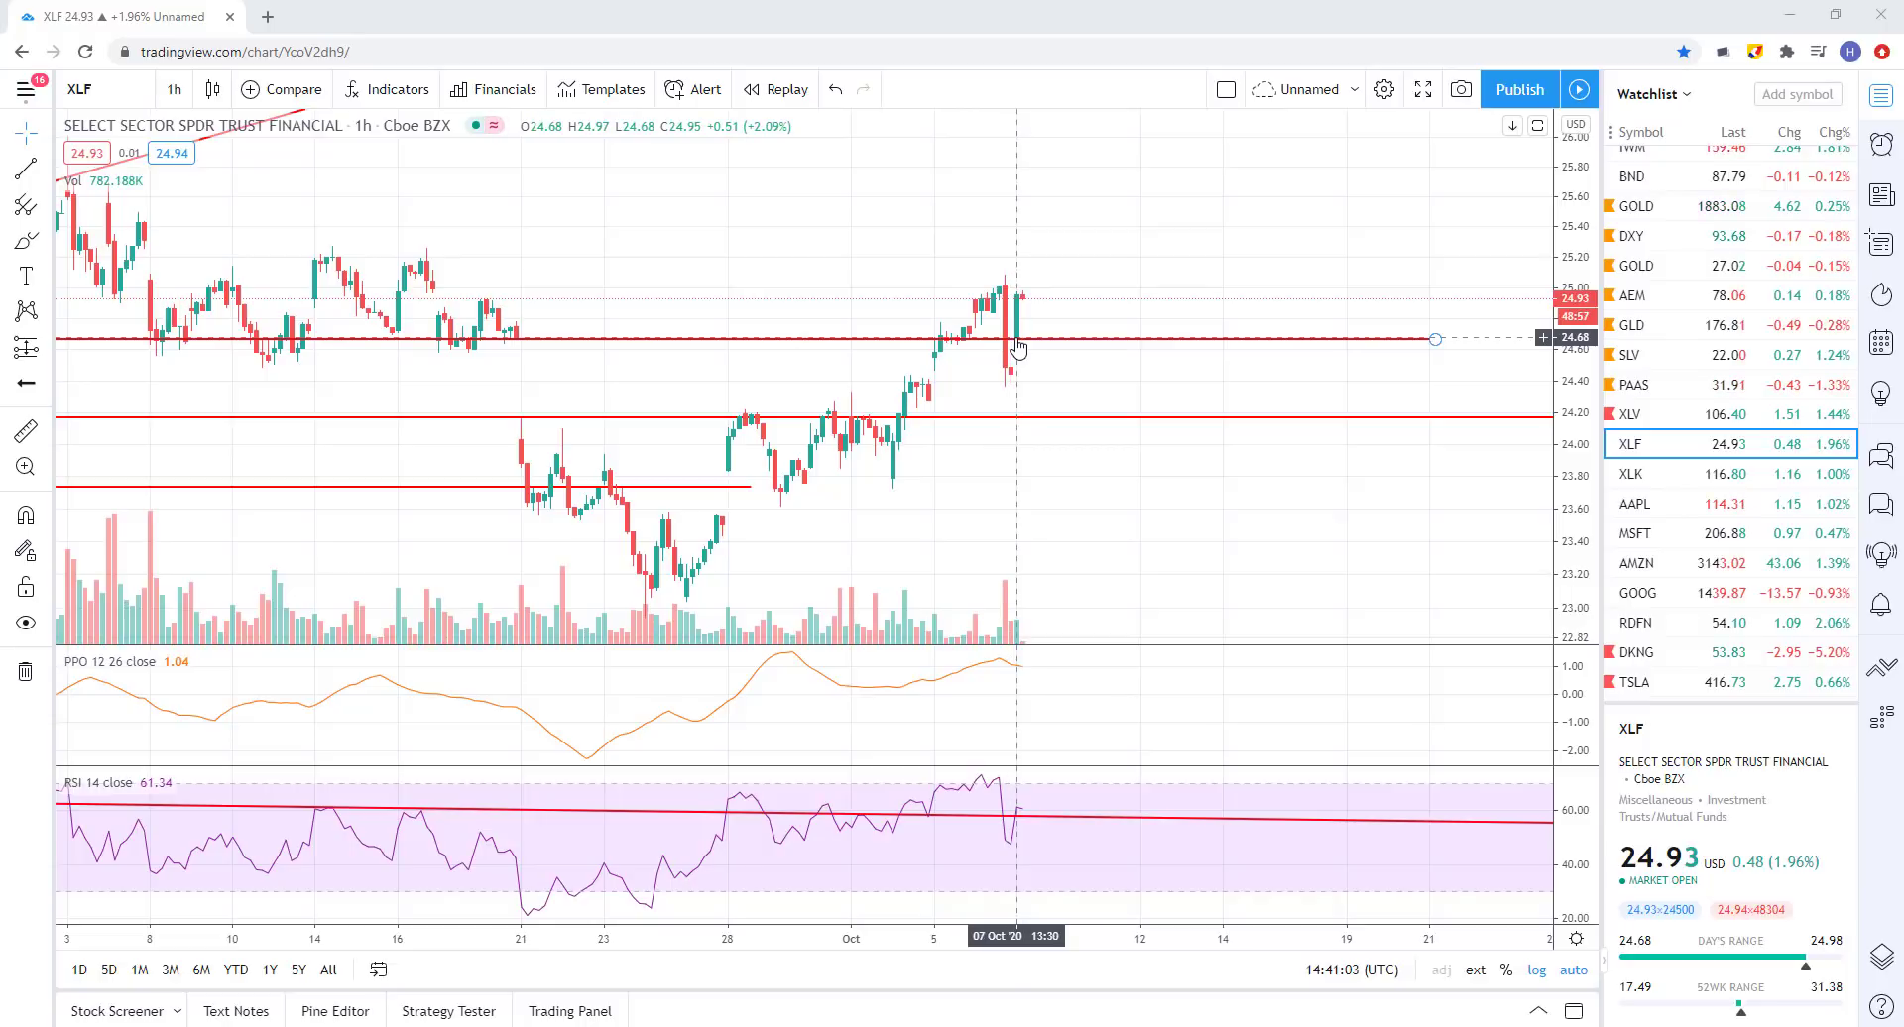
scroll(1012, 549, up, 5)
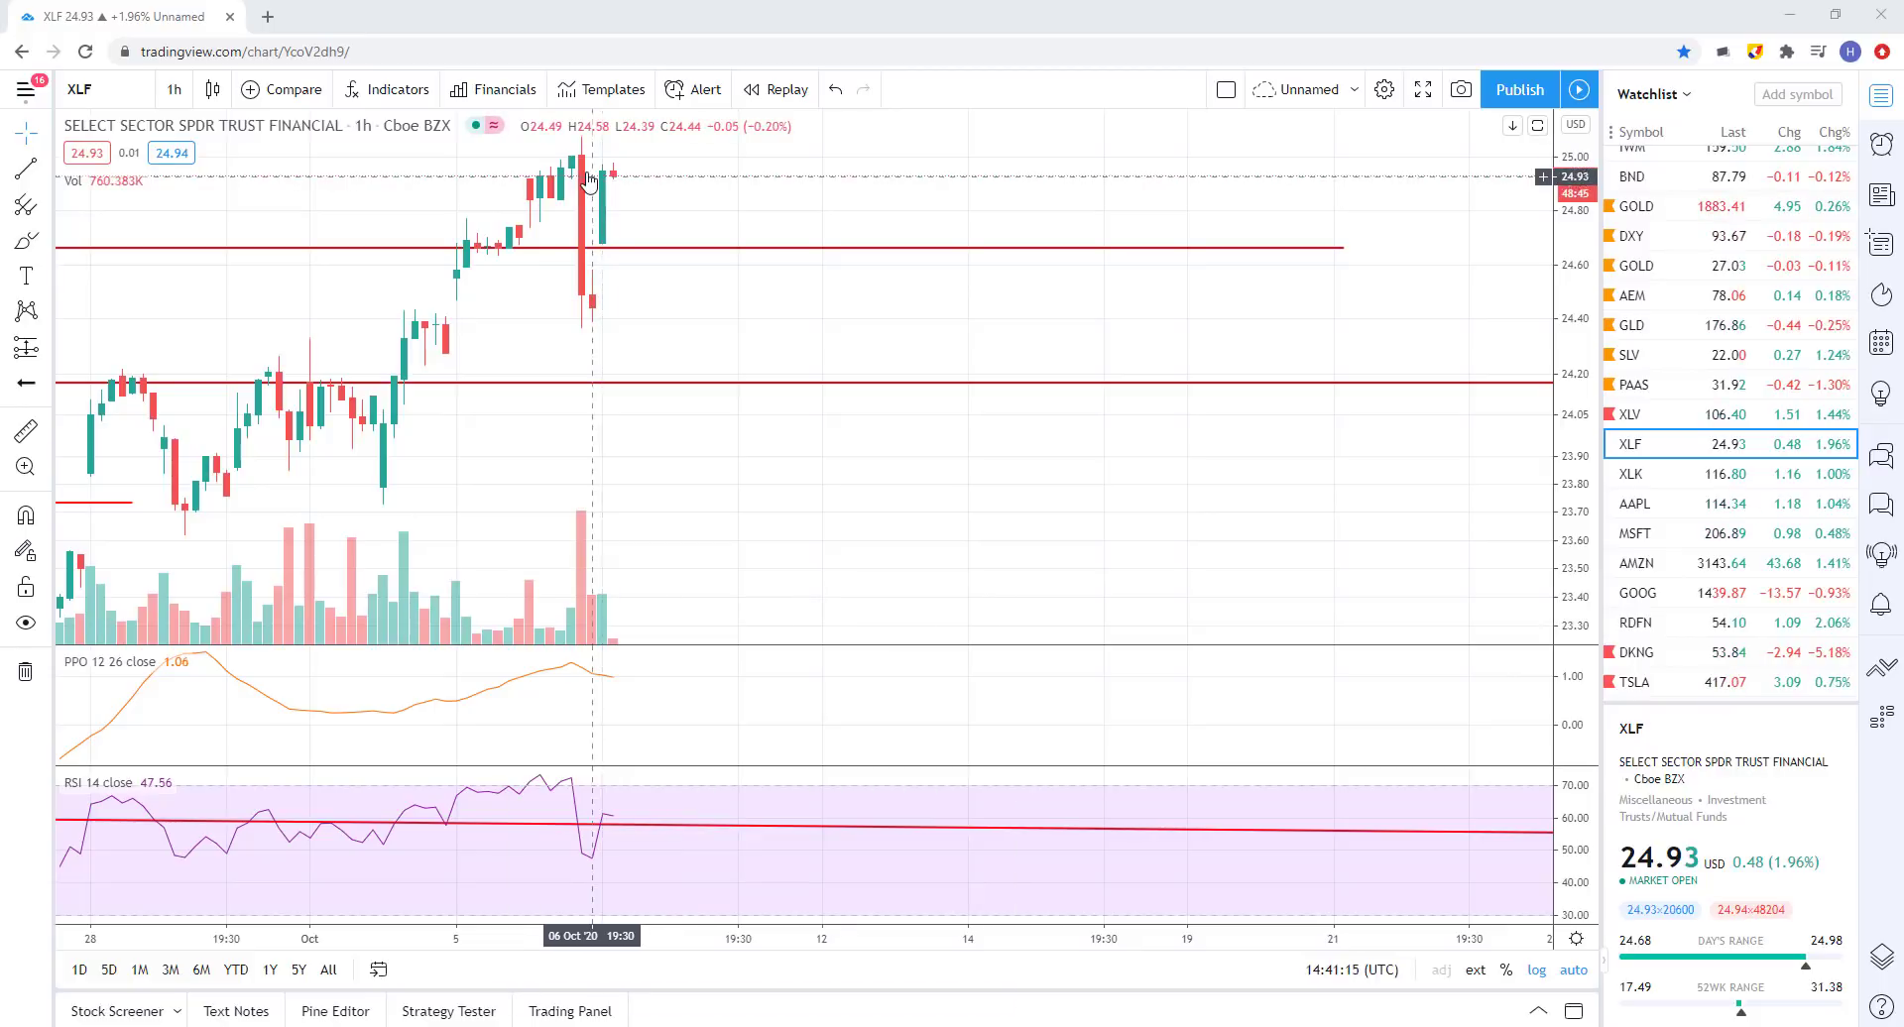
click(603, 250)
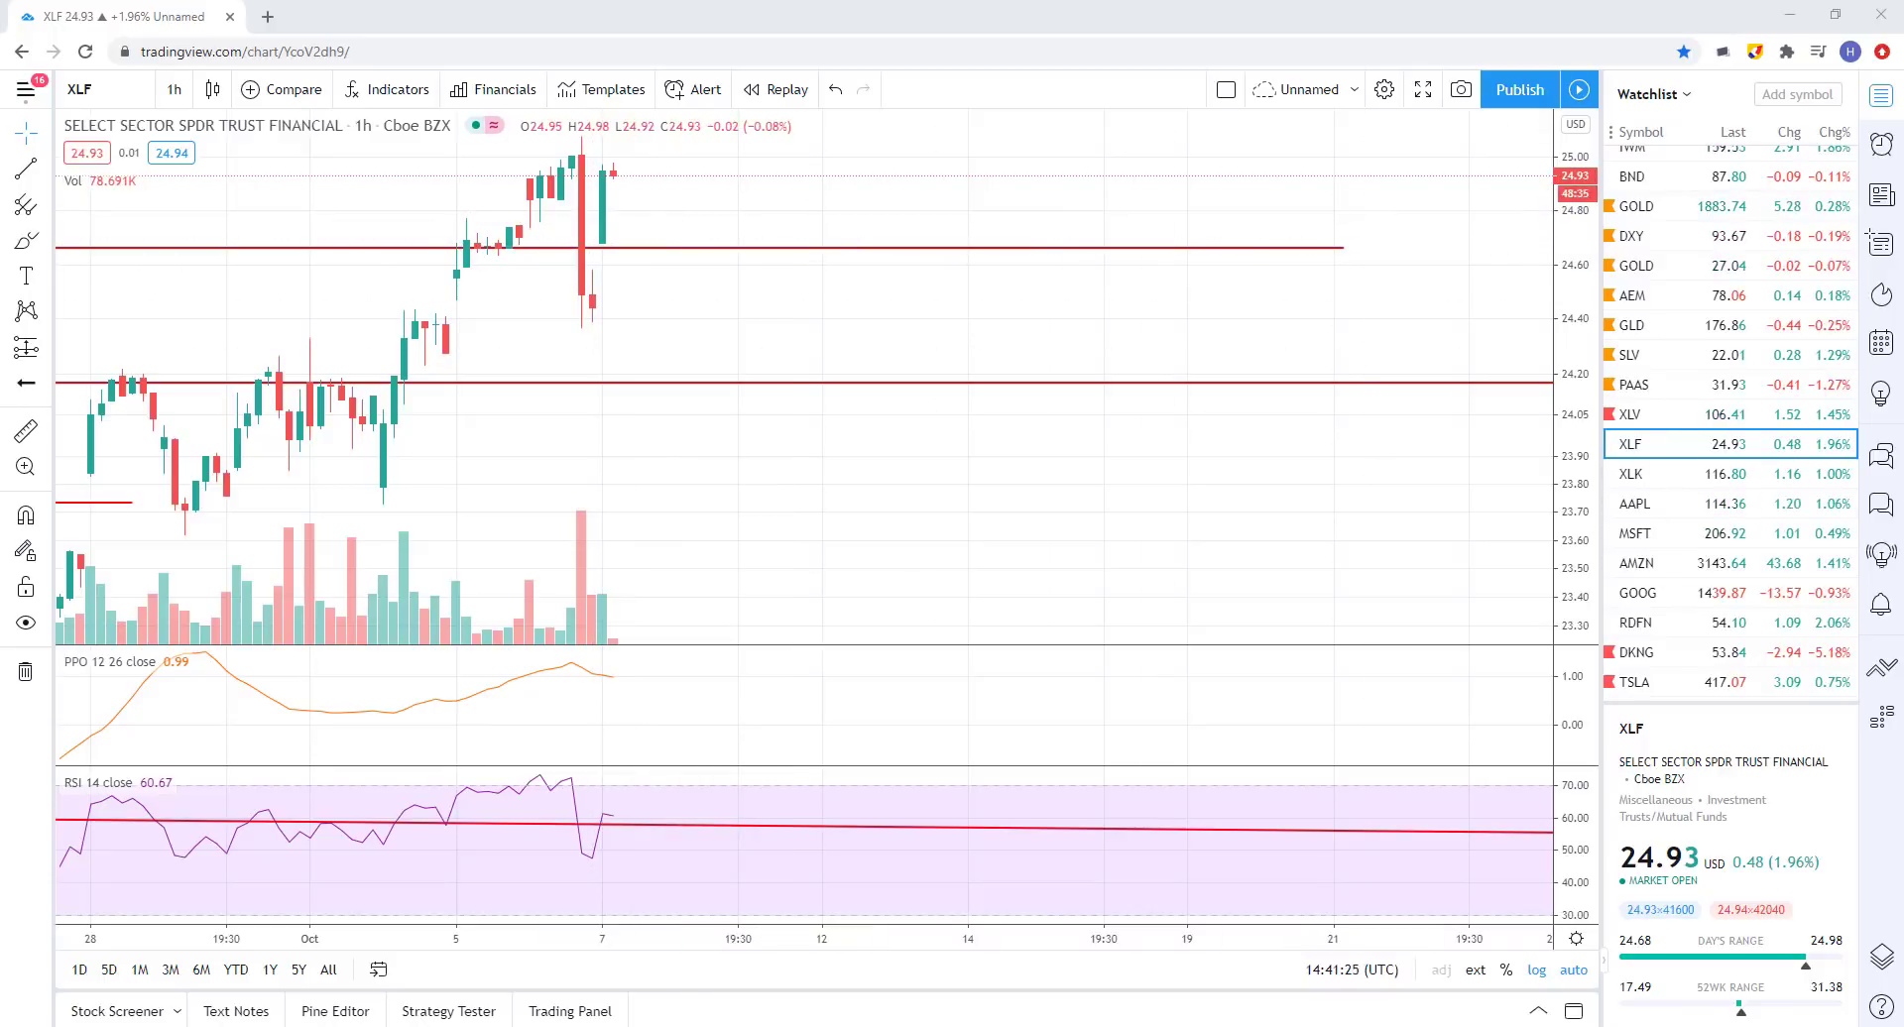
- Open the BND chart, set its interval to 1 day and examine the decline from the August high against the red horizontal level
scroll(1667, 373, up, 3)
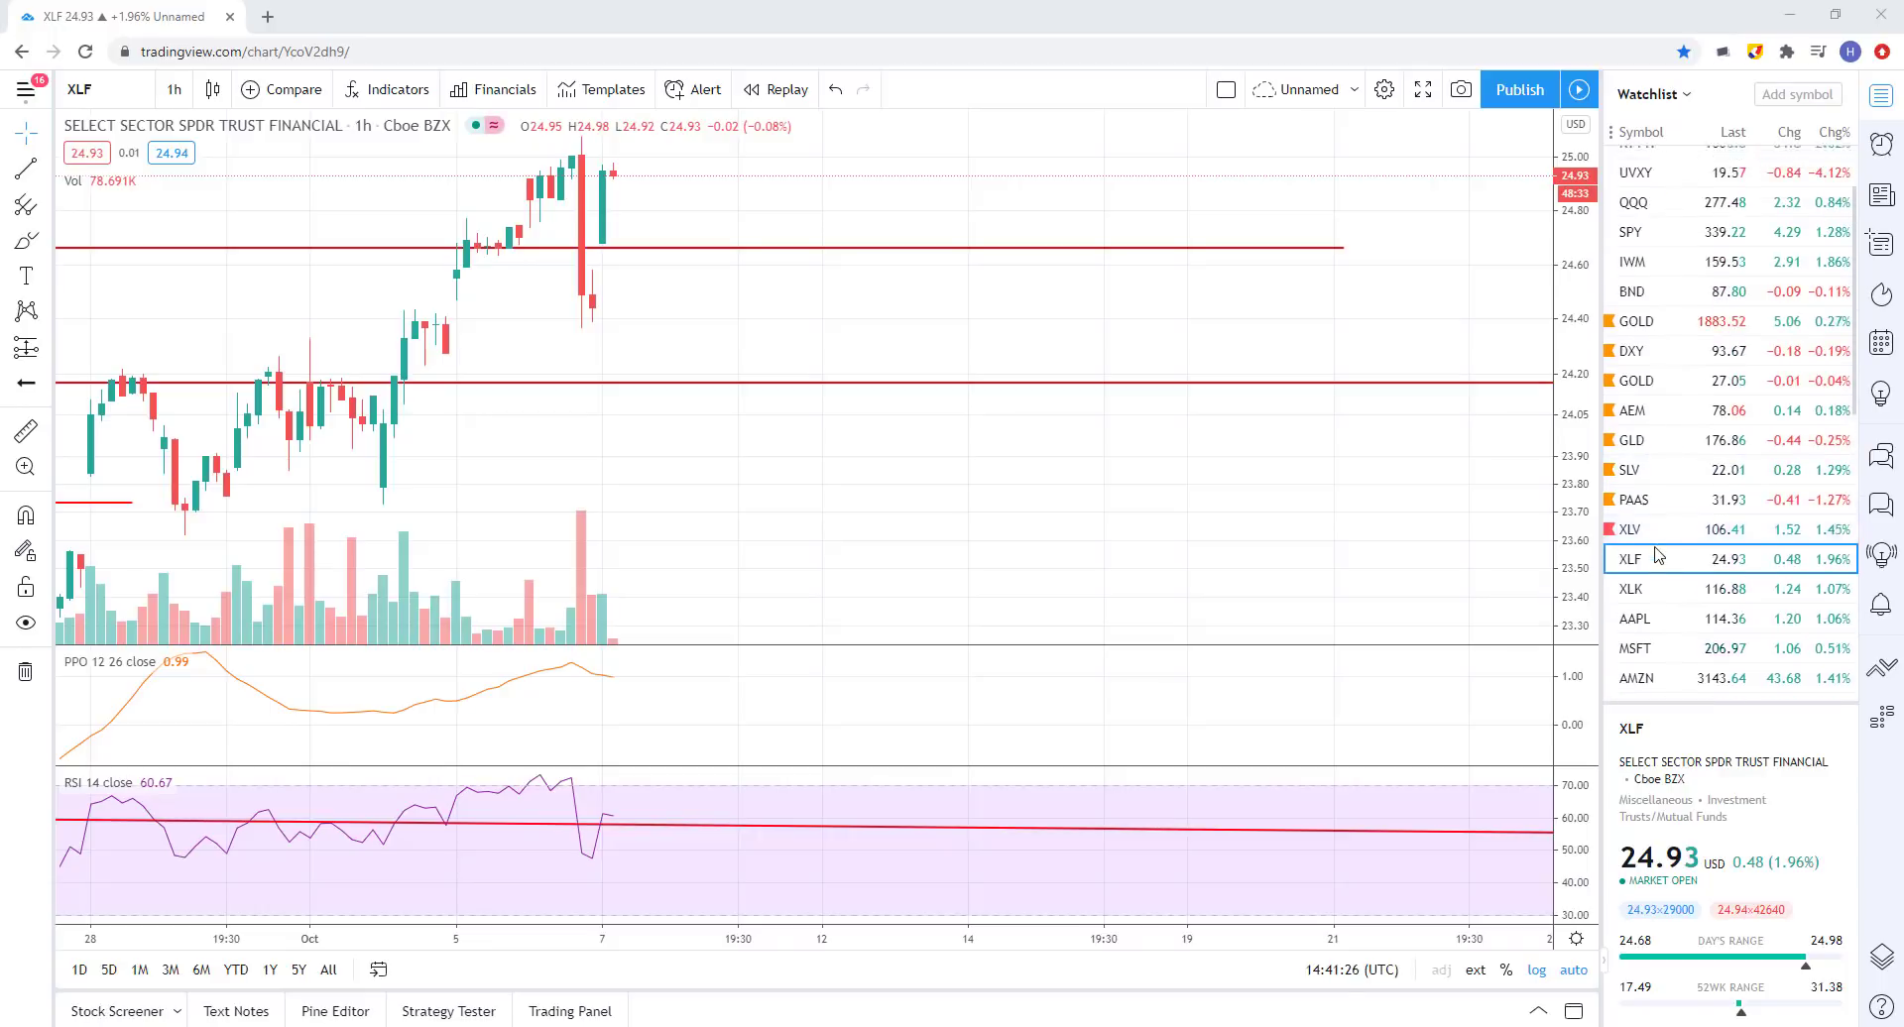
click(1667, 373)
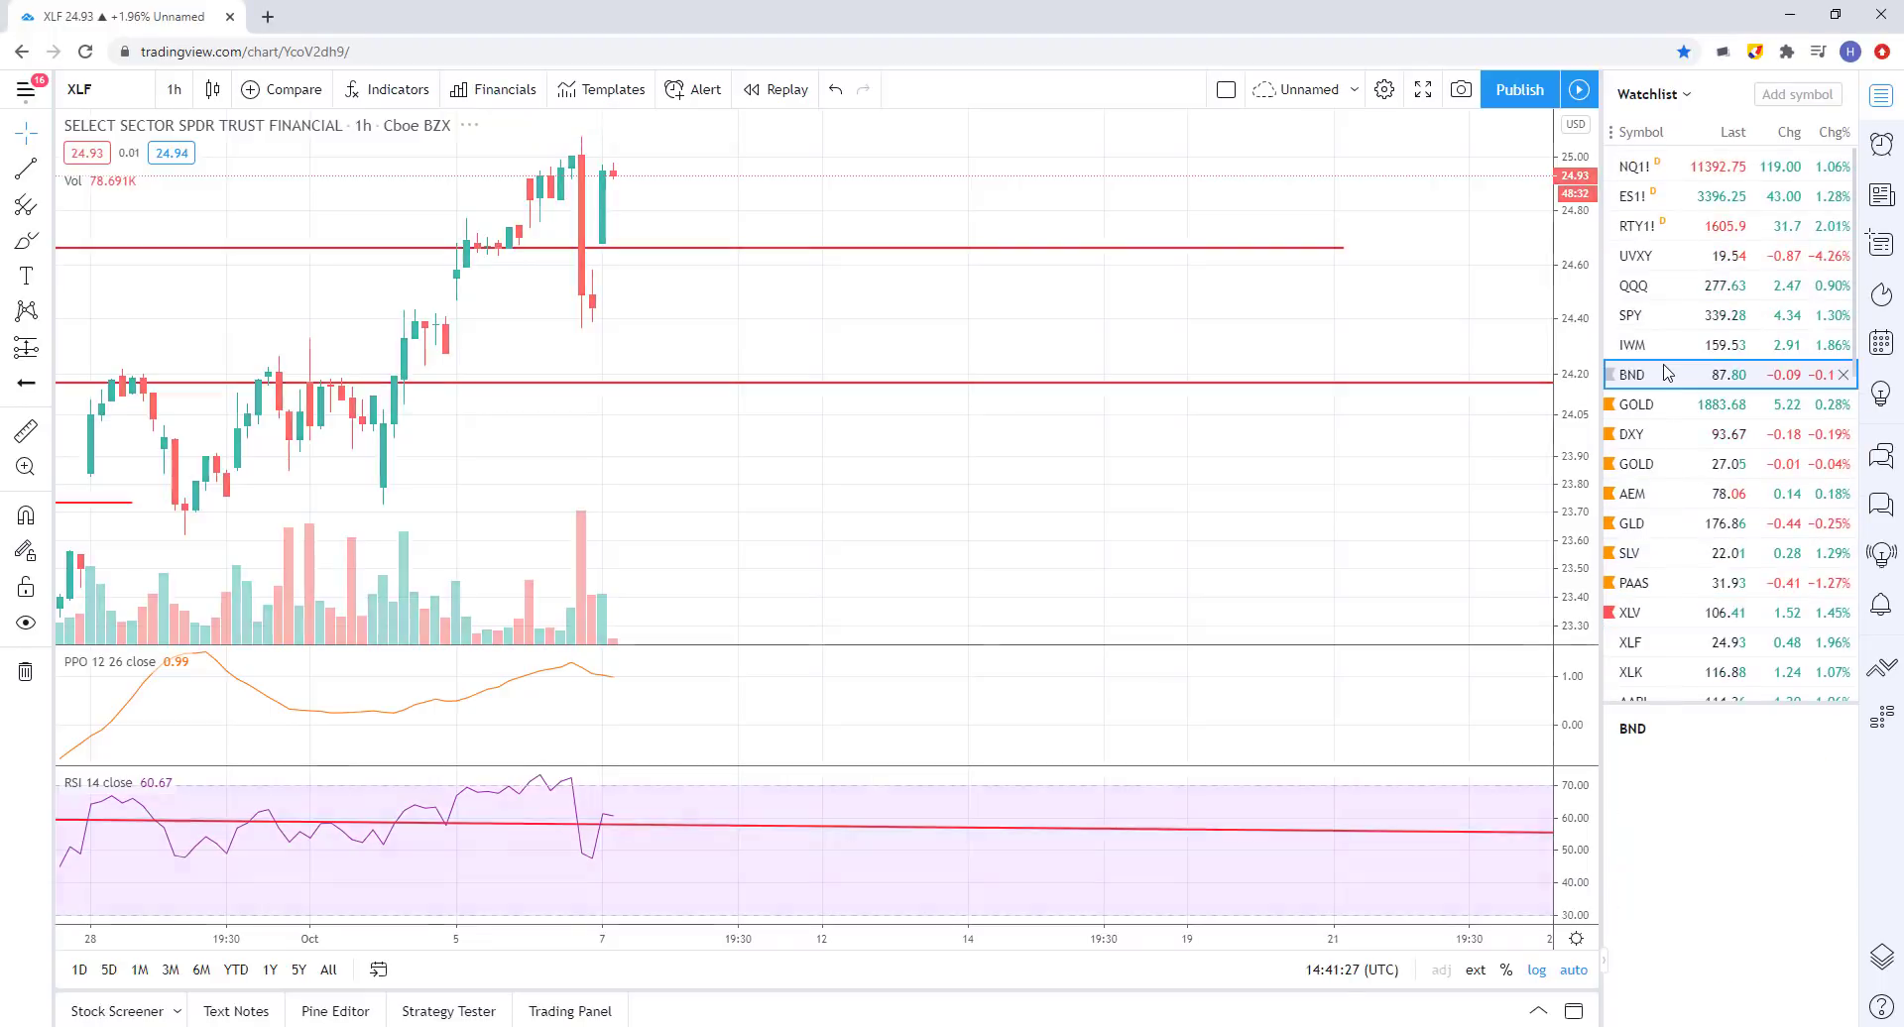
click(173, 89)
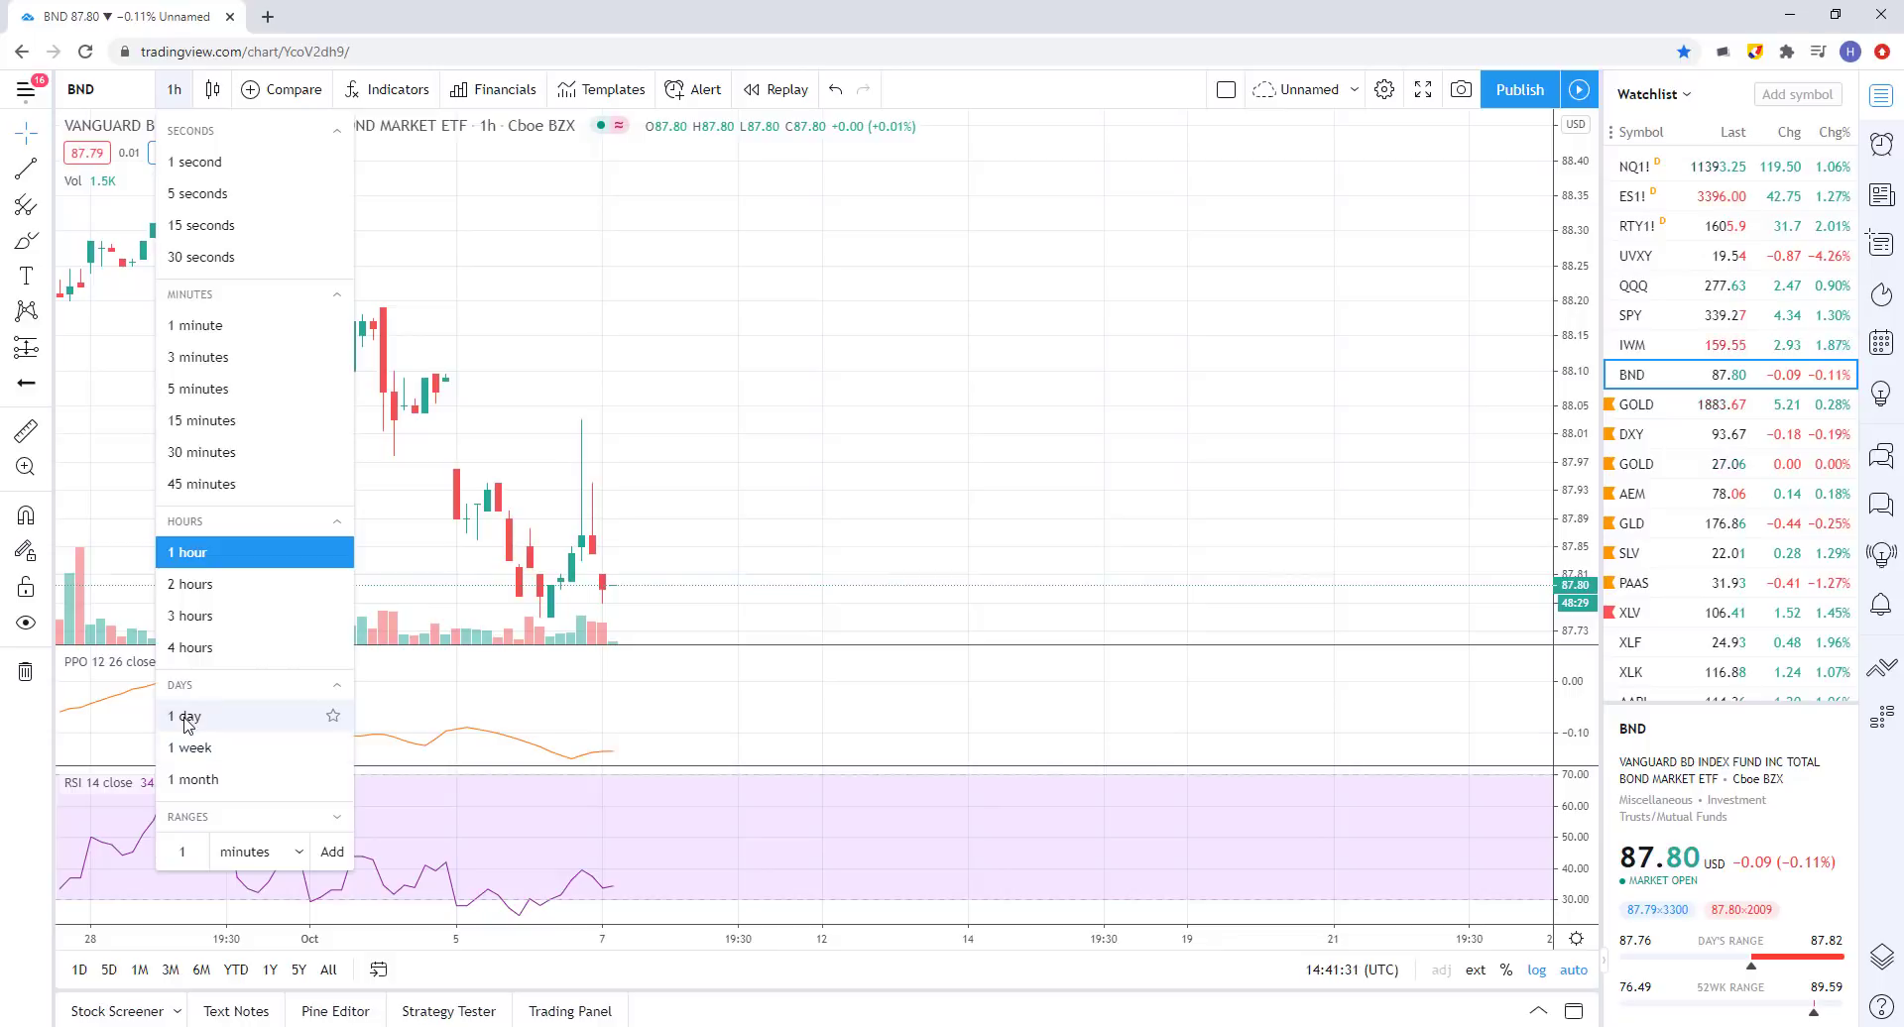
click(220, 715)
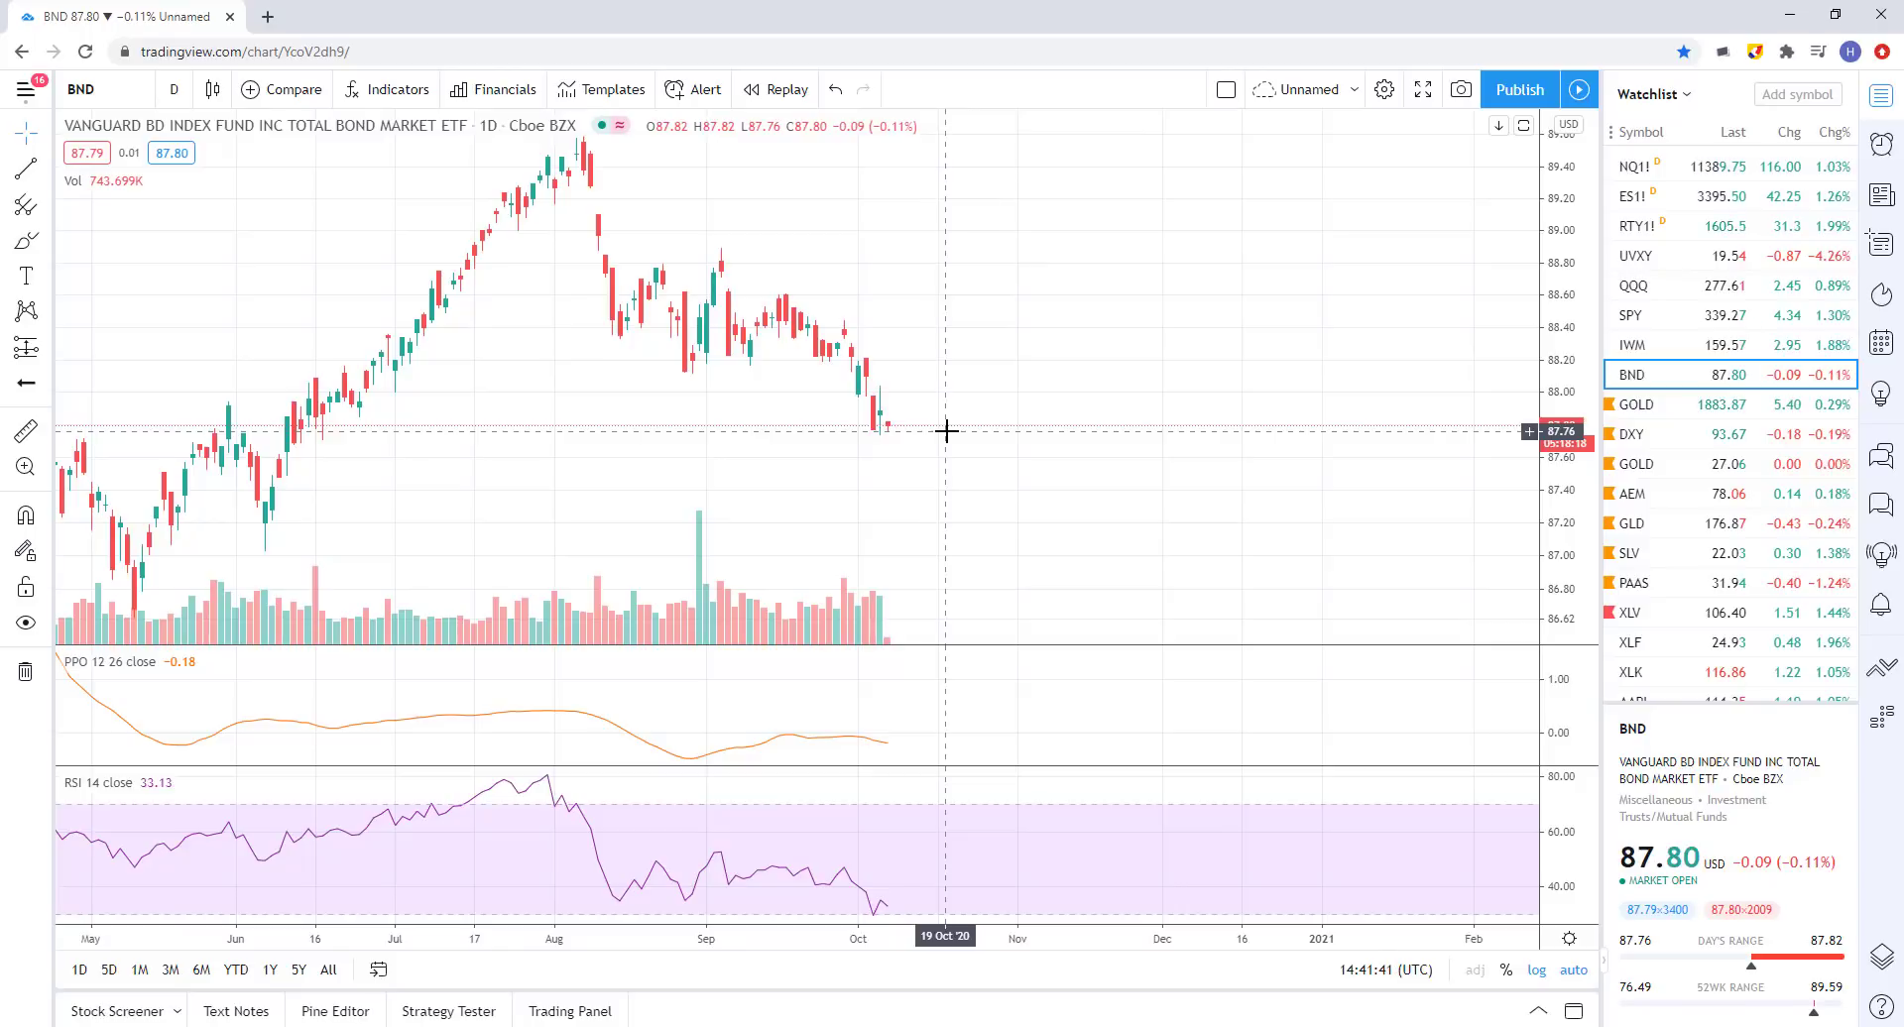
scroll(892, 323, down, 3)
scroll(813, 238, down, 1)
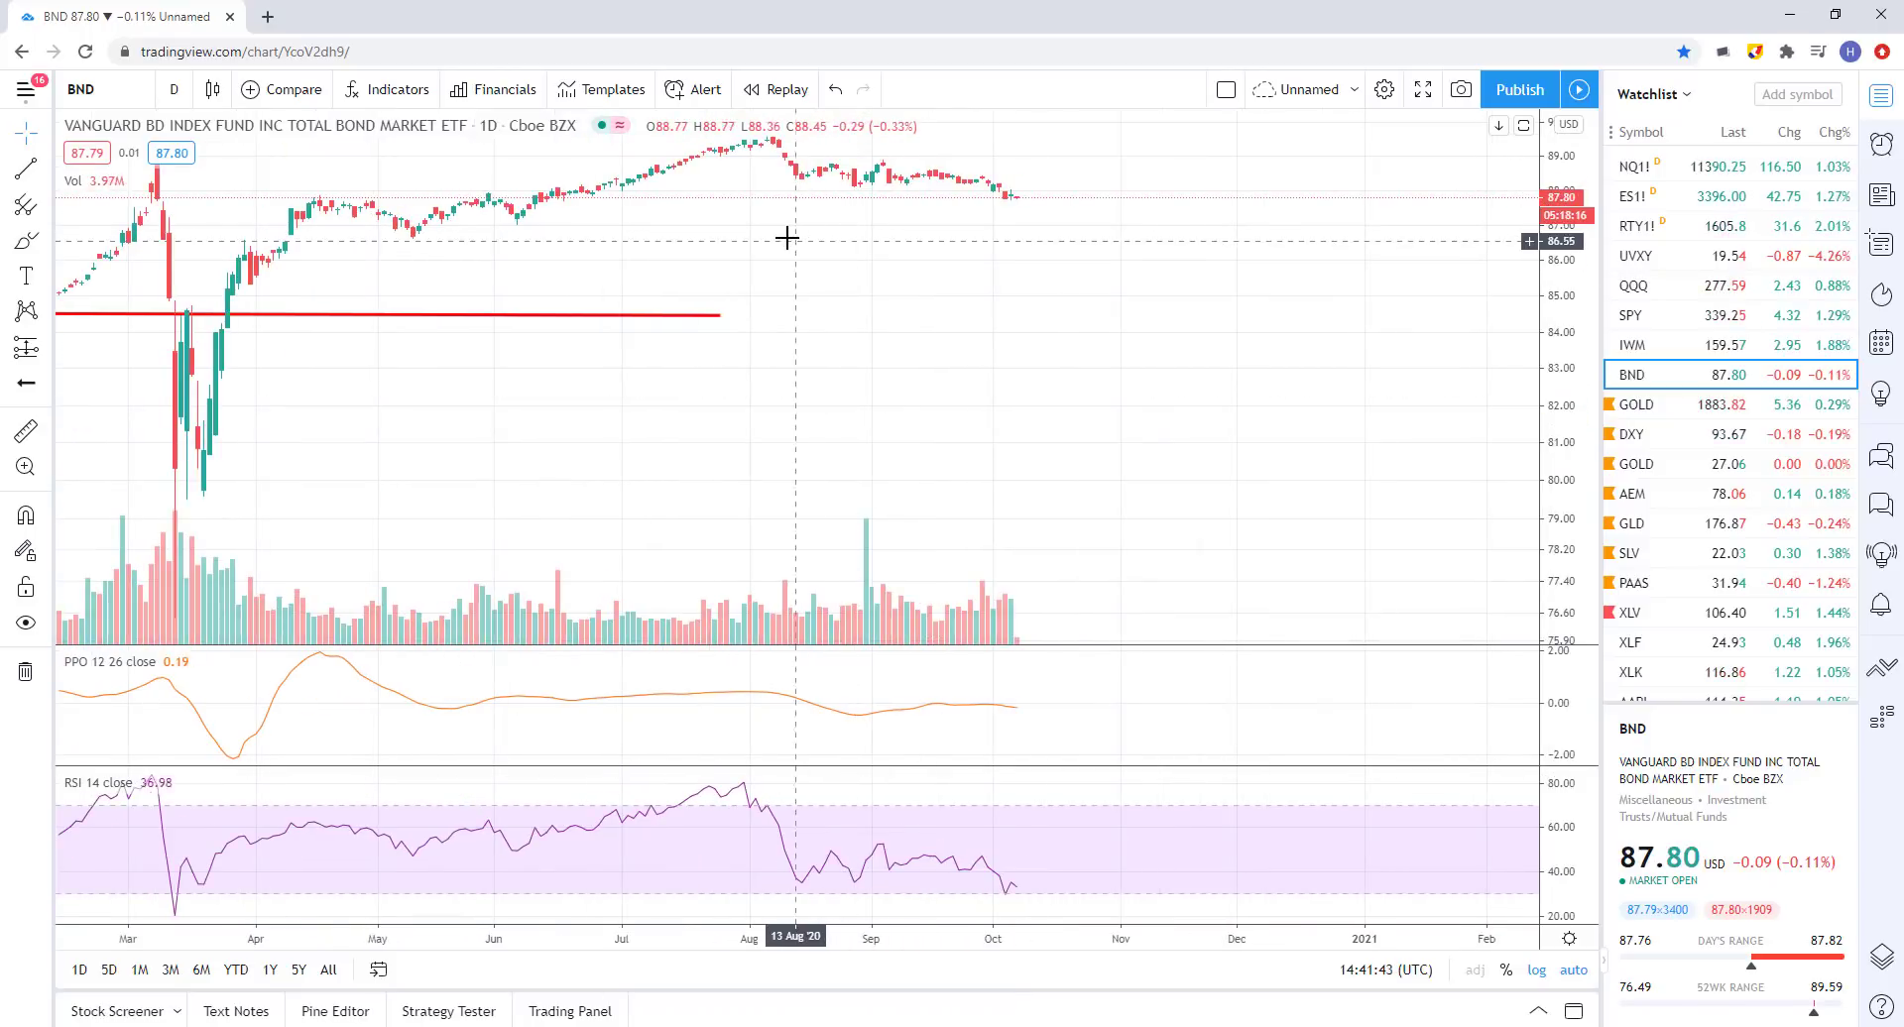
scroll(813, 243, up, 1)
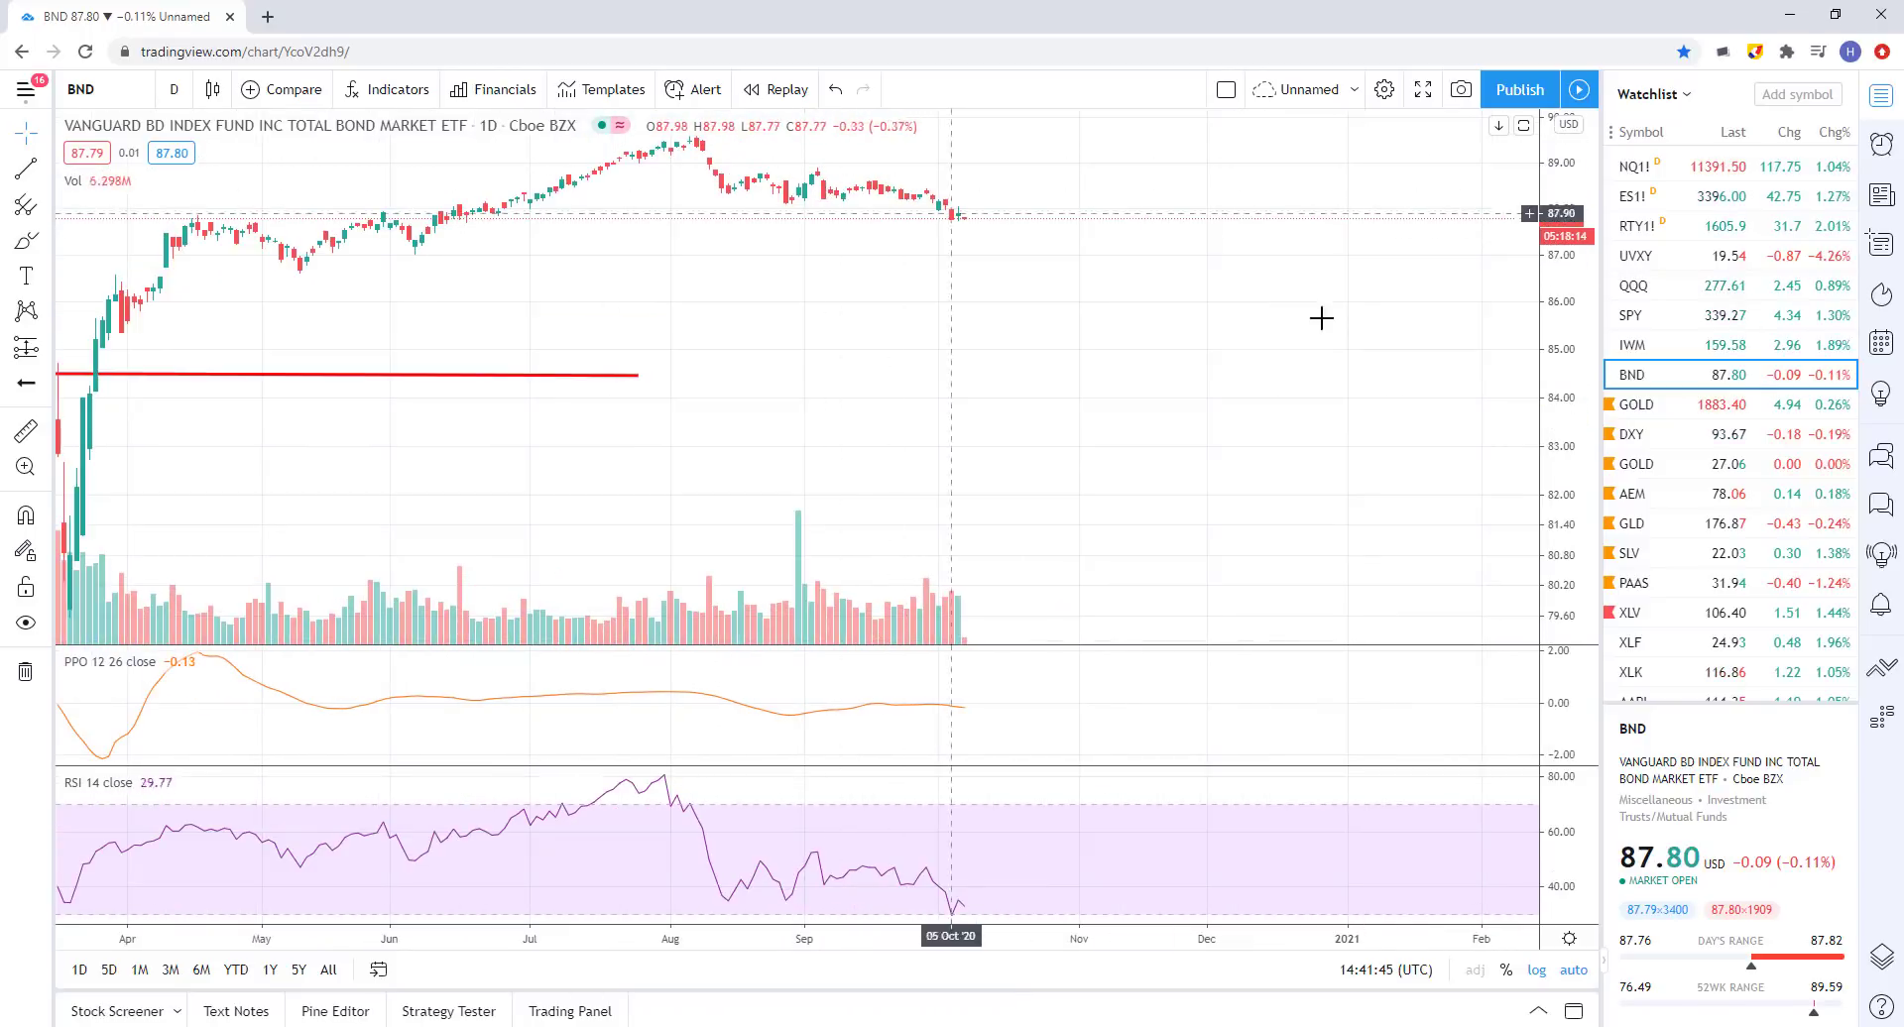
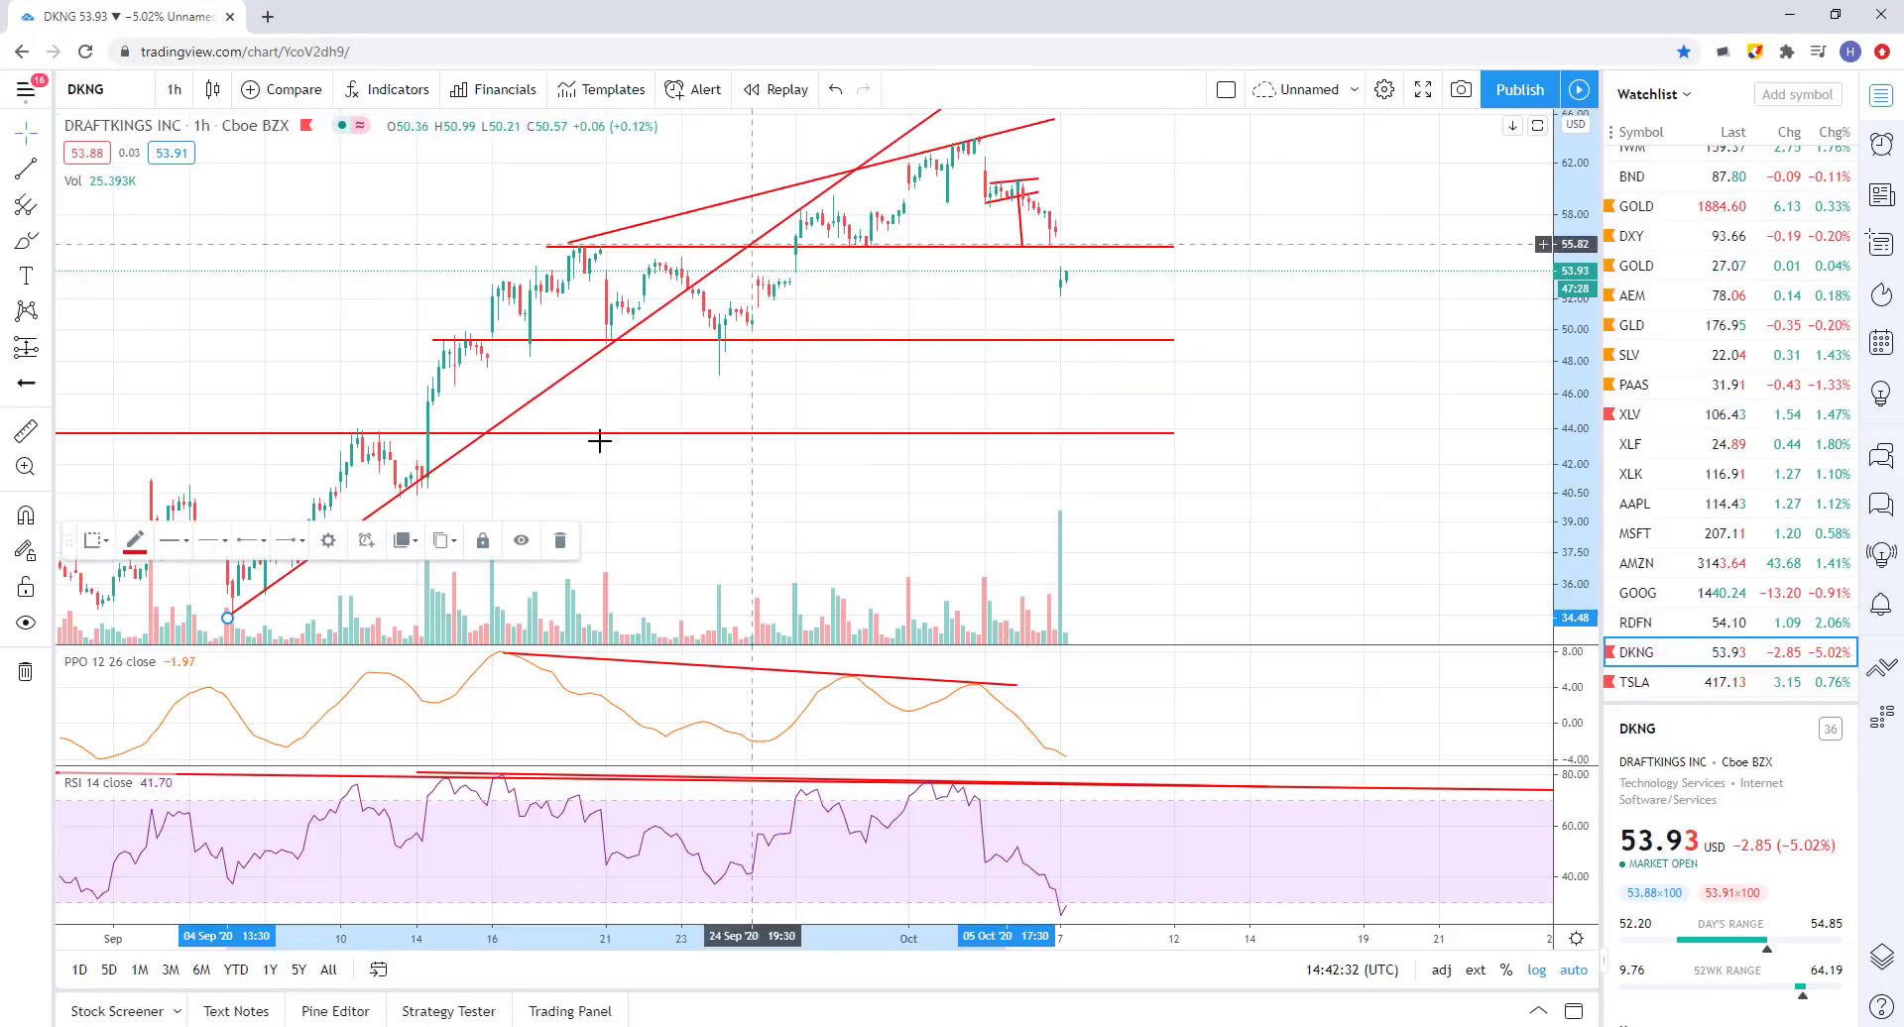
- On the DKNG hourly chart, shift the steep rising trendline to a later date so it runs along the late-September low
scroll(714, 436, down, 2)
click(607, 599)
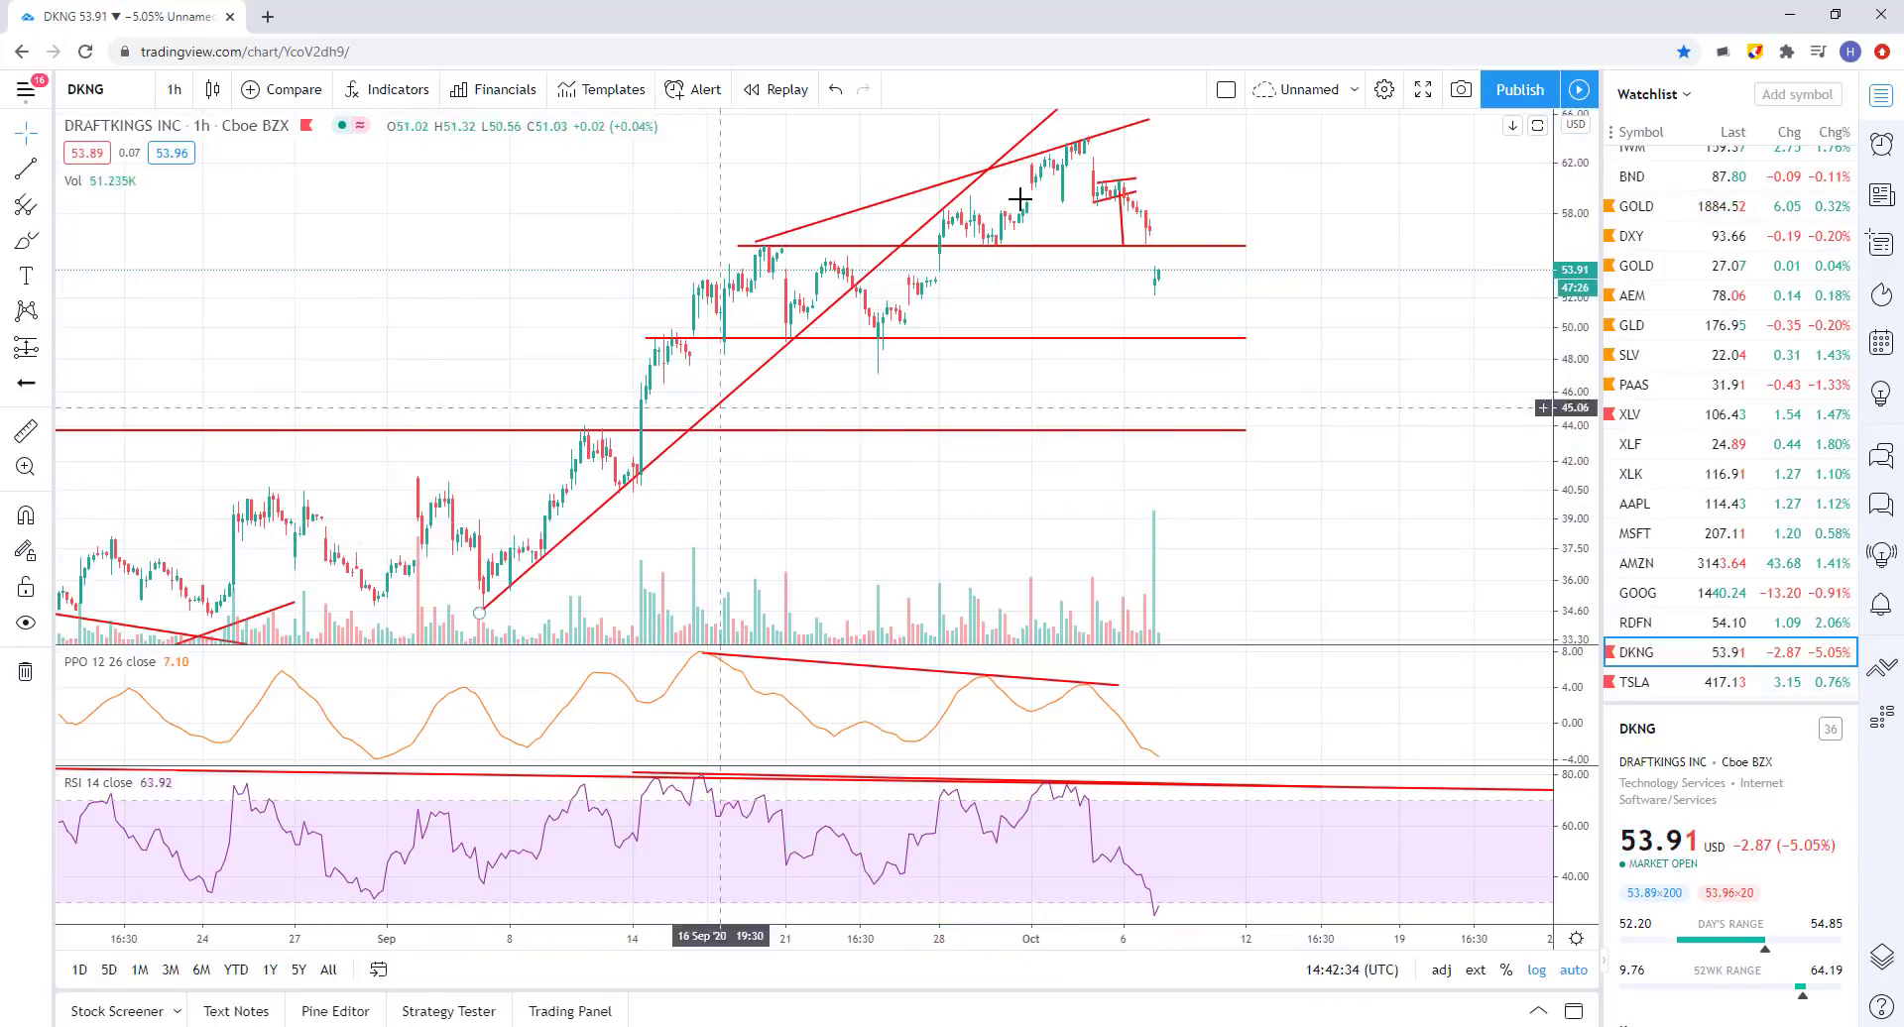
click(1059, 117)
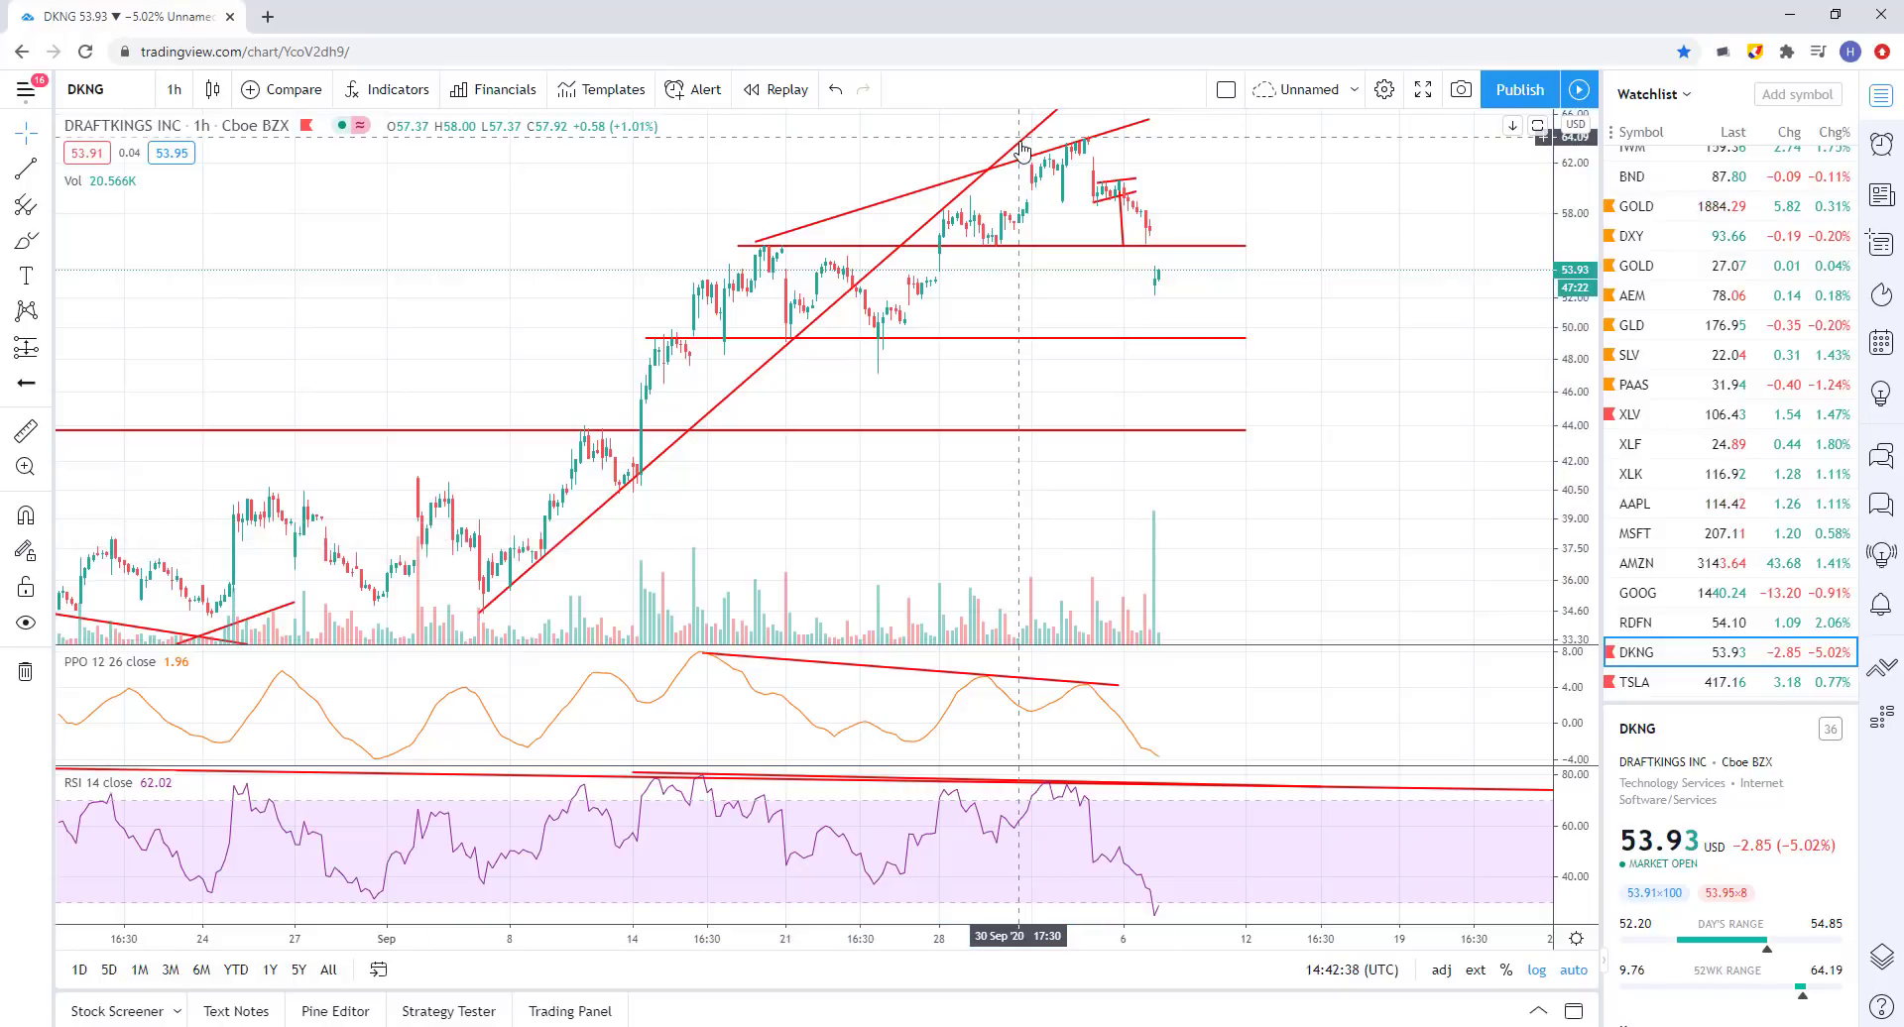
scroll(1021, 148, down, 1)
scroll(953, 151, up, 2)
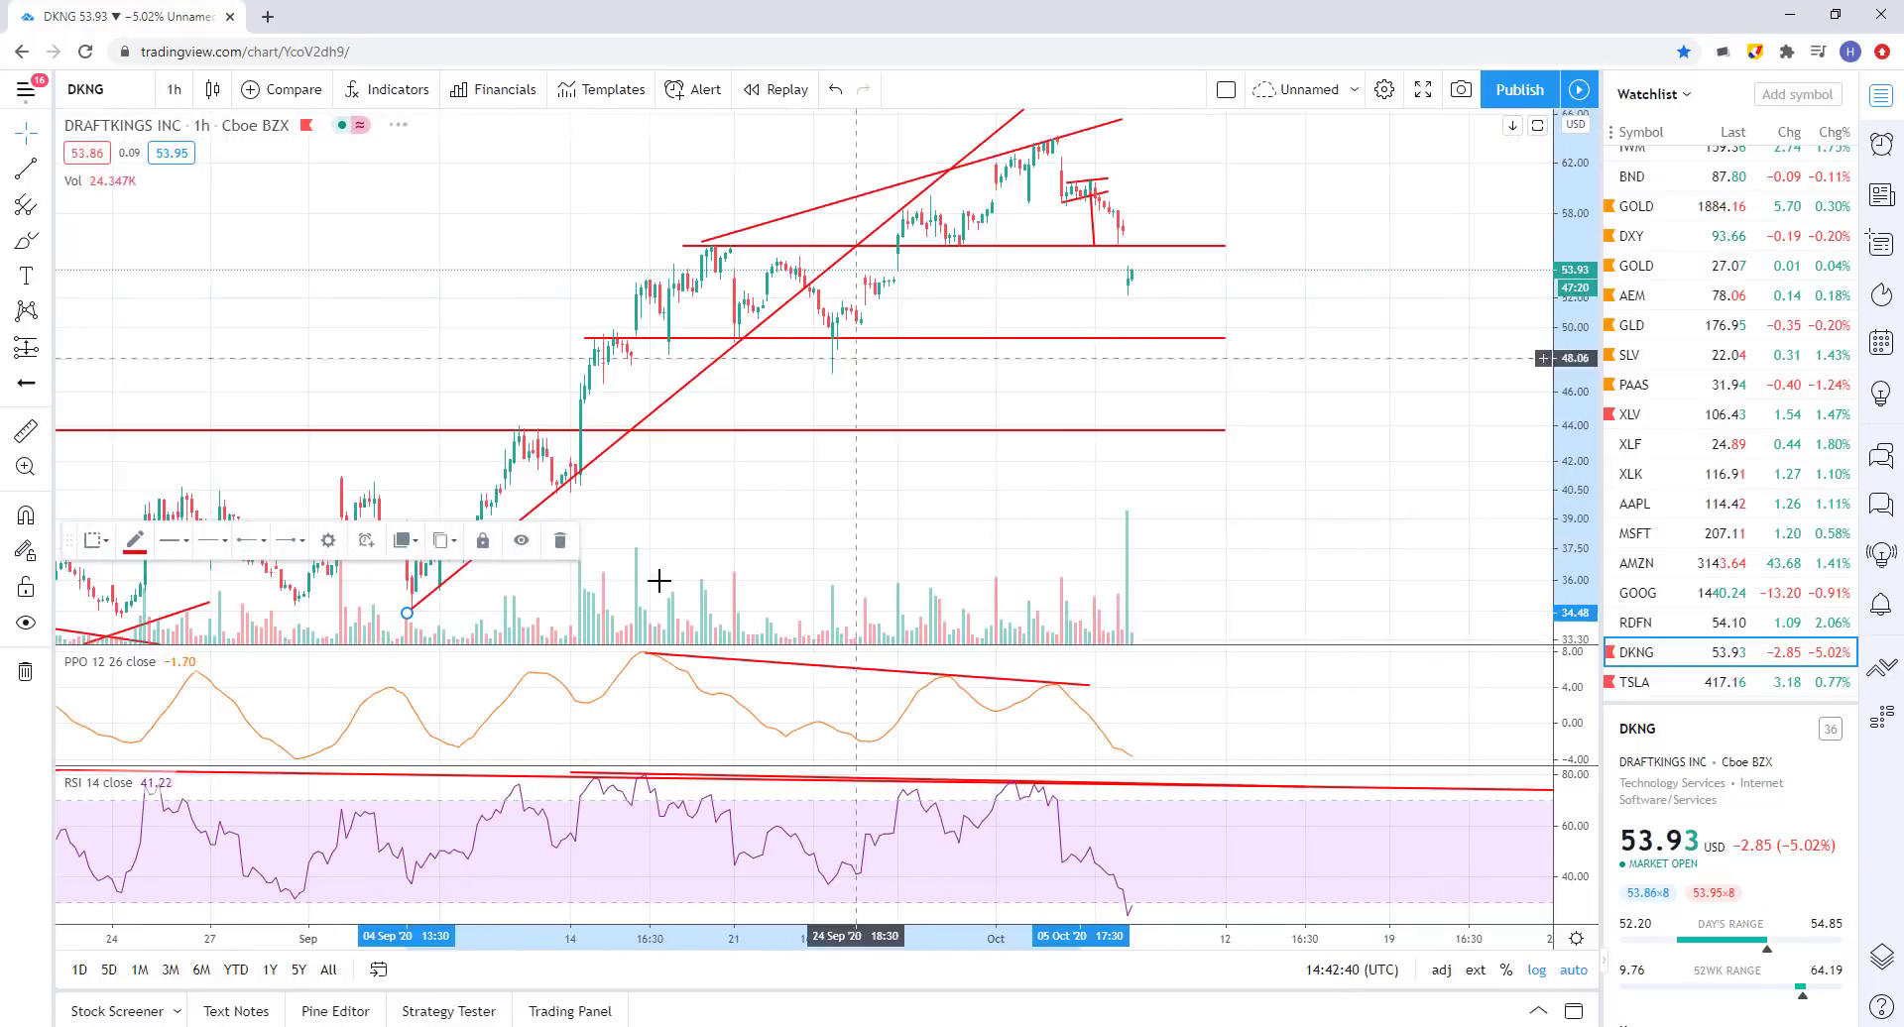
click(999, 122)
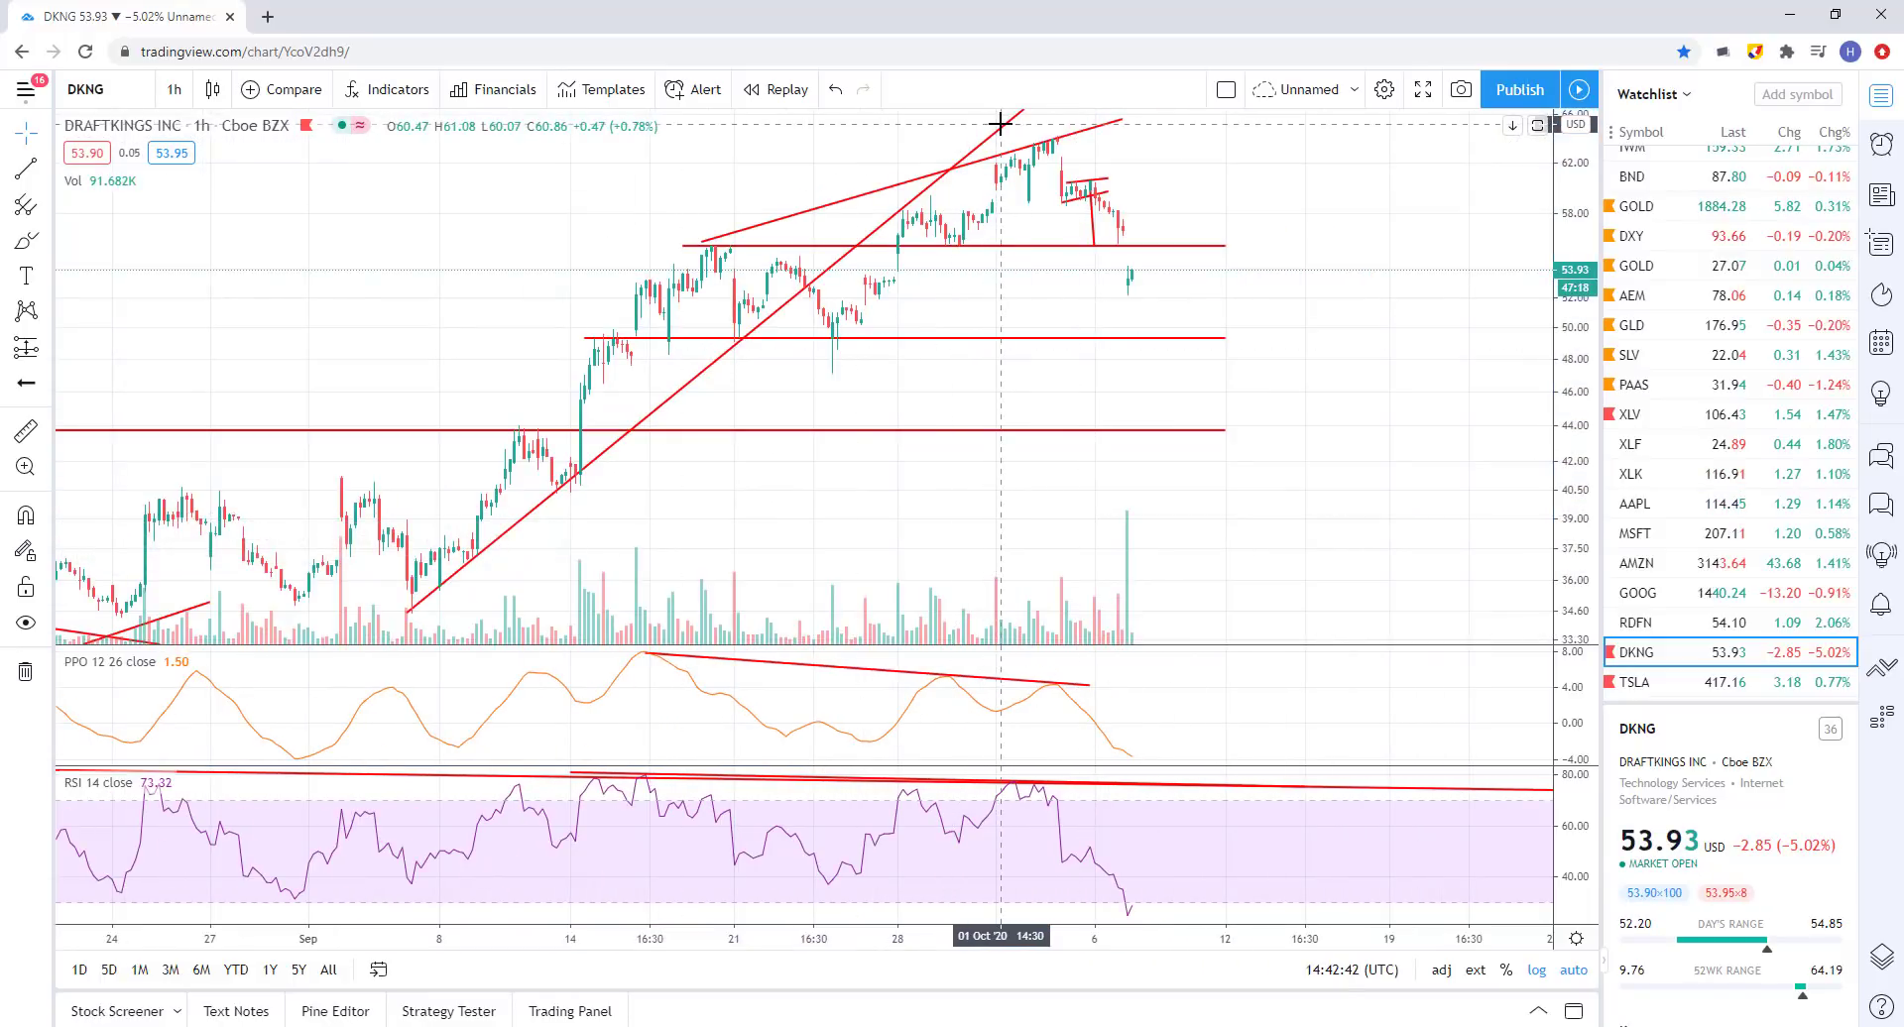
drag(1003, 136, 1054, 156)
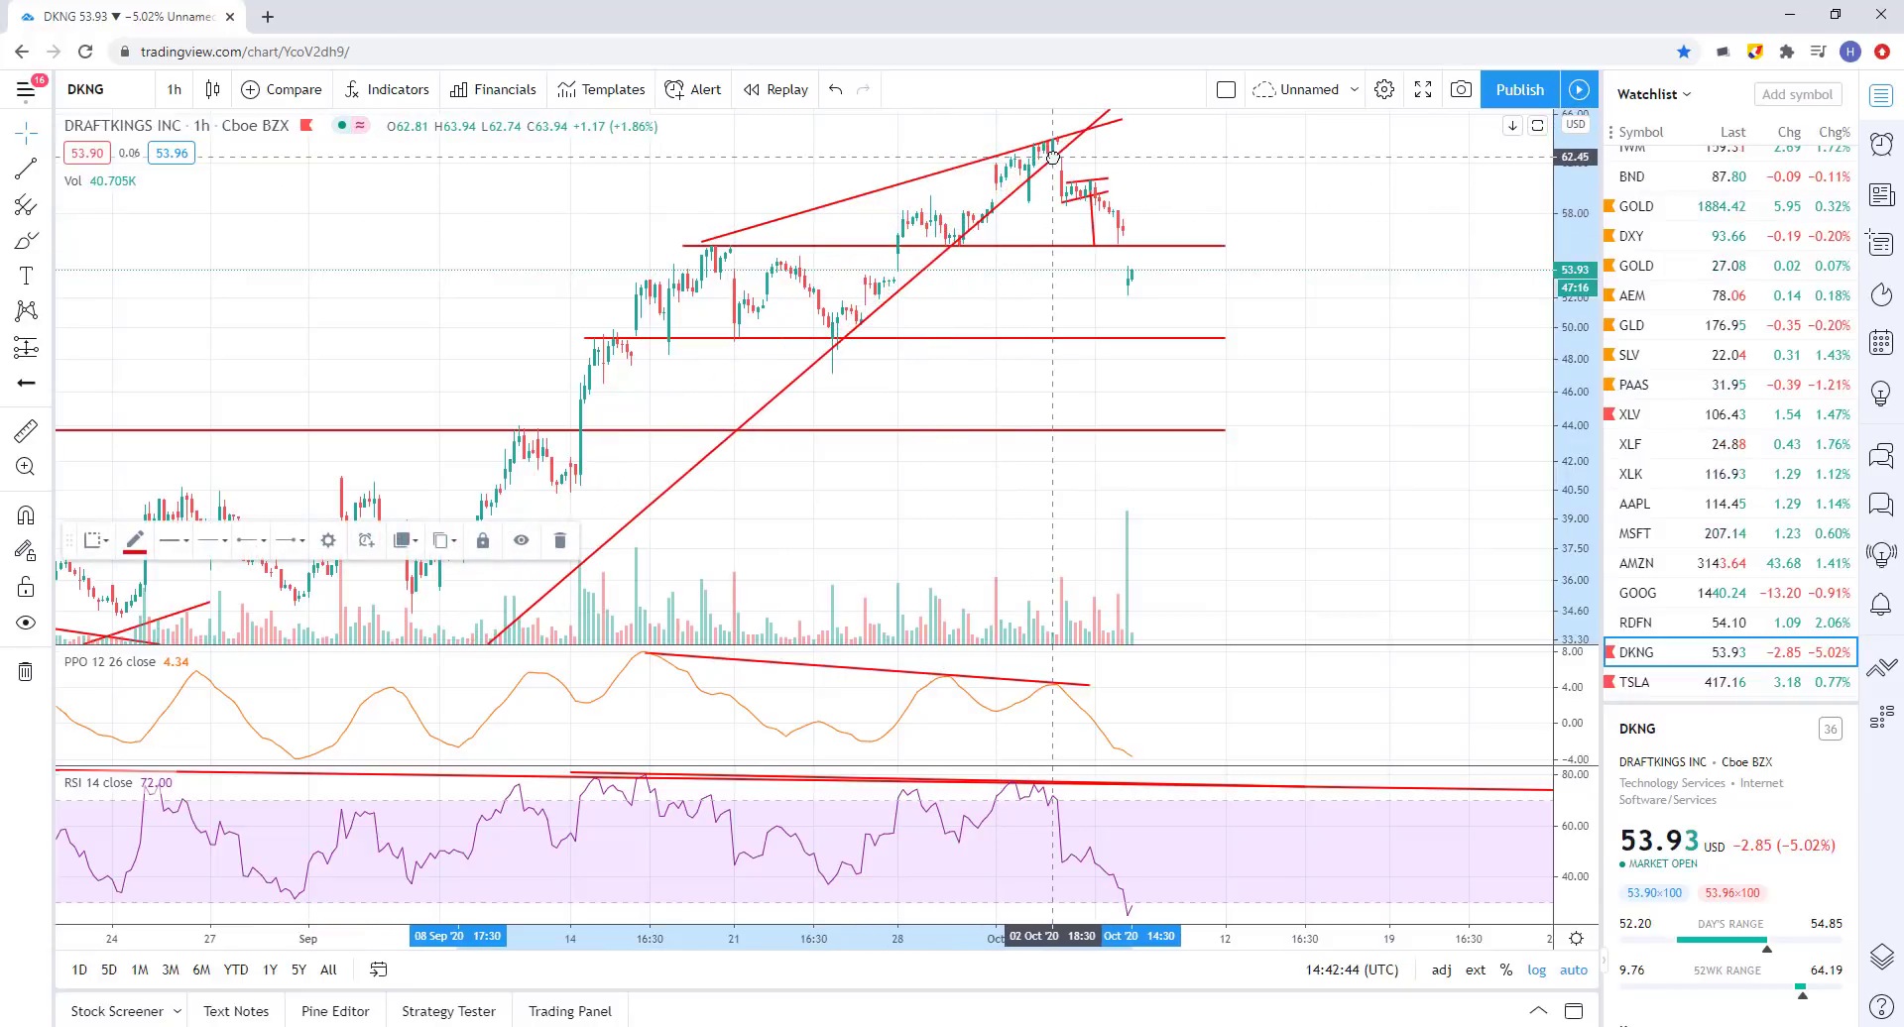
scroll(752, 429, down, 3)
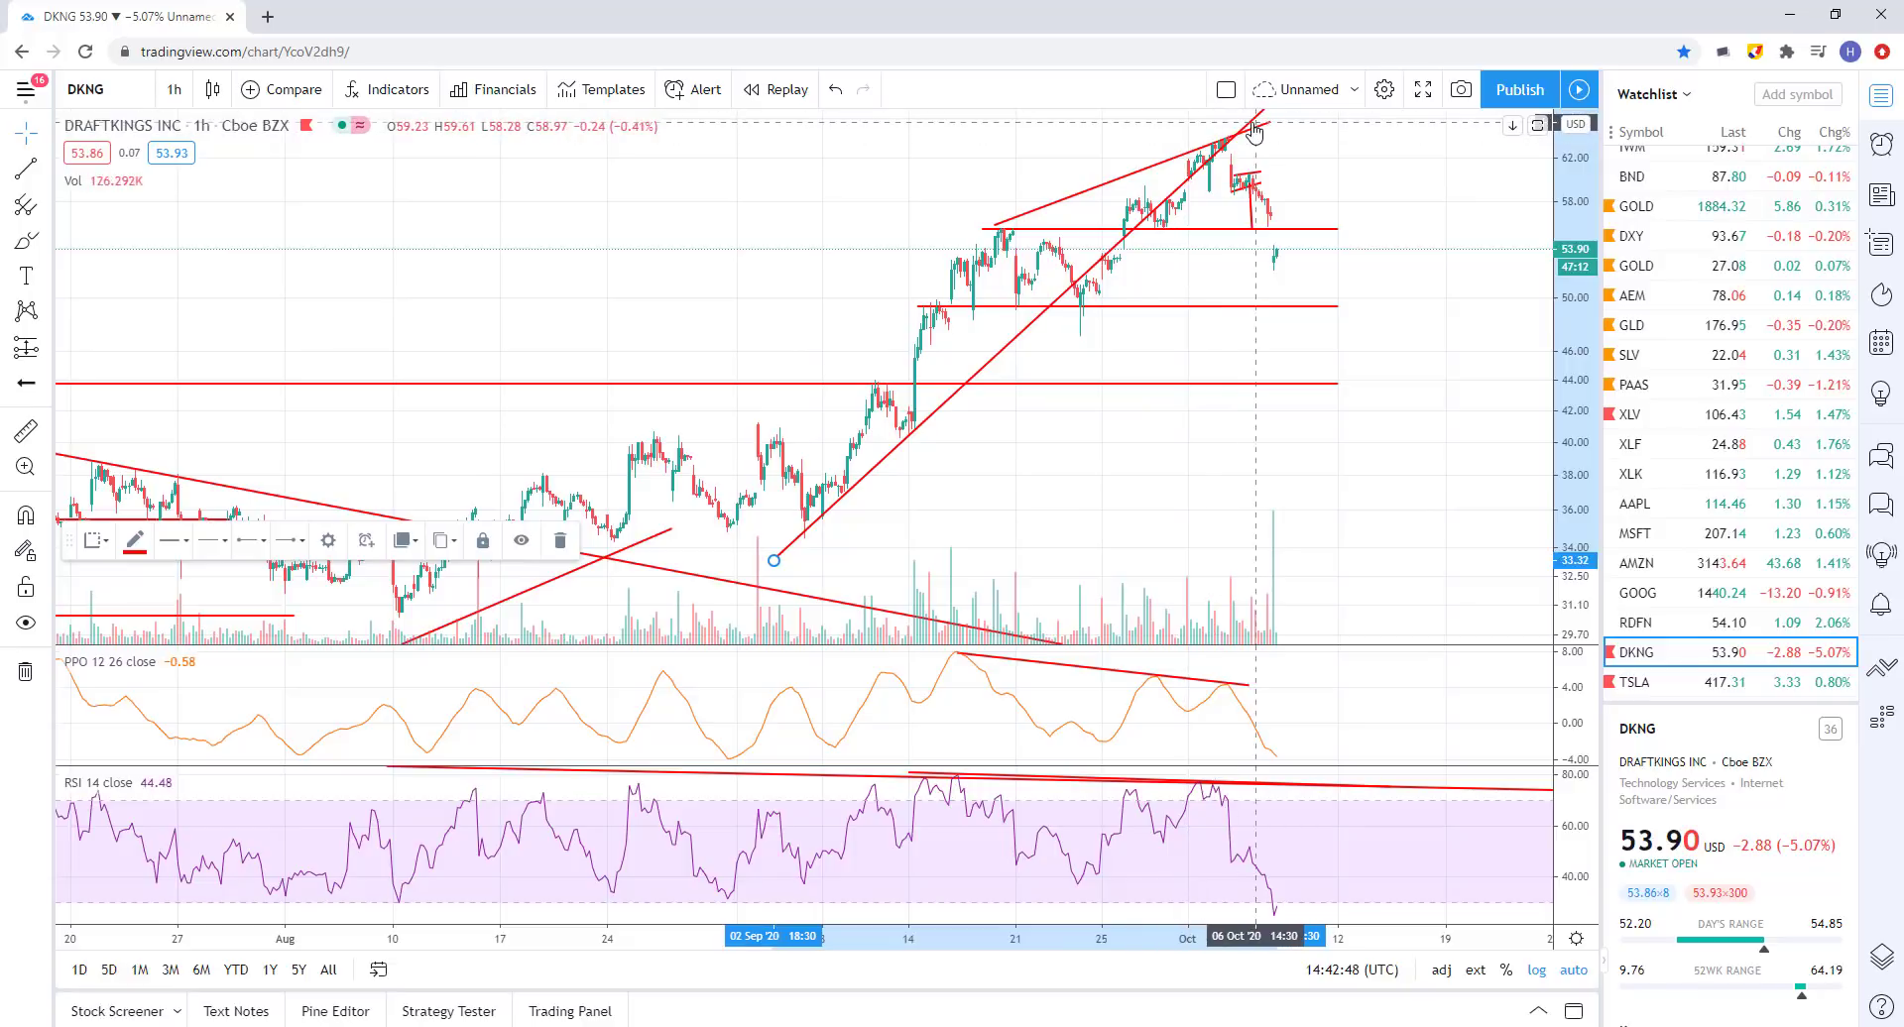
- Redraw the DKNG rising trendline through the late-September lows, from about 42.36 on 17 September to about 64.24 on 6 October
drag(1229, 148, 1271, 251)
scroll(1128, 456, down, 3)
scroll(1140, 413, up, 5)
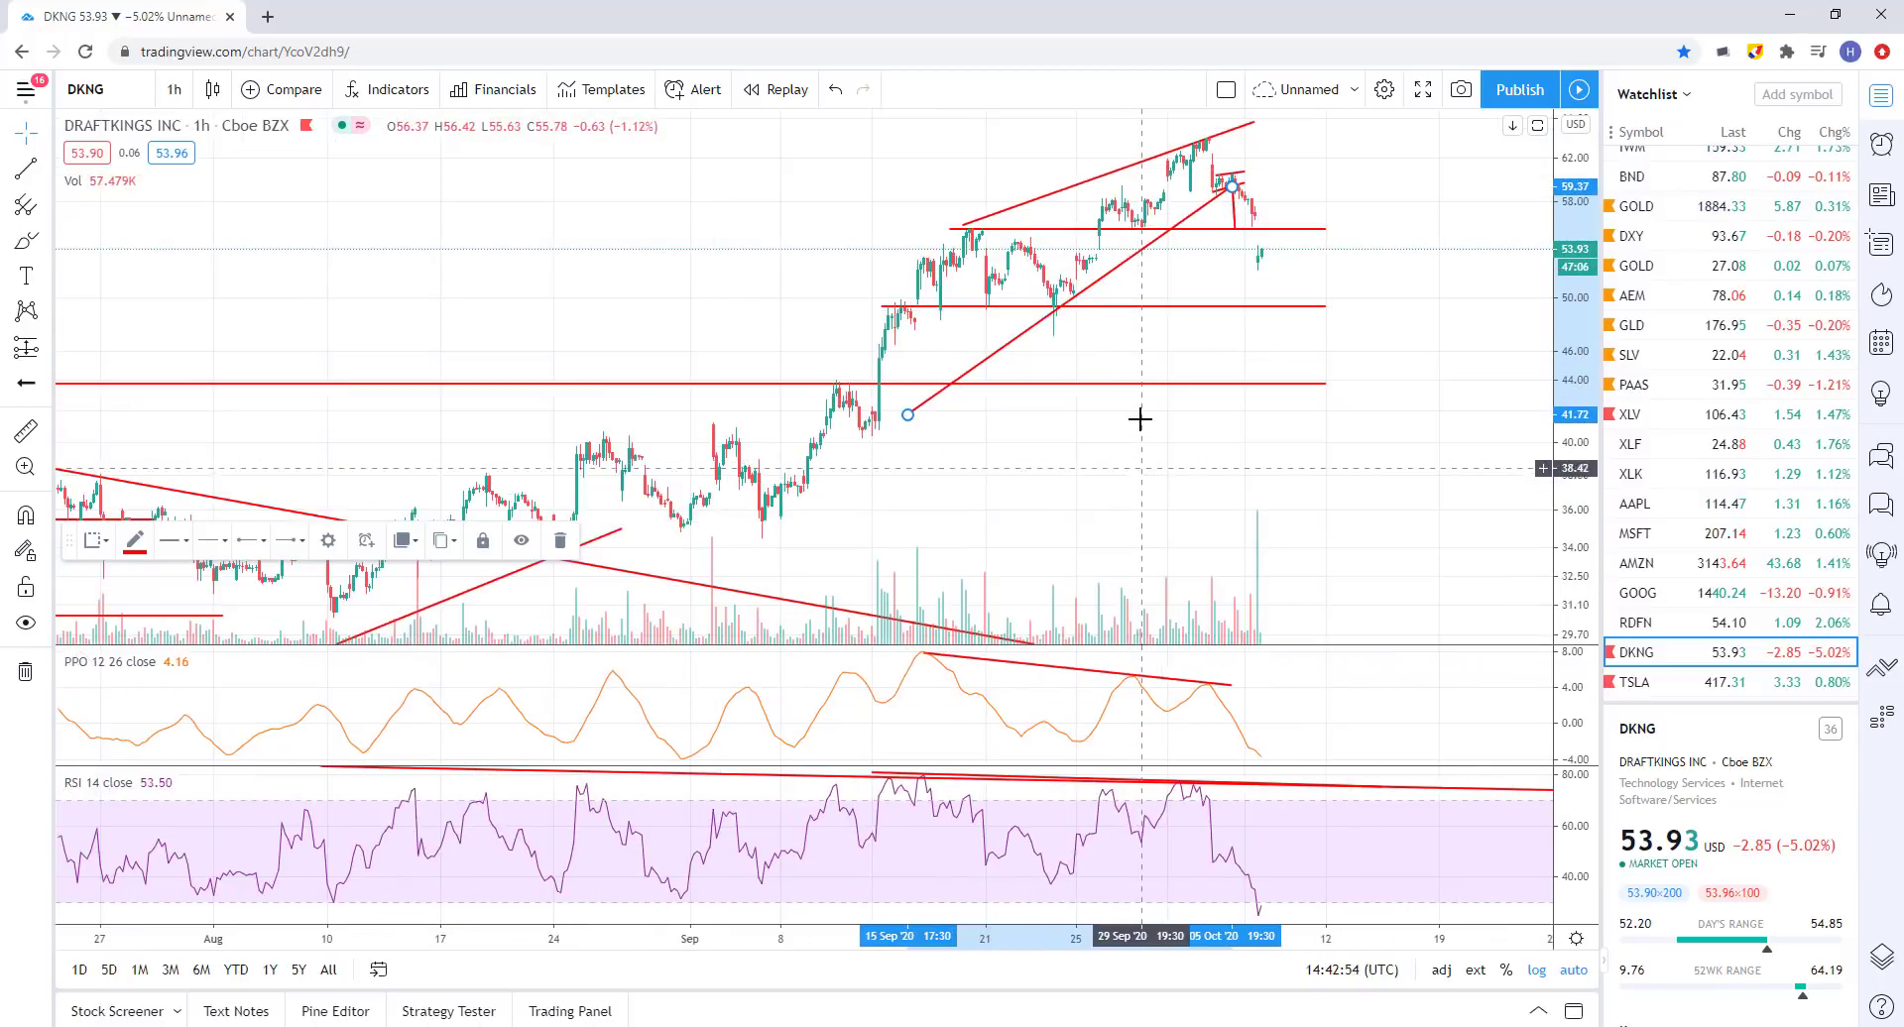
drag(1128, 191, 1151, 146)
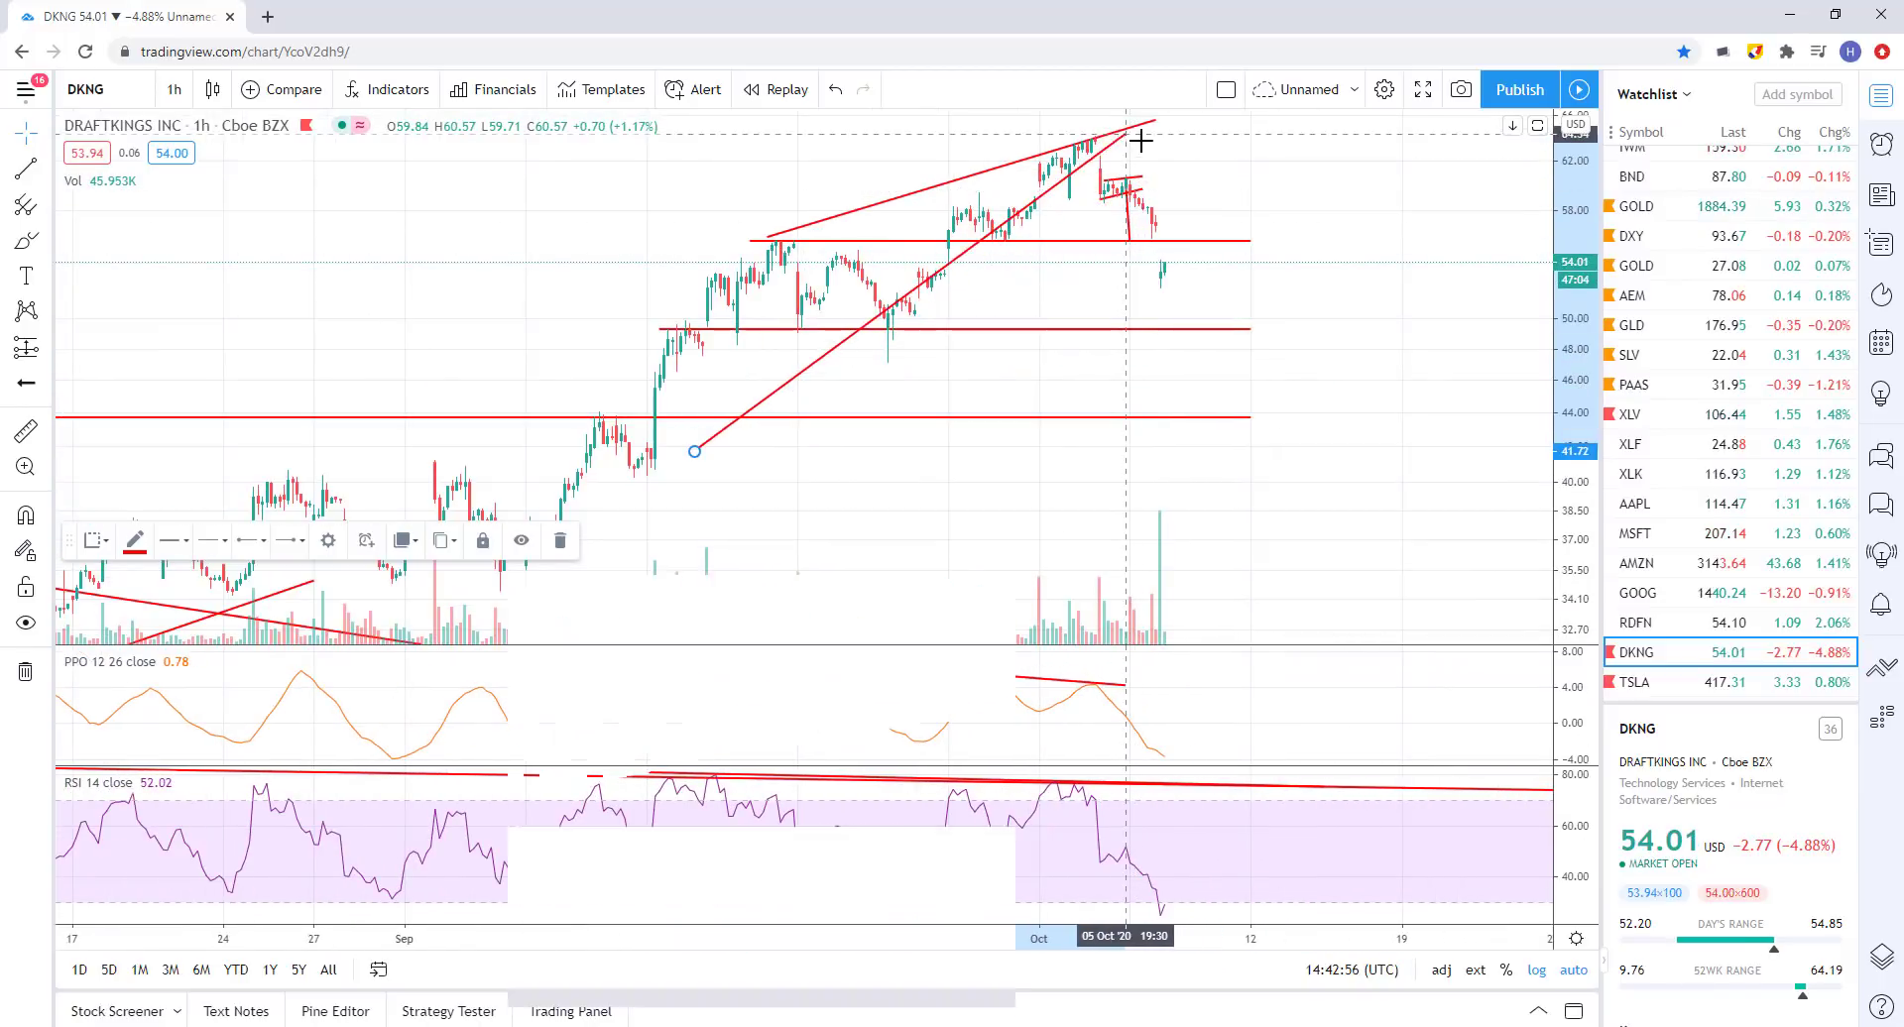
drag(695, 452, 389, 509)
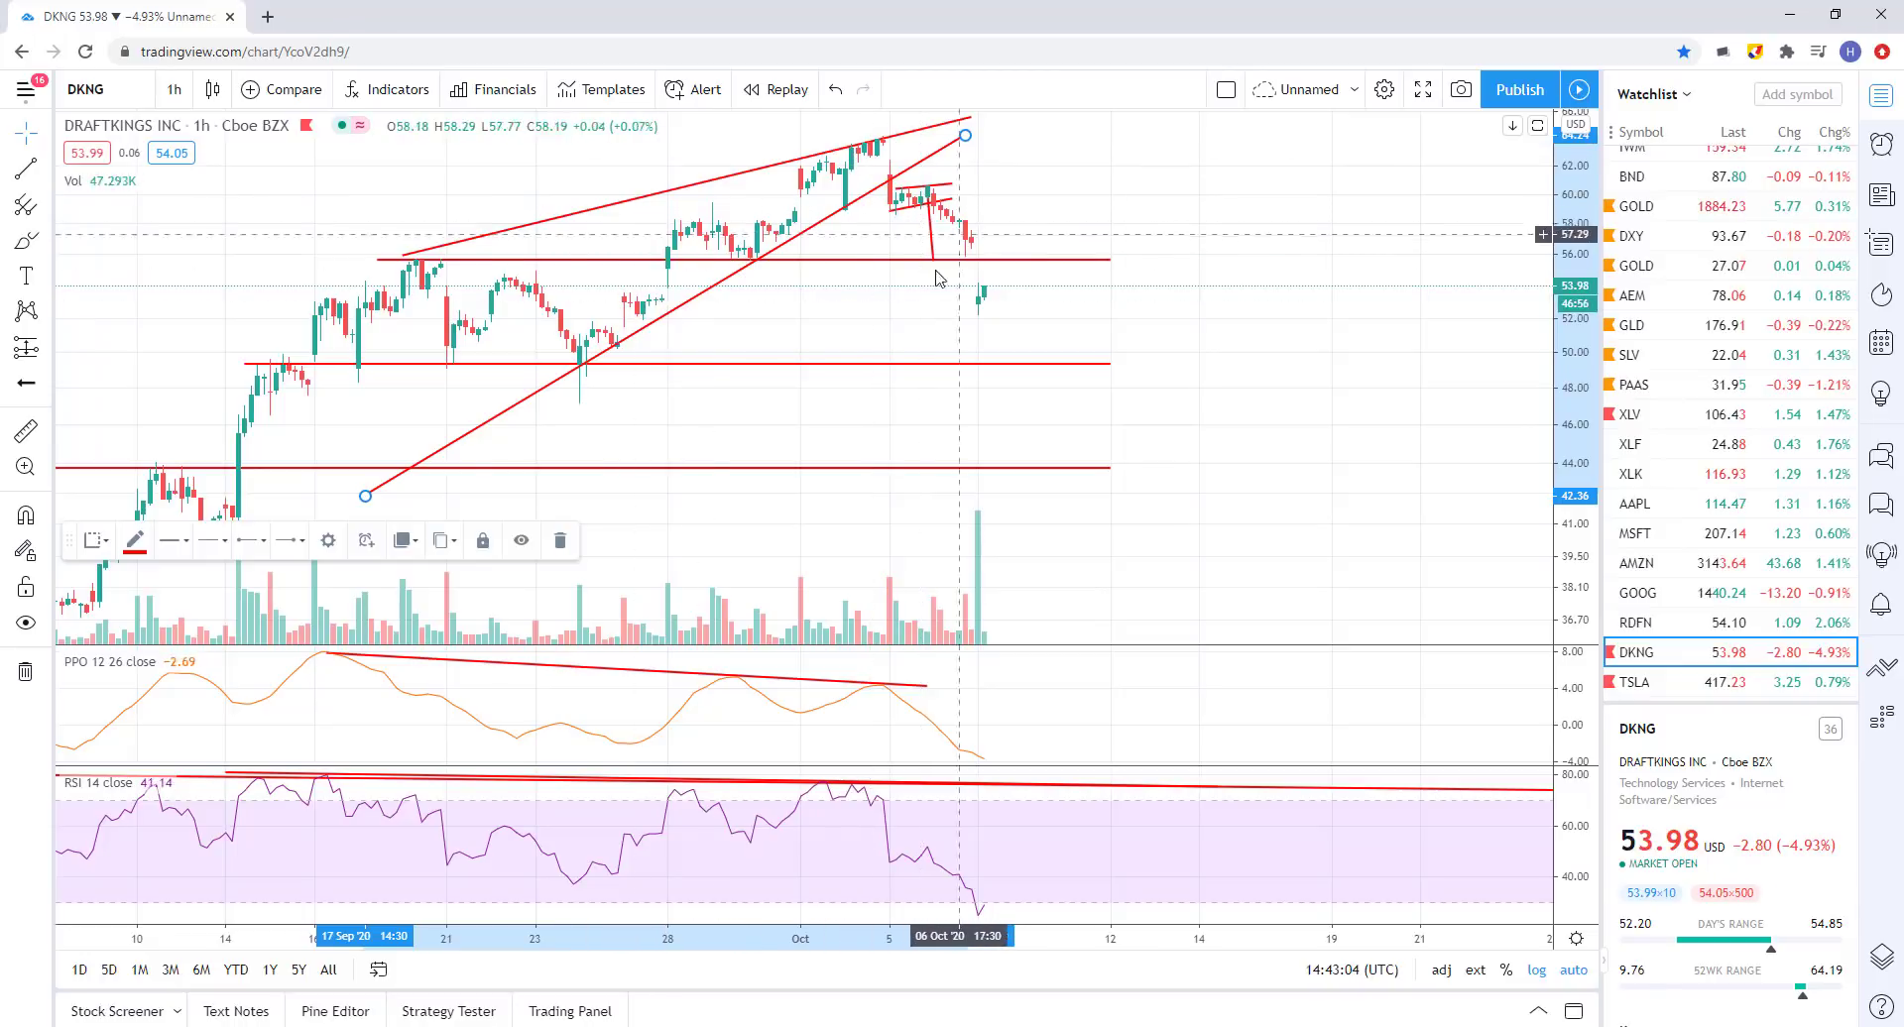
- Examine the latest DKNG candles against the rising wedge, the small flag and the three red horizontal levels
scroll(922, 213, down, 3)
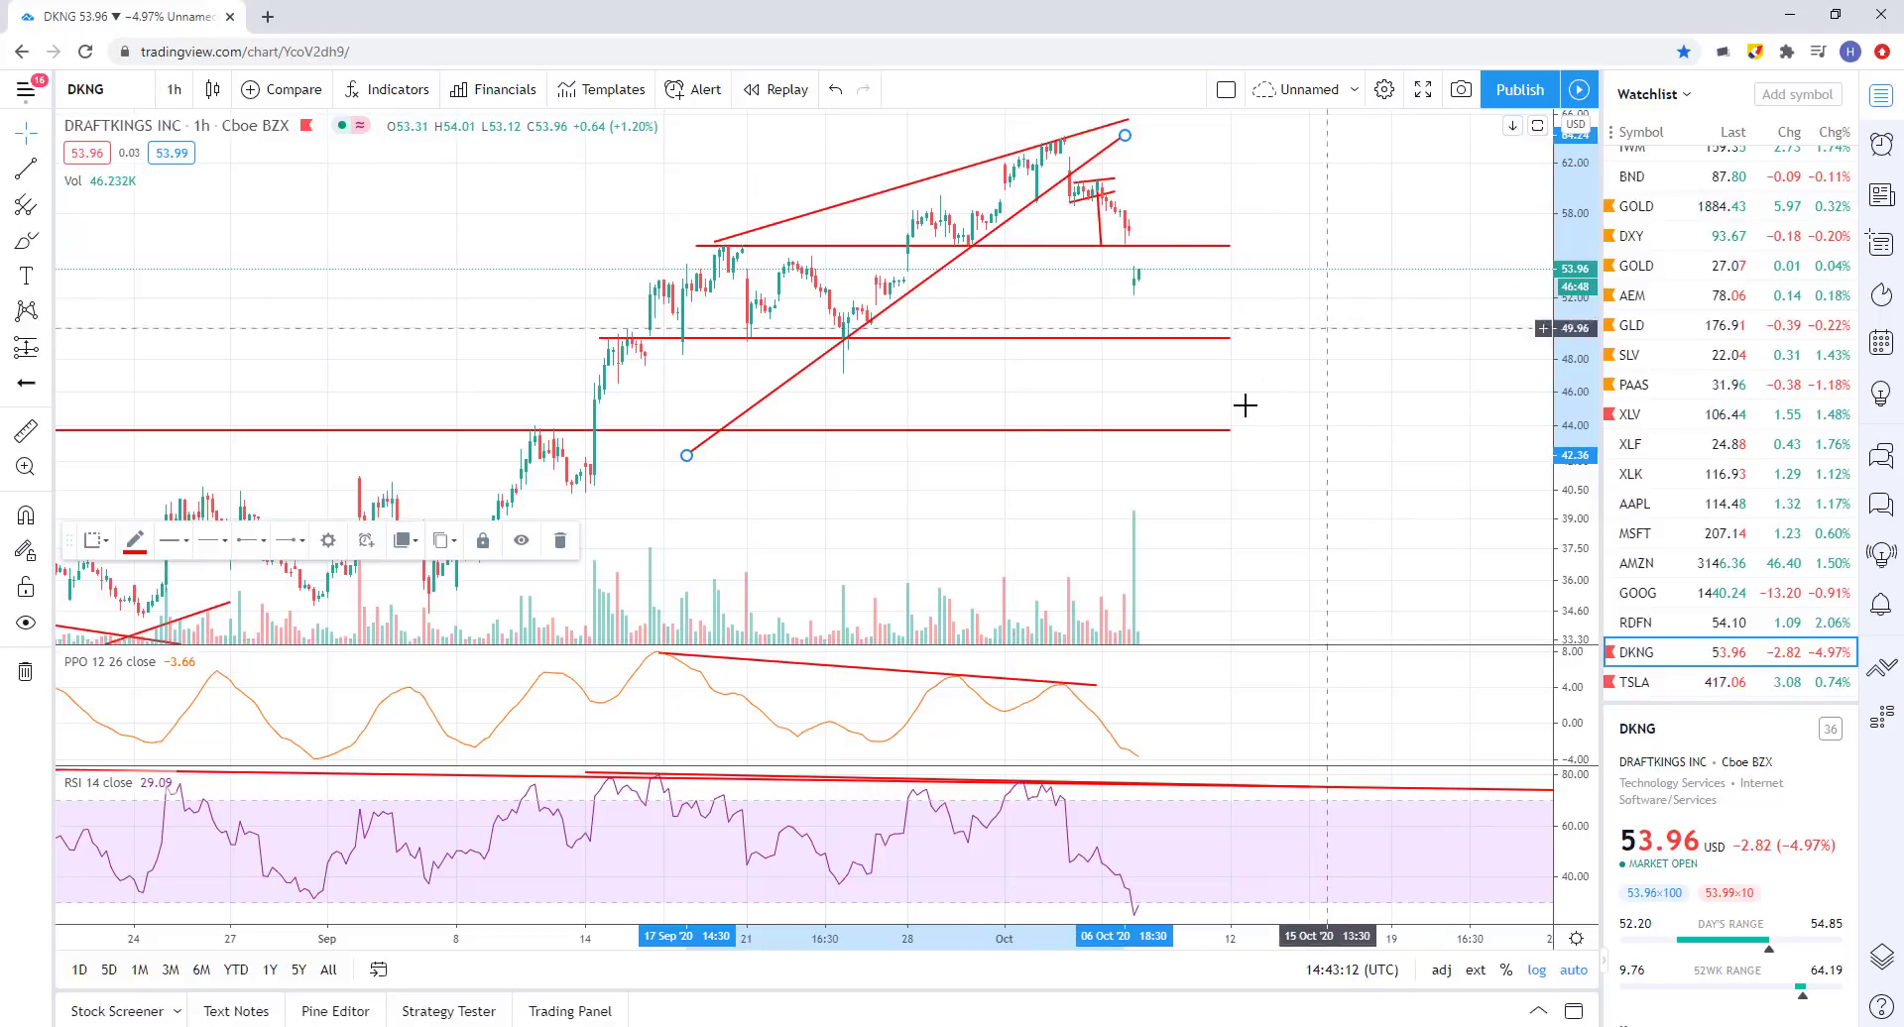
scroll(1240, 357, up, 3)
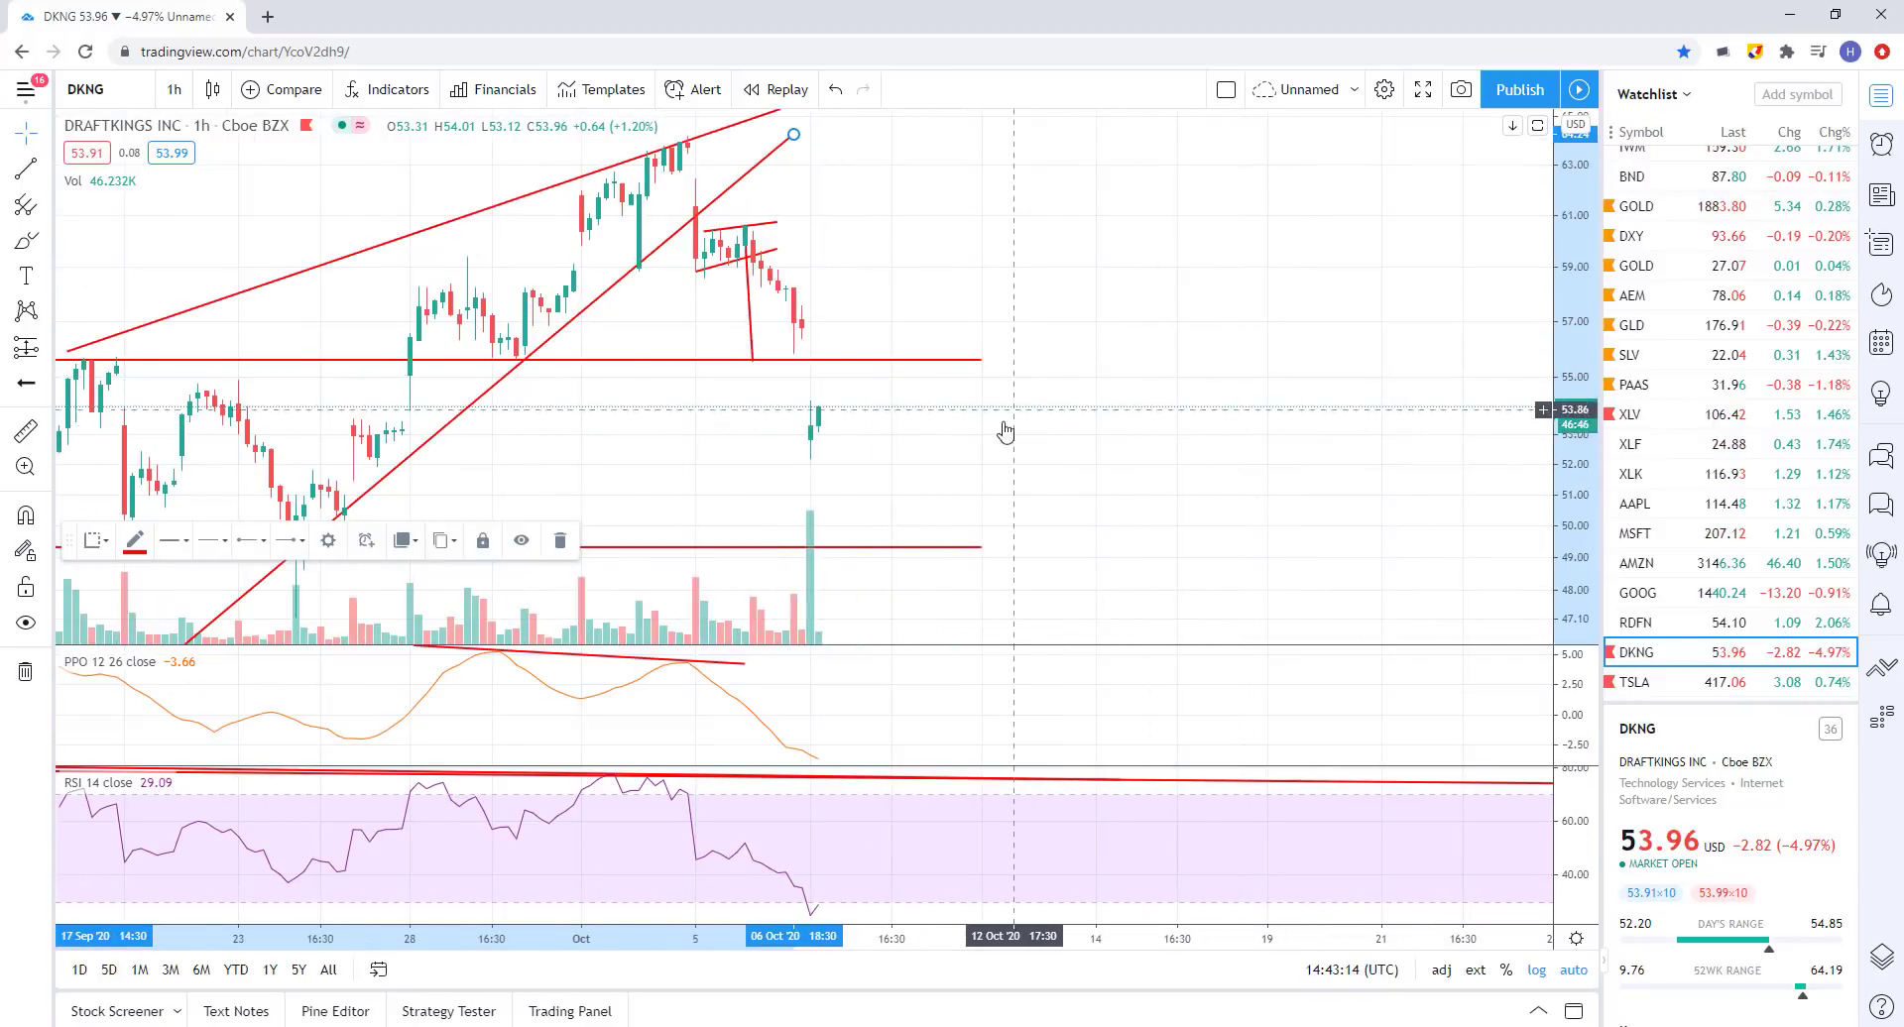
scroll(873, 442, up, 1)
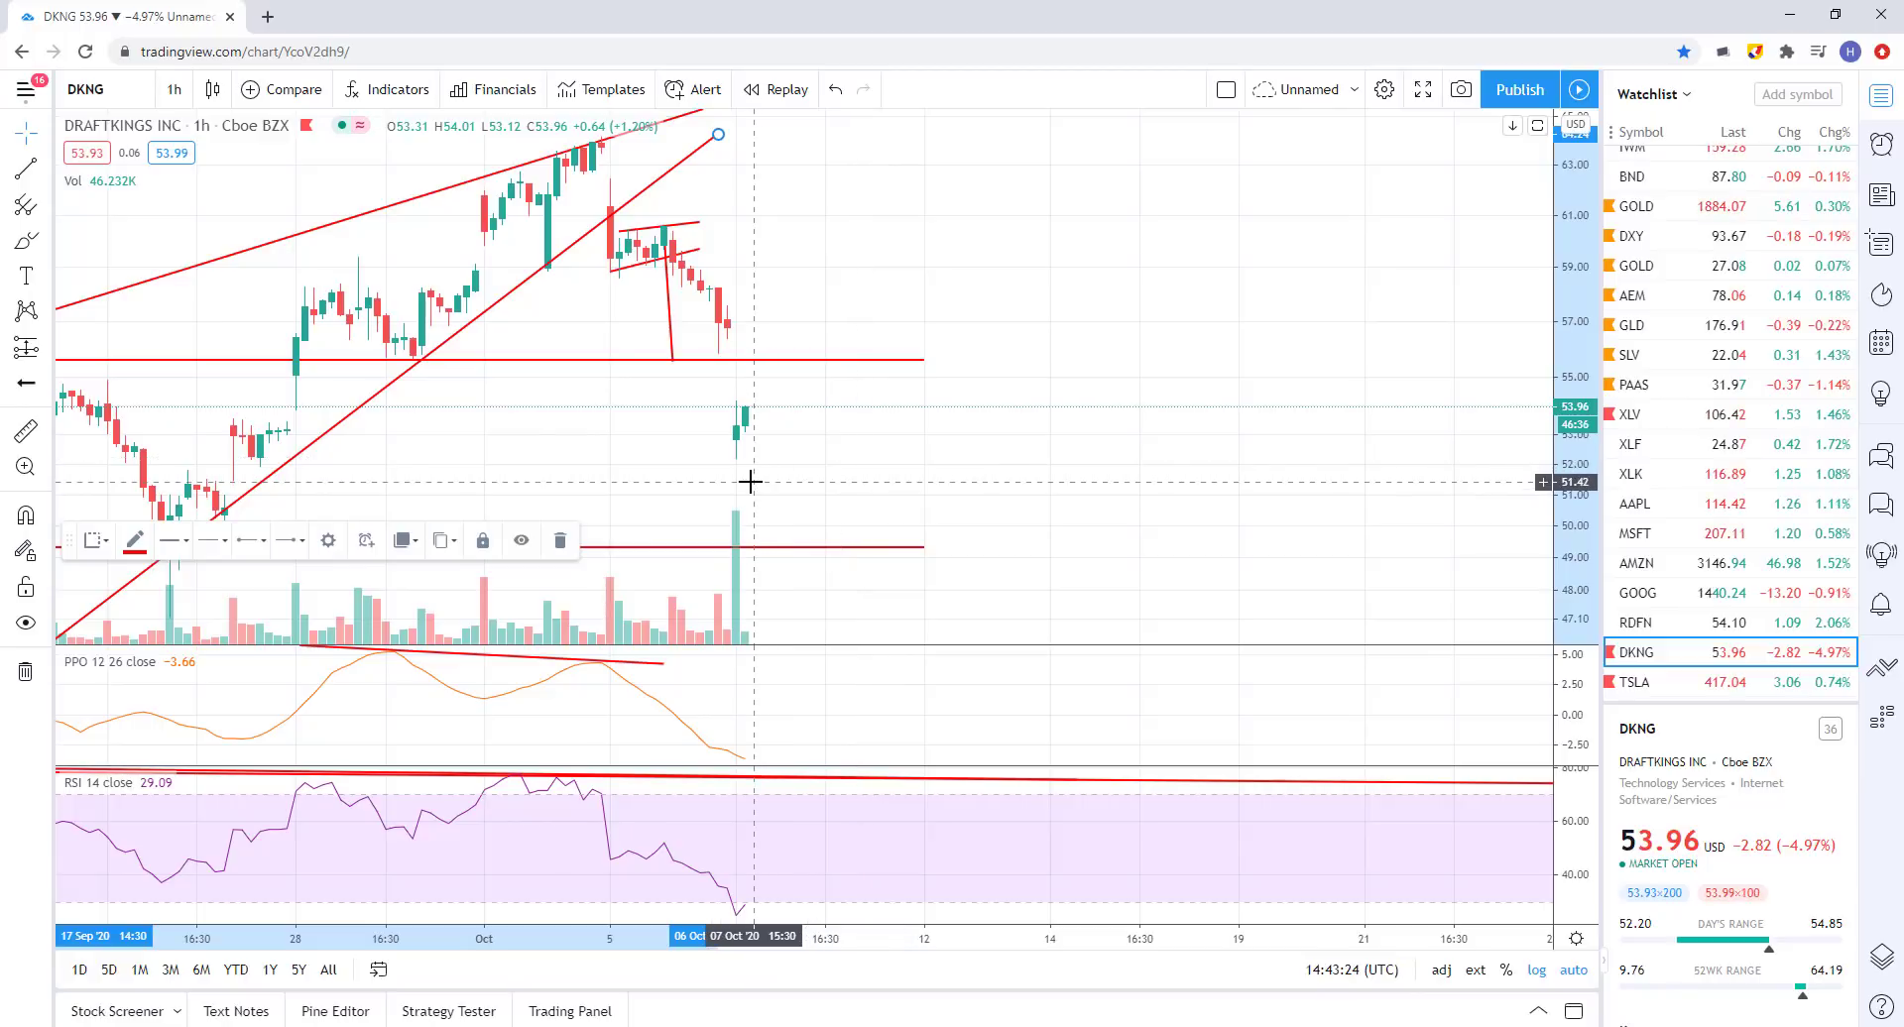
scroll(749, 482, down, 1)
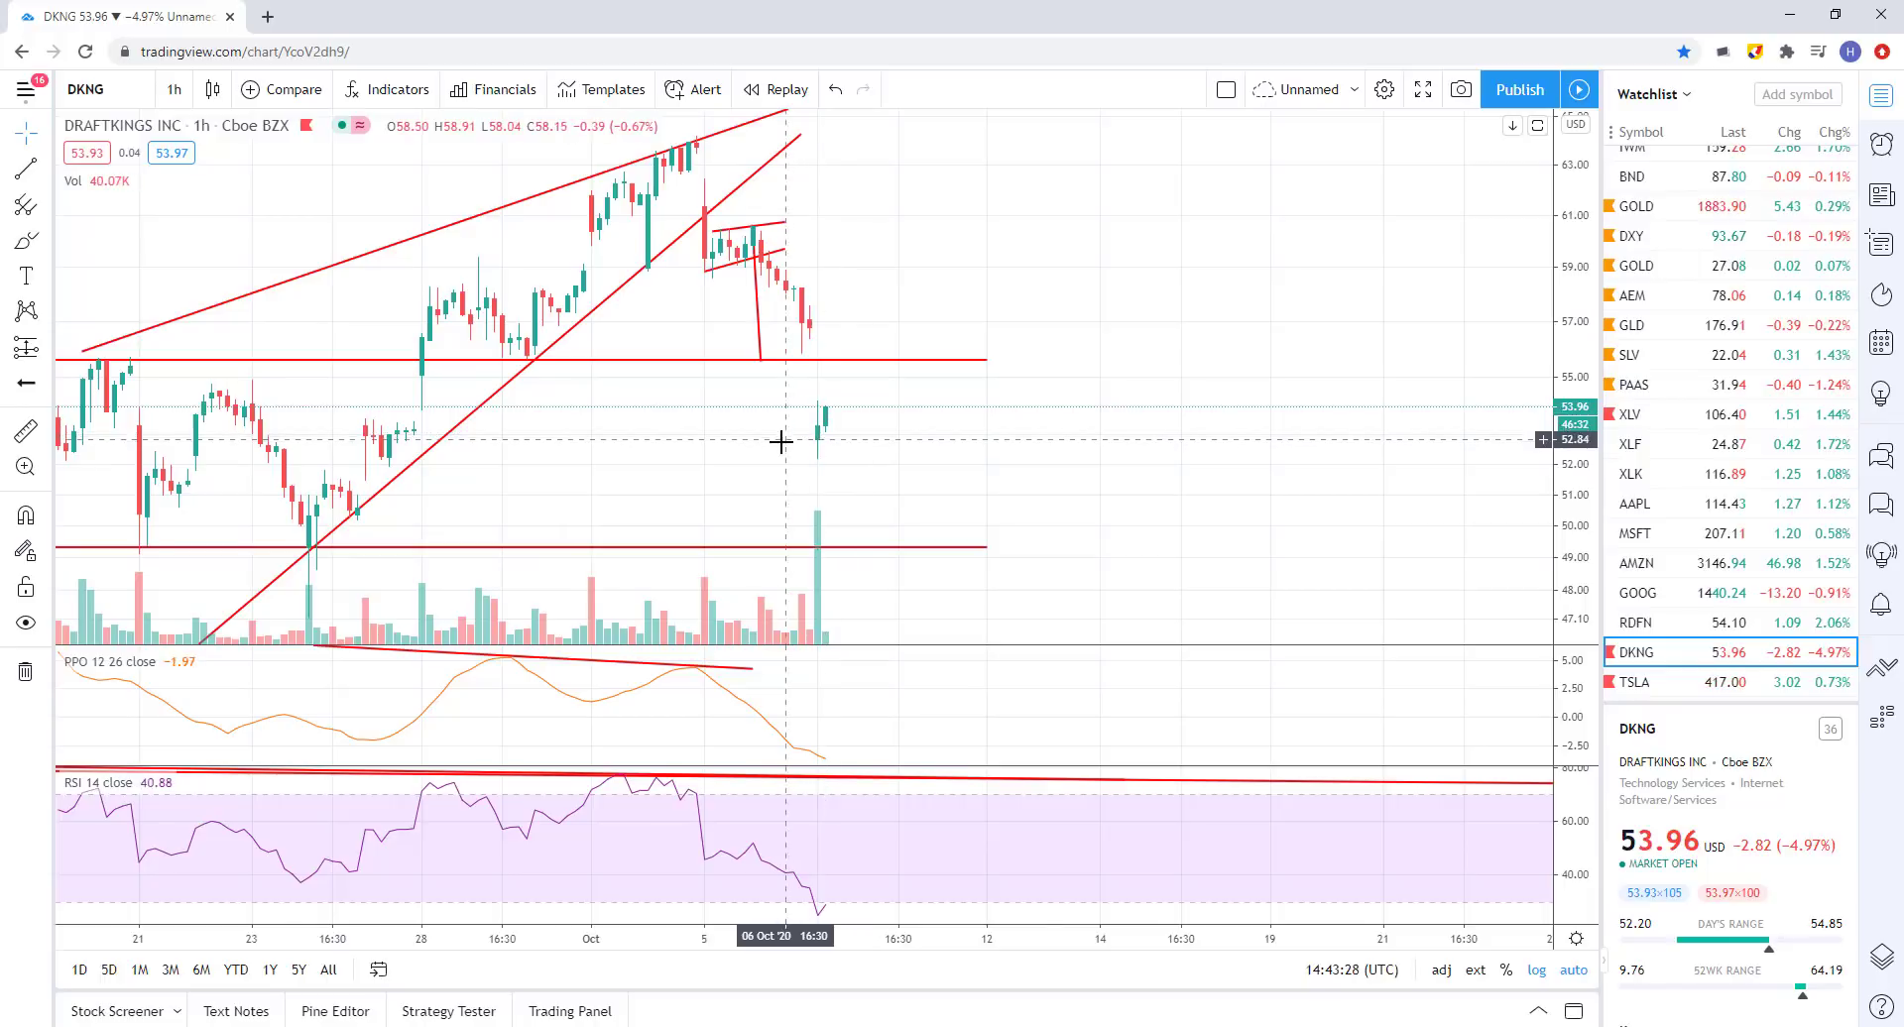
scroll(777, 437, down, 2)
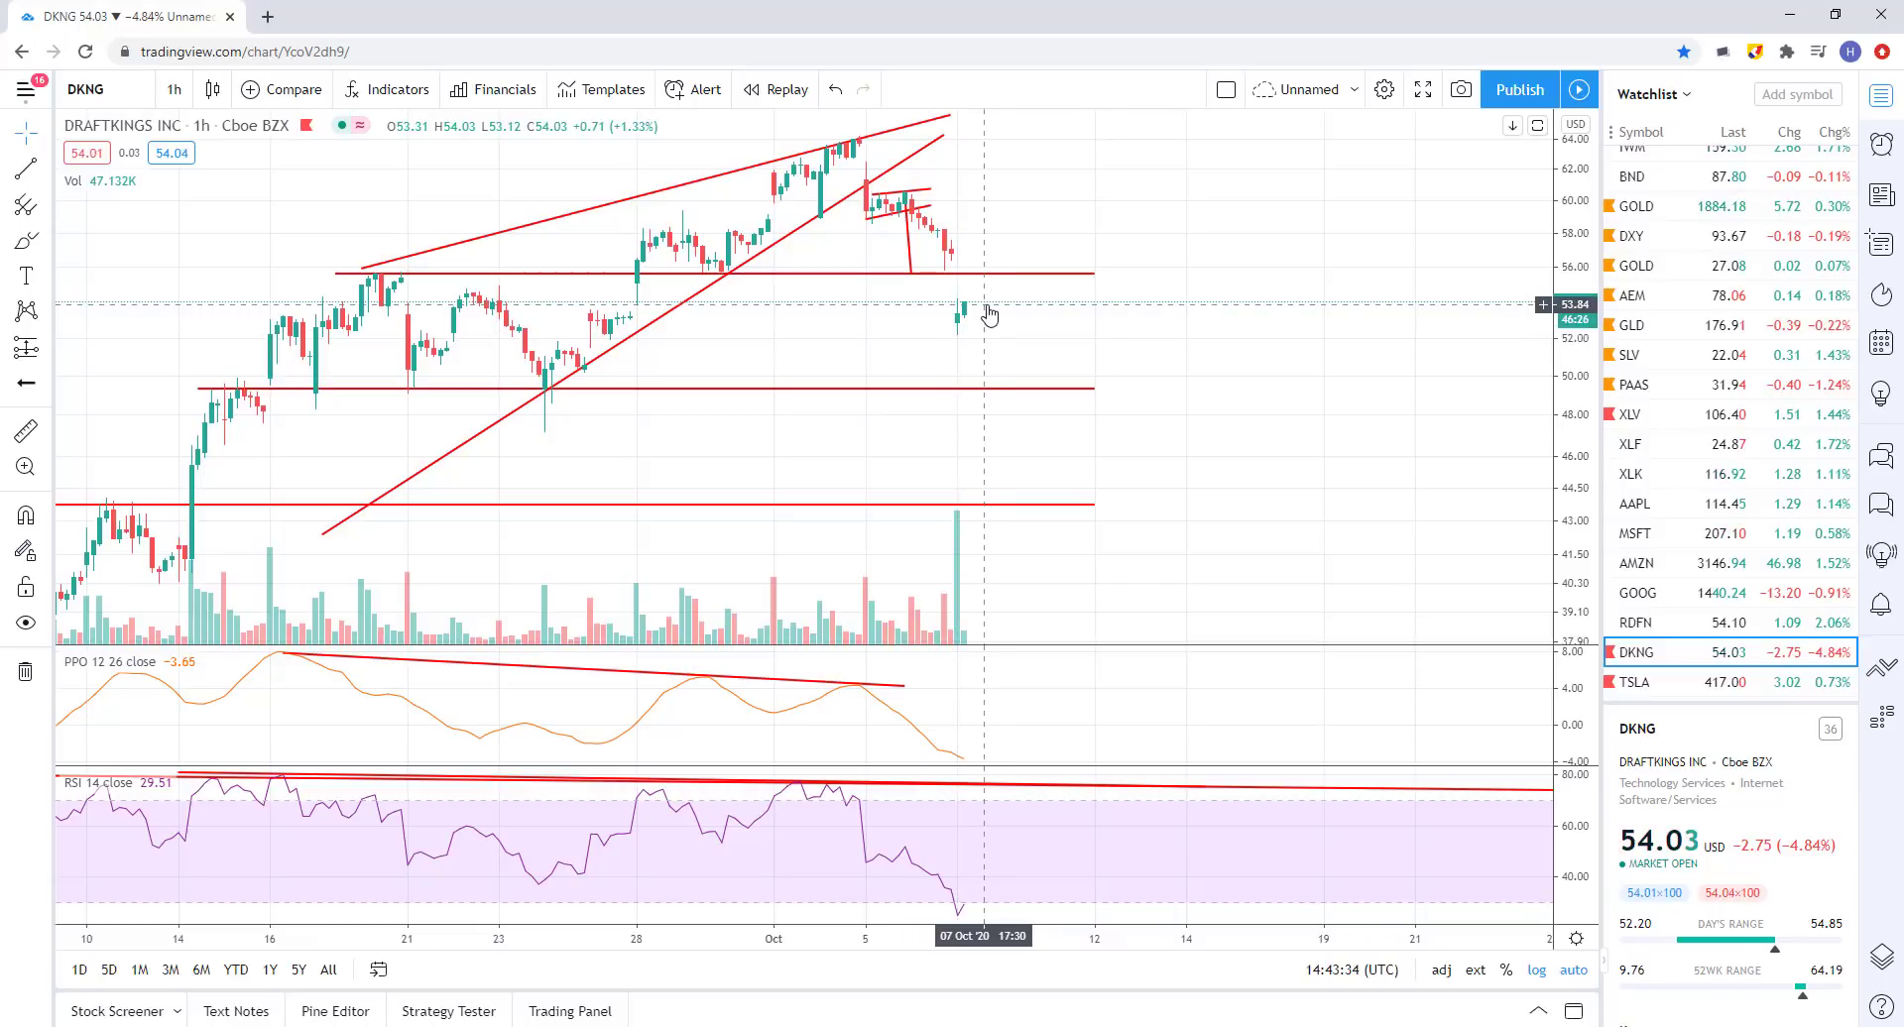
scroll(892, 402, up, 2)
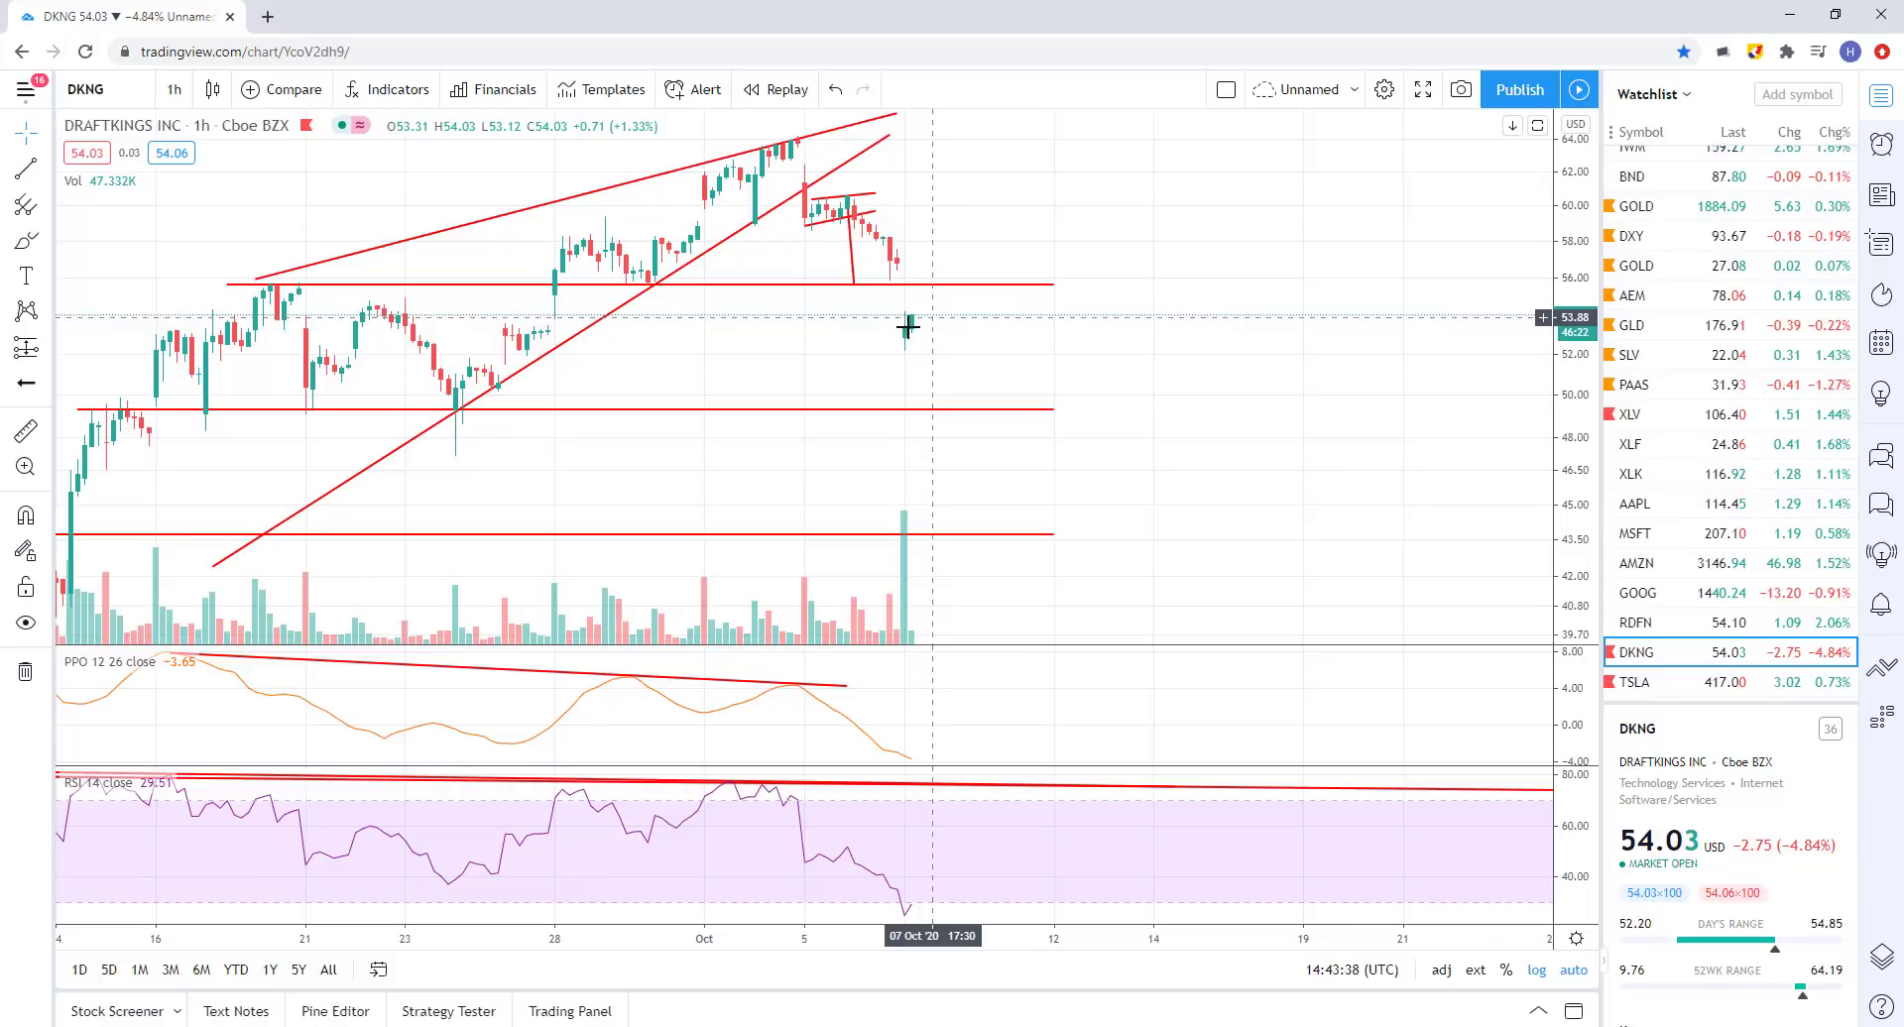
click(899, 286)
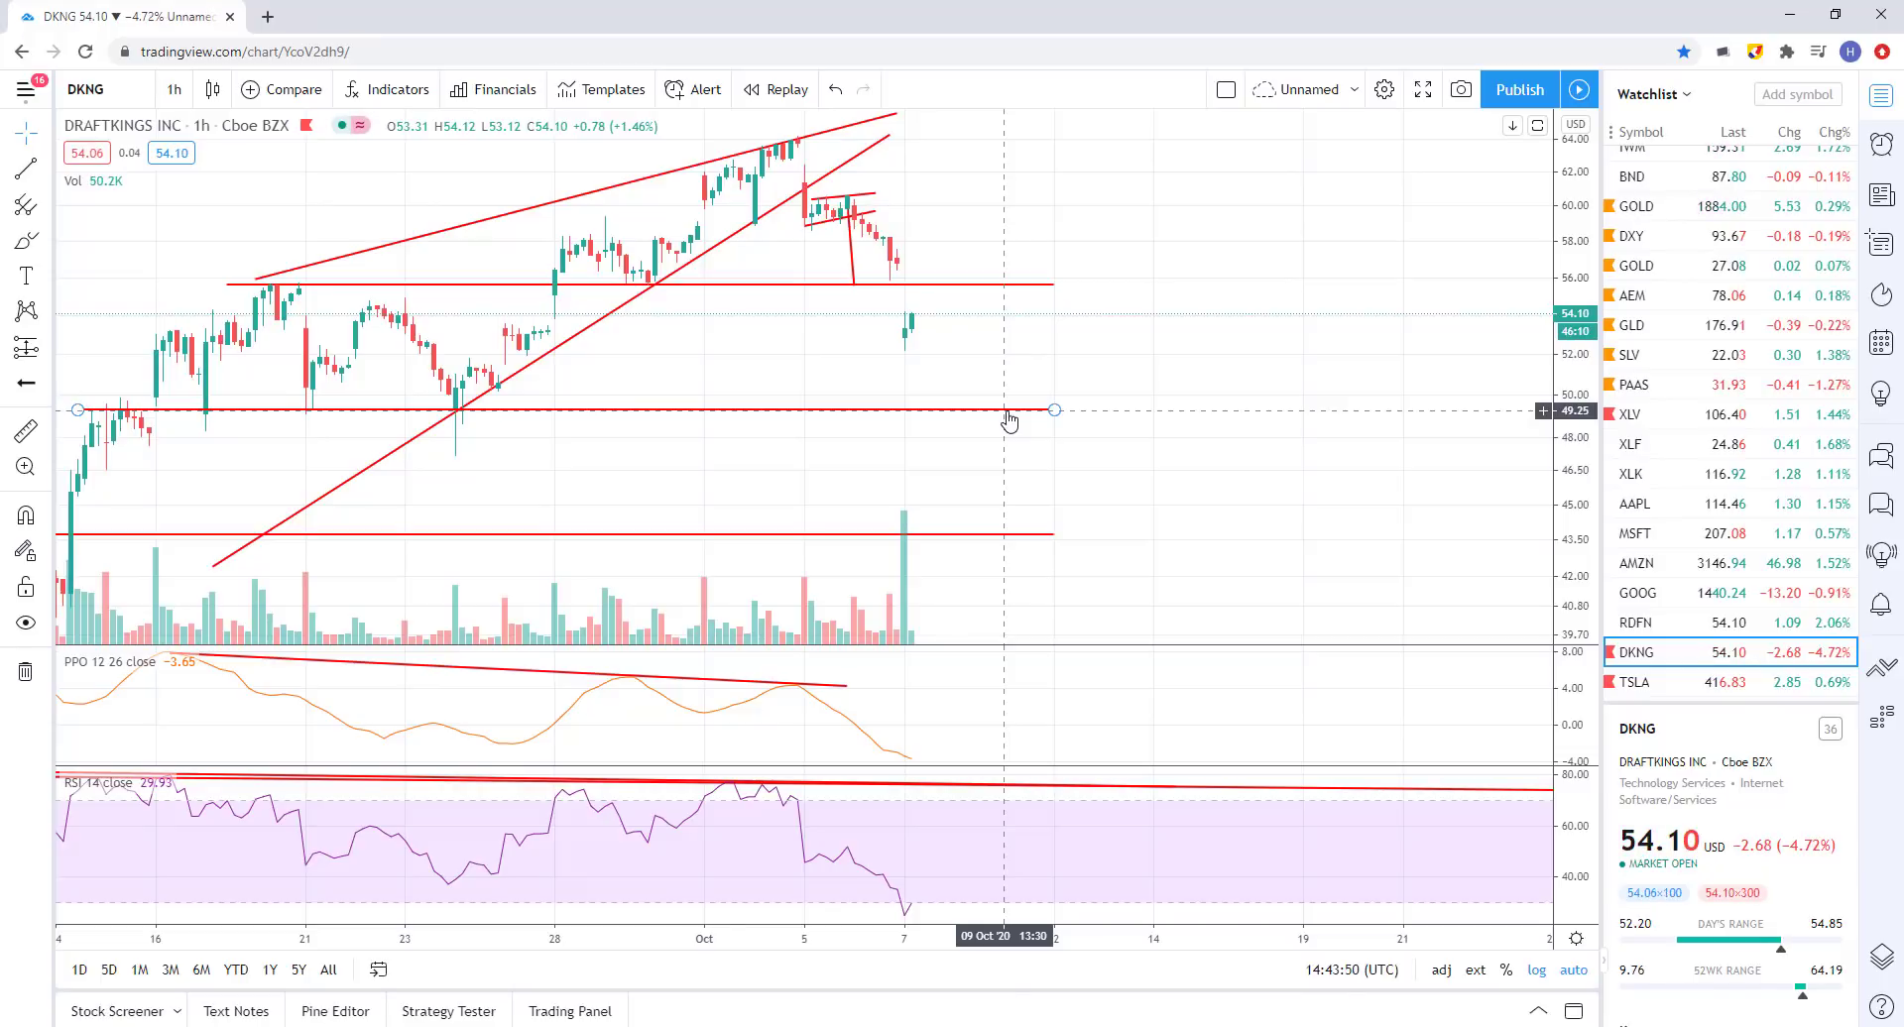
scroll(906, 446, down, 2)
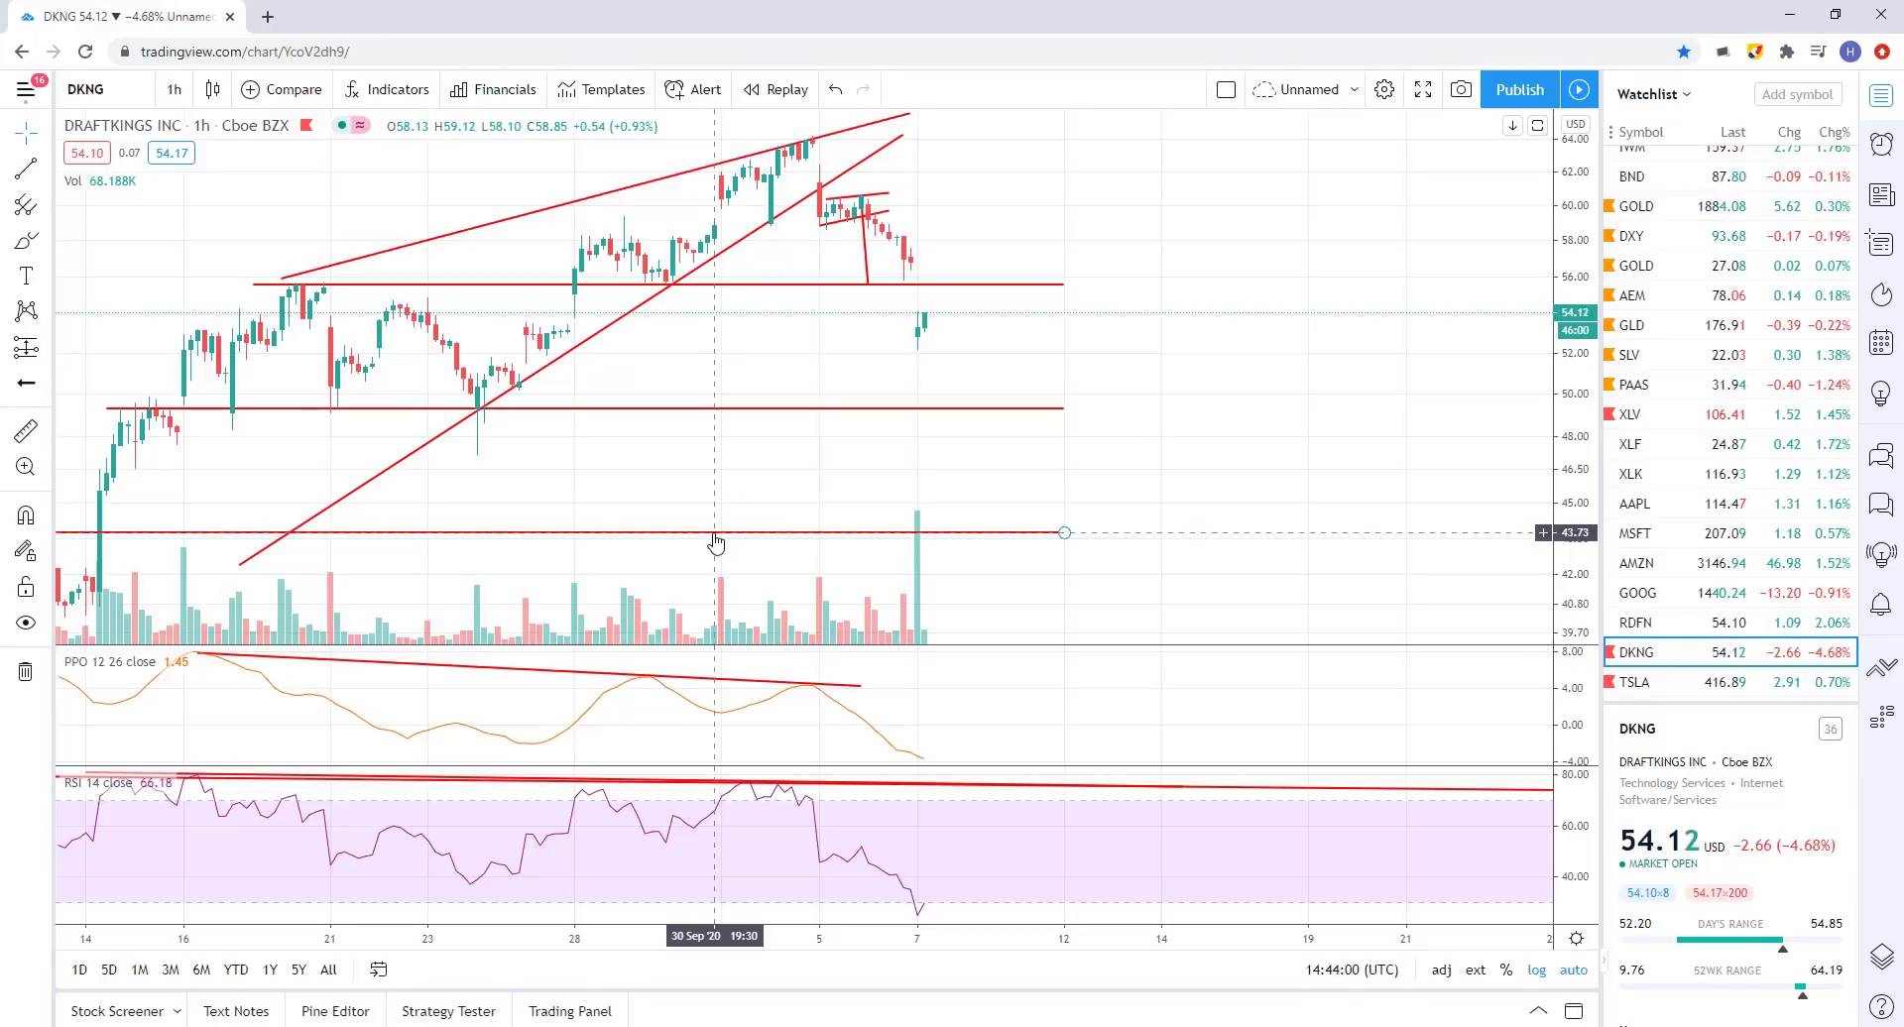
scroll(716, 544, down, 5)
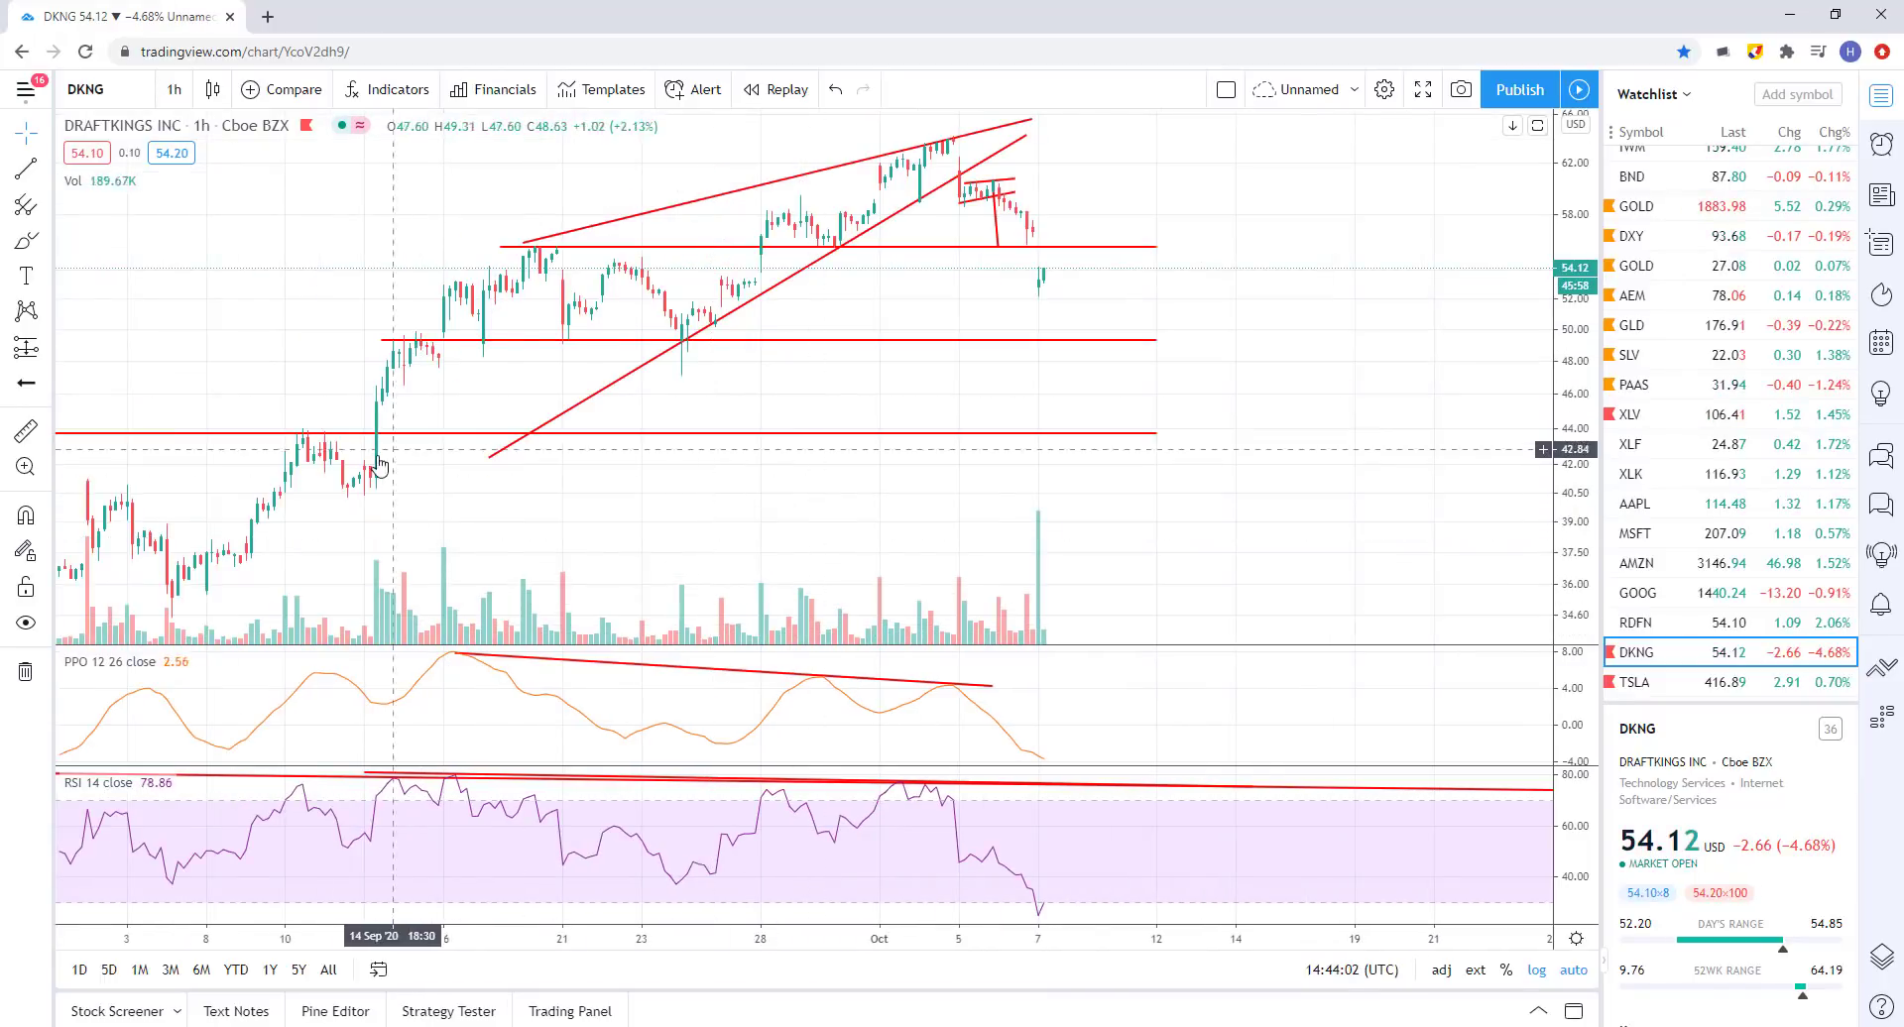
scroll(823, 359, down, 2)
scroll(823, 359, up, 3)
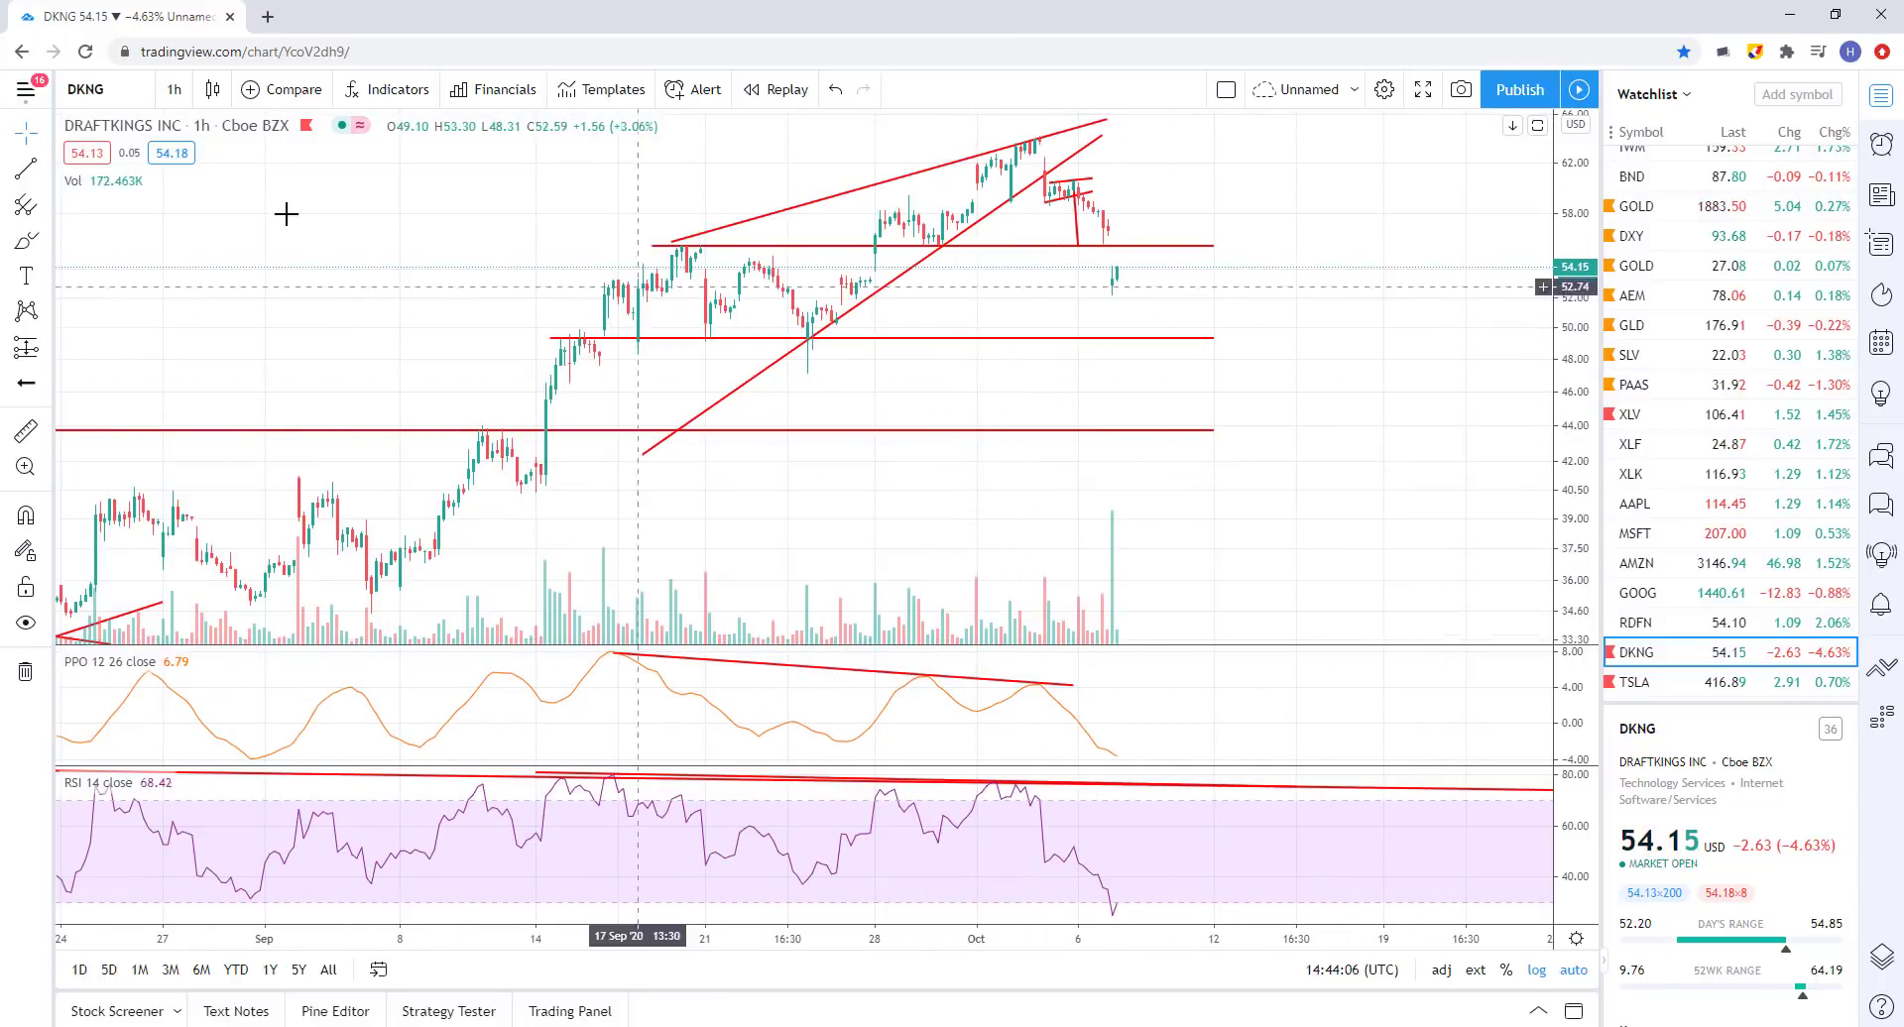
- Measure the DKNG price distance from about 61.20 at the 5 October flag down to about 52.23, then clear the measurement
click(25, 430)
scroll(1130, 182, up, 1)
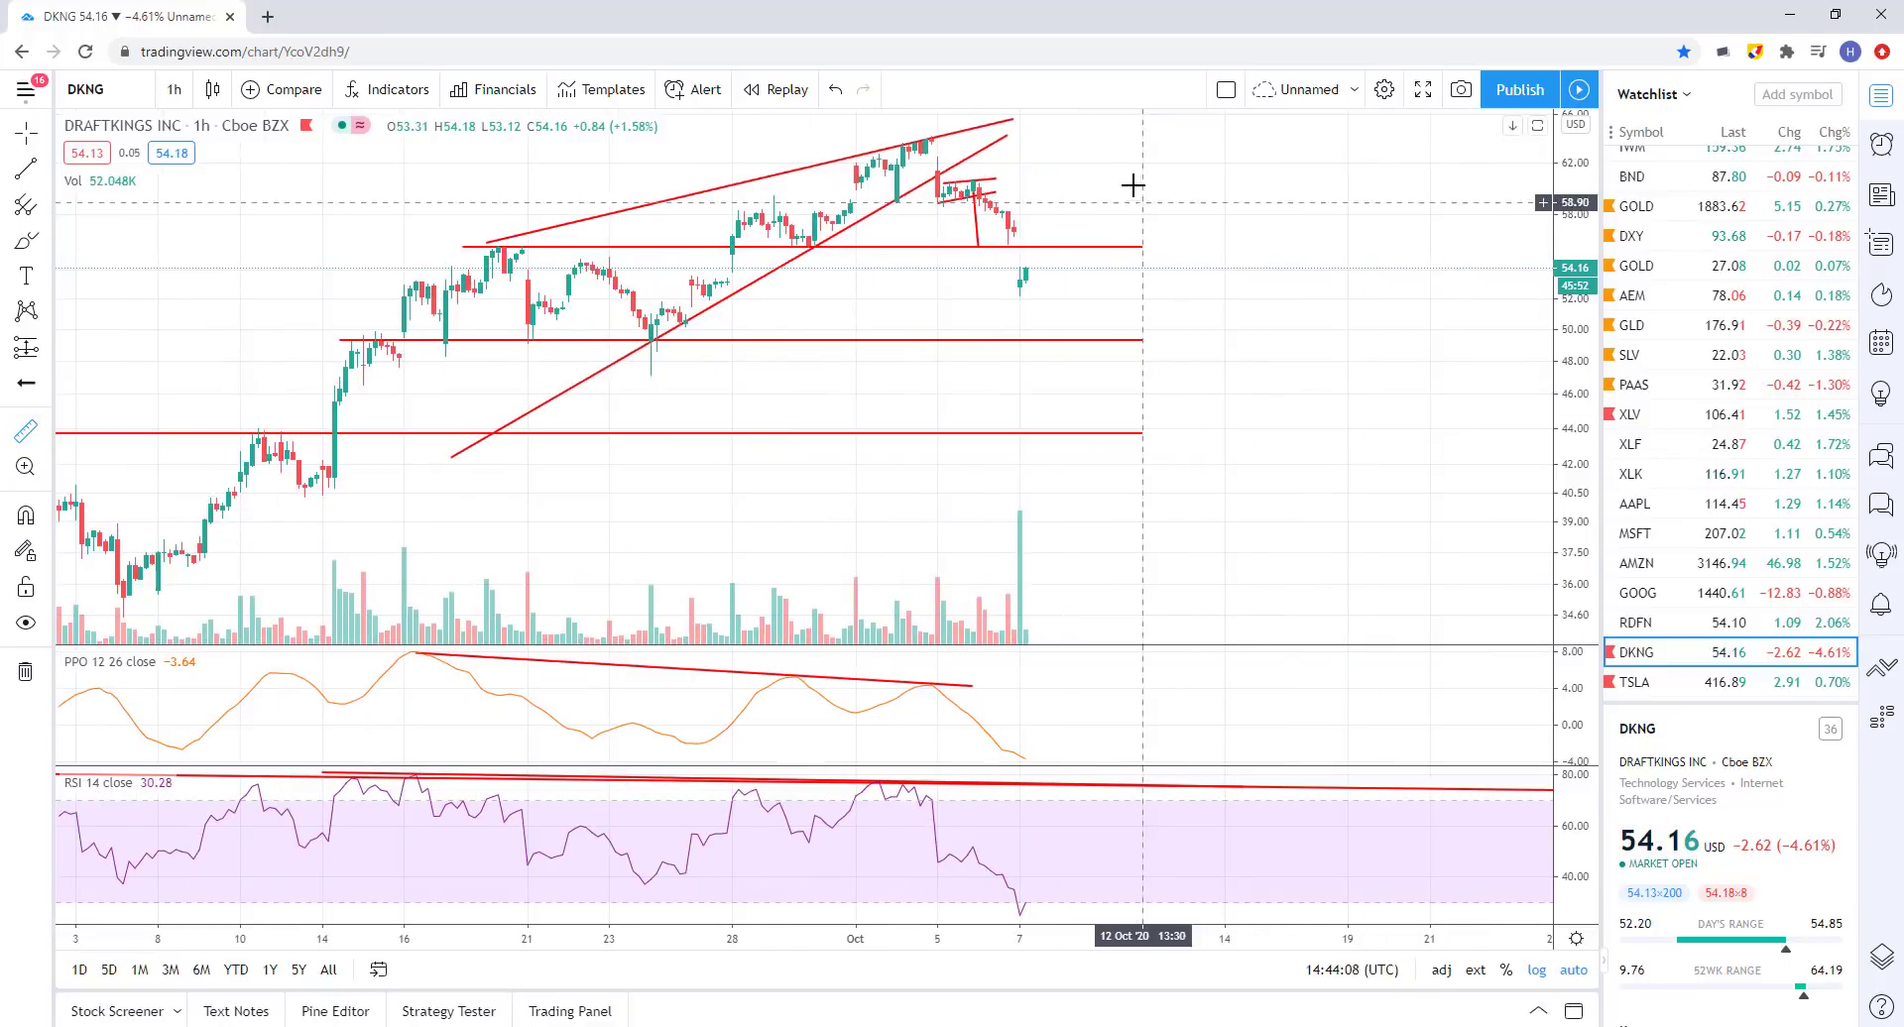
click(943, 168)
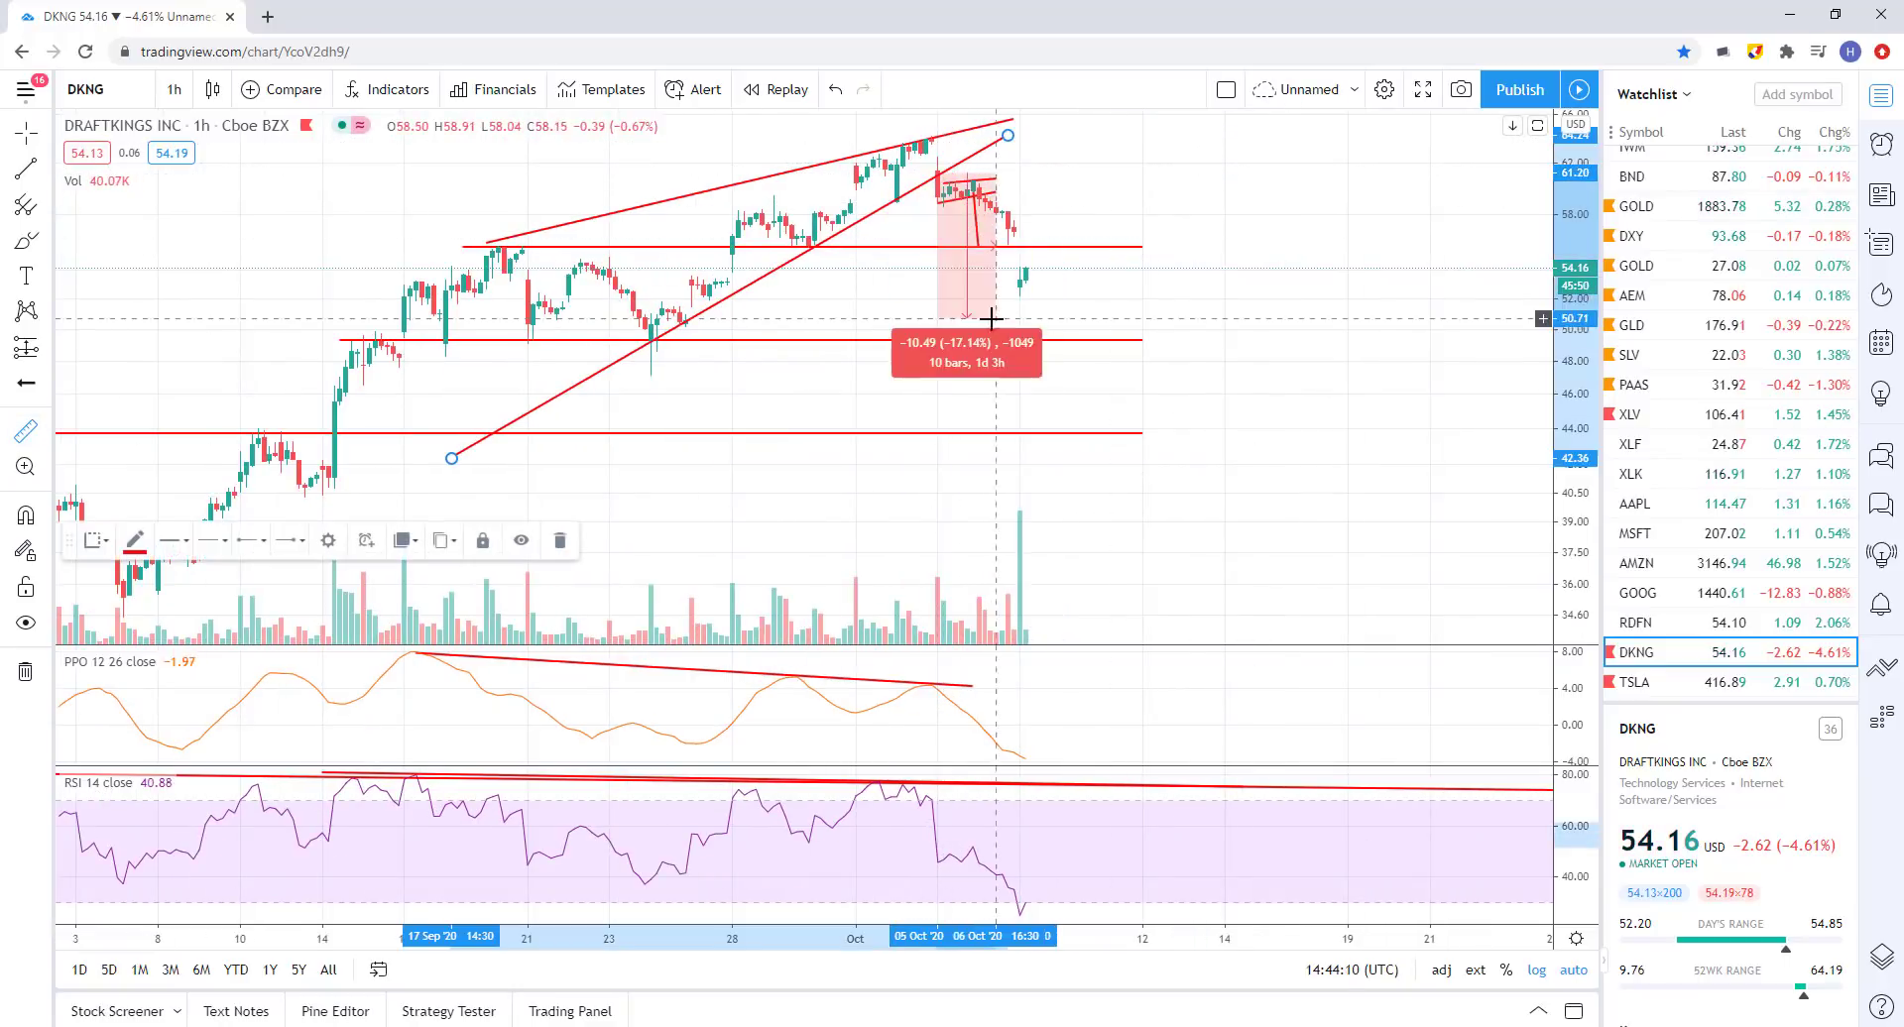
click(974, 295)
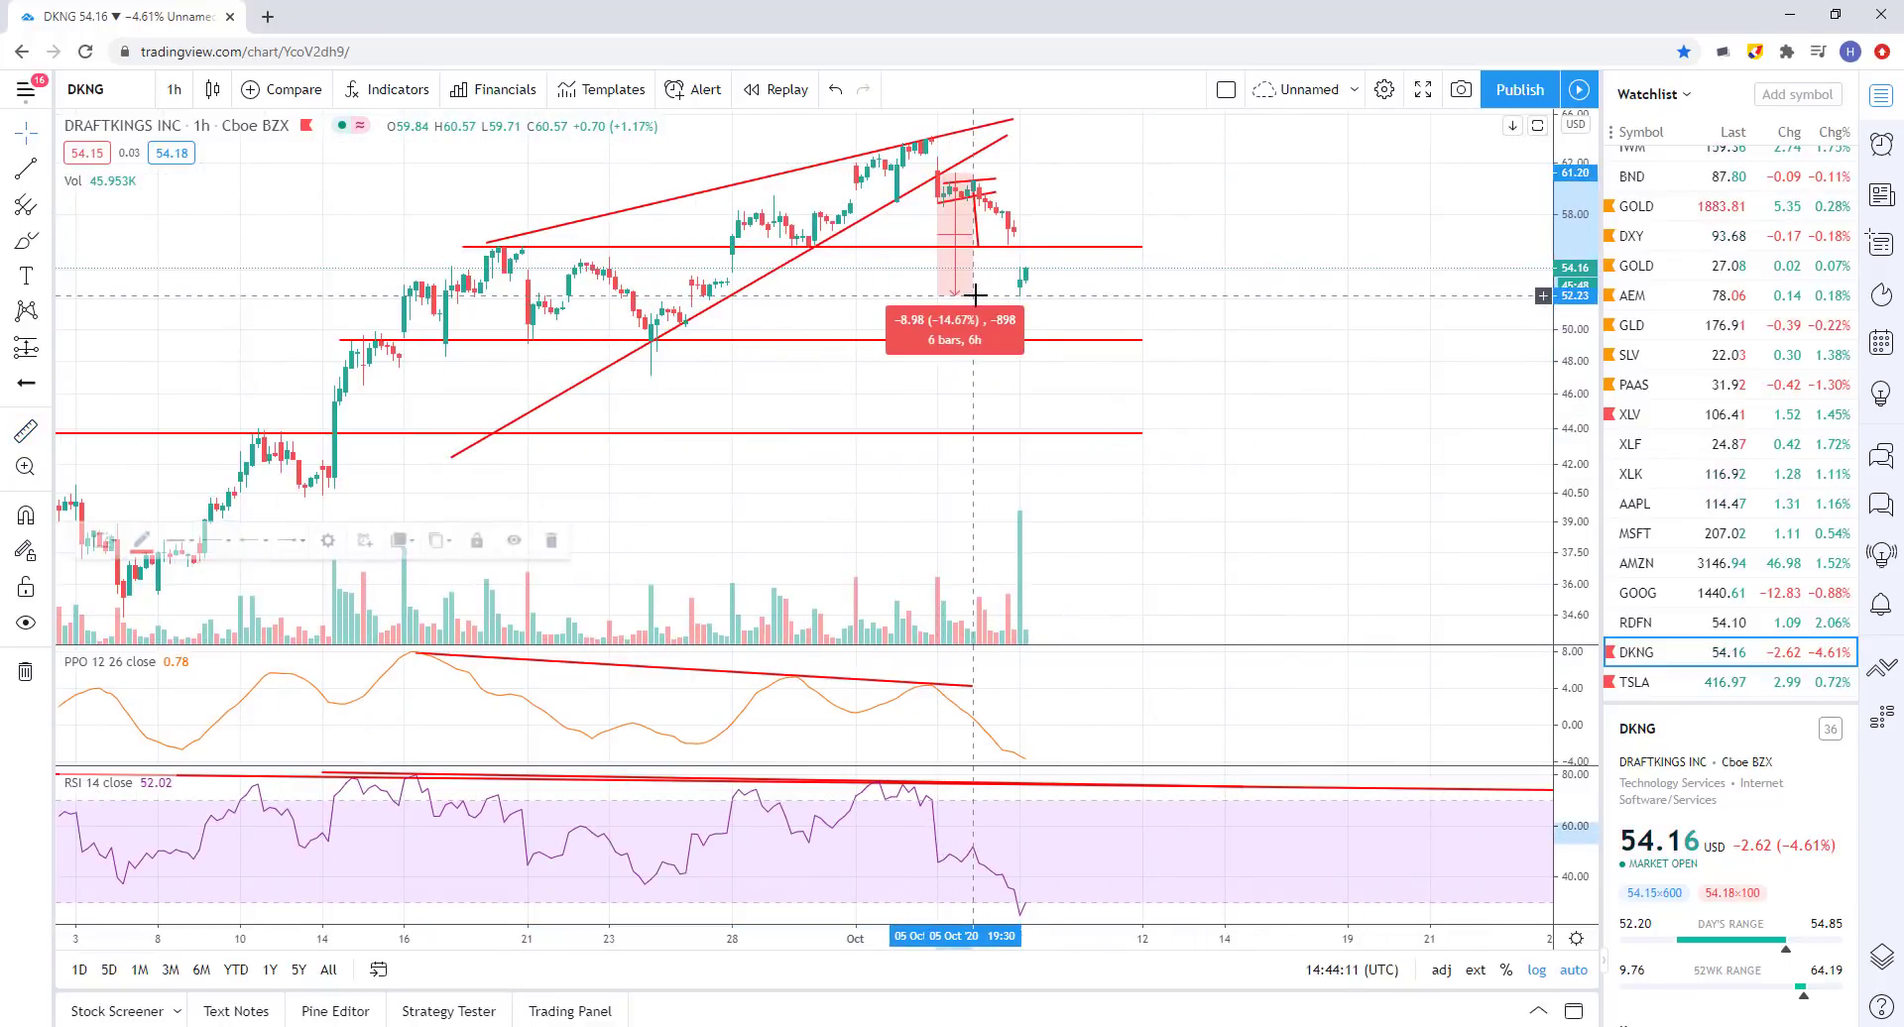
click(1156, 306)
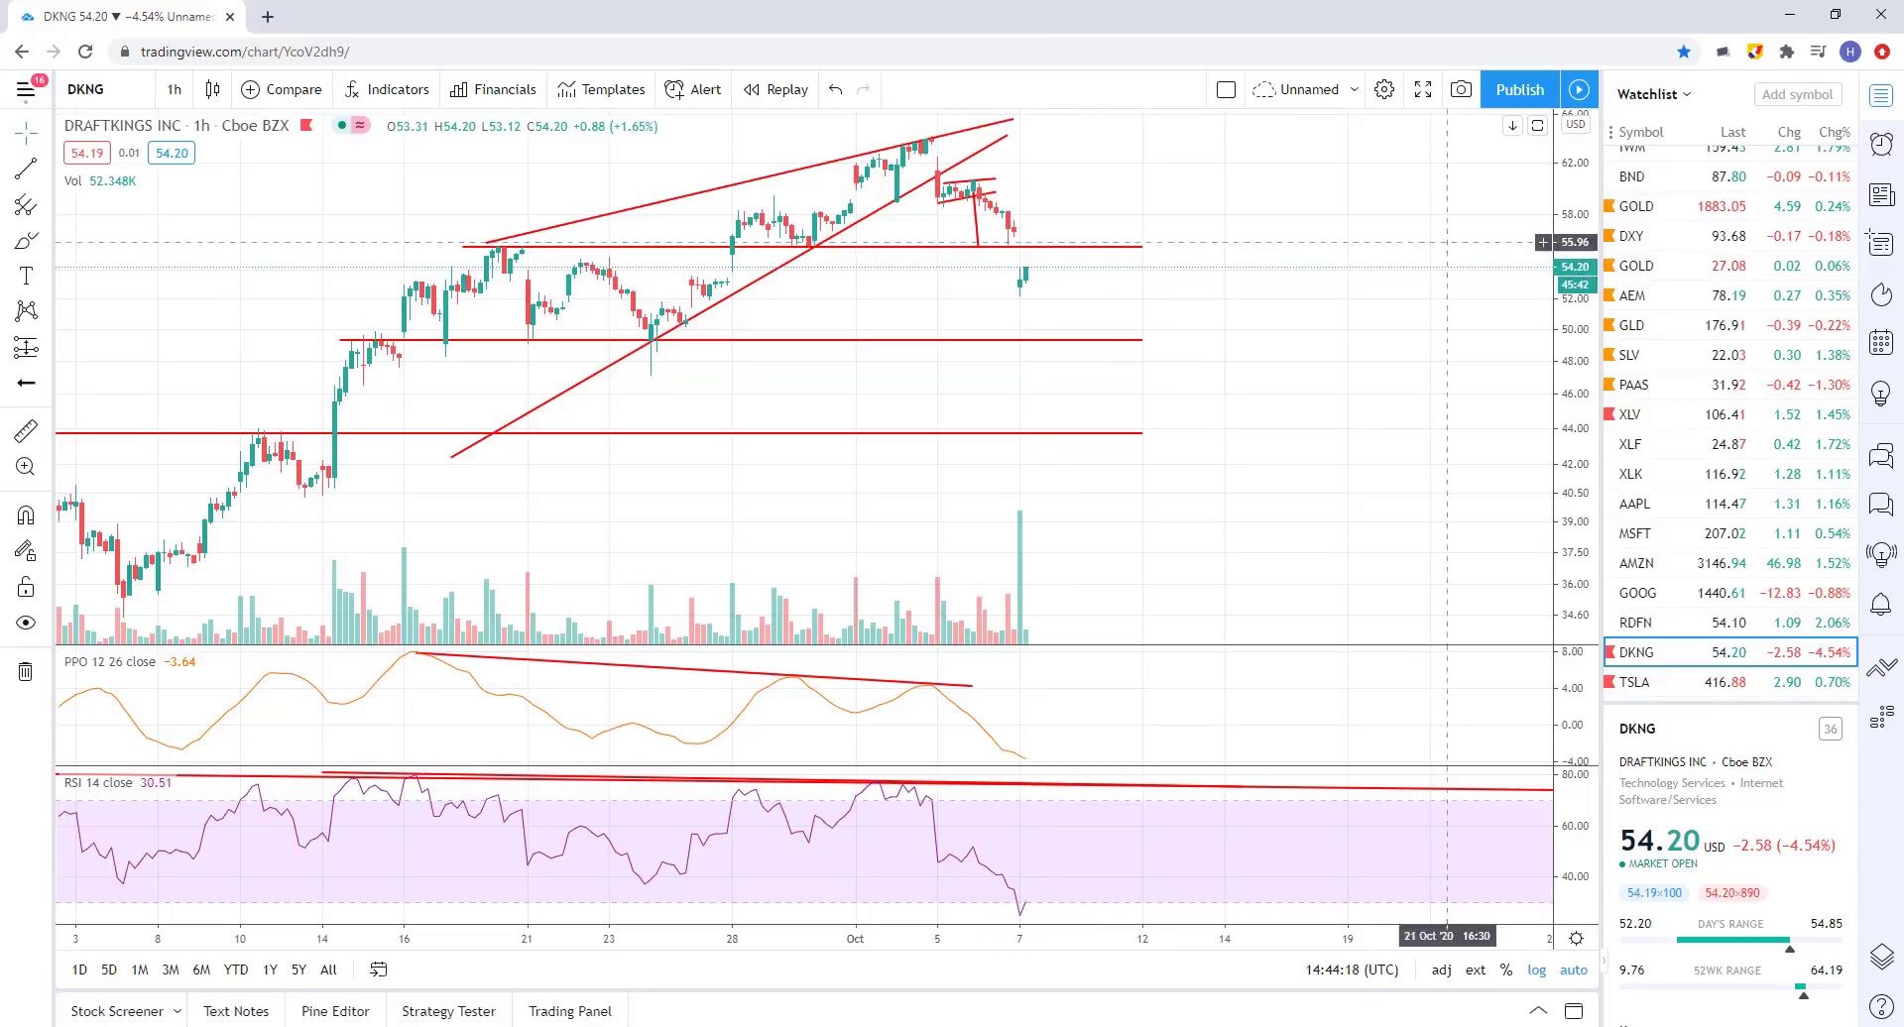
- Open the TSLA chart and examine its latest 1-hour candles against the rising trendline and the horizontal level at about 420
key(space)
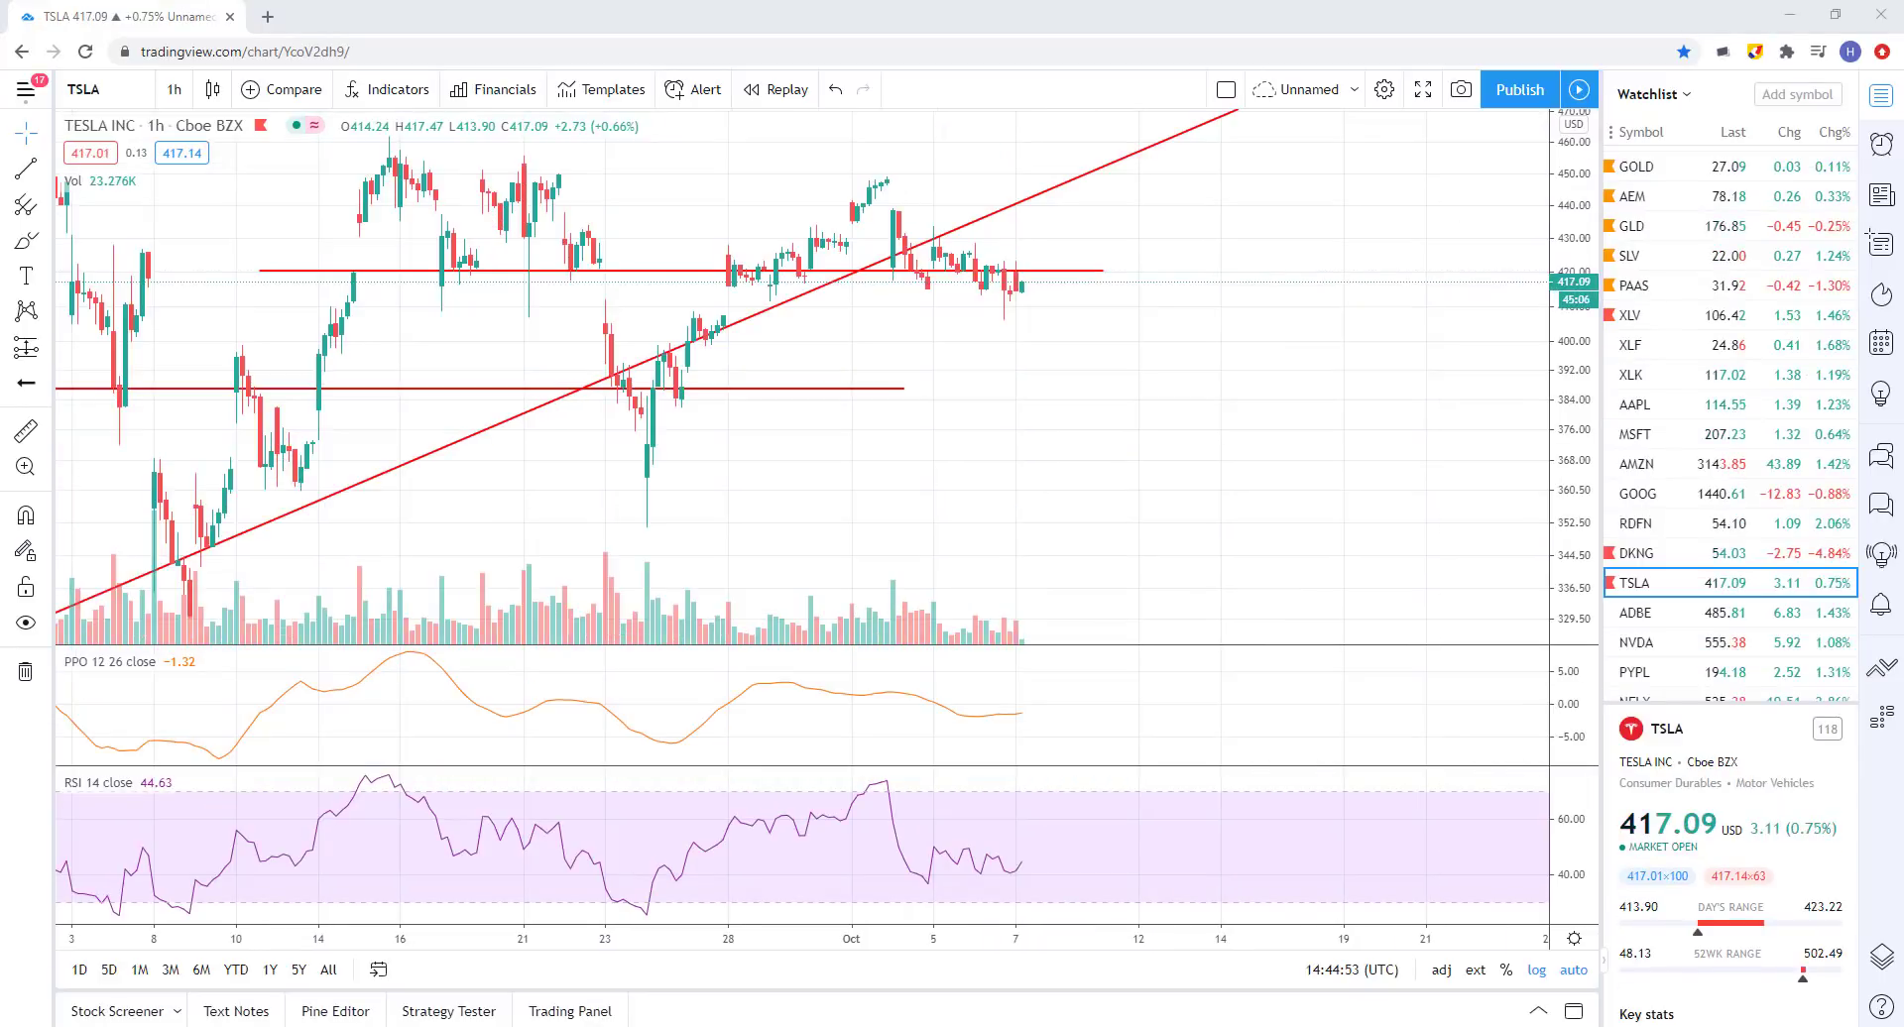
scroll(1173, 305, up, 5)
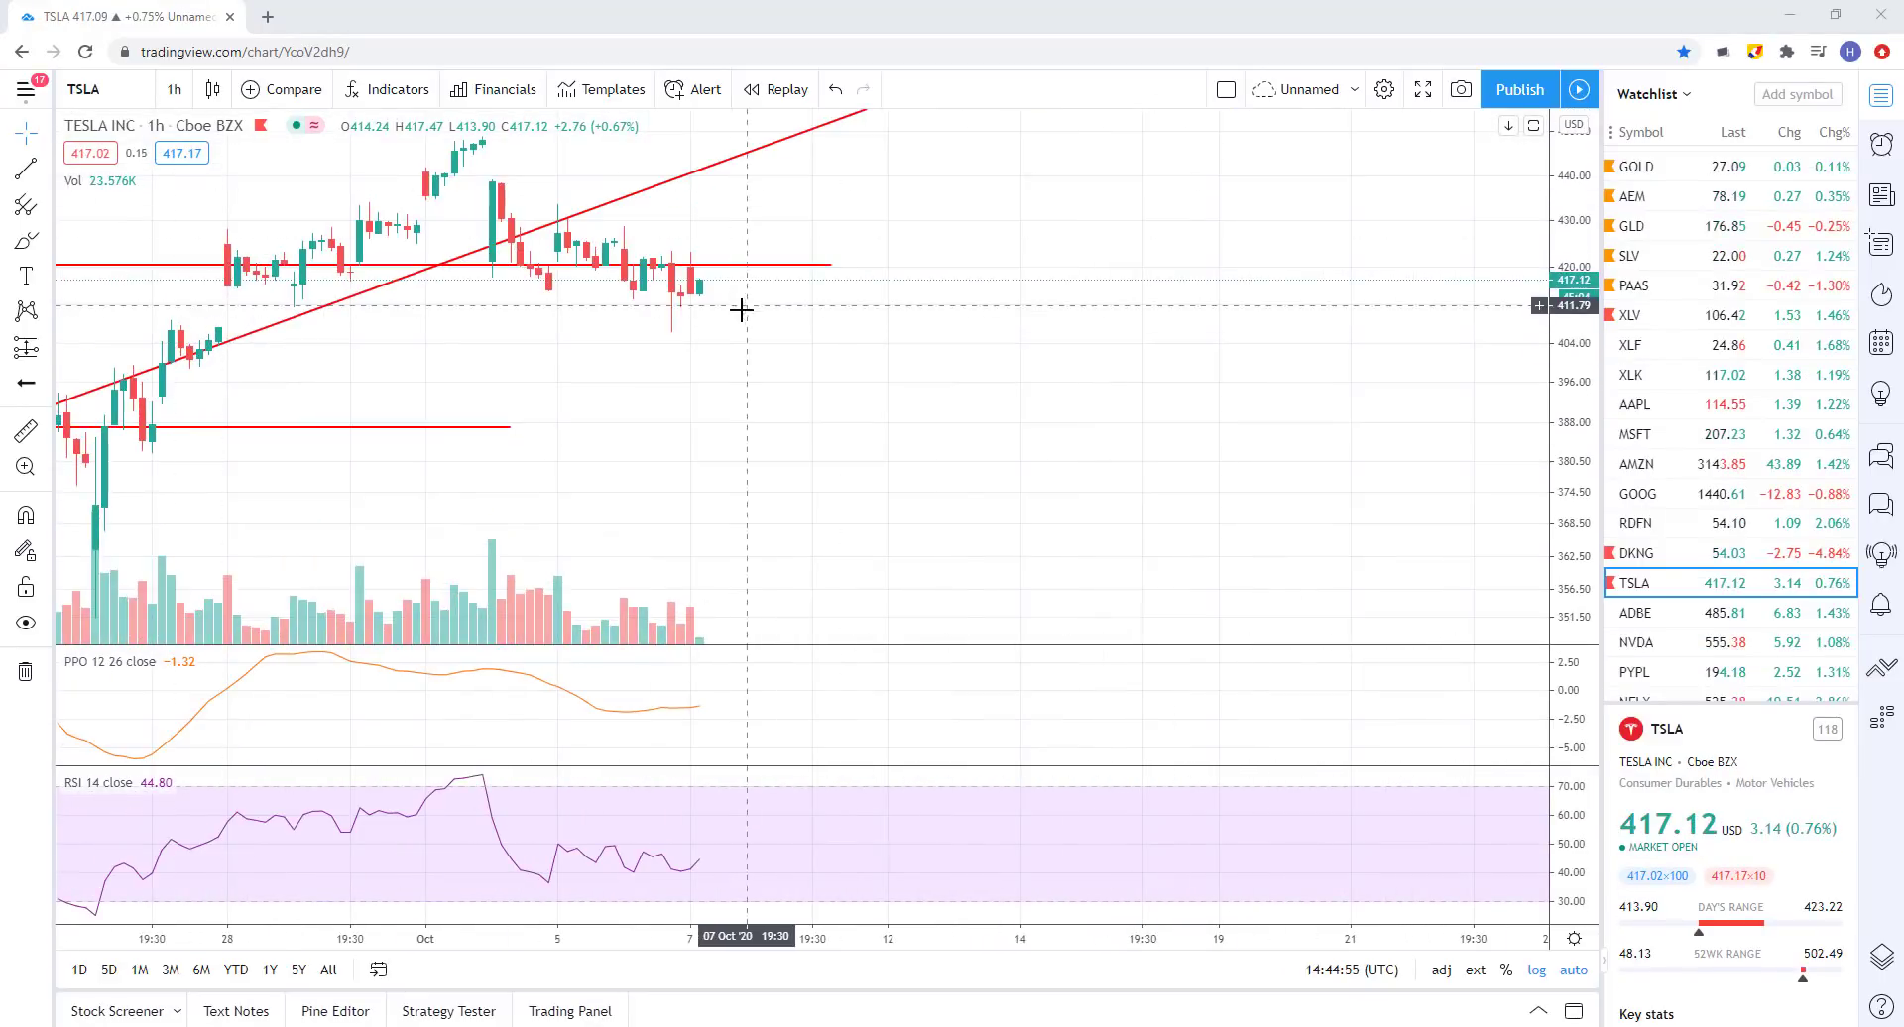
scroll(553, 453, up, 2)
scroll(553, 453, down, 2)
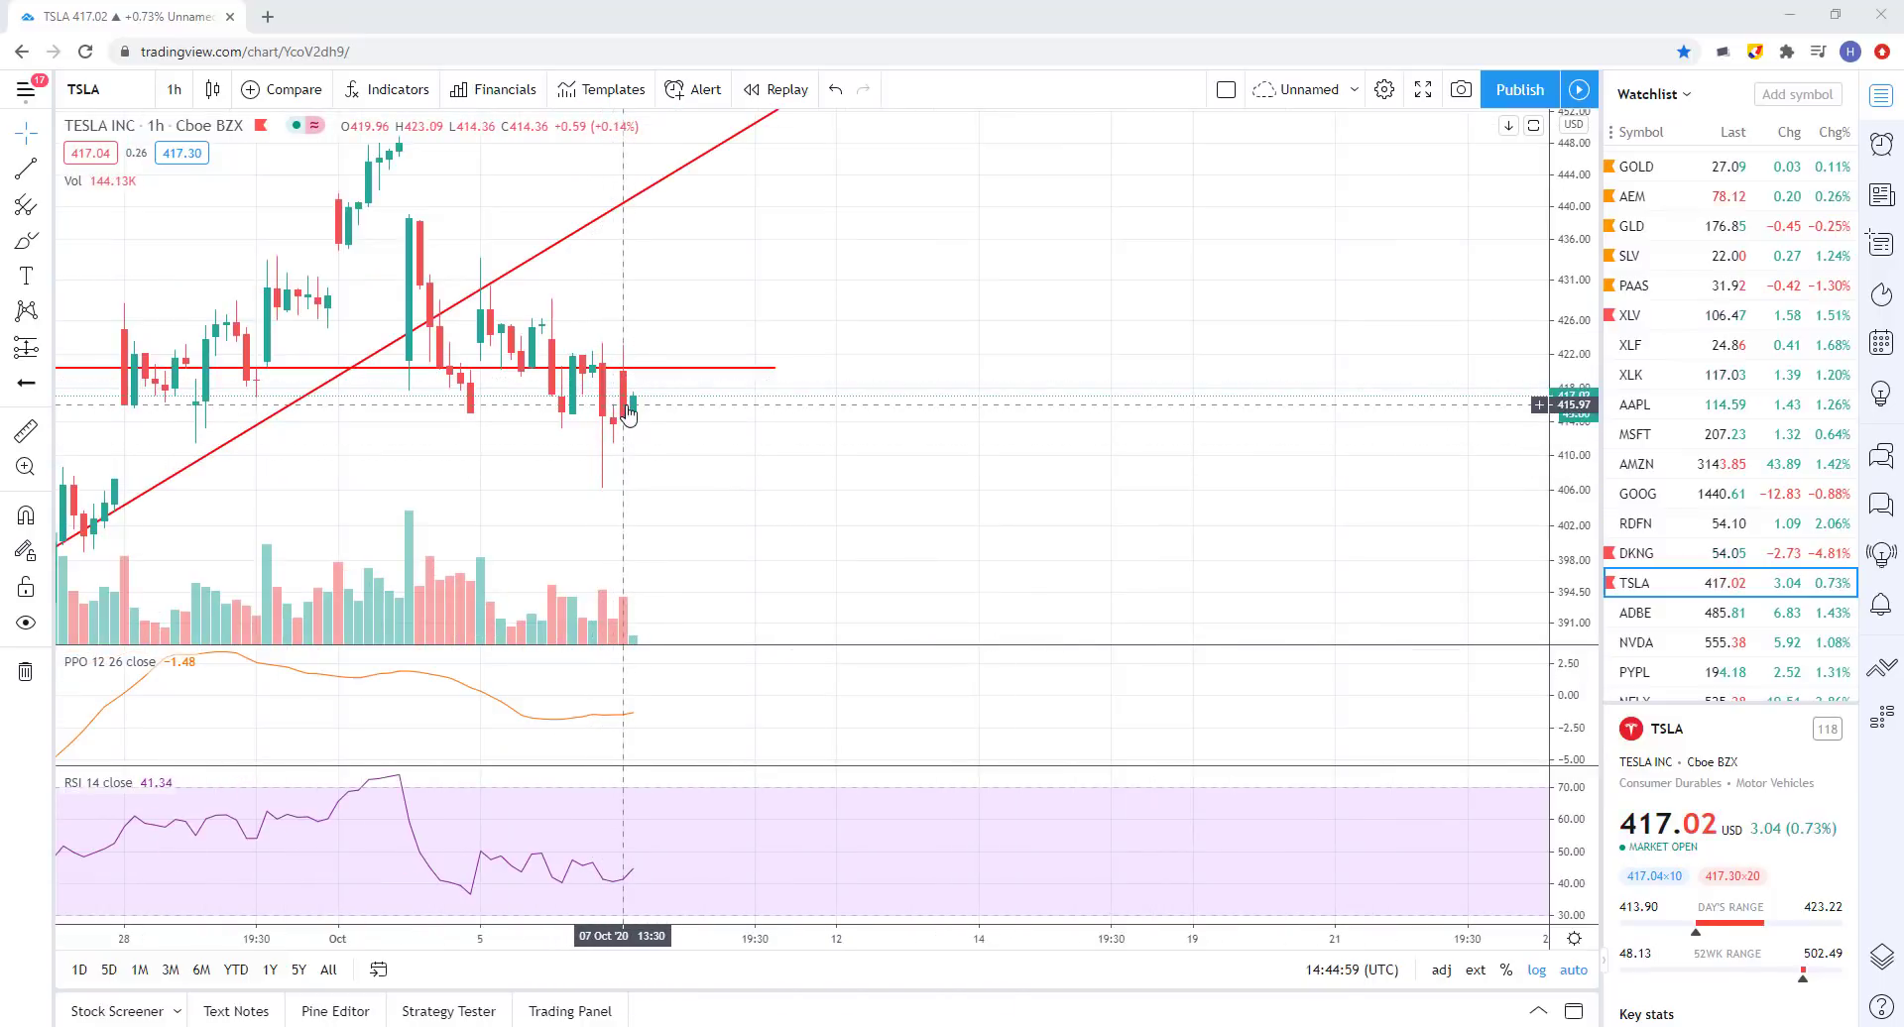
scroll(628, 426, up, 2)
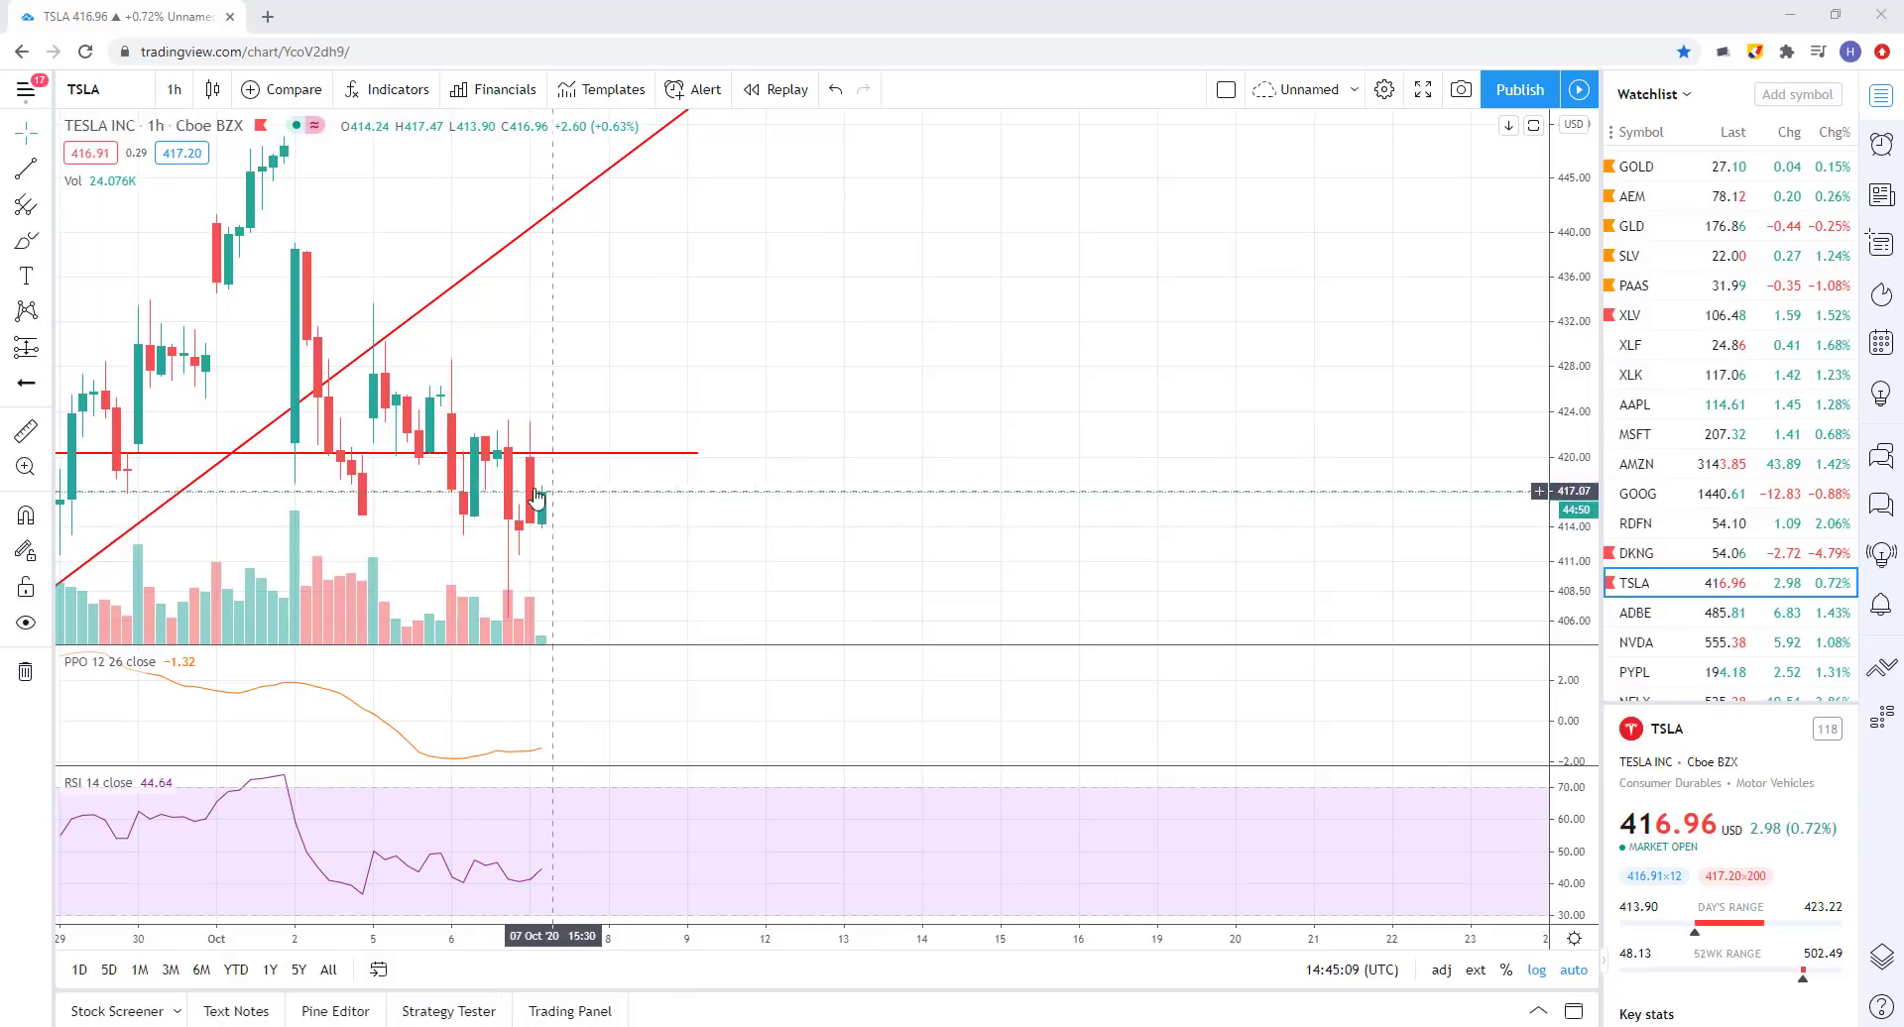
scroll(539, 501, down, 3)
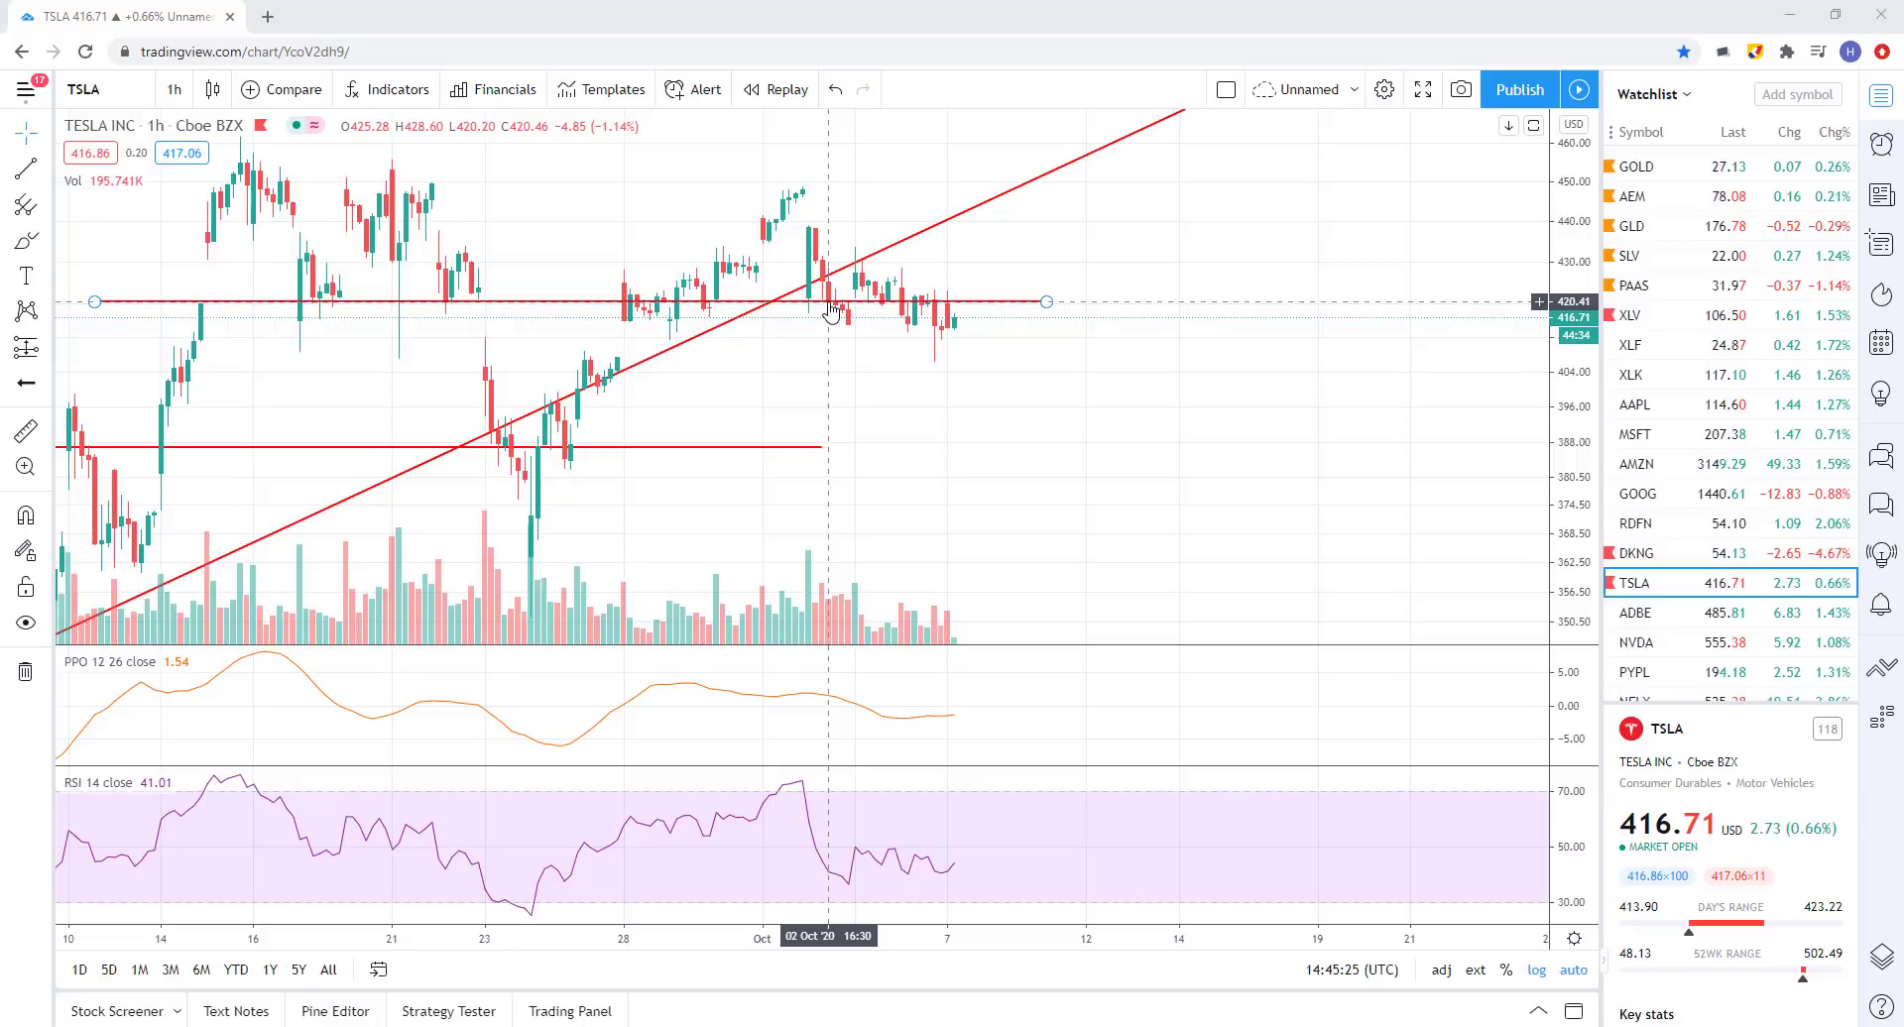
- Examine TSLA's 1-hour history back to spring 2020 against the rising trendlines, the horizontal levels and the purple zone
scroll(952, 330, down, 5)
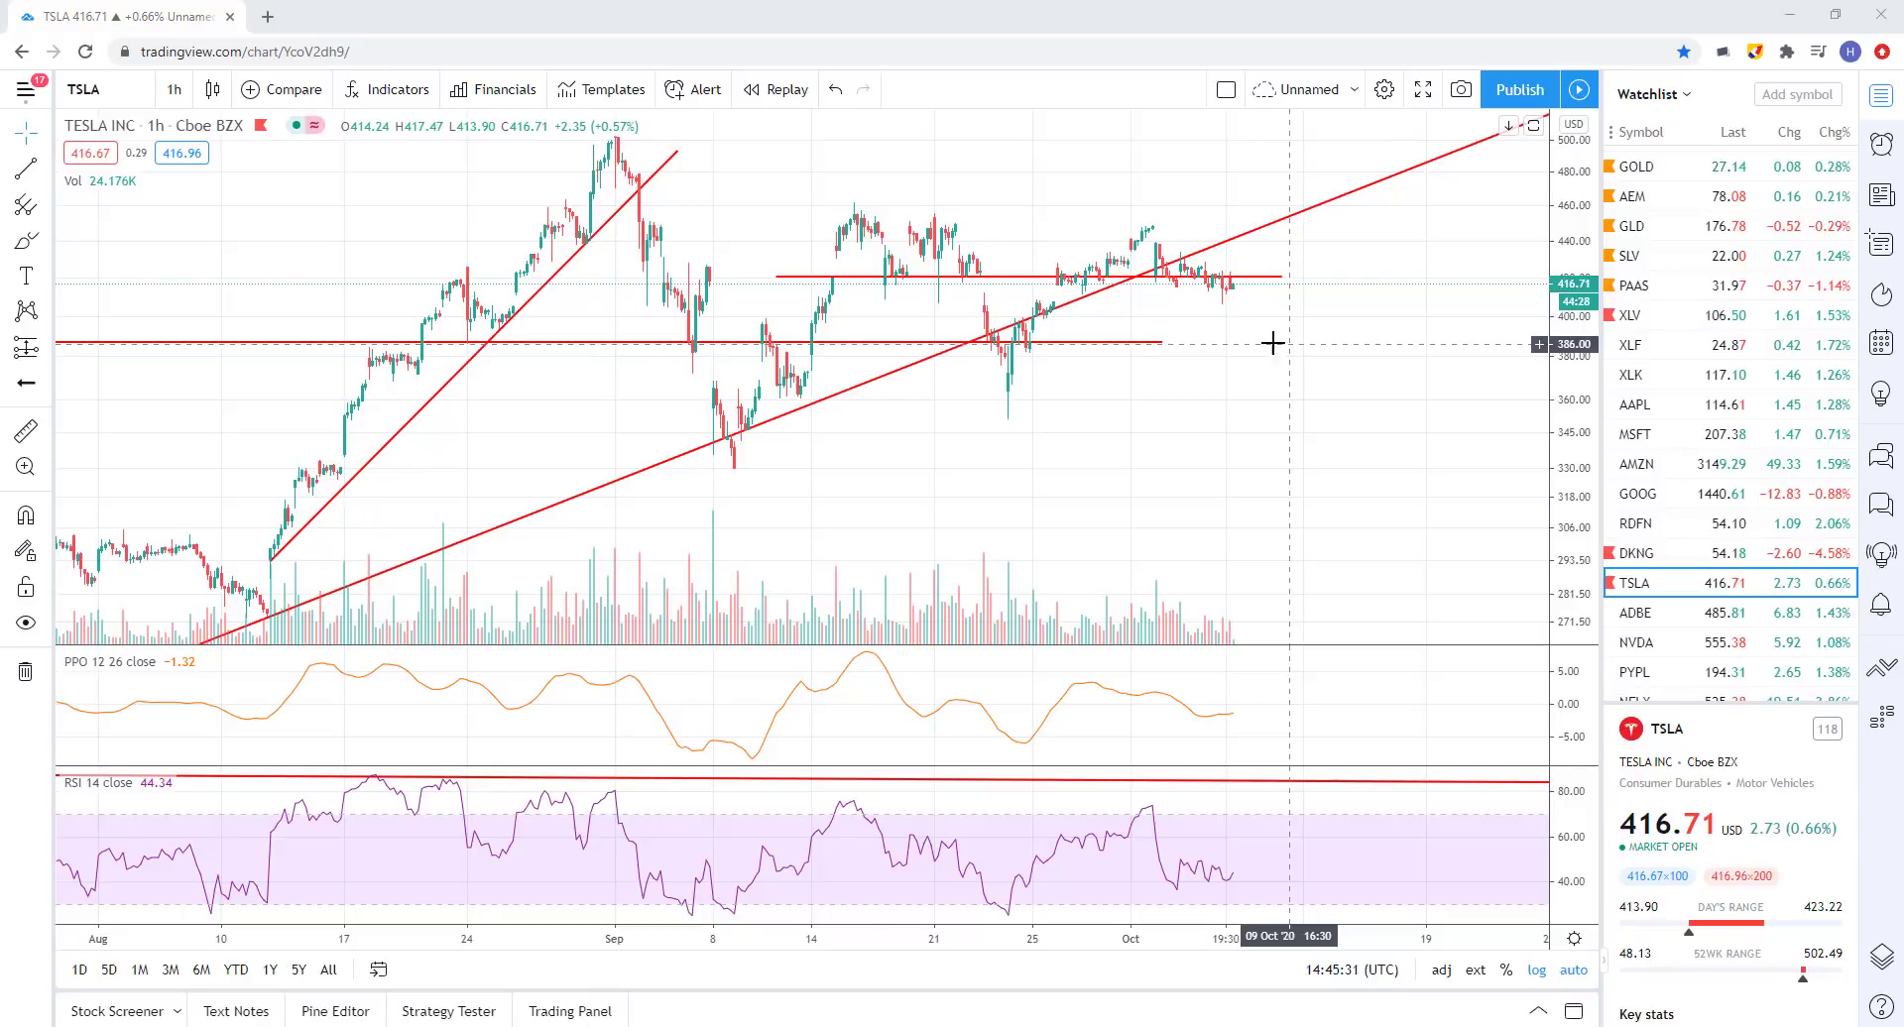
scroll(1272, 343, down, 3)
scroll(1127, 497, up, 8)
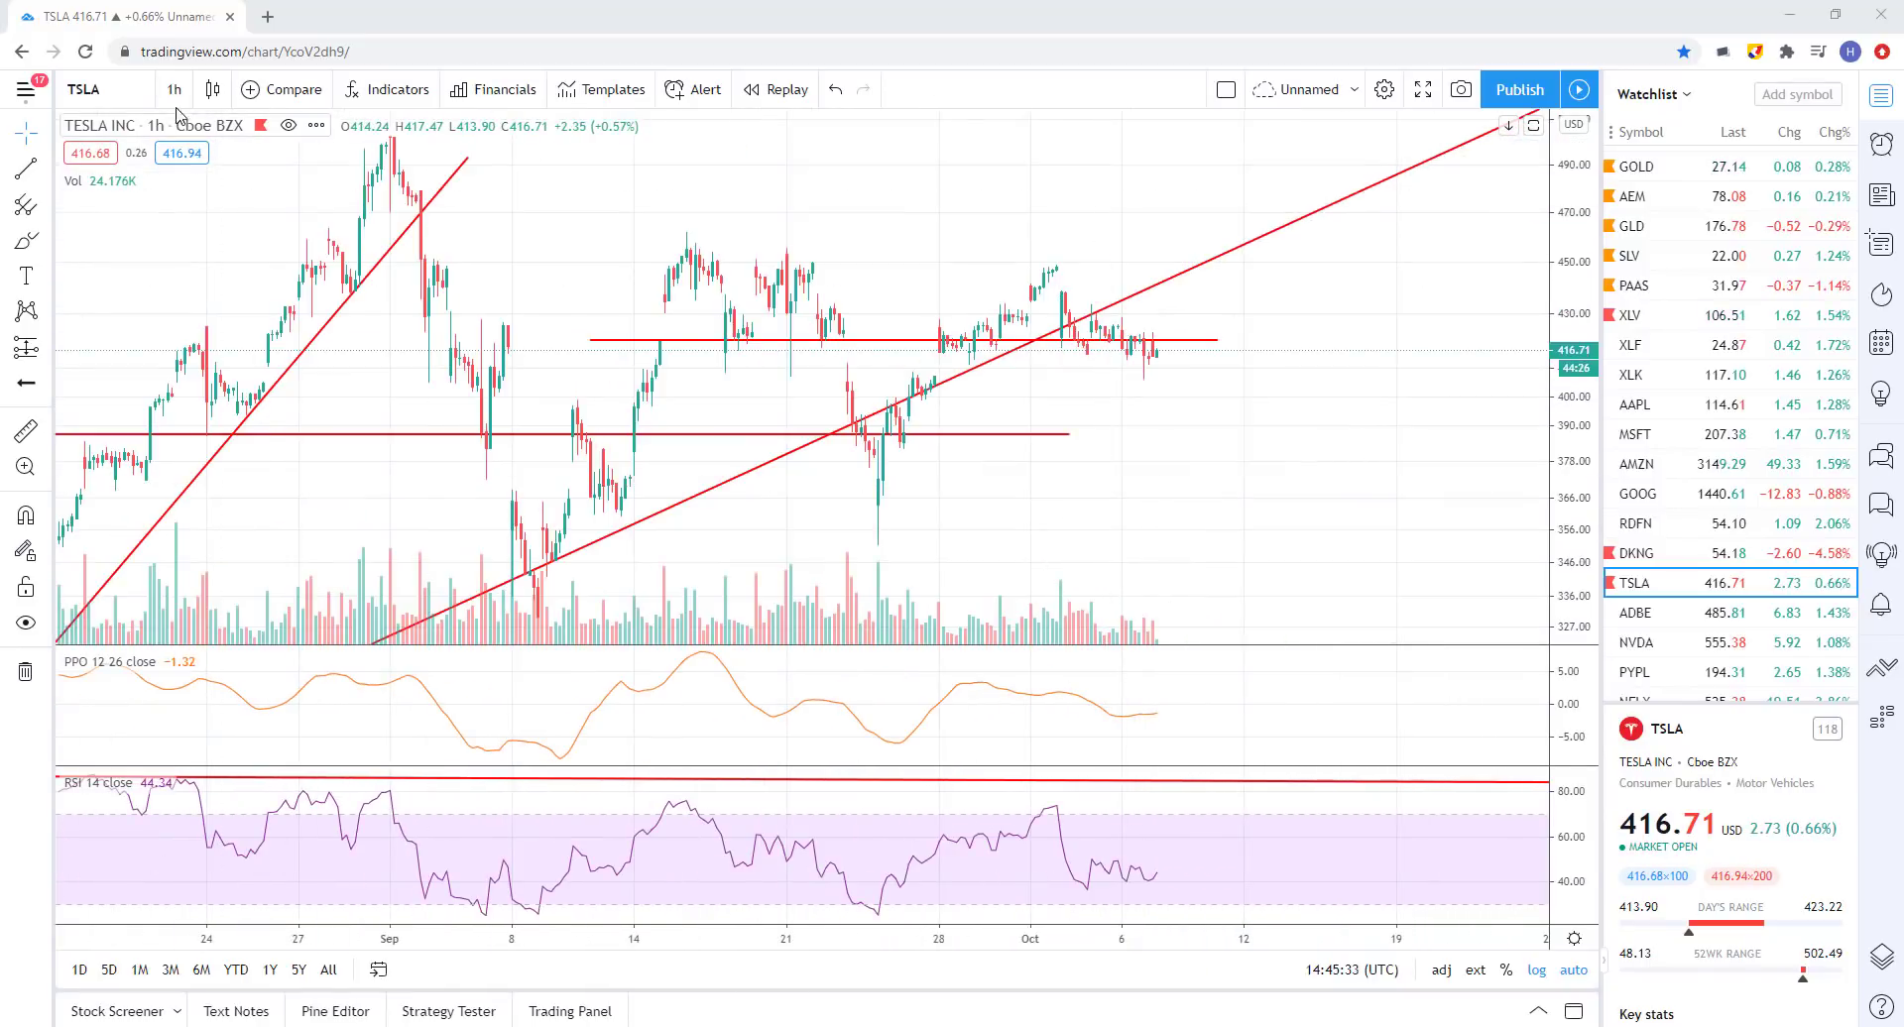
scroll(608, 374, down, 5)
scroll(1309, 424, up, 3)
scroll(1207, 424, down, 3)
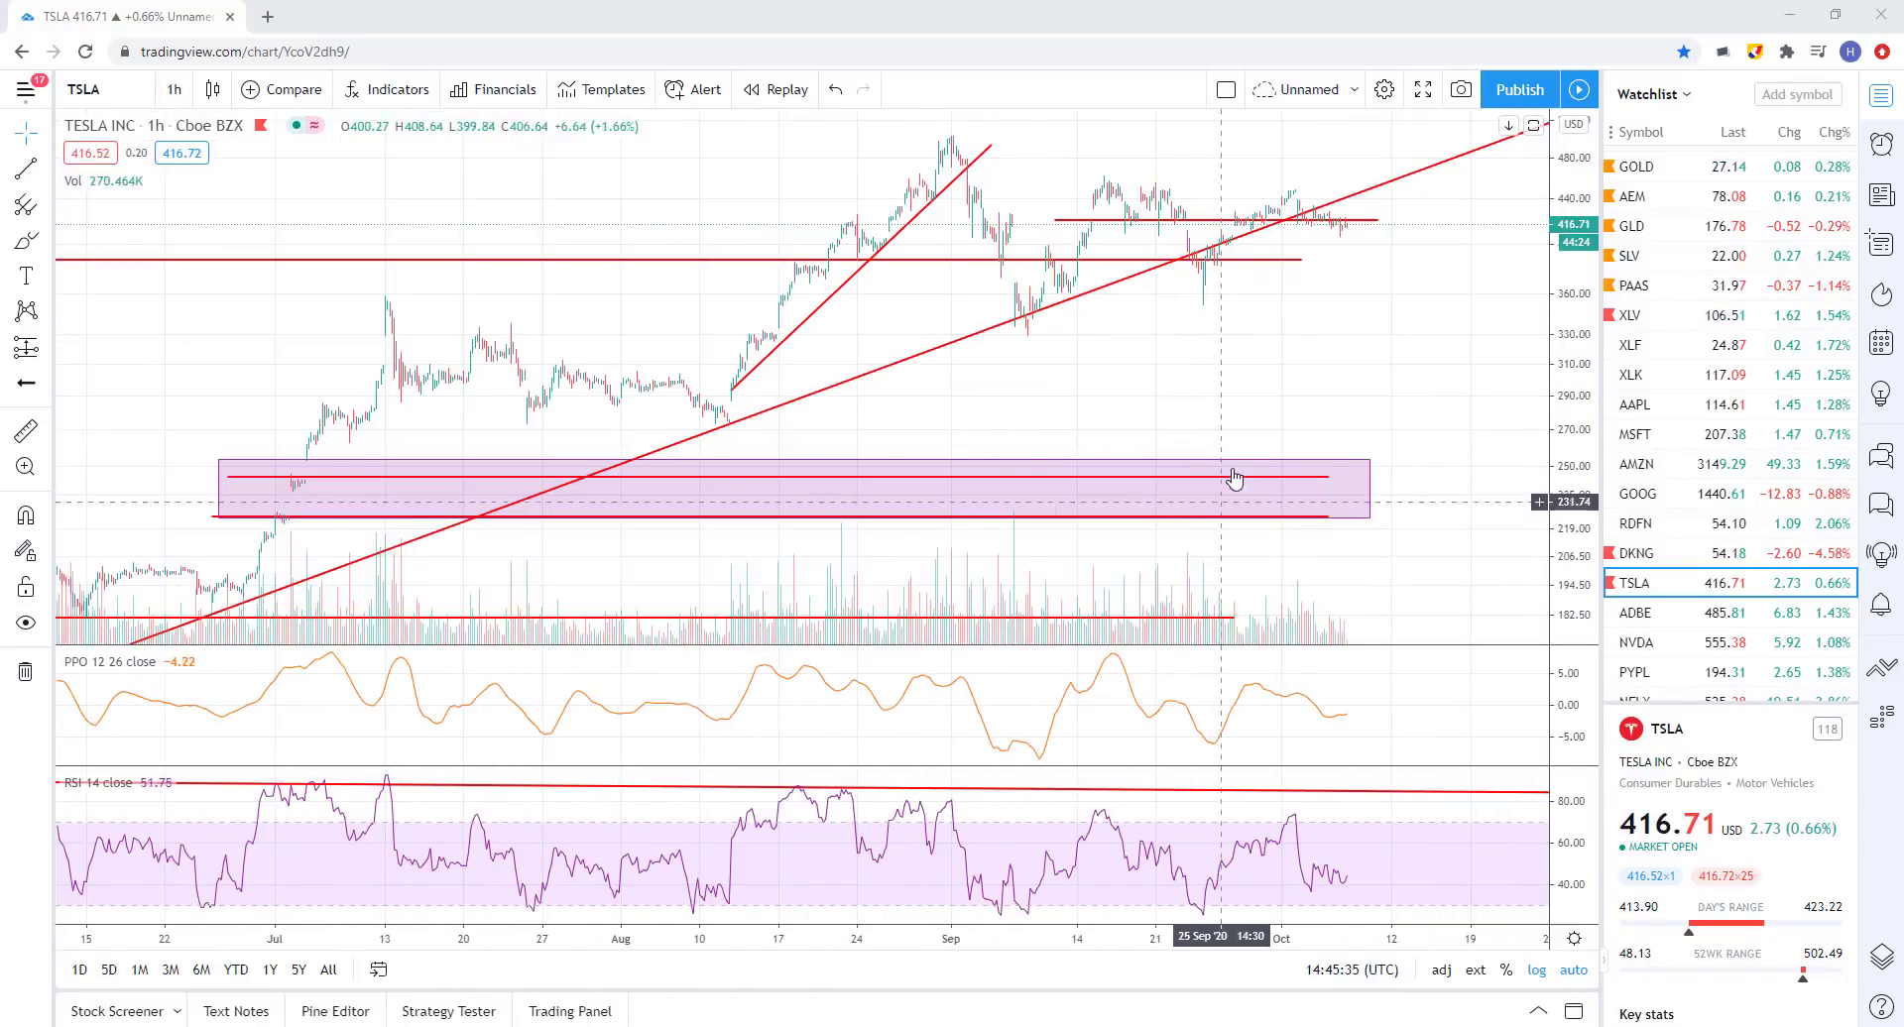
scroll(1343, 452, down, 2)
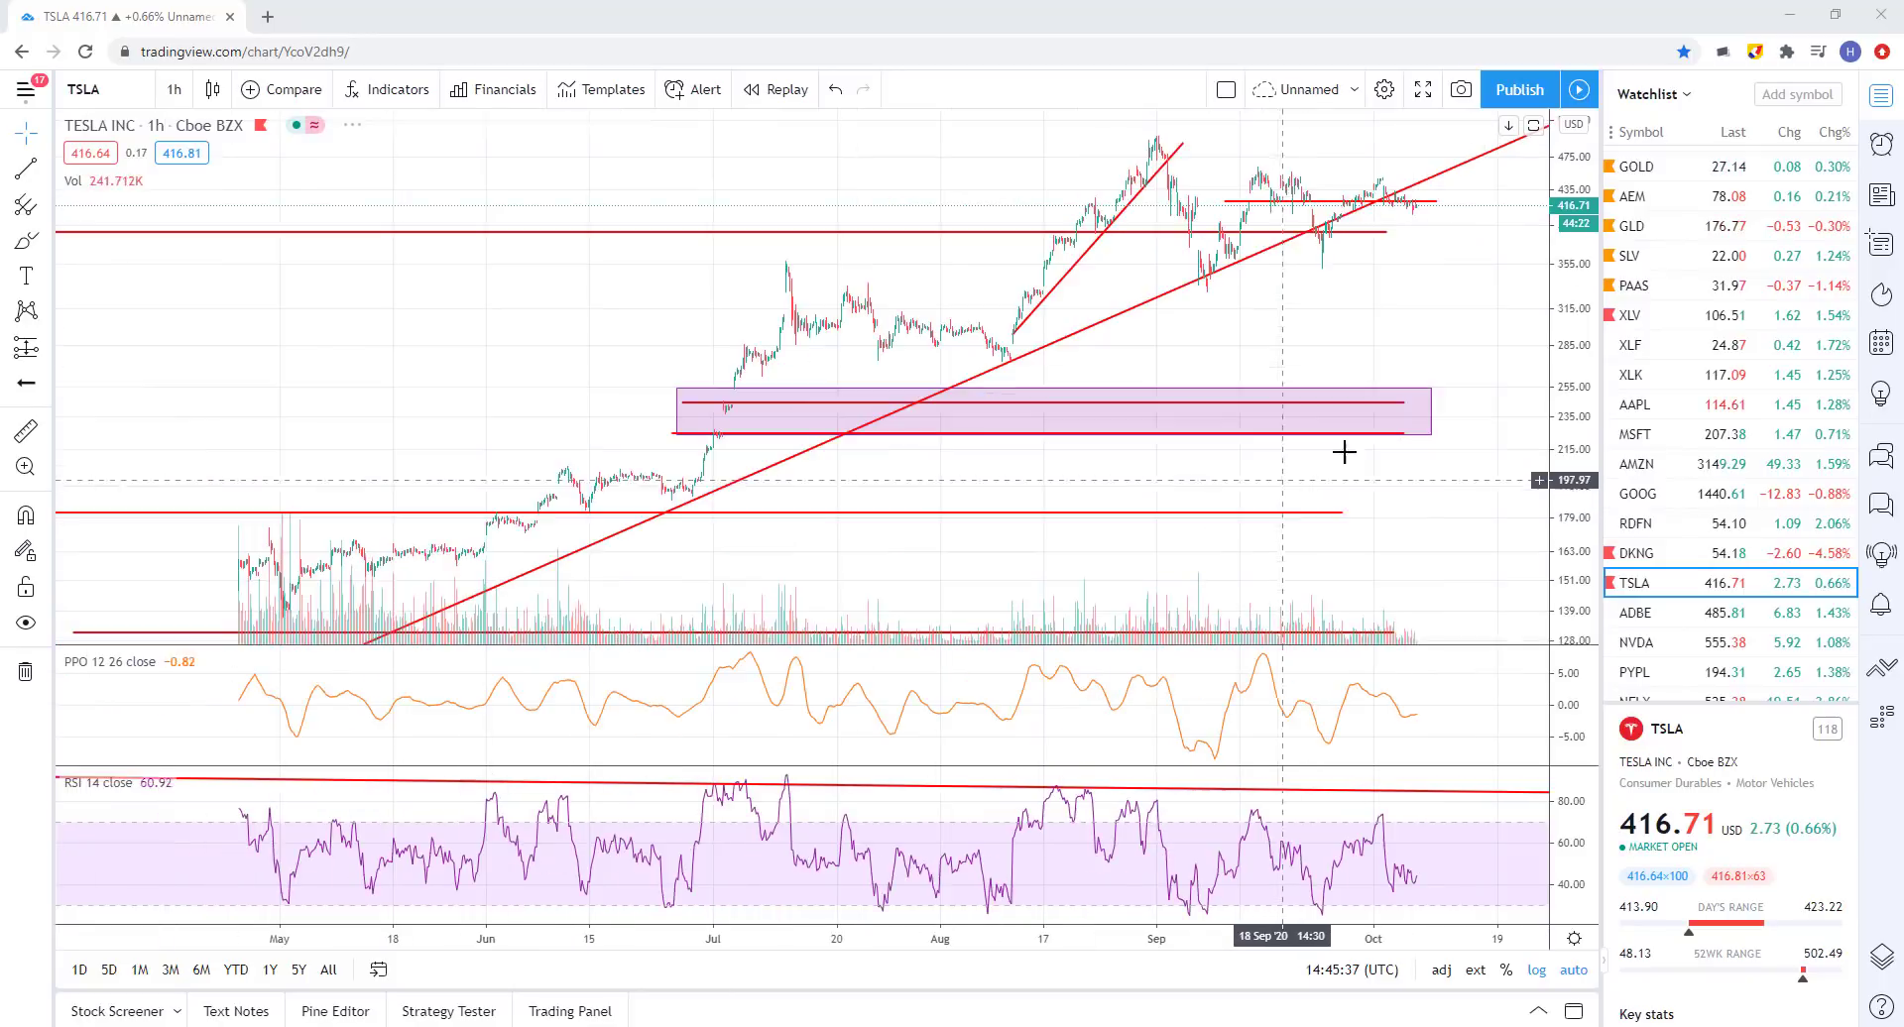
- Measure the TSLA price distance from about 414.53 on 7 October down to the purple zone's lower edge, clear it and inspect the zone
click(25, 431)
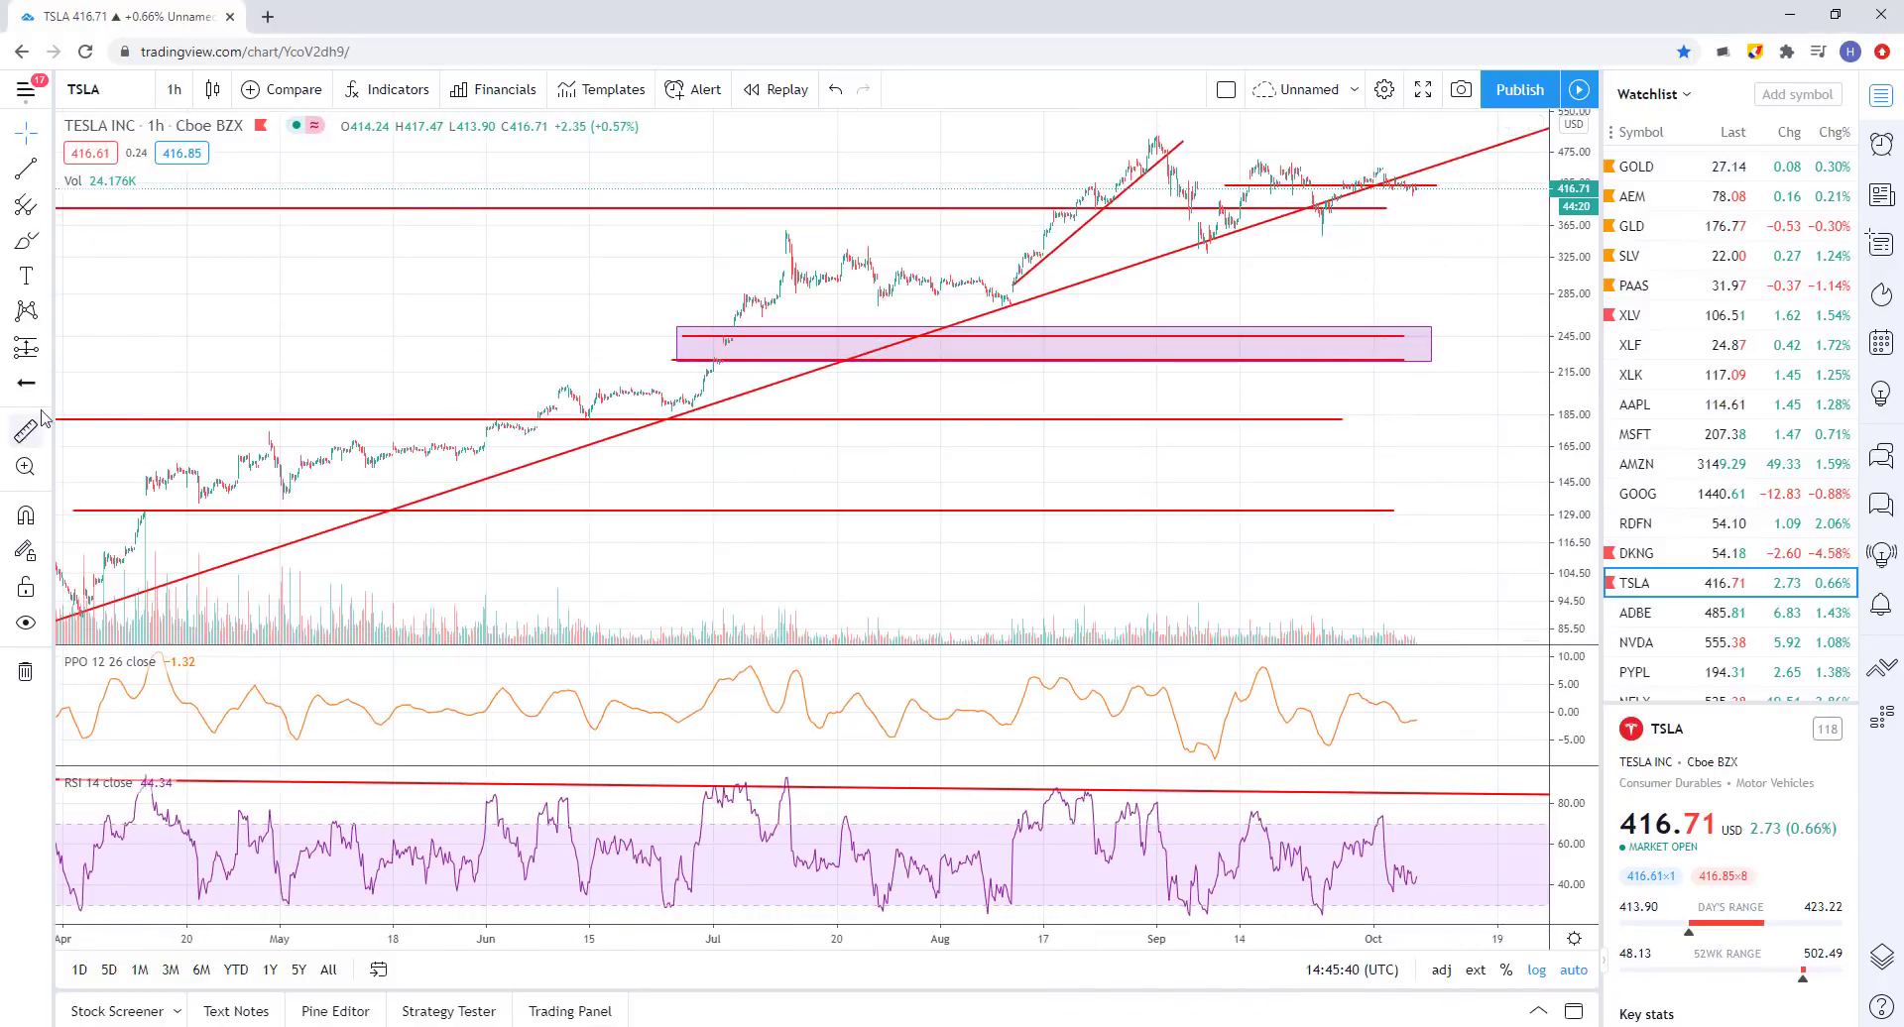
click(1416, 188)
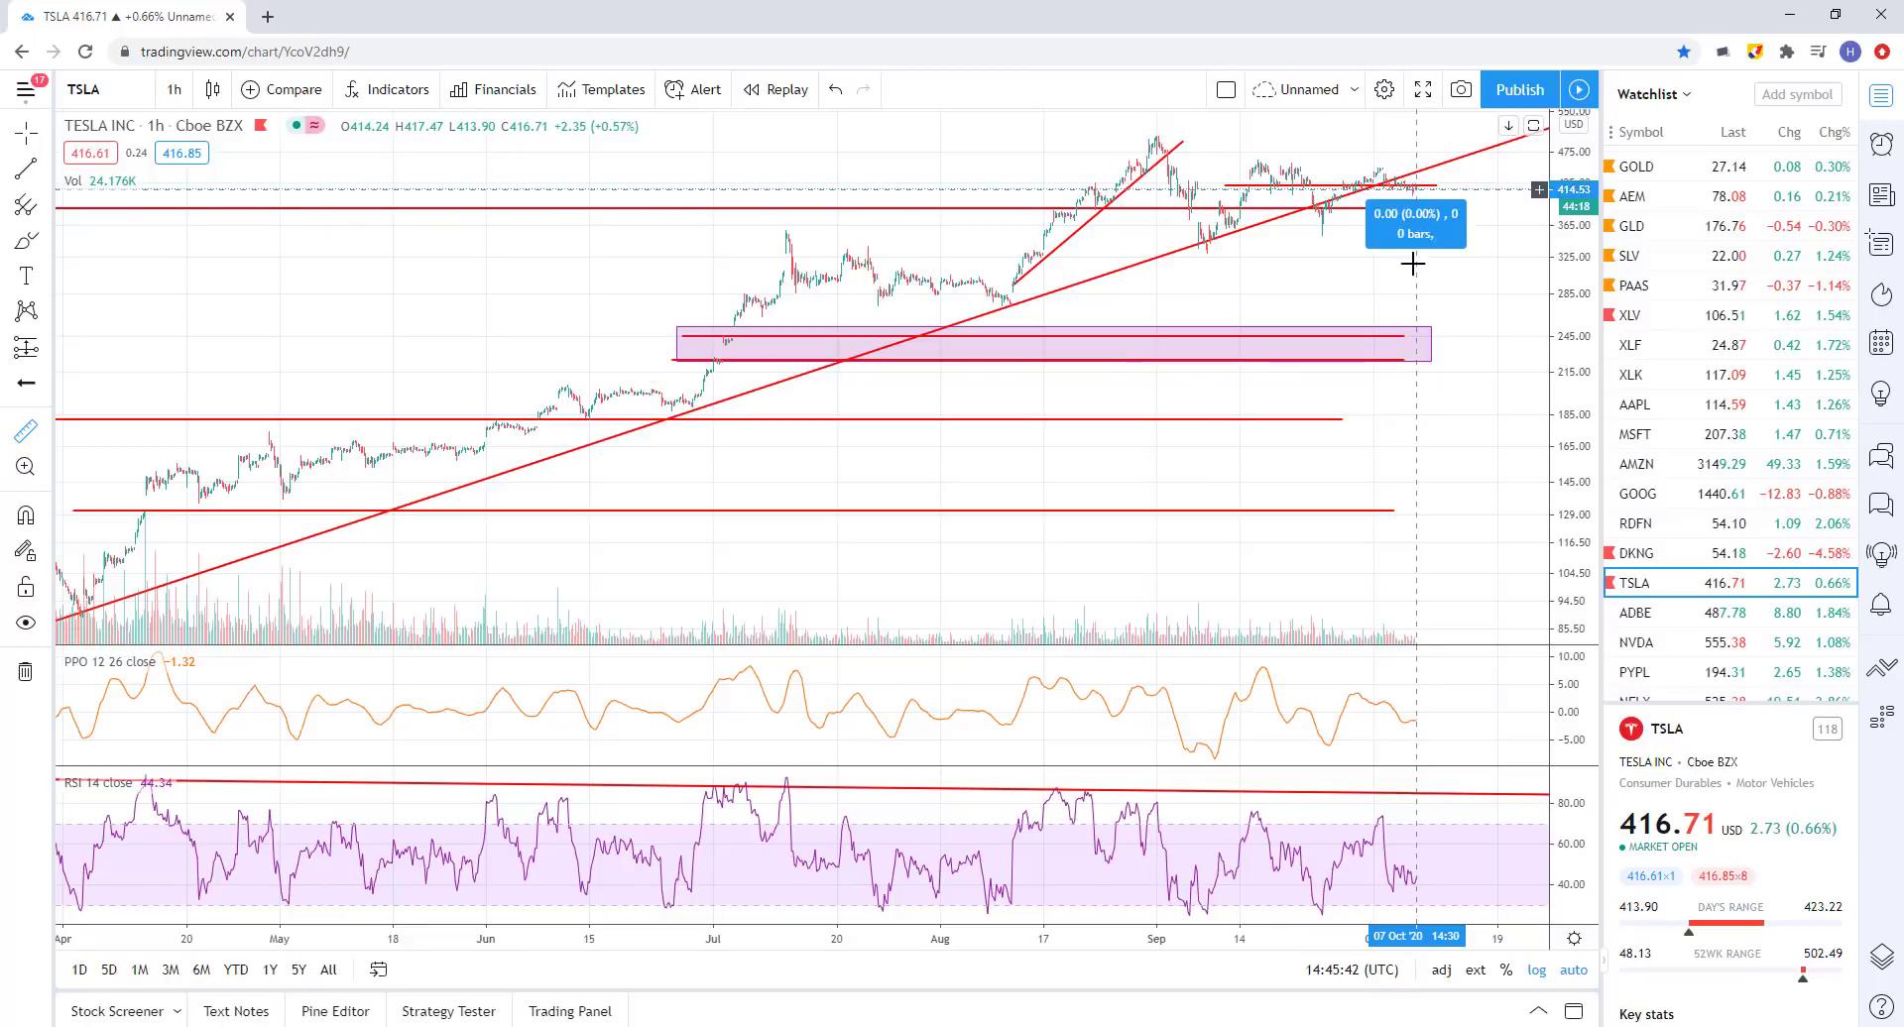
click(1416, 362)
click(1284, 348)
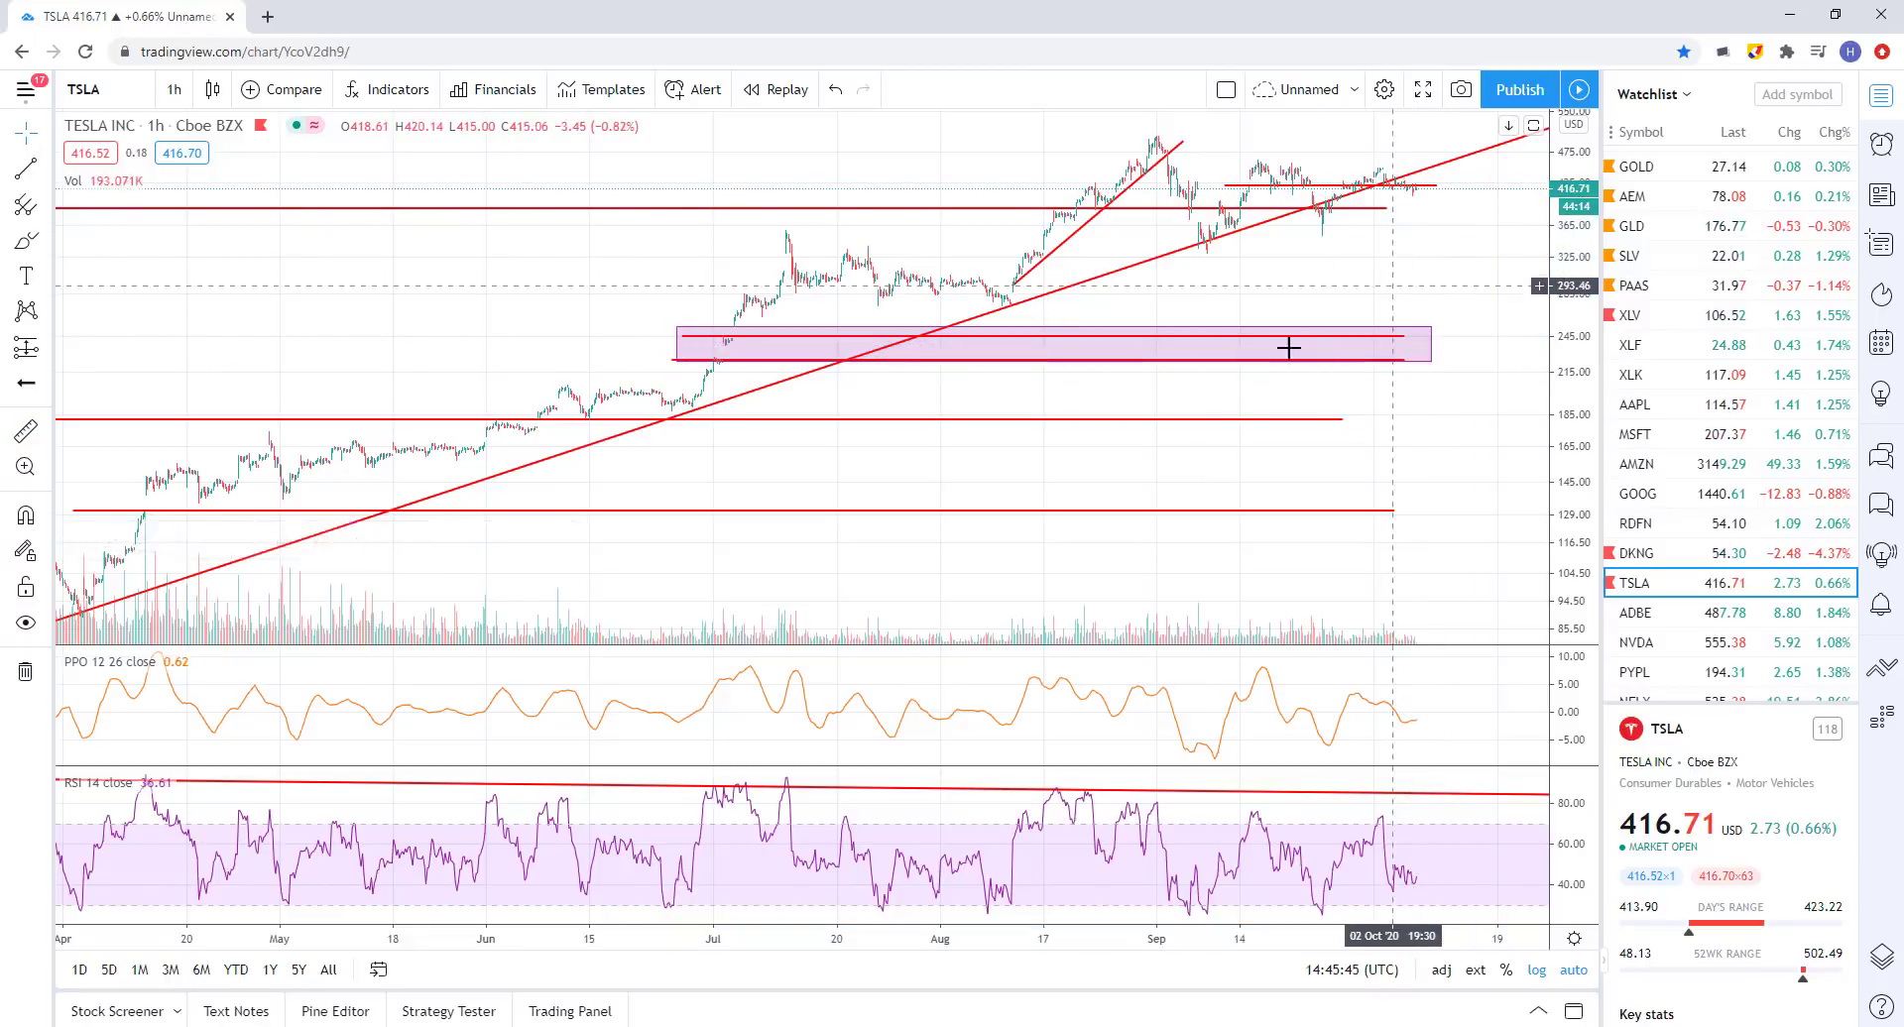
scroll(1284, 348, up, 2)
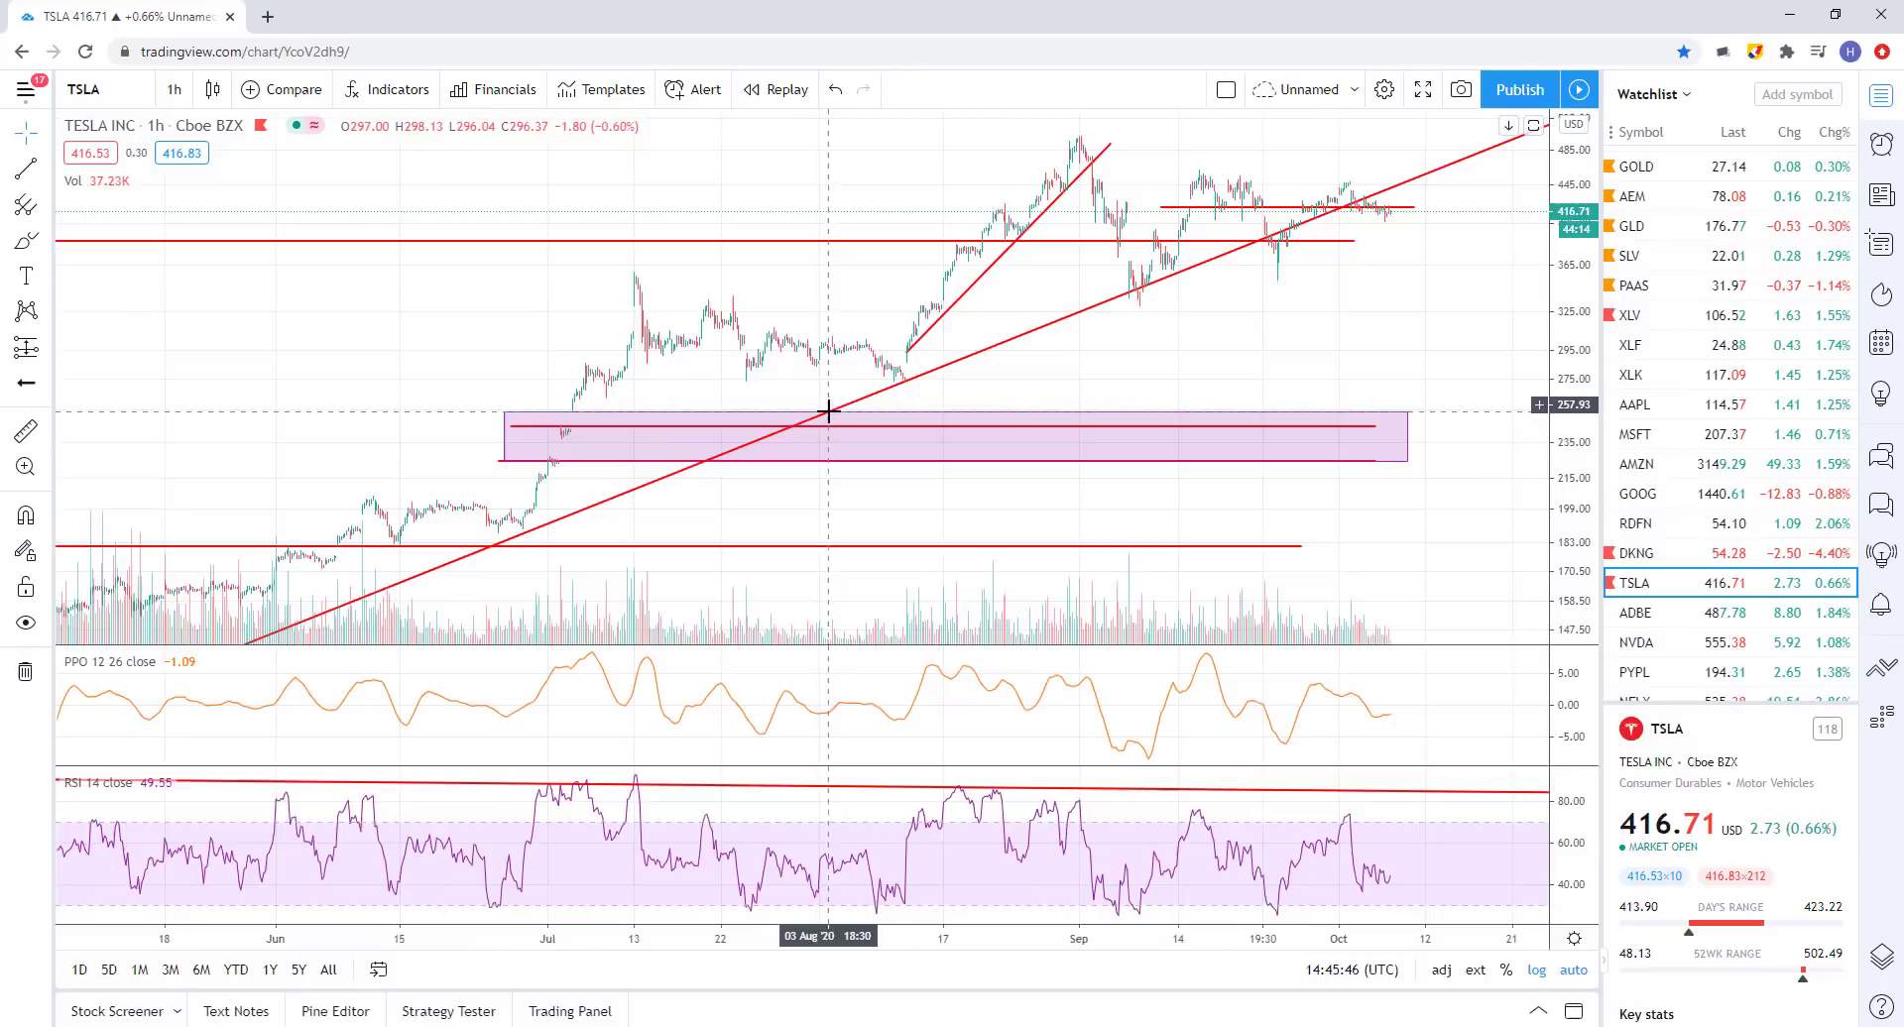
click(631, 461)
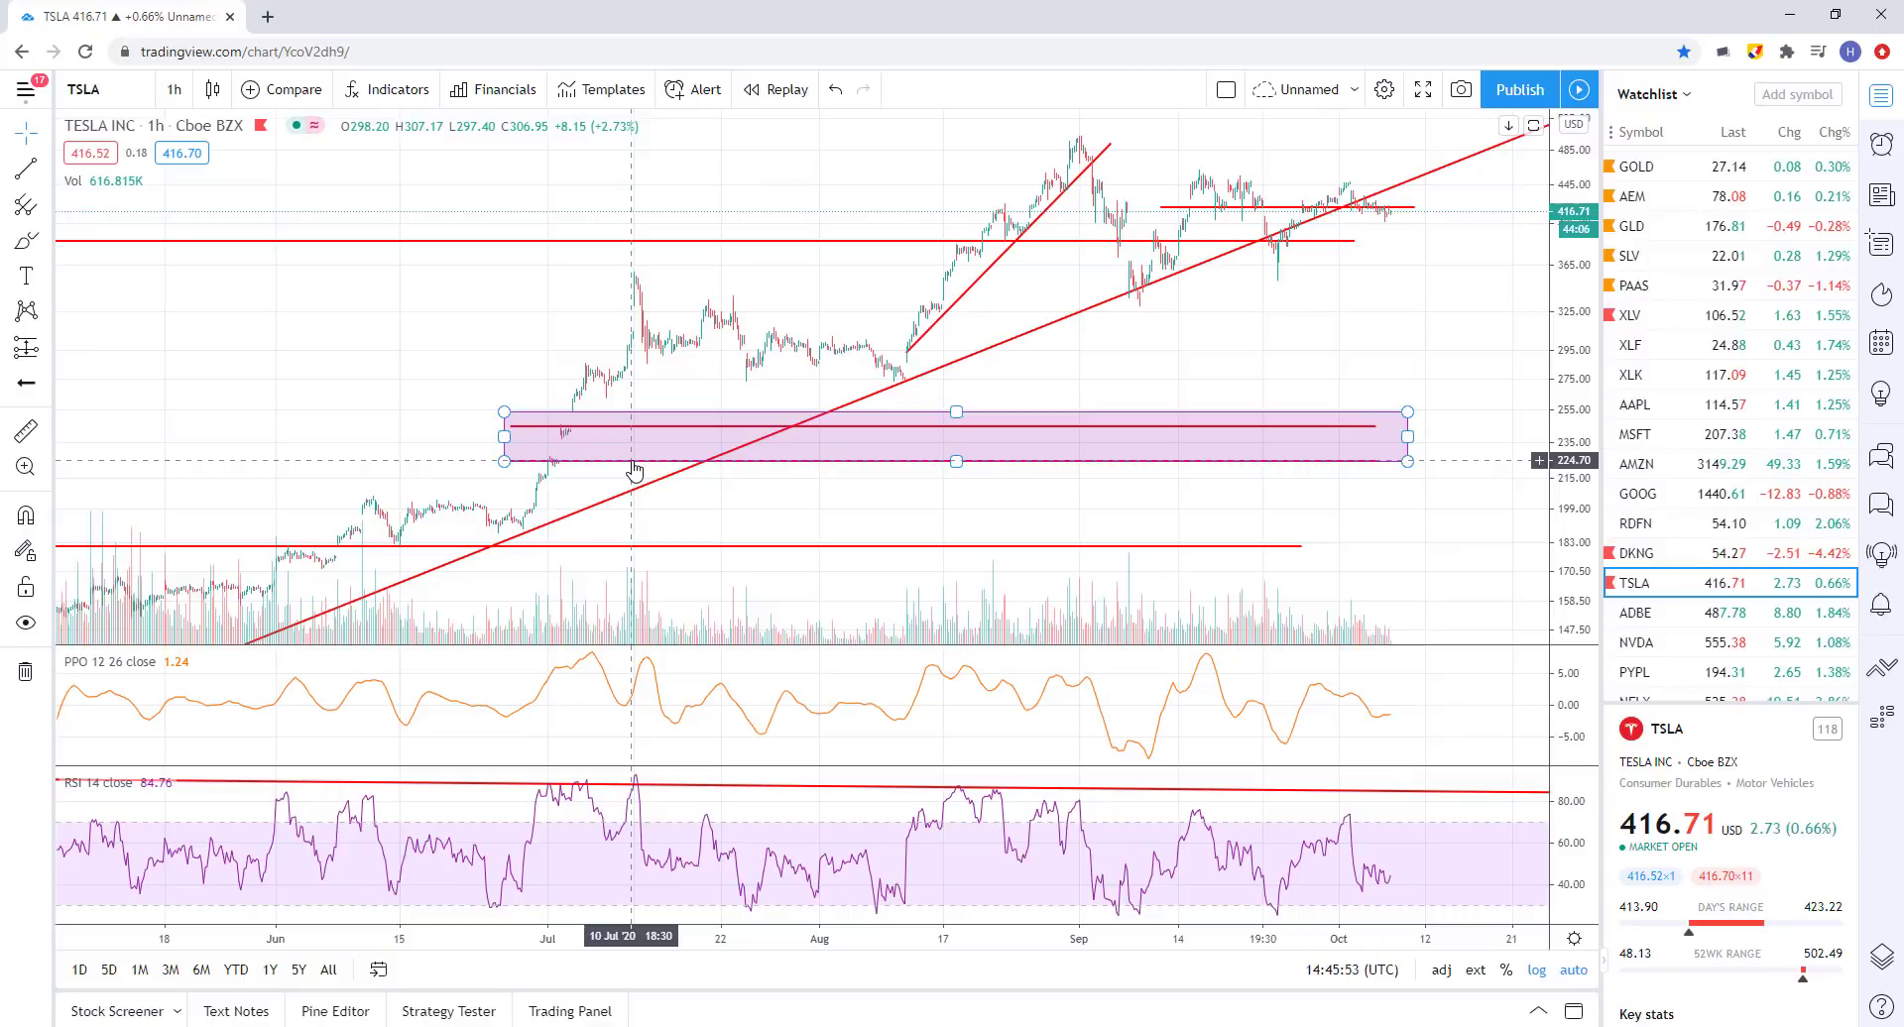
key(Escape)
- Open the PM chart and examine its latest 1-hour candles against the falling trendlines and the horizontal levels near 76.20 and 77.50
text(PM)
key(Return)
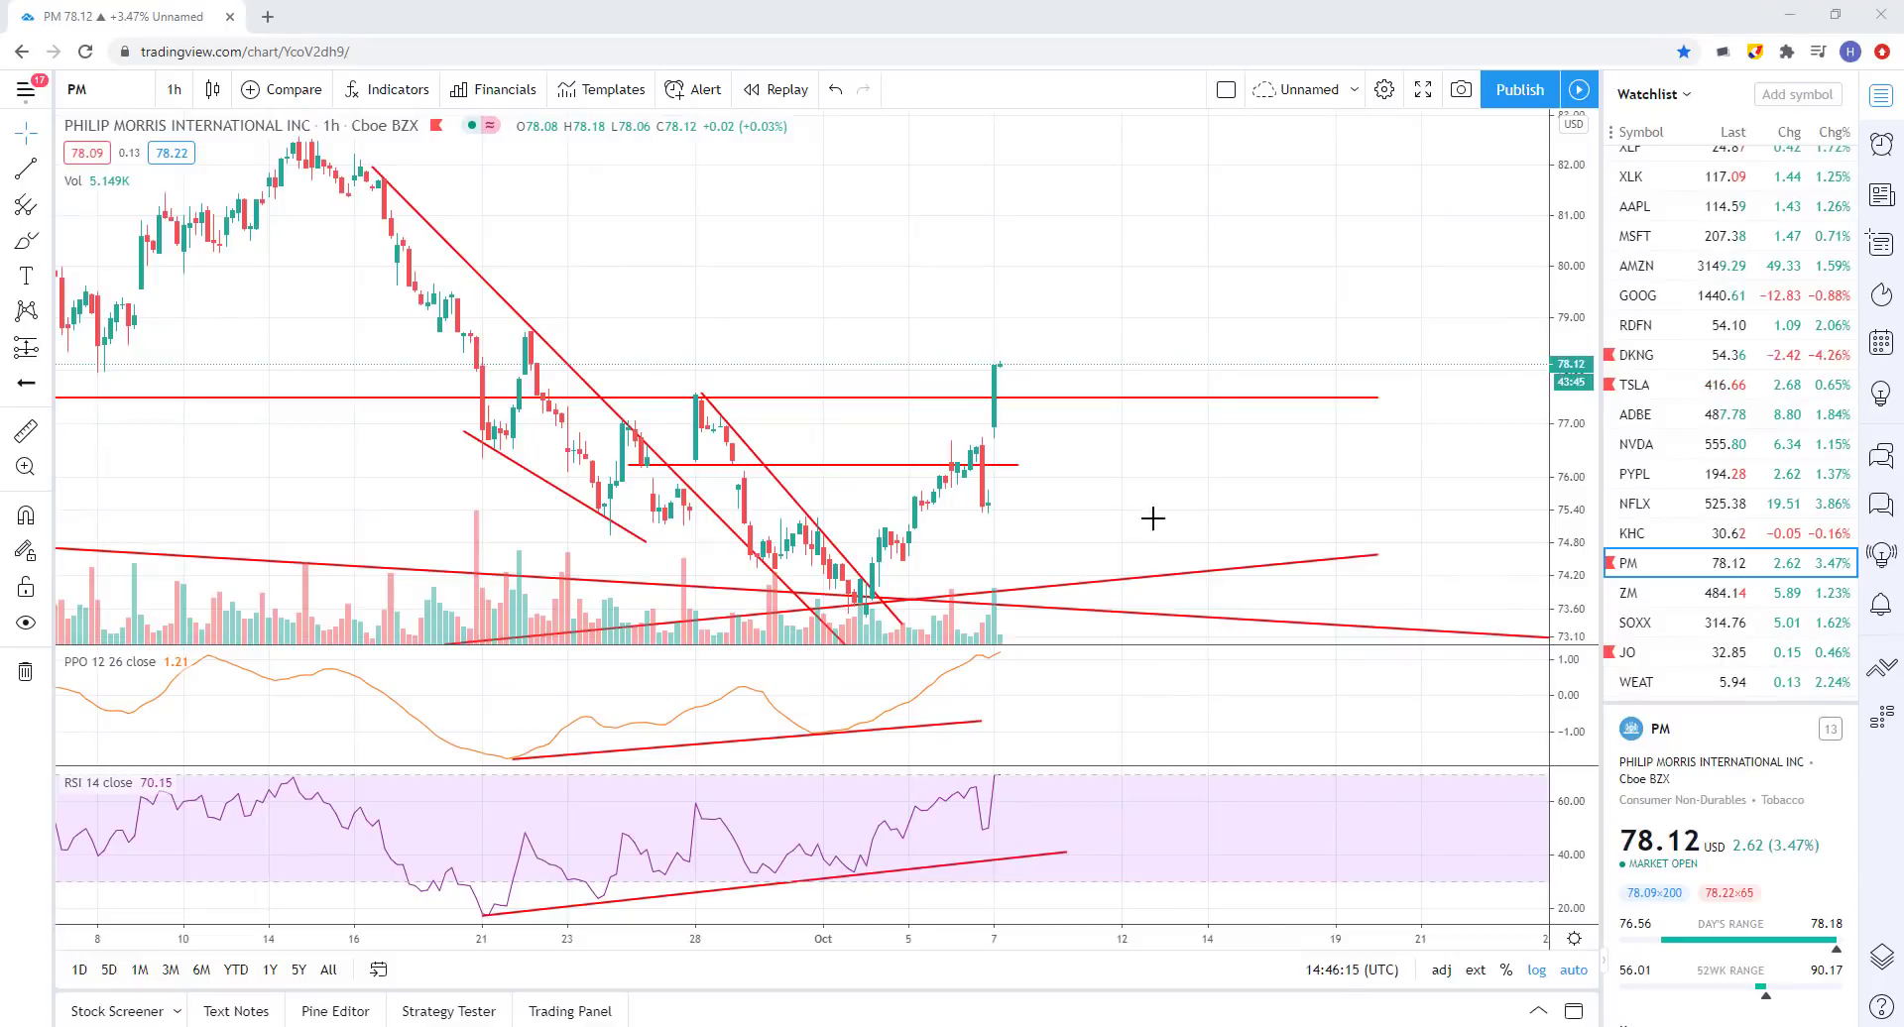
drag(1135, 531, 927, 527)
scroll(750, 365, down, 1)
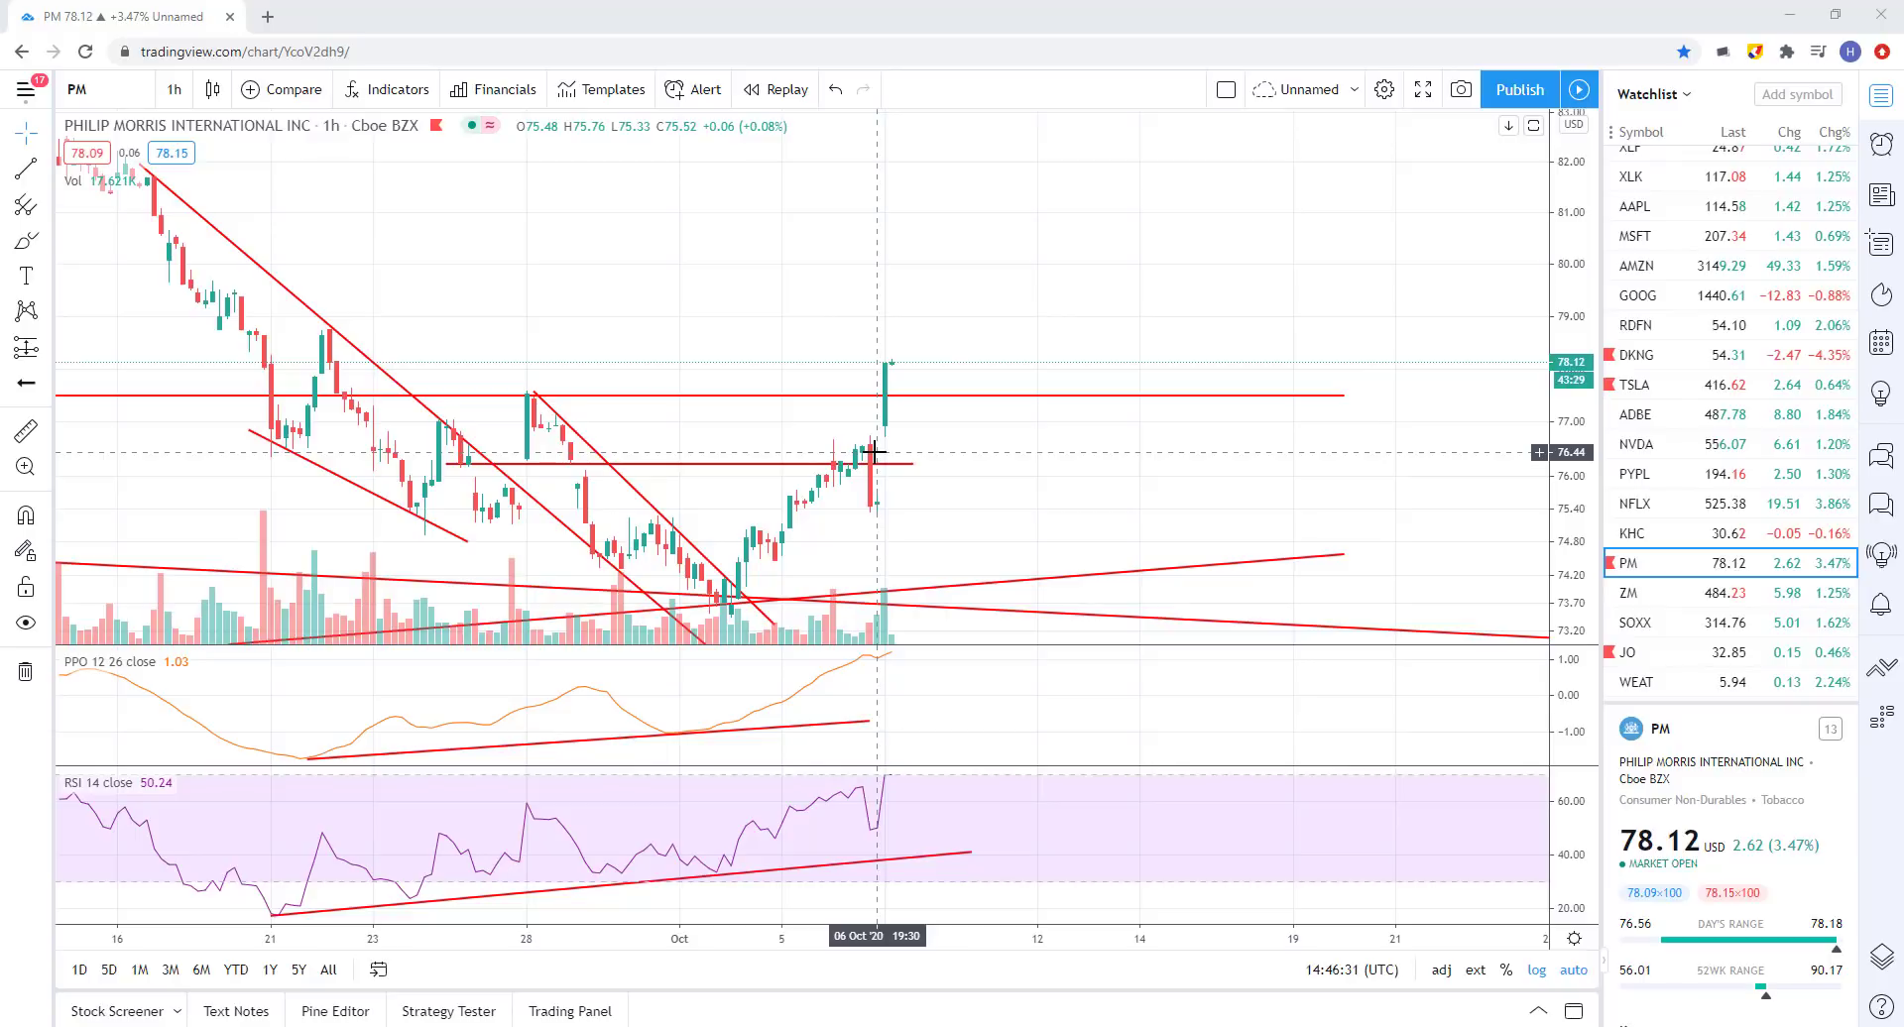
scroll(875, 452, up, 2)
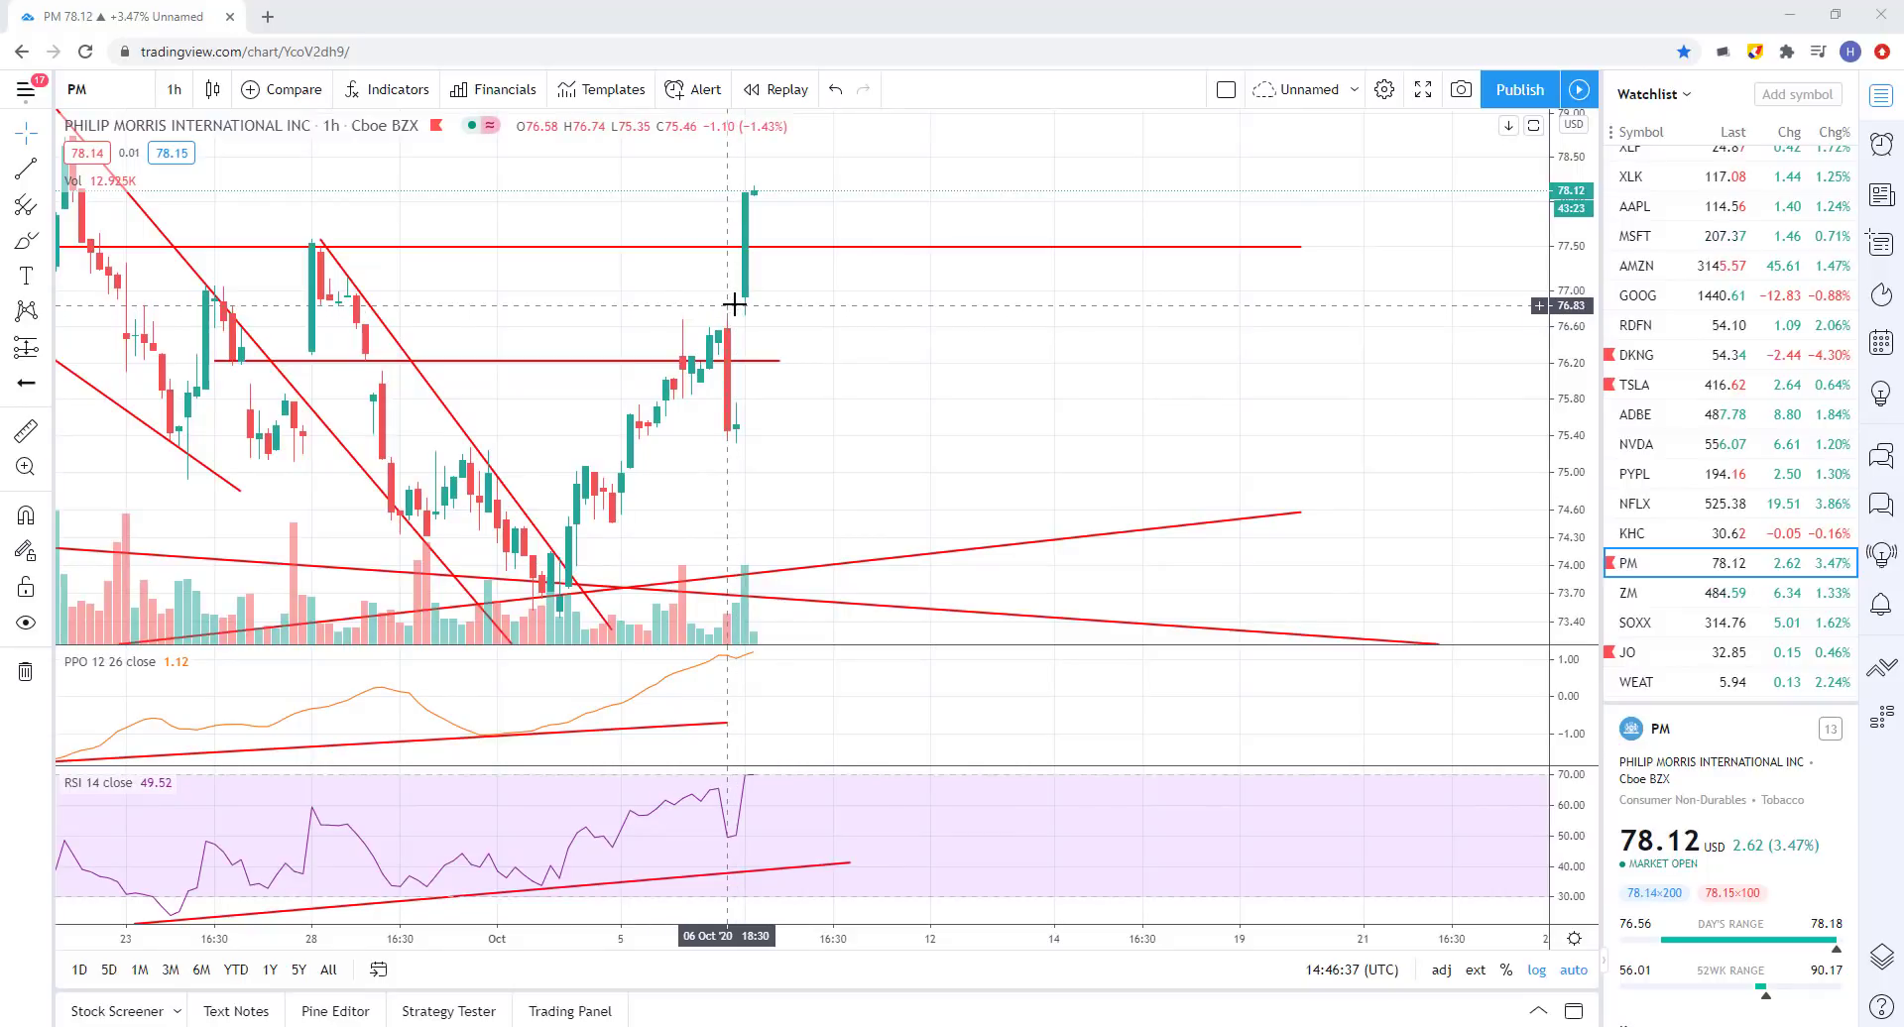
scroll(735, 309, up, 1)
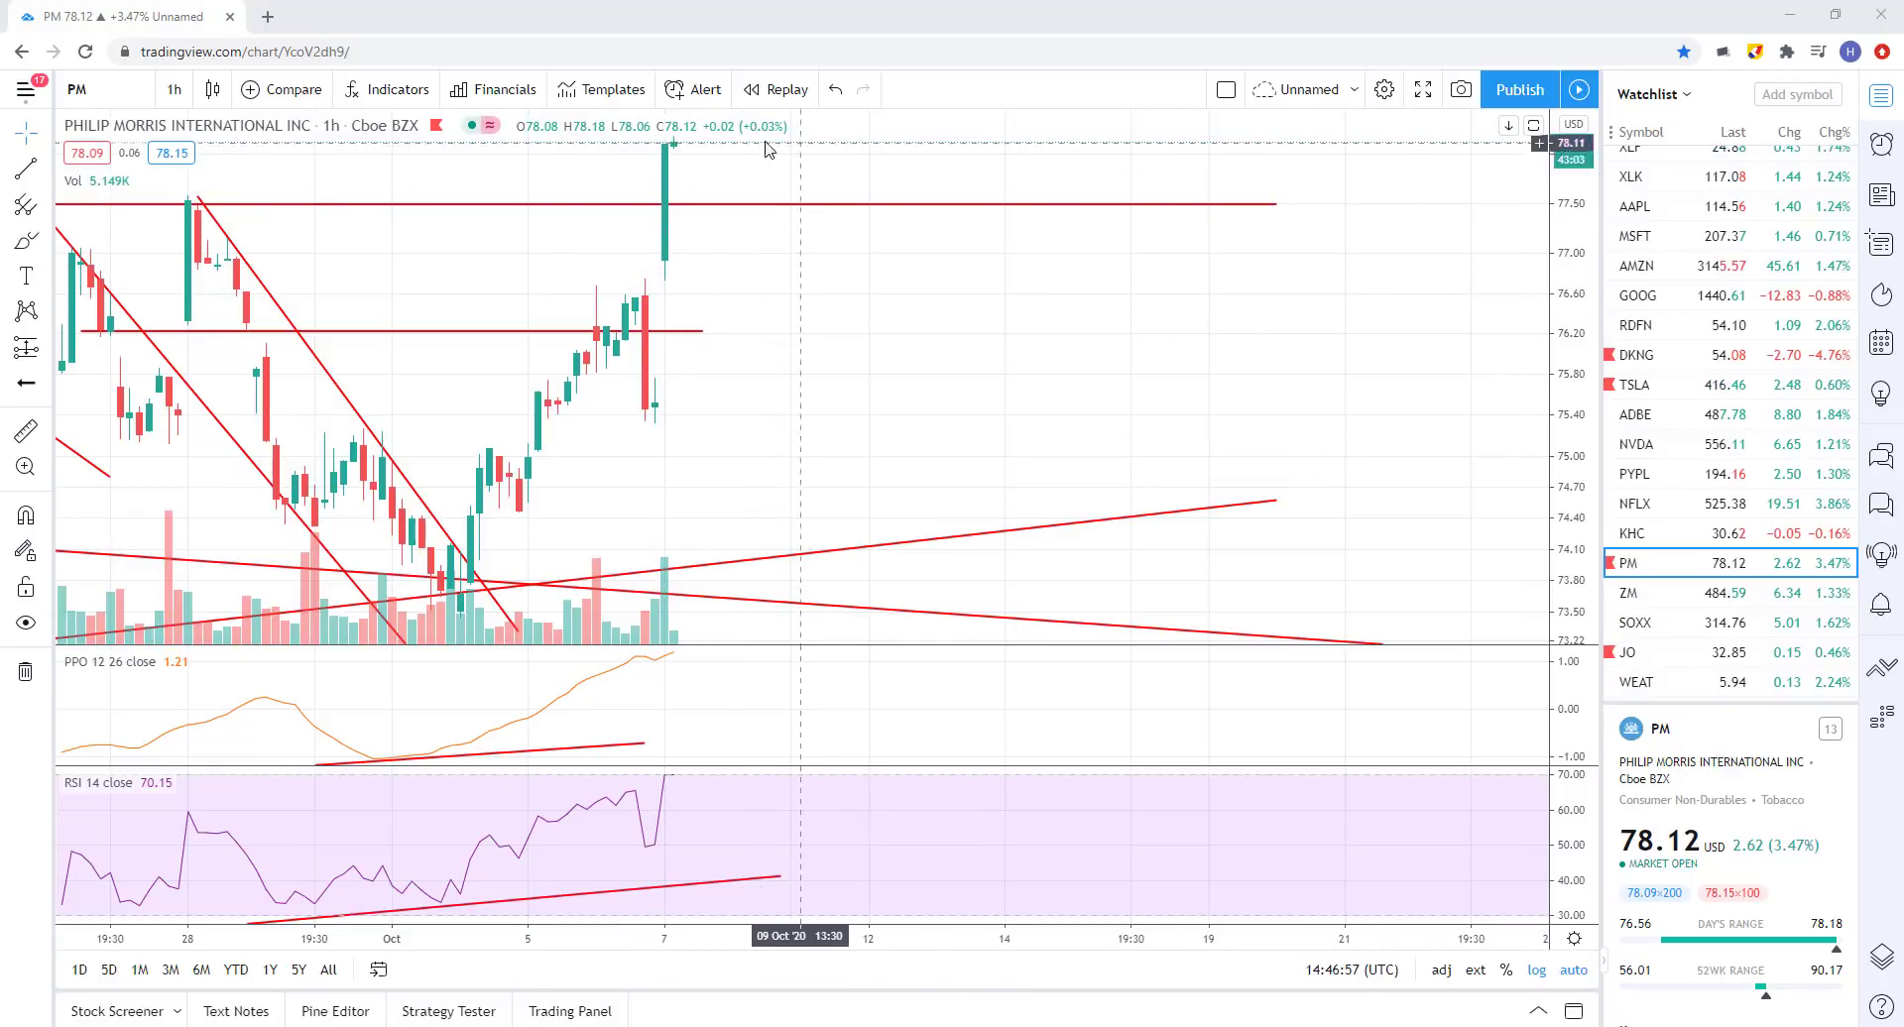
scroll(884, 302, down, 5)
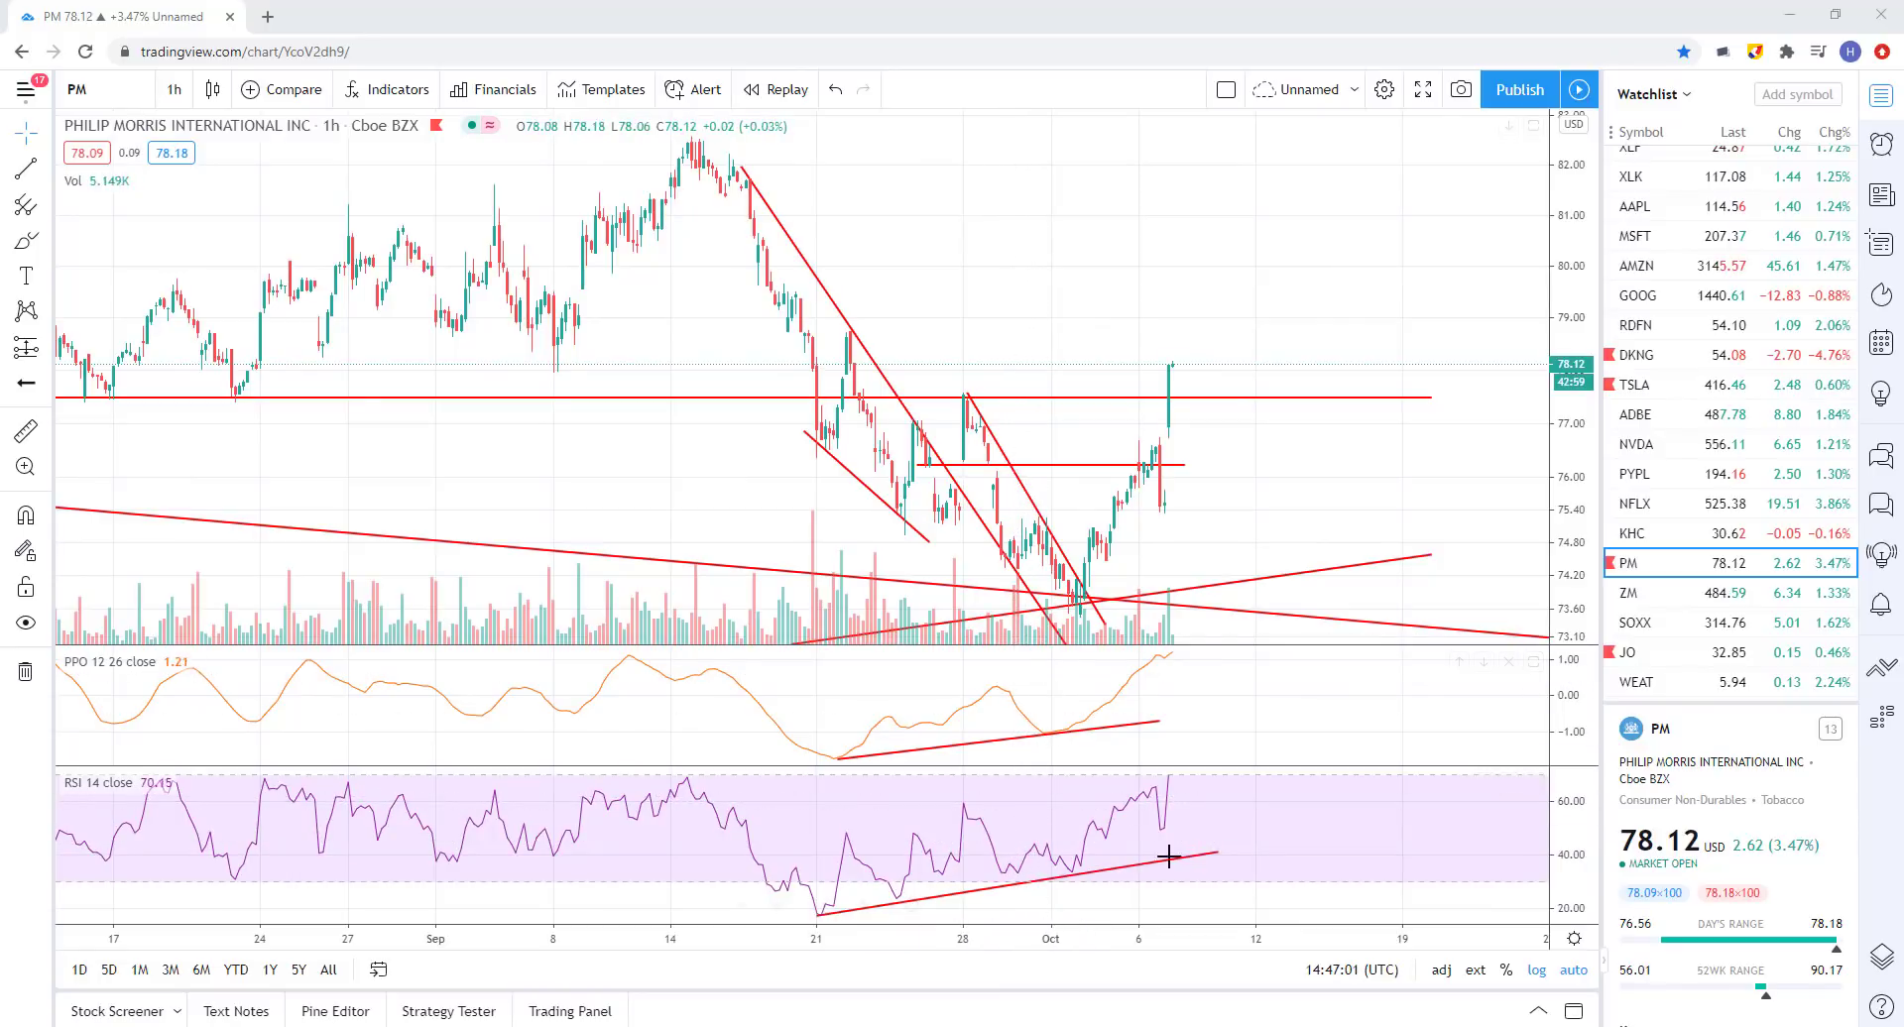
scroll(1037, 802, up, 1)
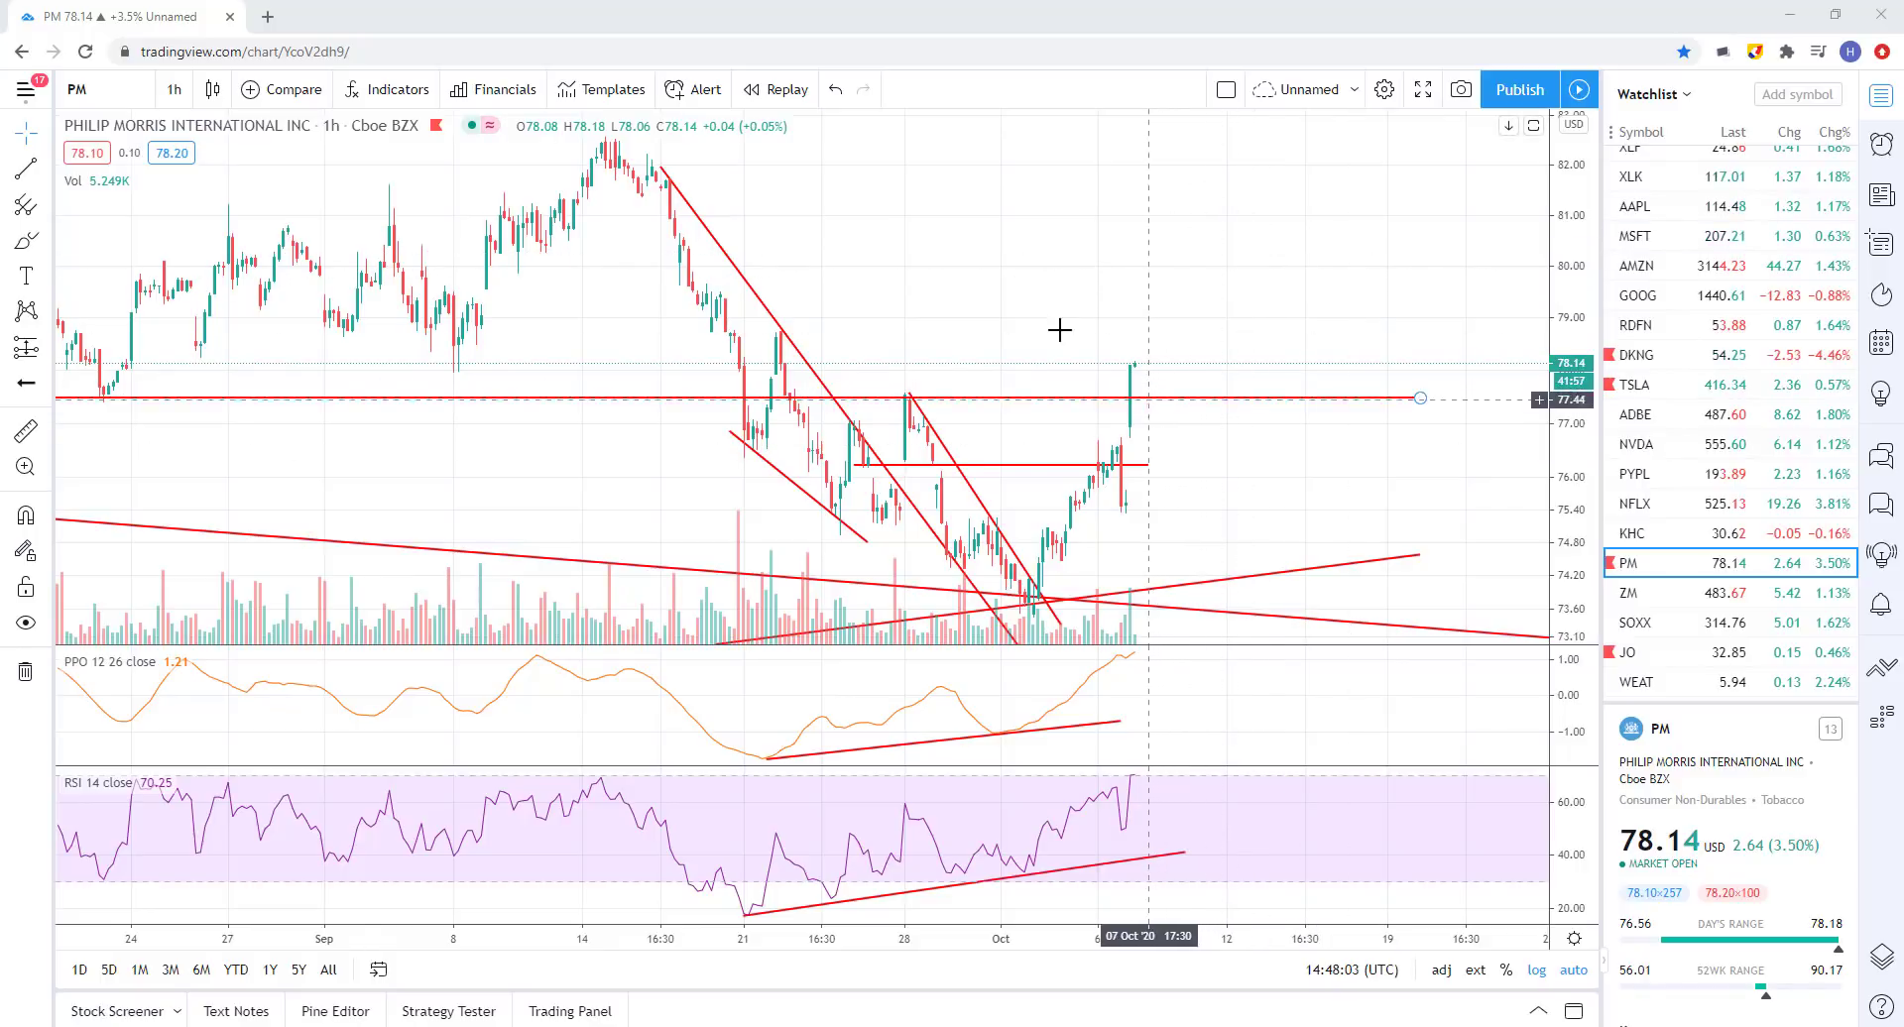
- Switch the PM chart to the daily interval and examine its history against the long falling channel and the horizontal resistance levels
scroll(1001, 476, down, 5)
scroll(1015, 505, down, 8)
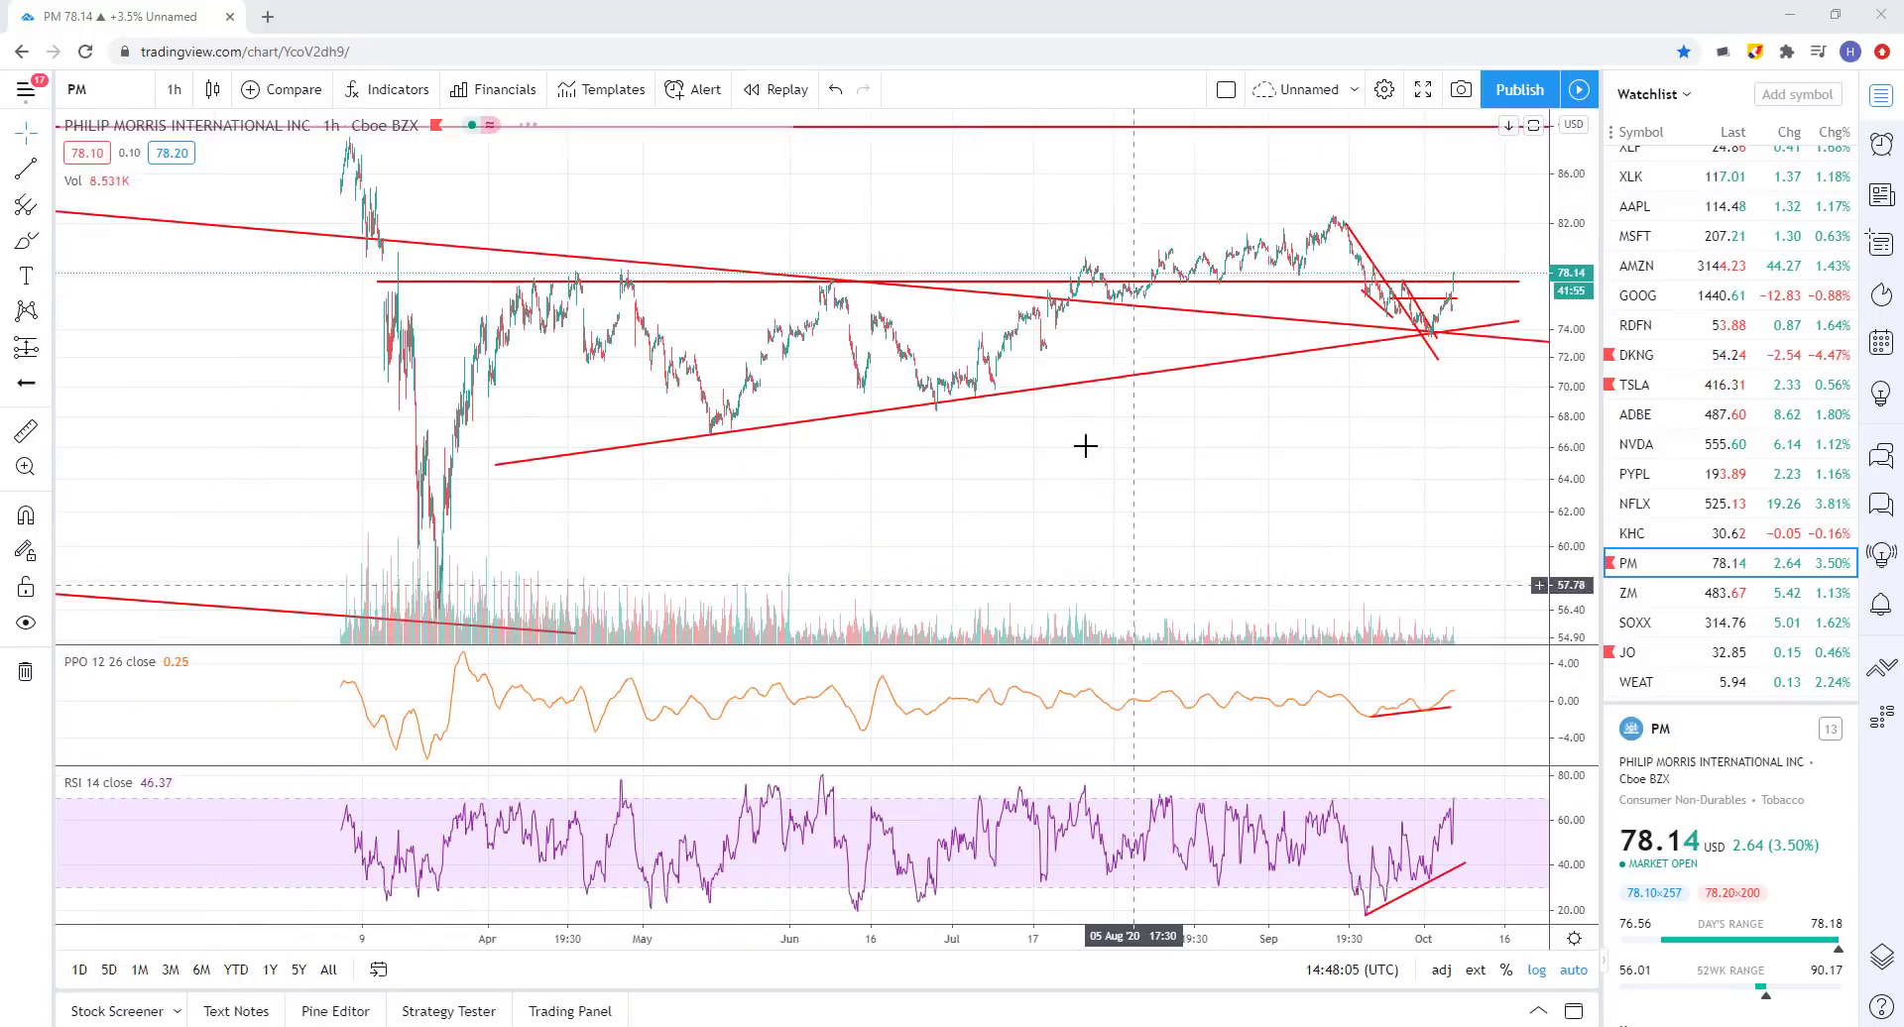
click(174, 90)
click(189, 716)
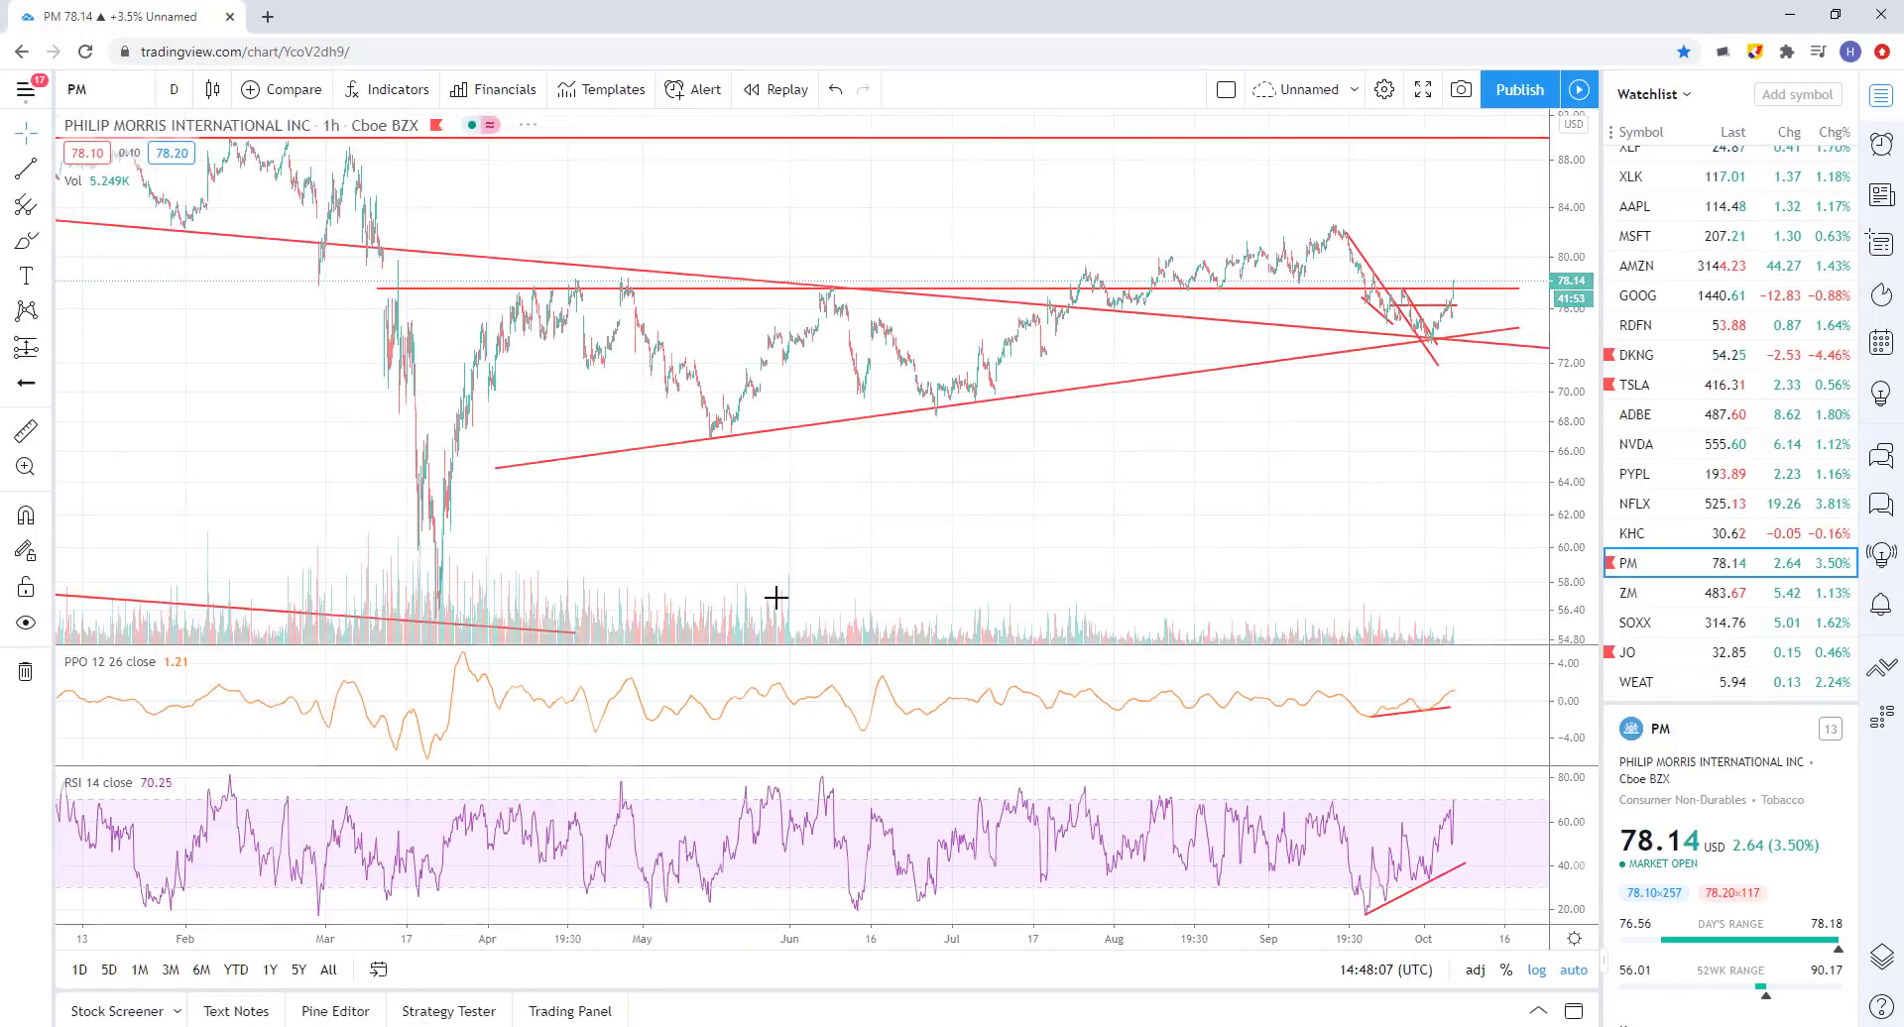
scroll(1140, 644, up, 5)
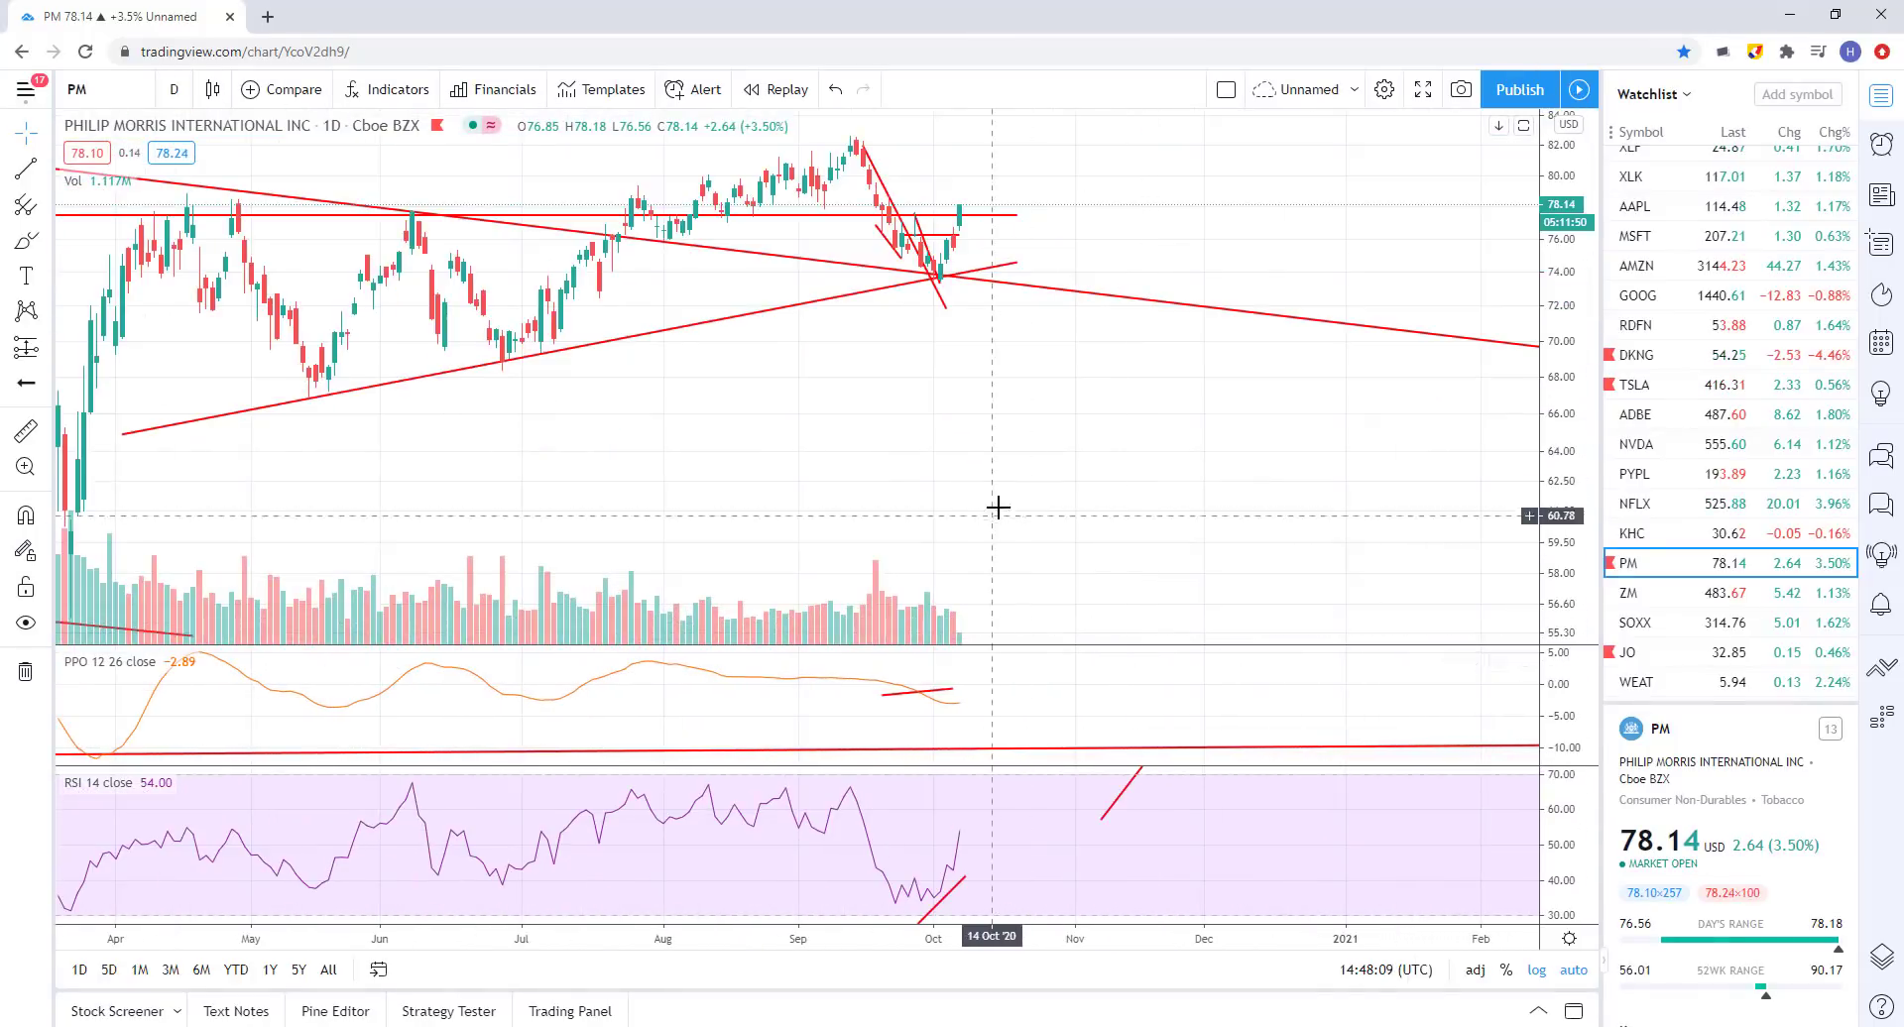
scroll(1111, 466, down, 3)
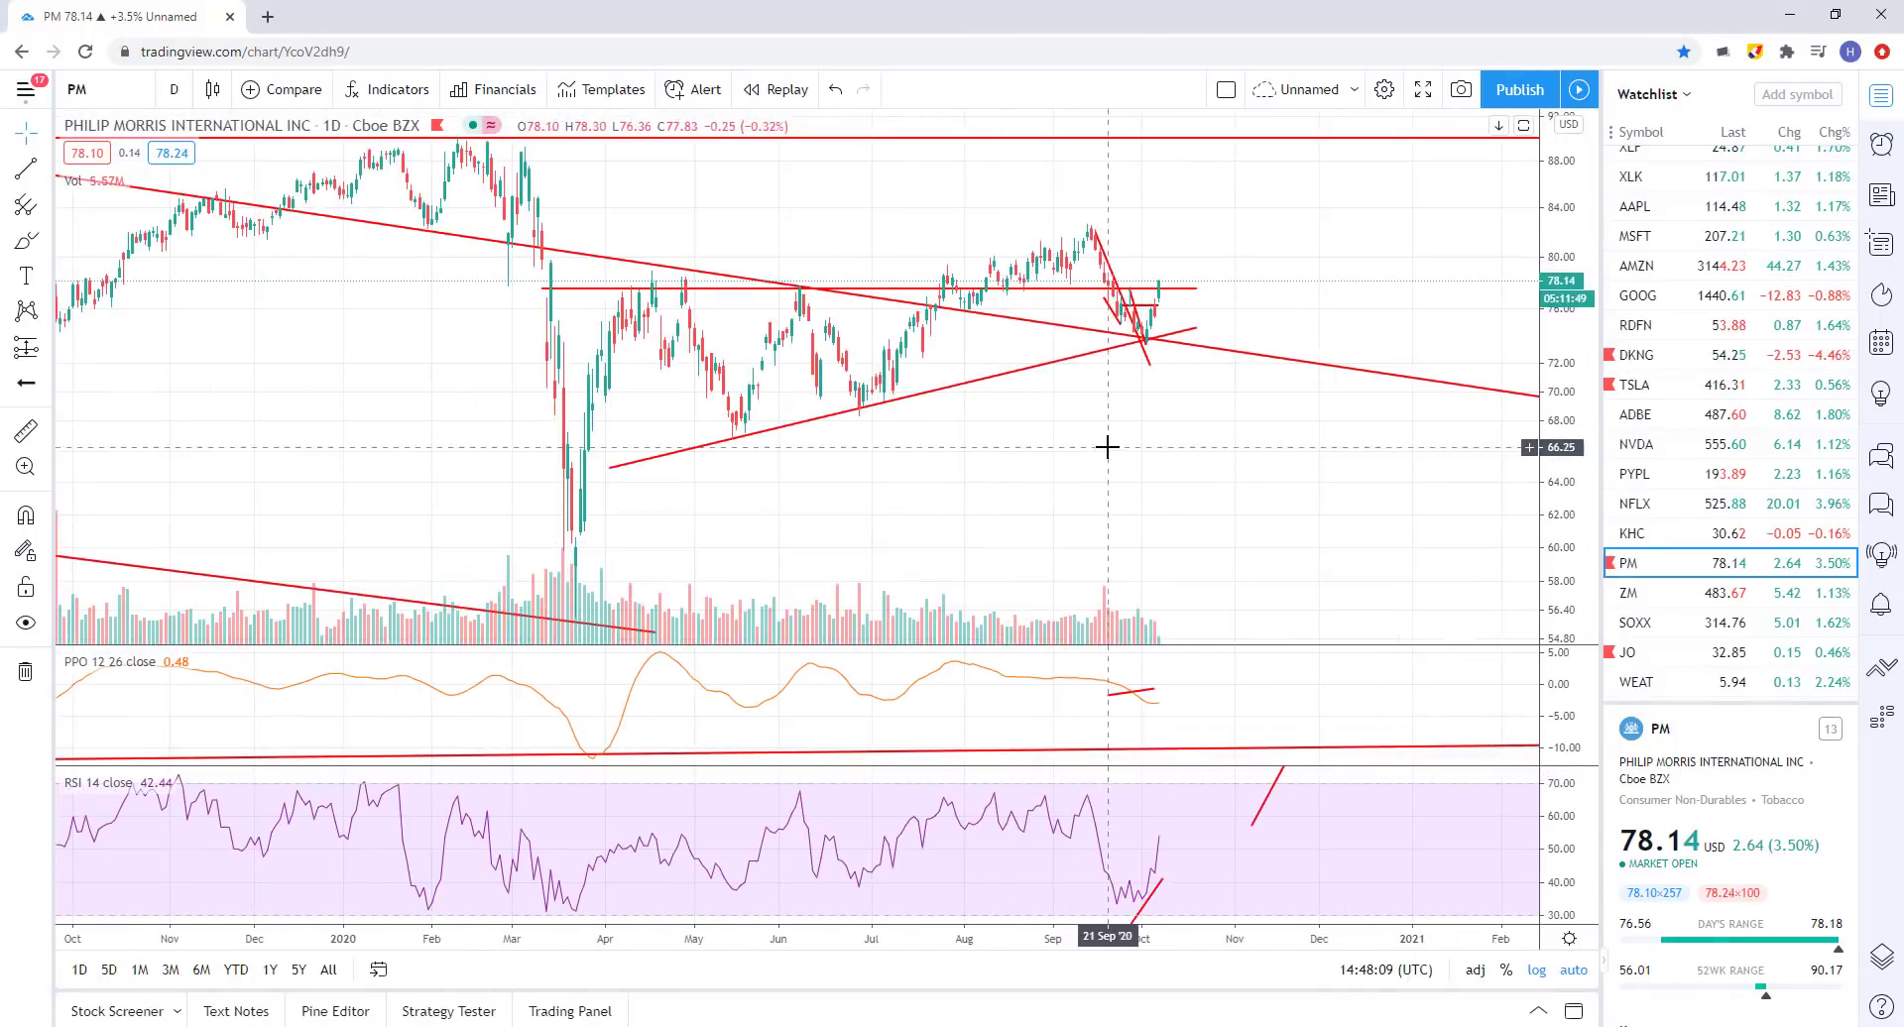
click(1166, 290)
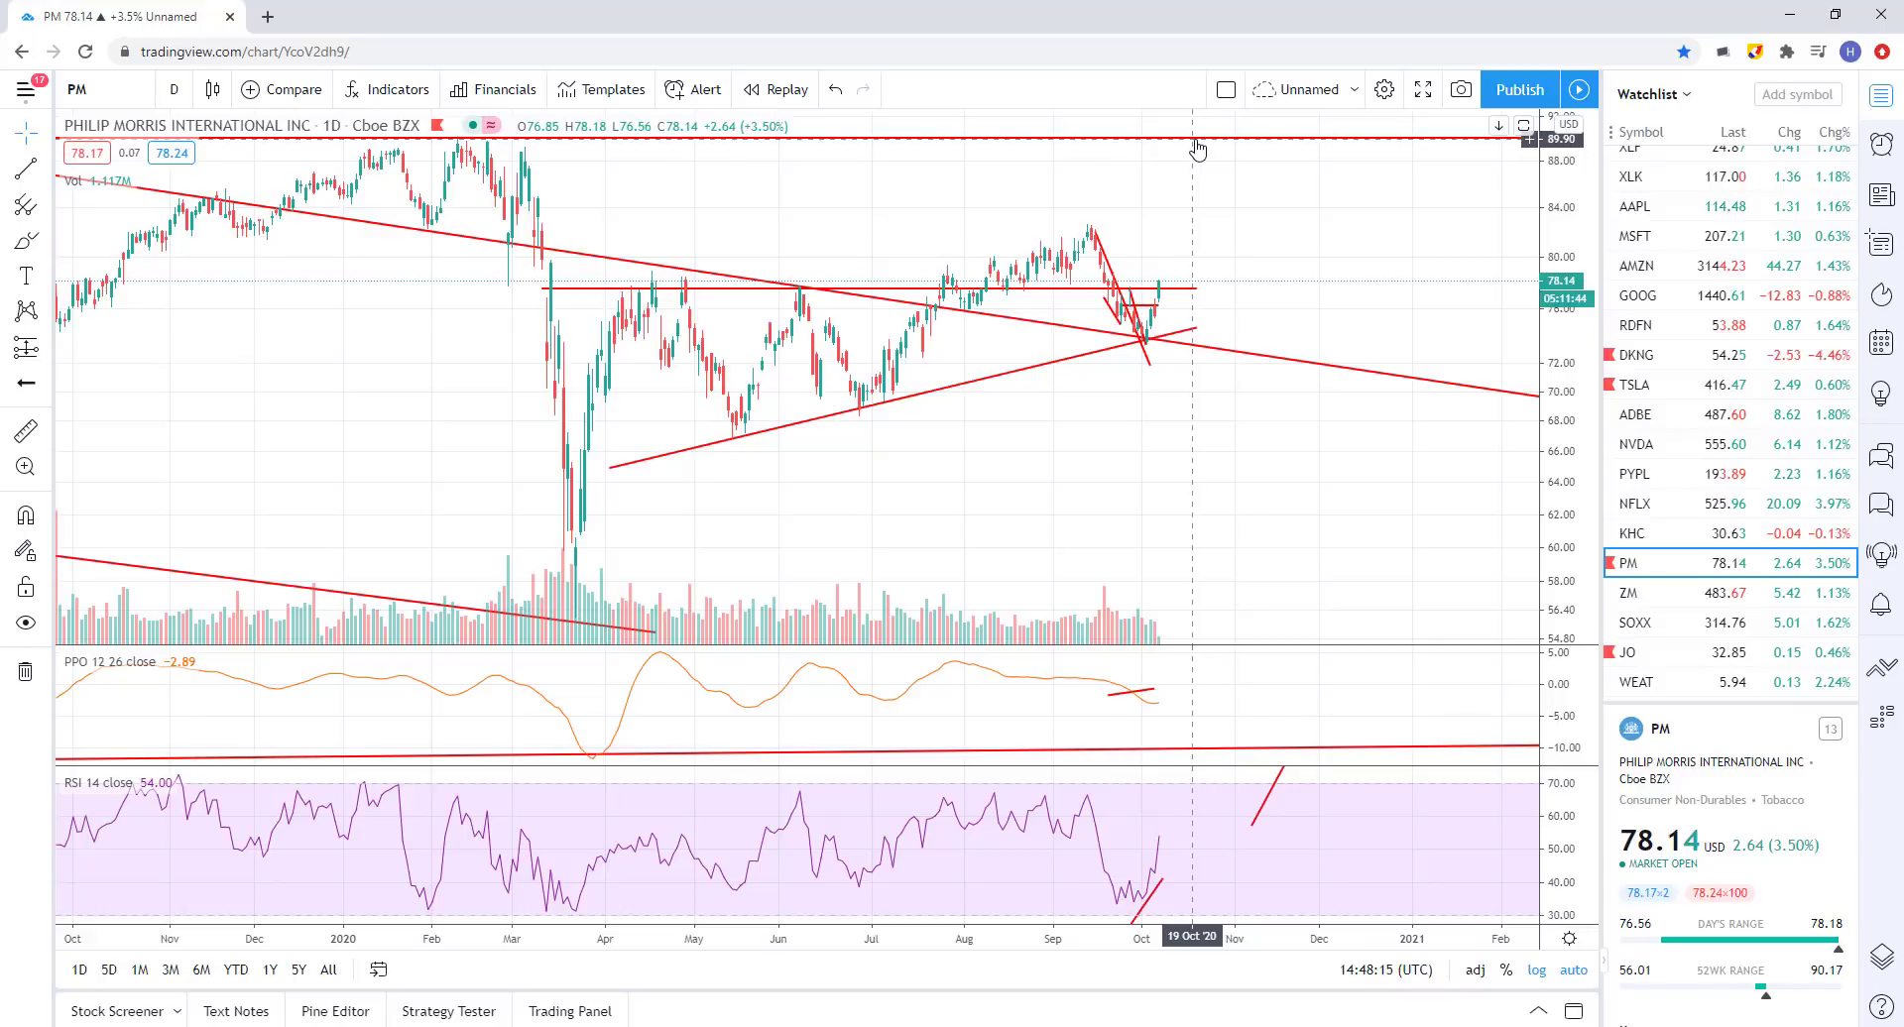
scroll(1198, 149, down, 3)
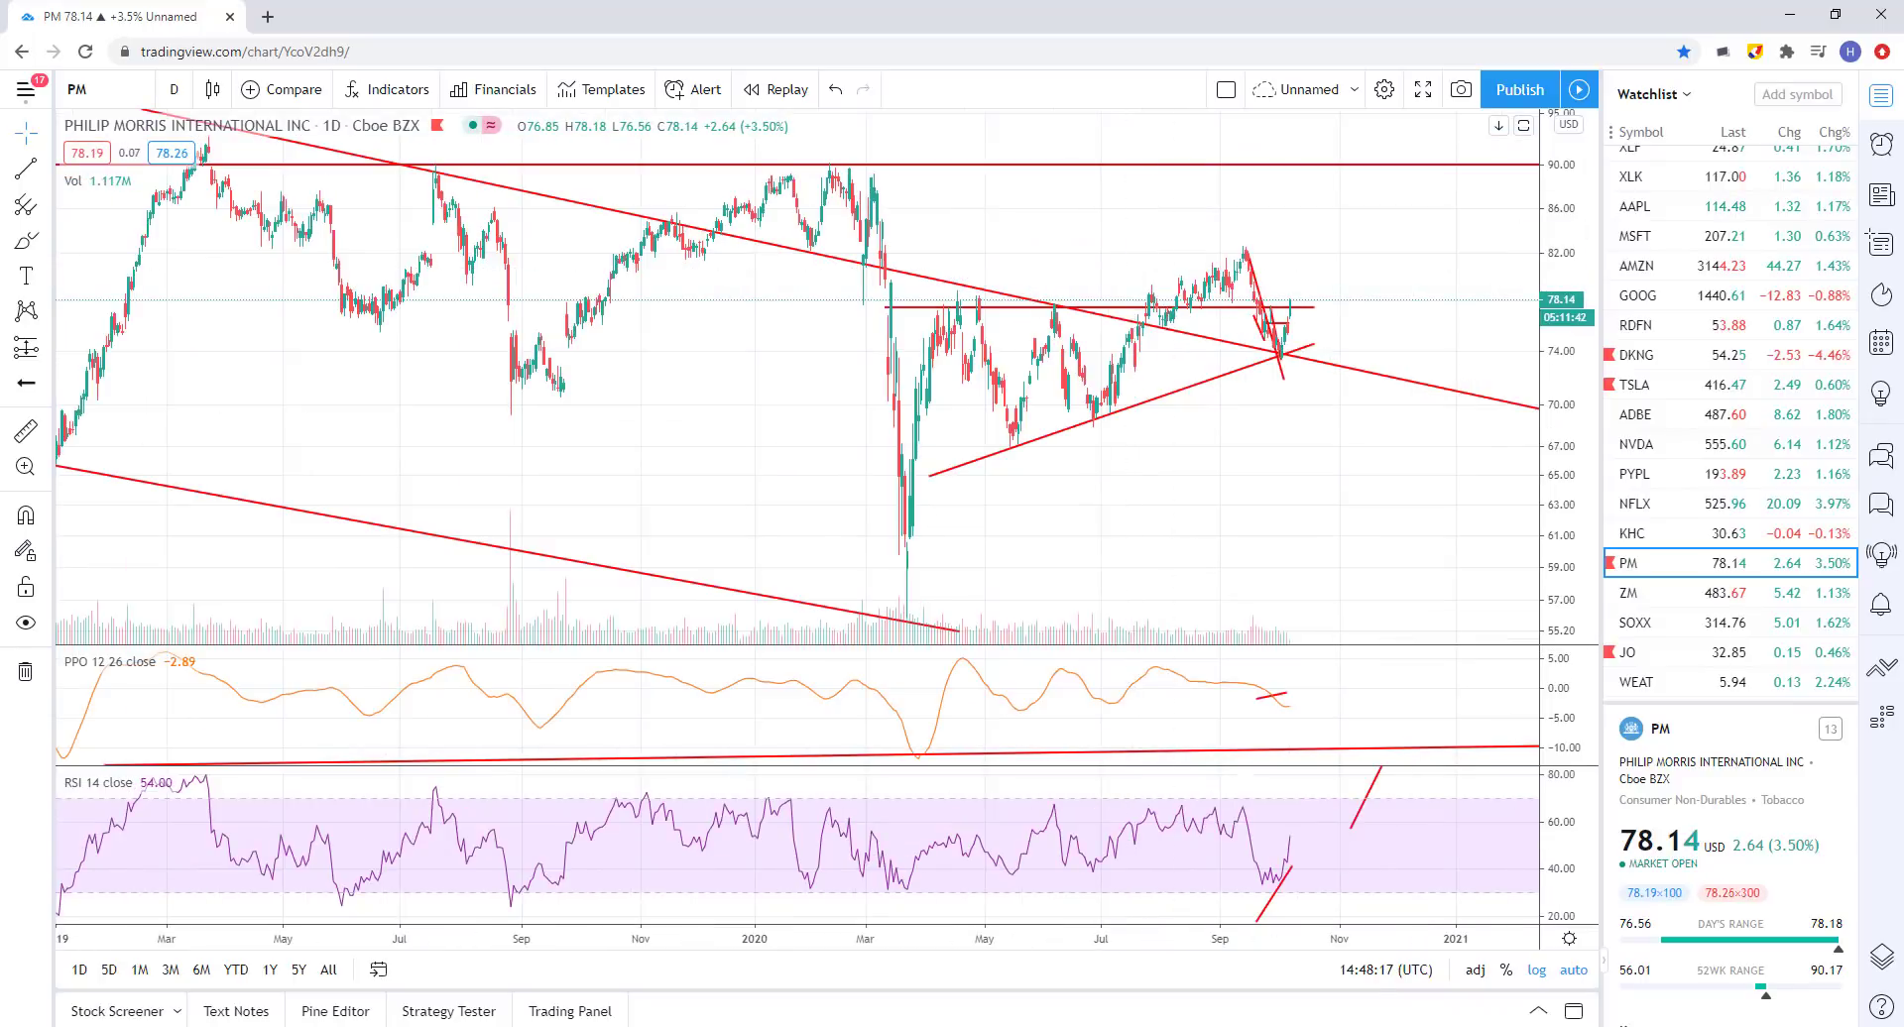
scroll(1296, 543, down, 2)
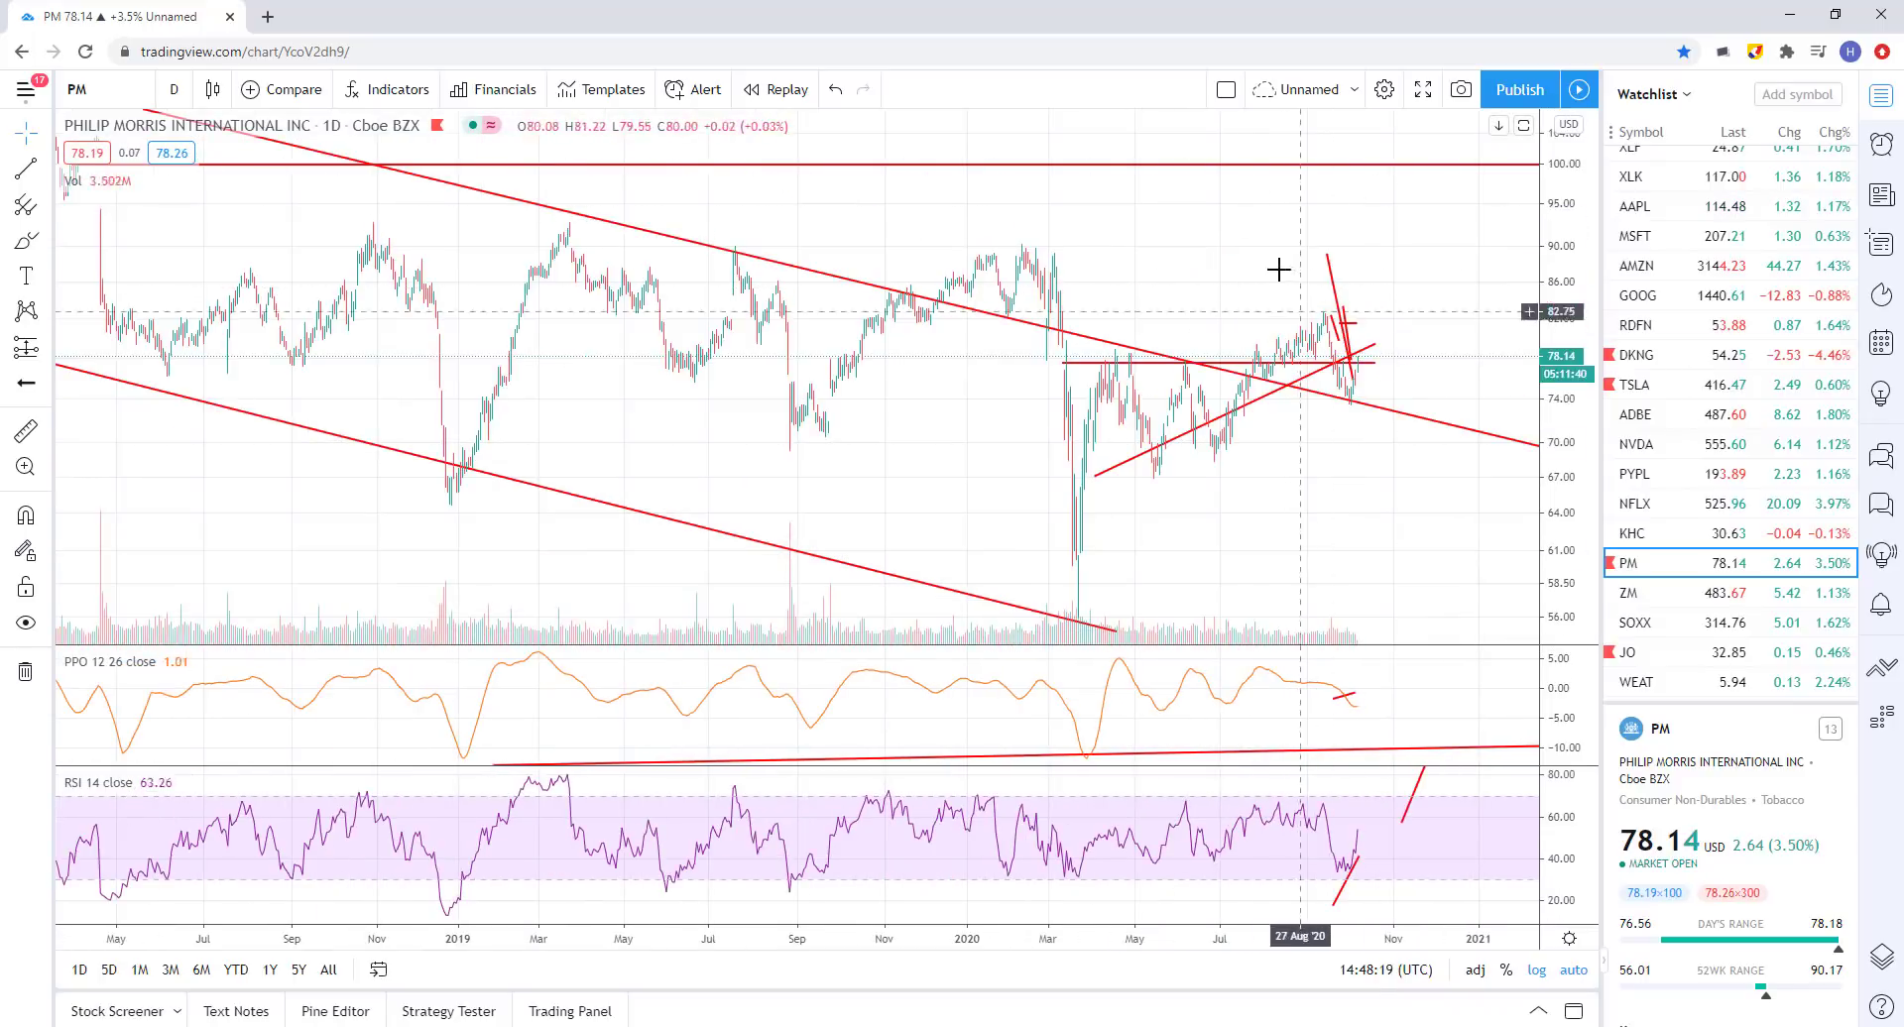
- Open the ZM chart and examine its latest daily candles against the short horizontal support and the two rising trendlines
key(space)
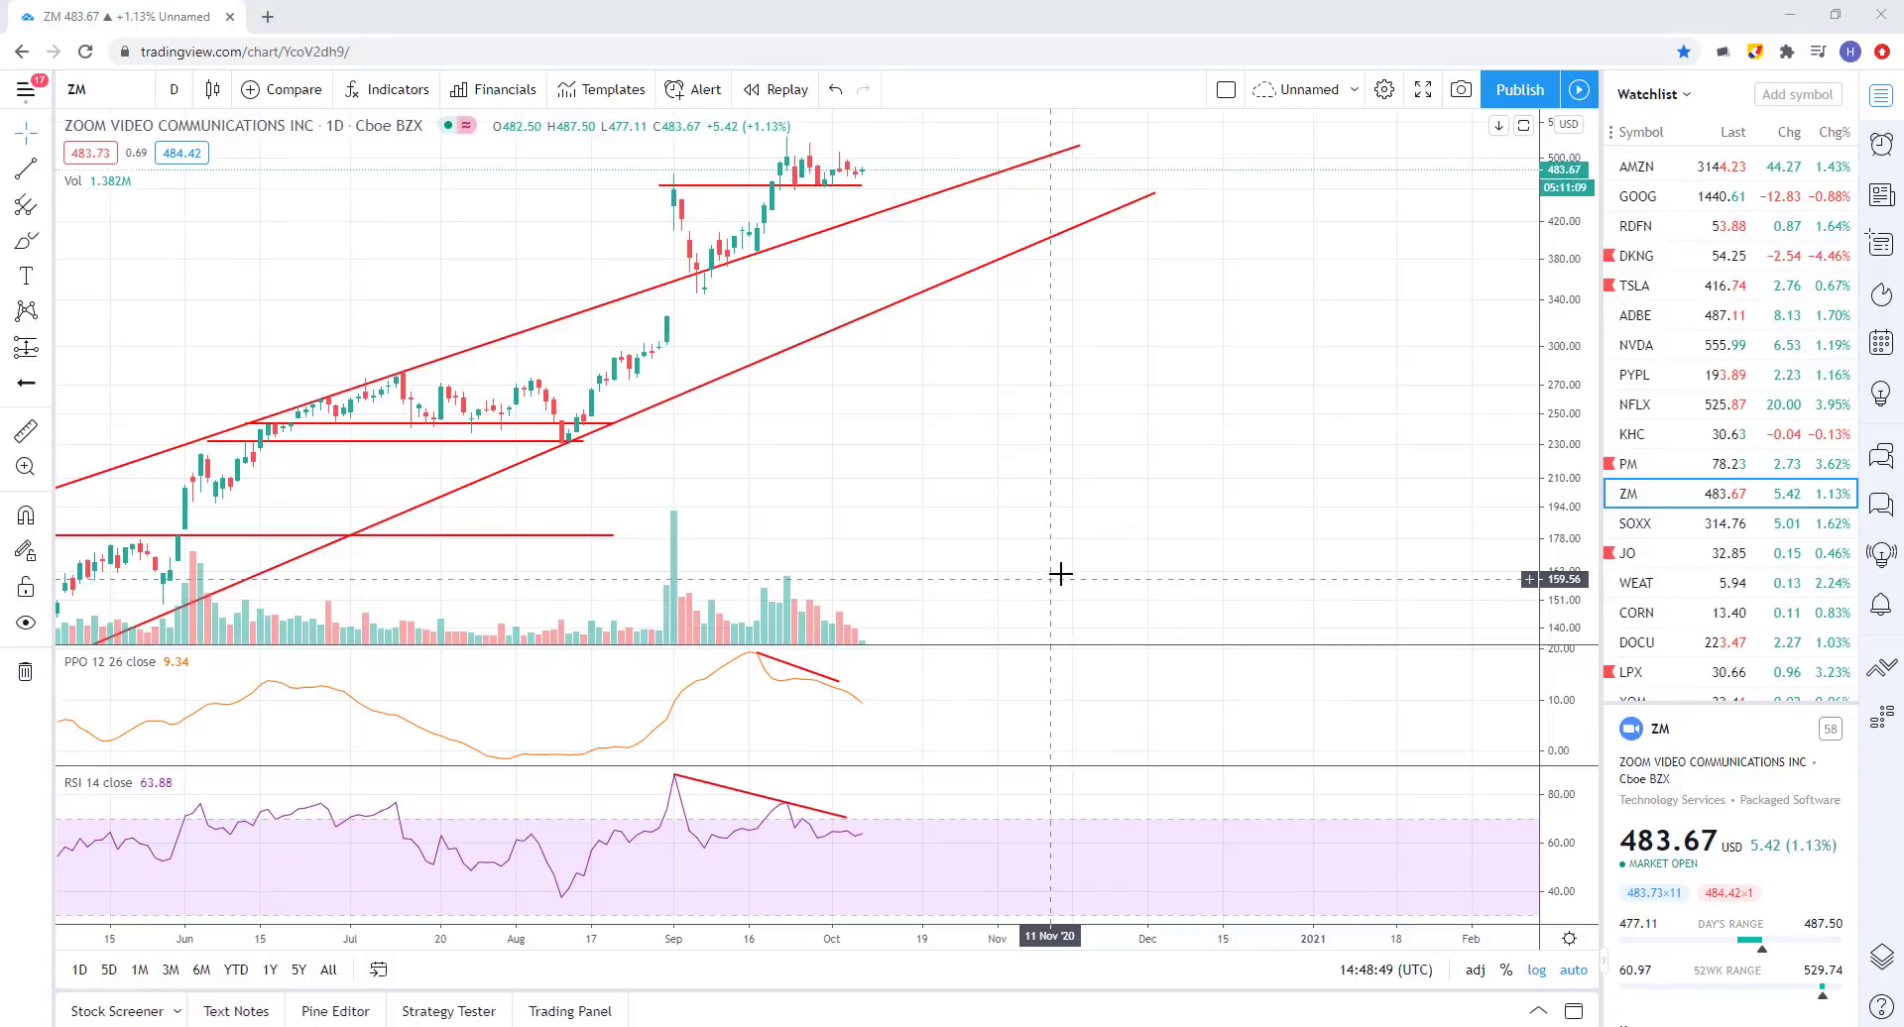
scroll(617, 361, up, 3)
scroll(632, 387, down, 2)
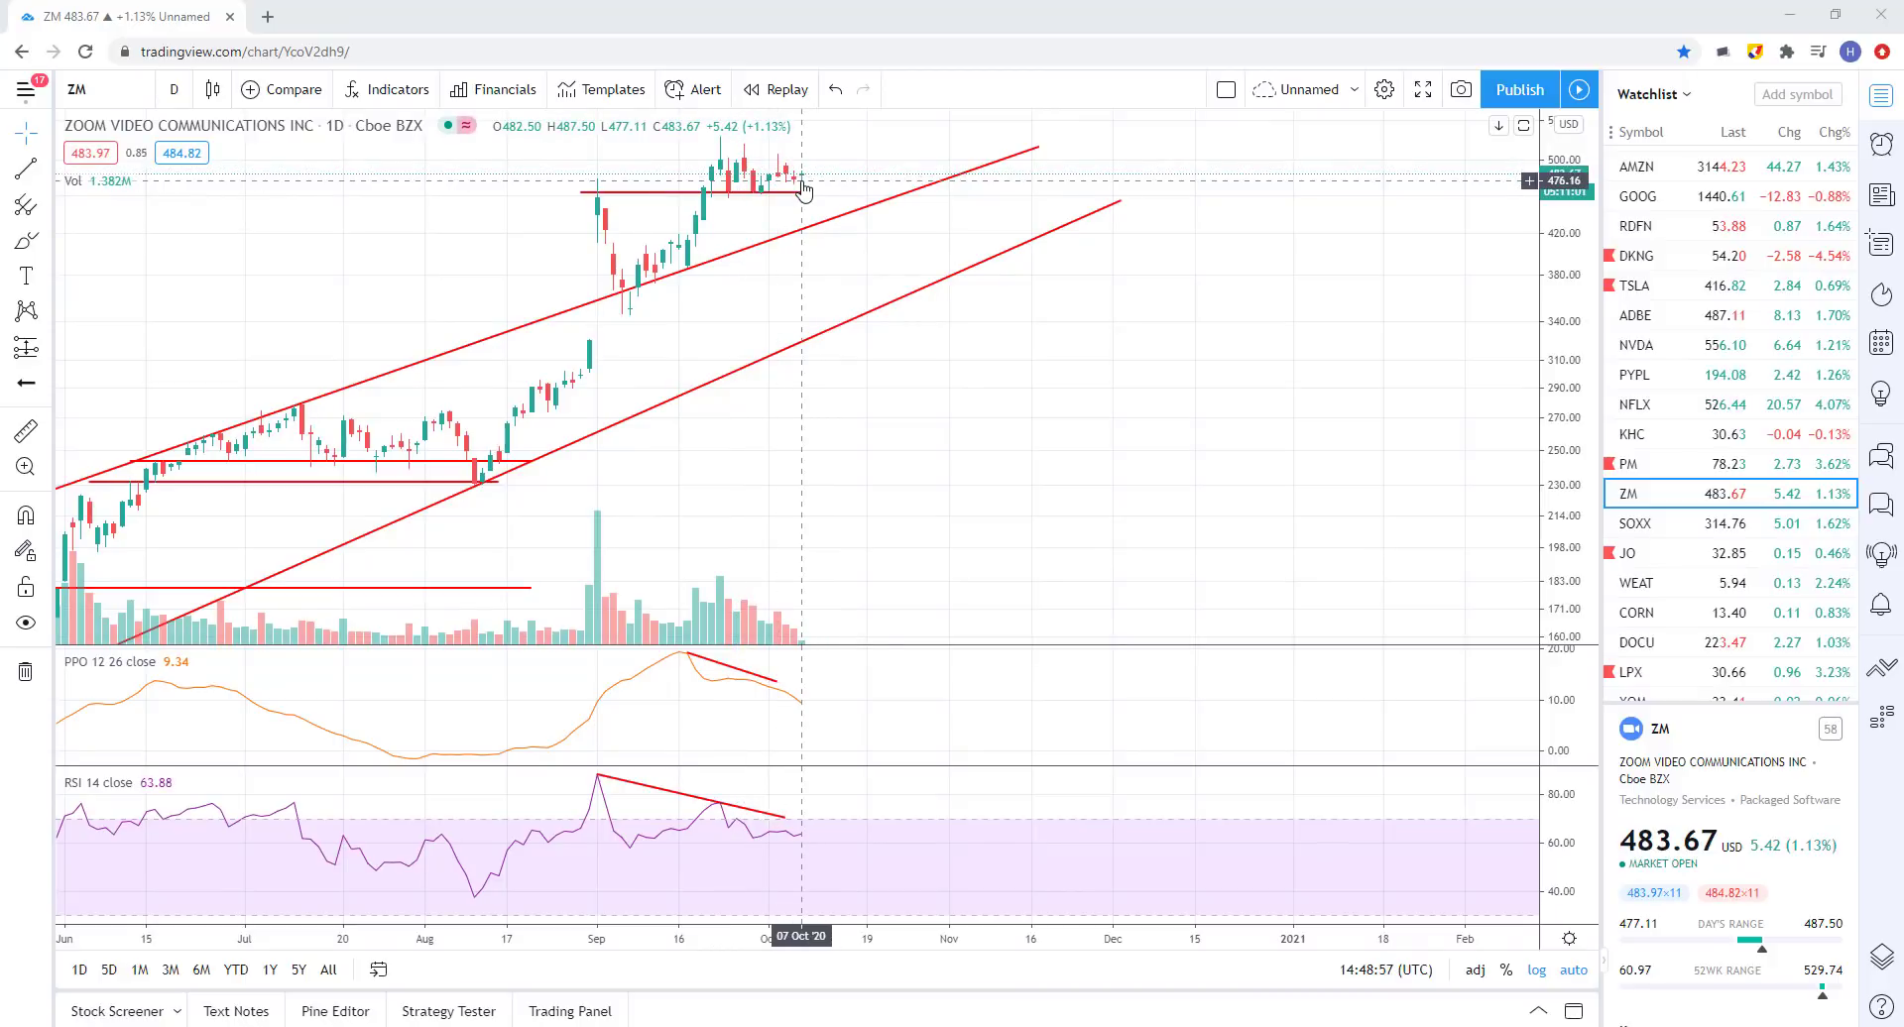
scroll(804, 186, up, 10)
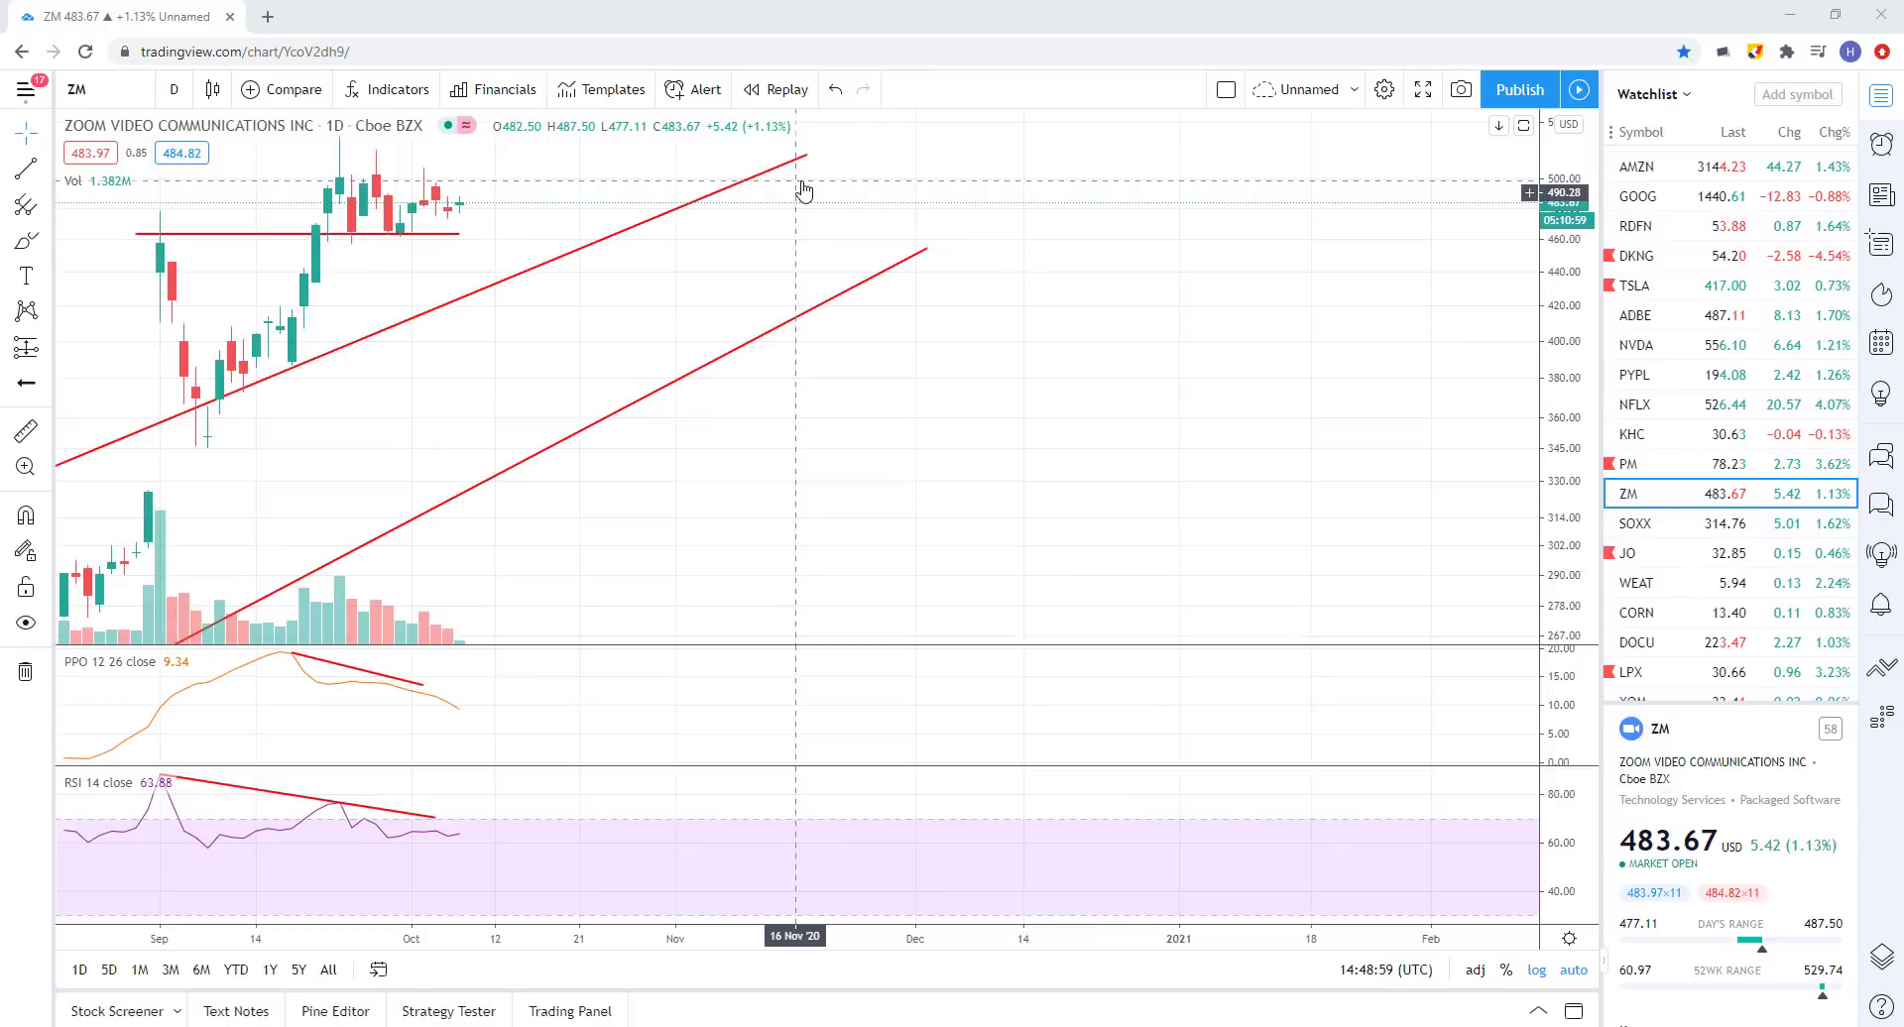
scroll(447, 476, down, 5)
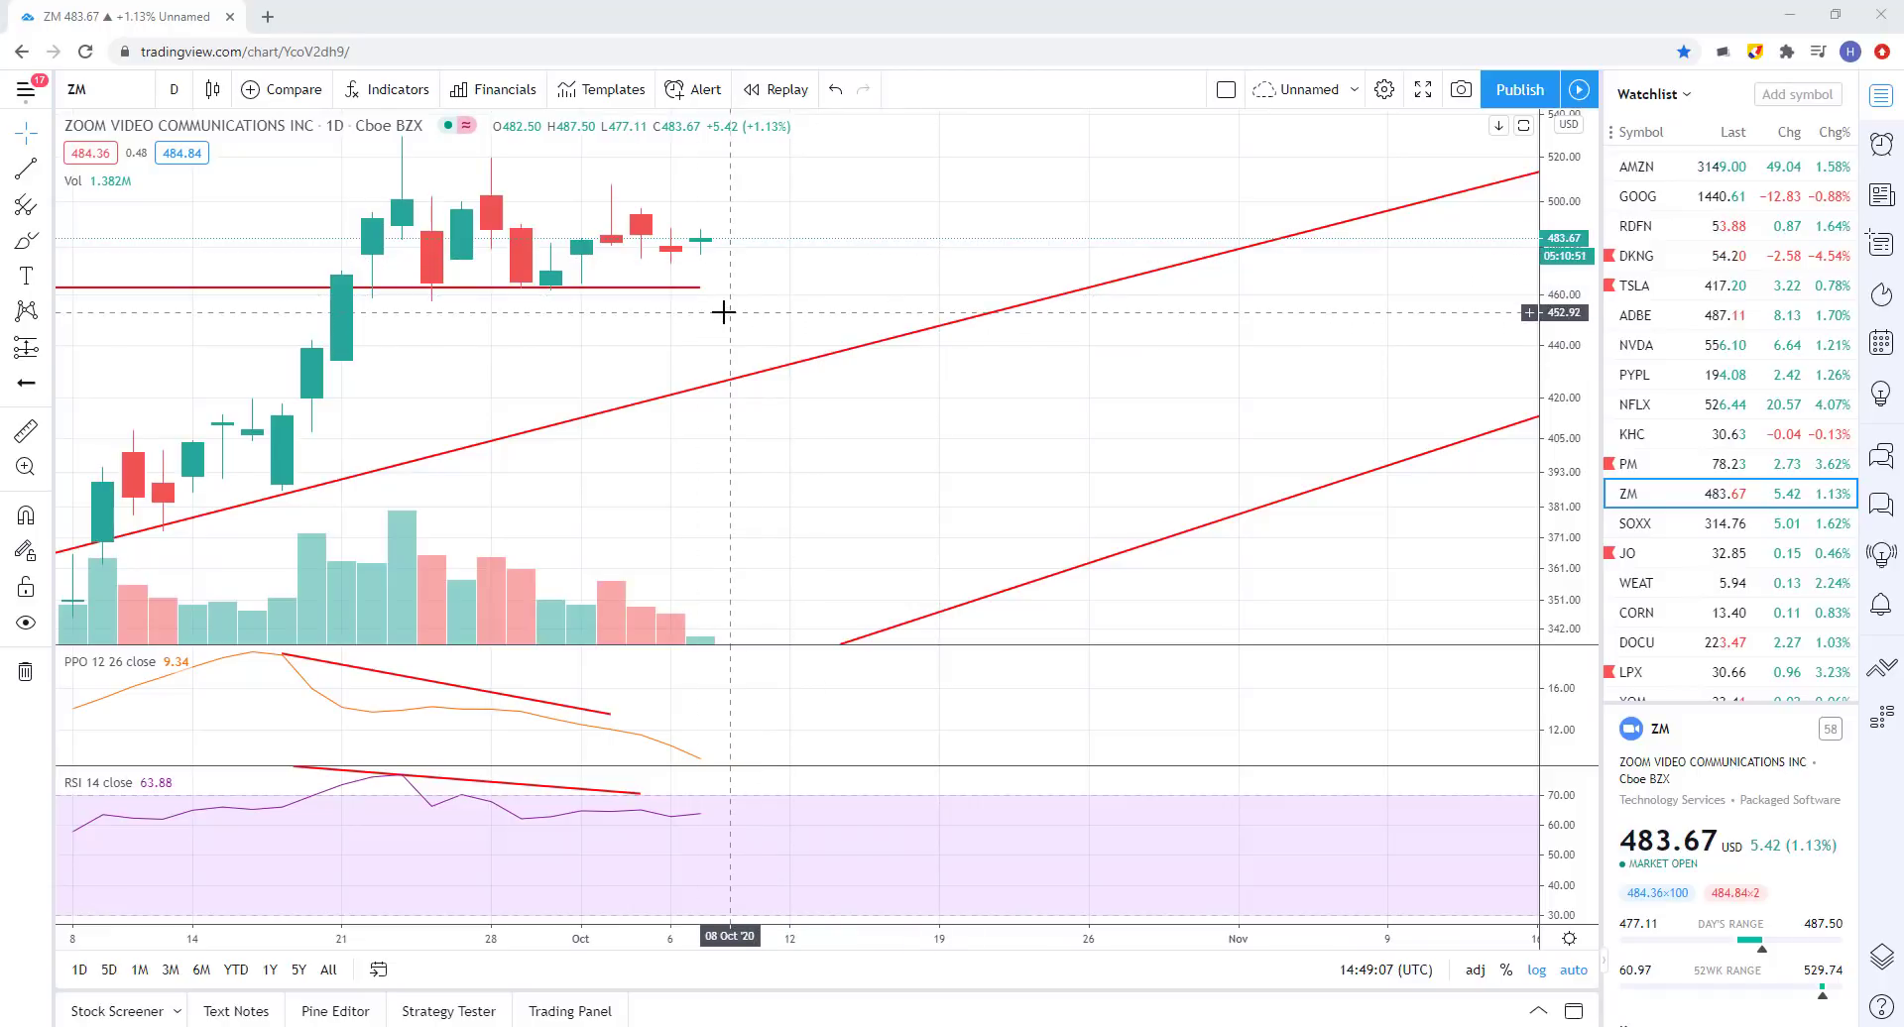
scroll(786, 388, down, 3)
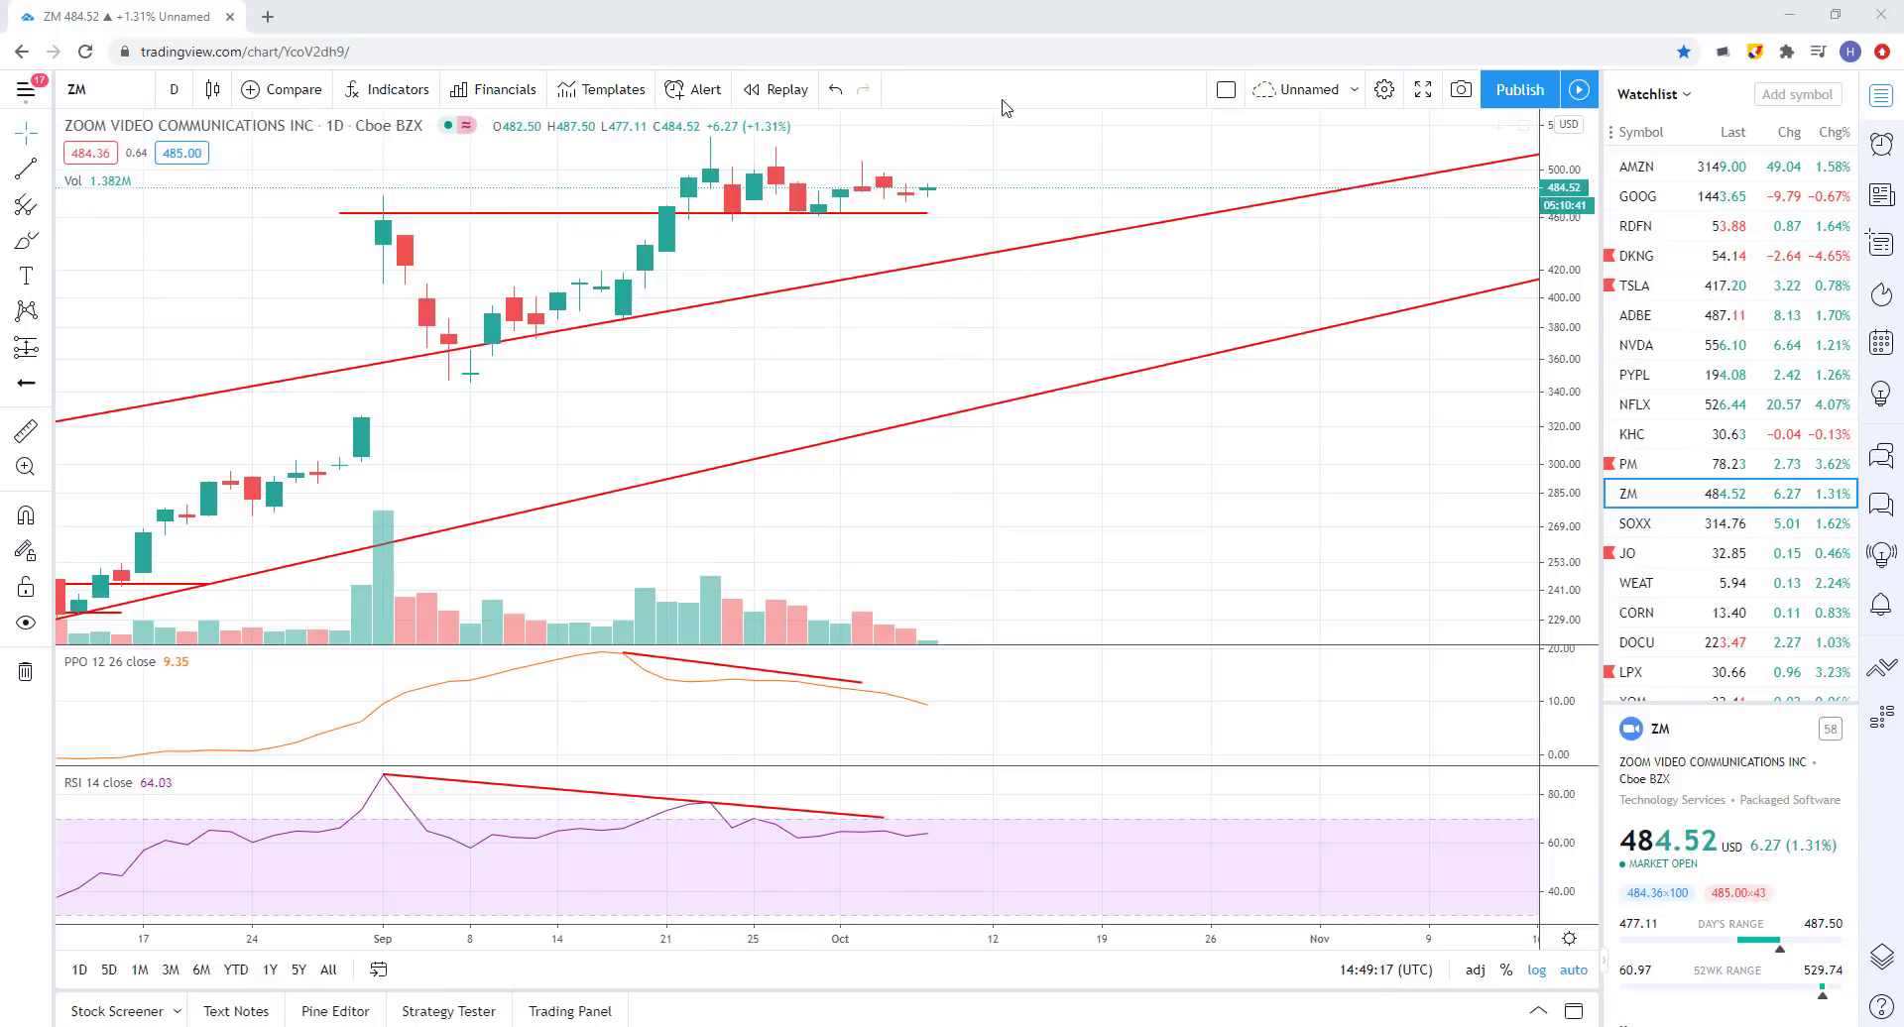
- Open the PHM chart and examine its daily candles against the rising trendline, the horizontal levels and the falling RSI trendline
scroll(1075, 336, down, 2)
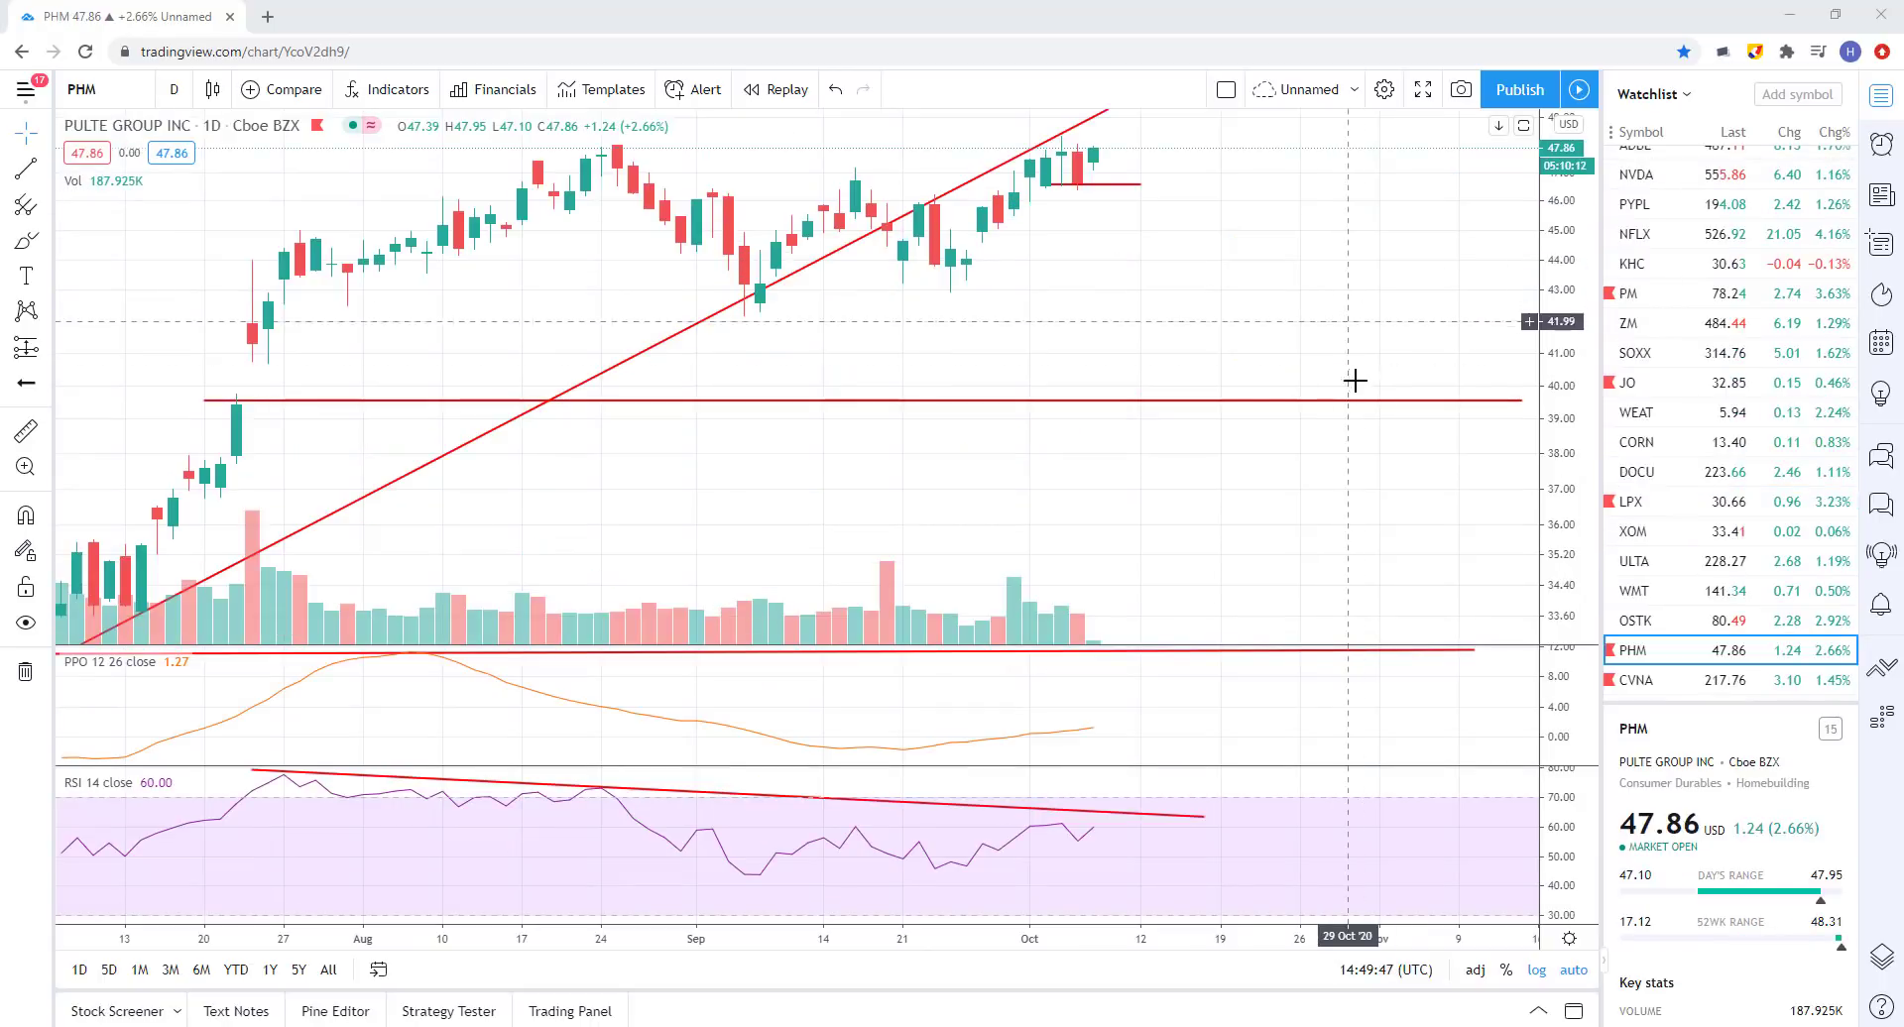
scroll(1207, 476, down, 3)
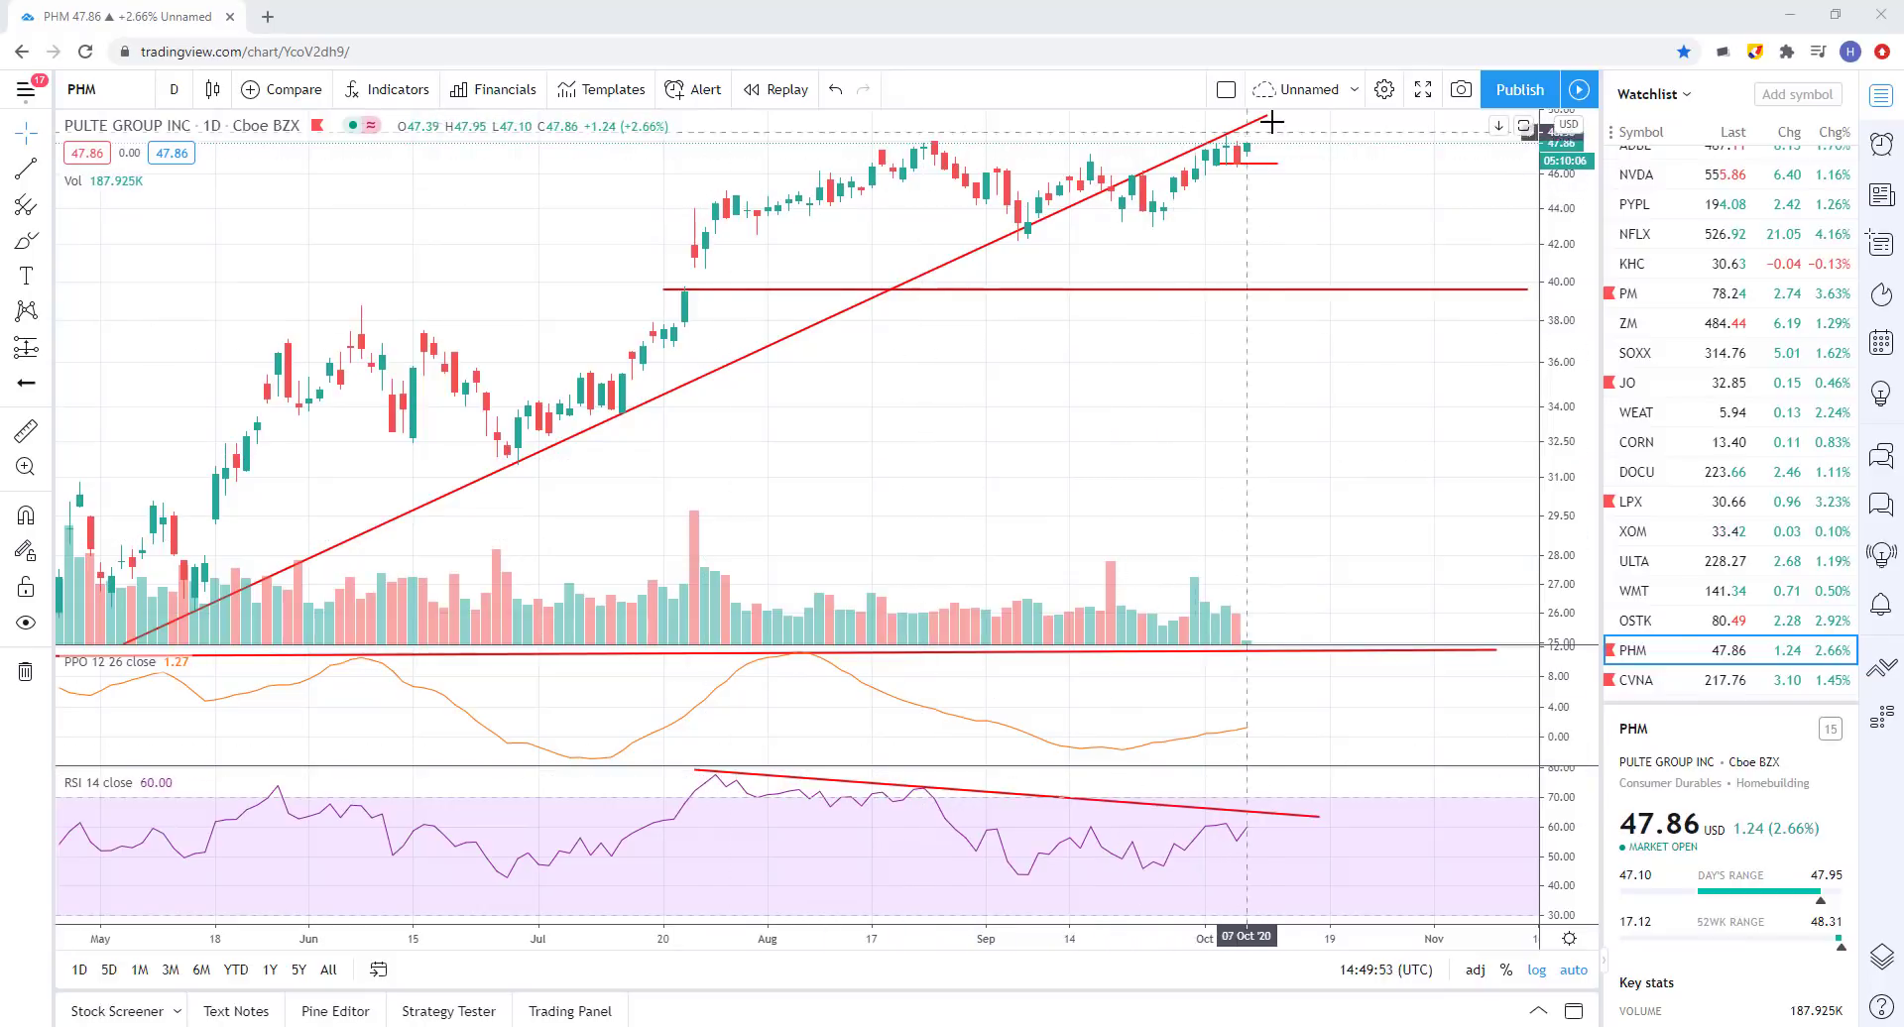
scroll(1286, 182, down, 3)
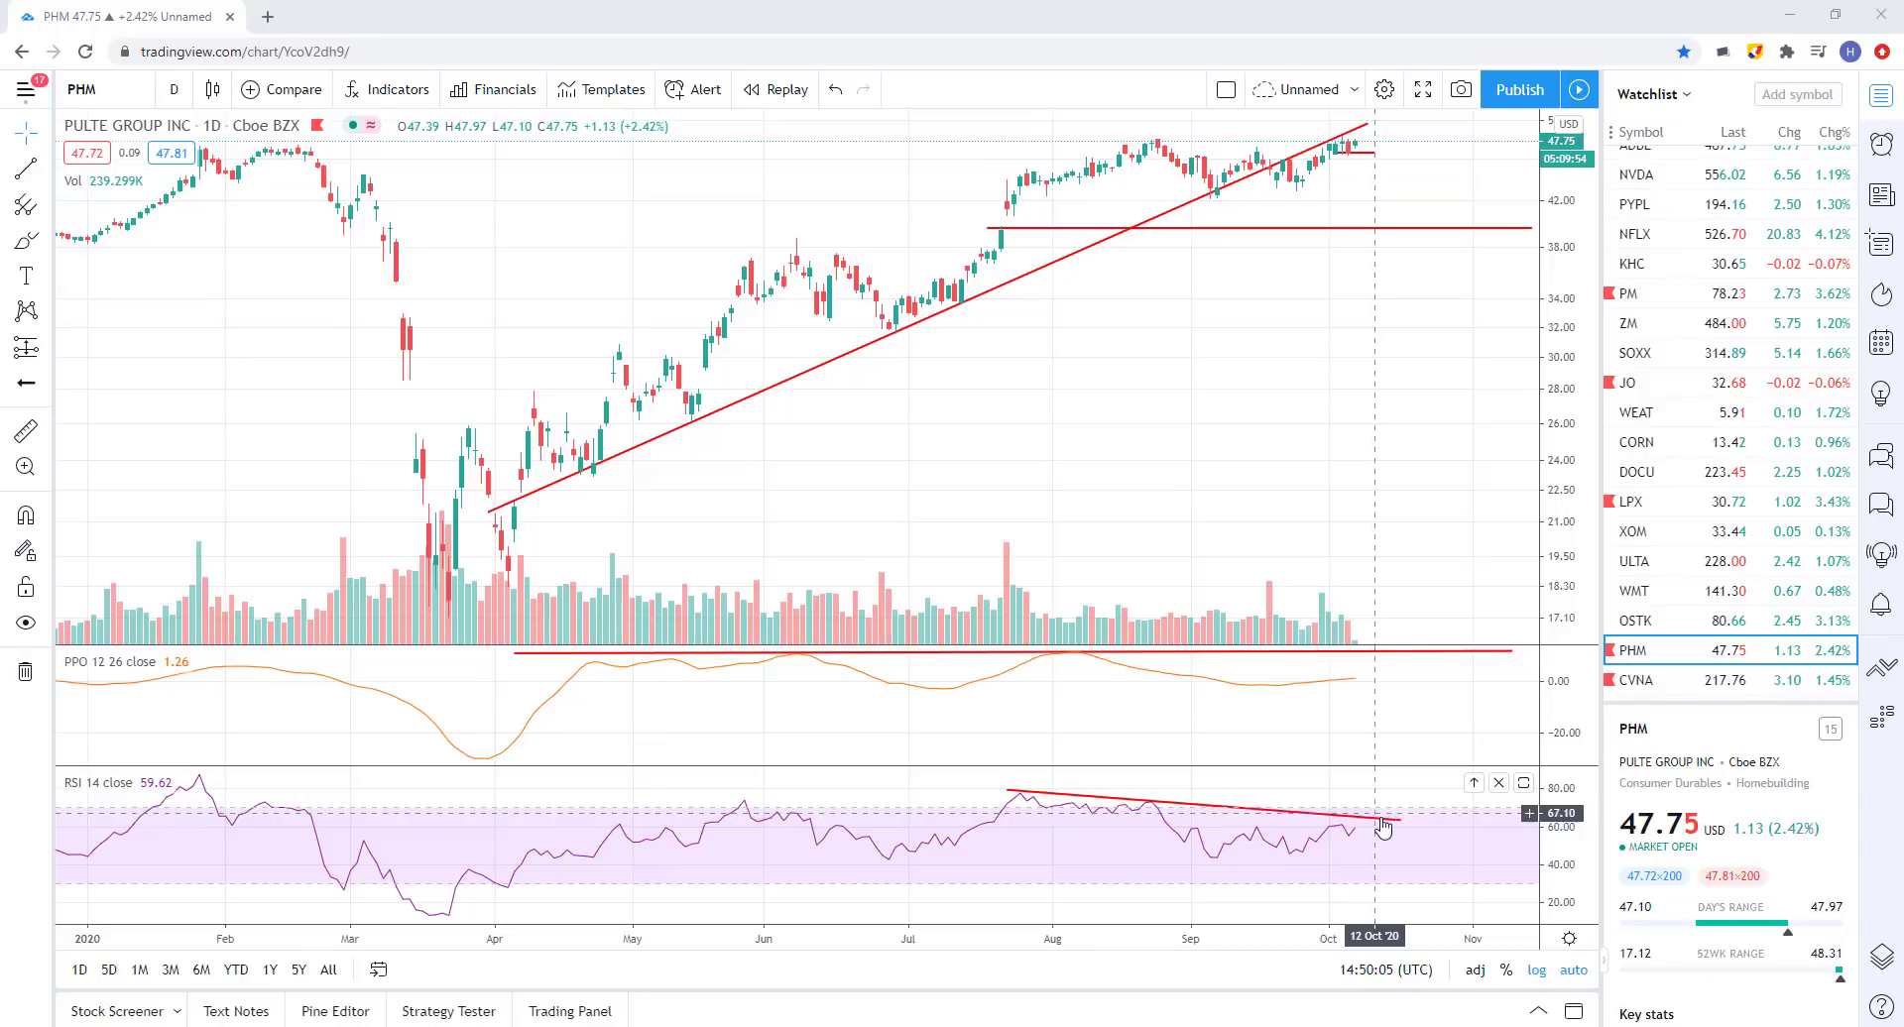
scroll(1268, 348, up, 3)
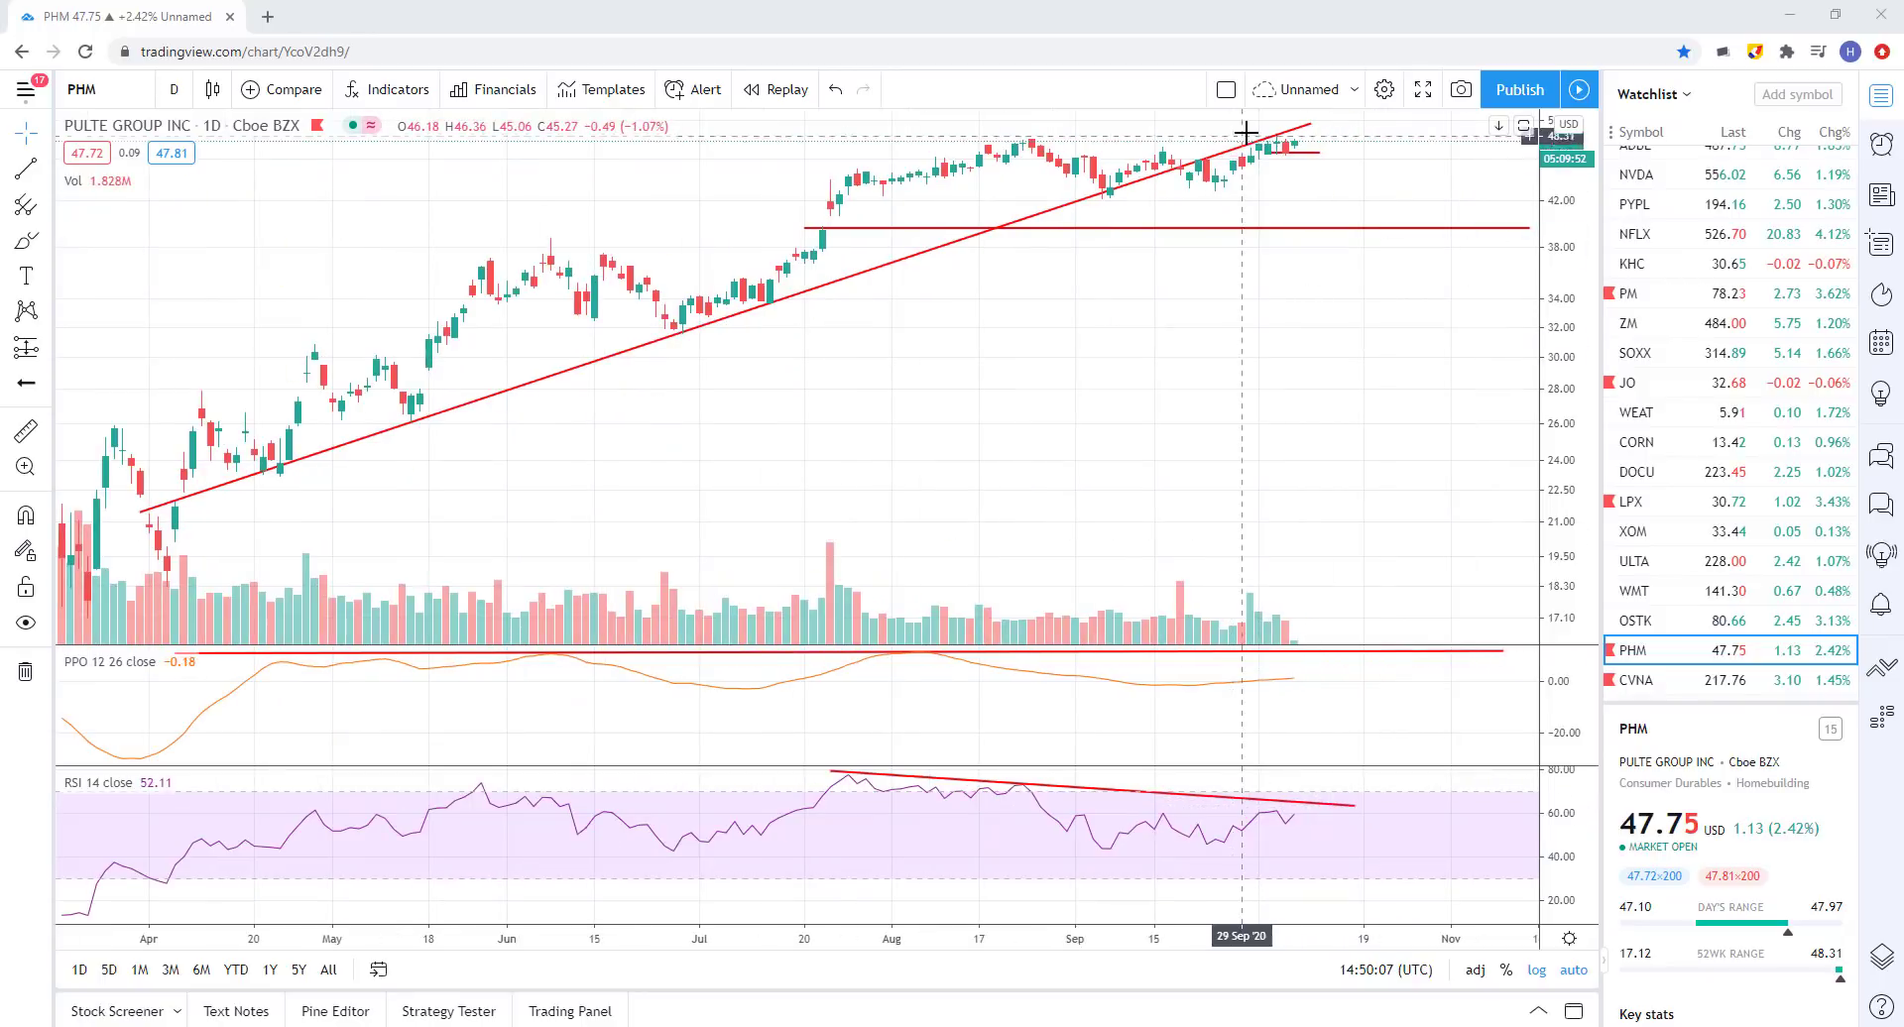
scroll(1244, 139, up, 3)
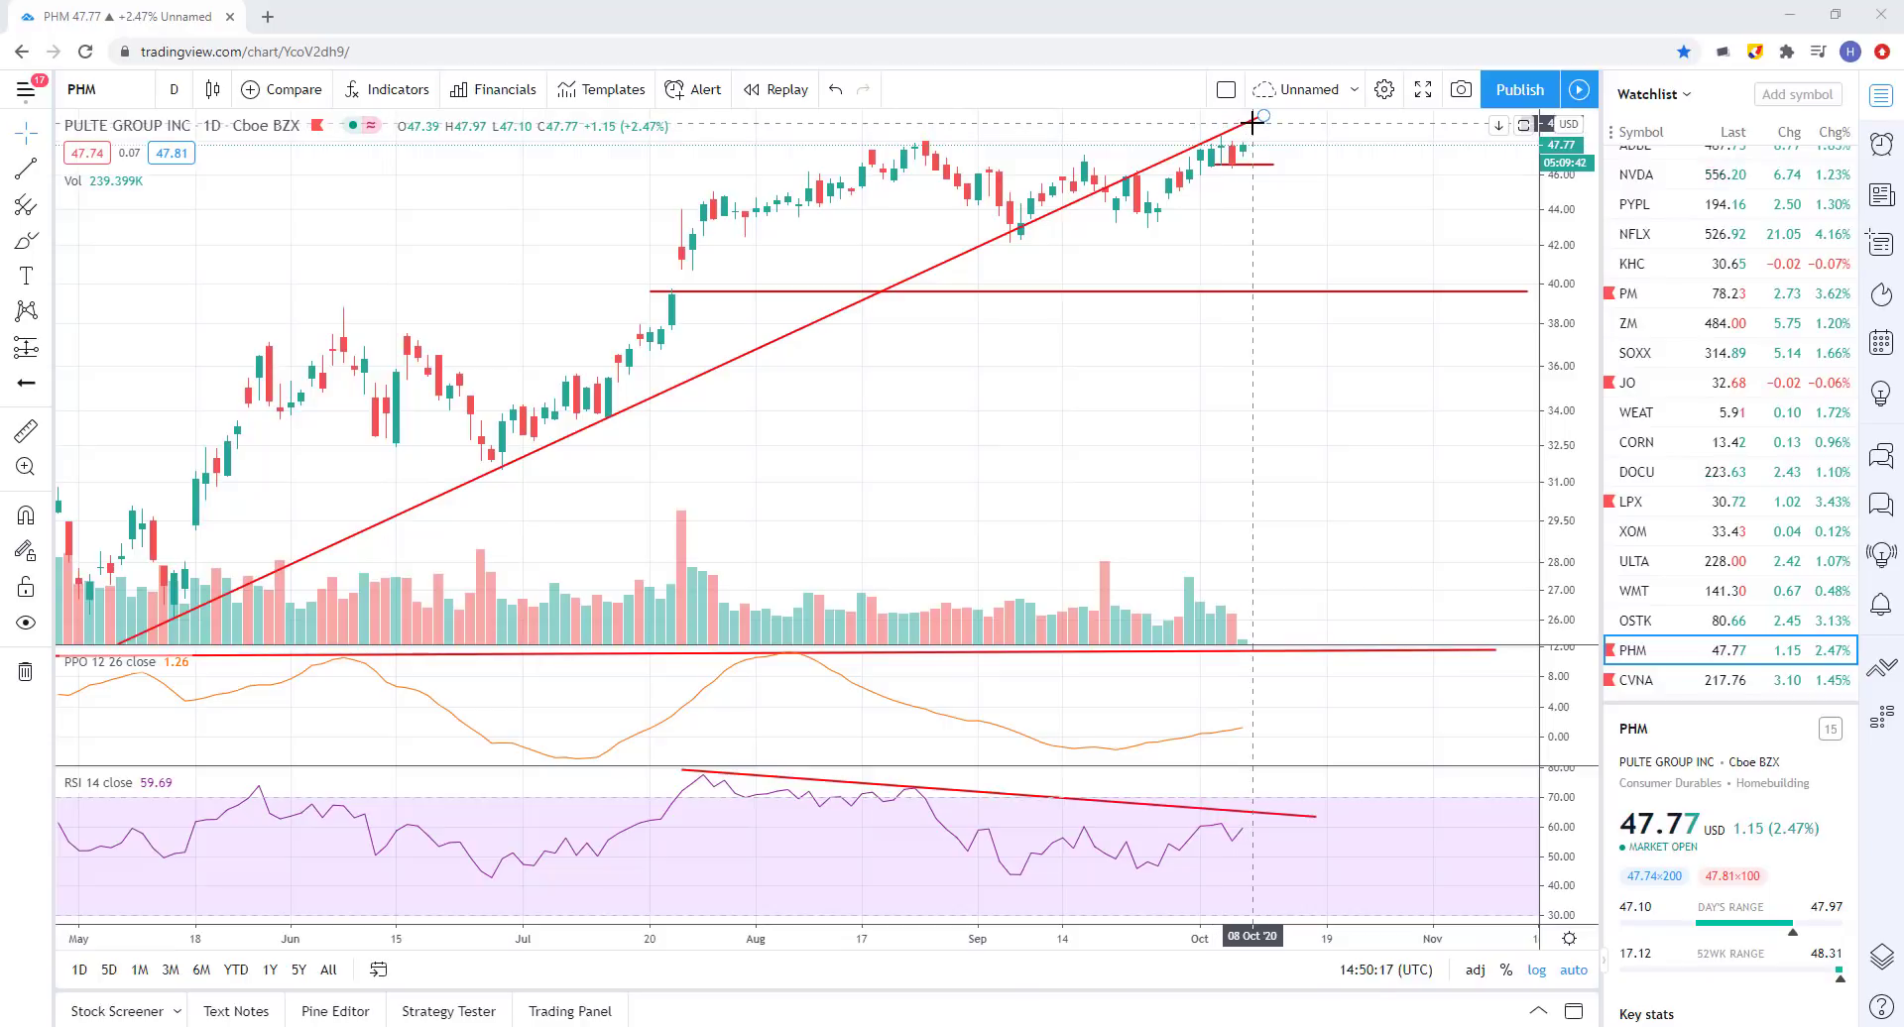
scroll(1399, 480, down, 3)
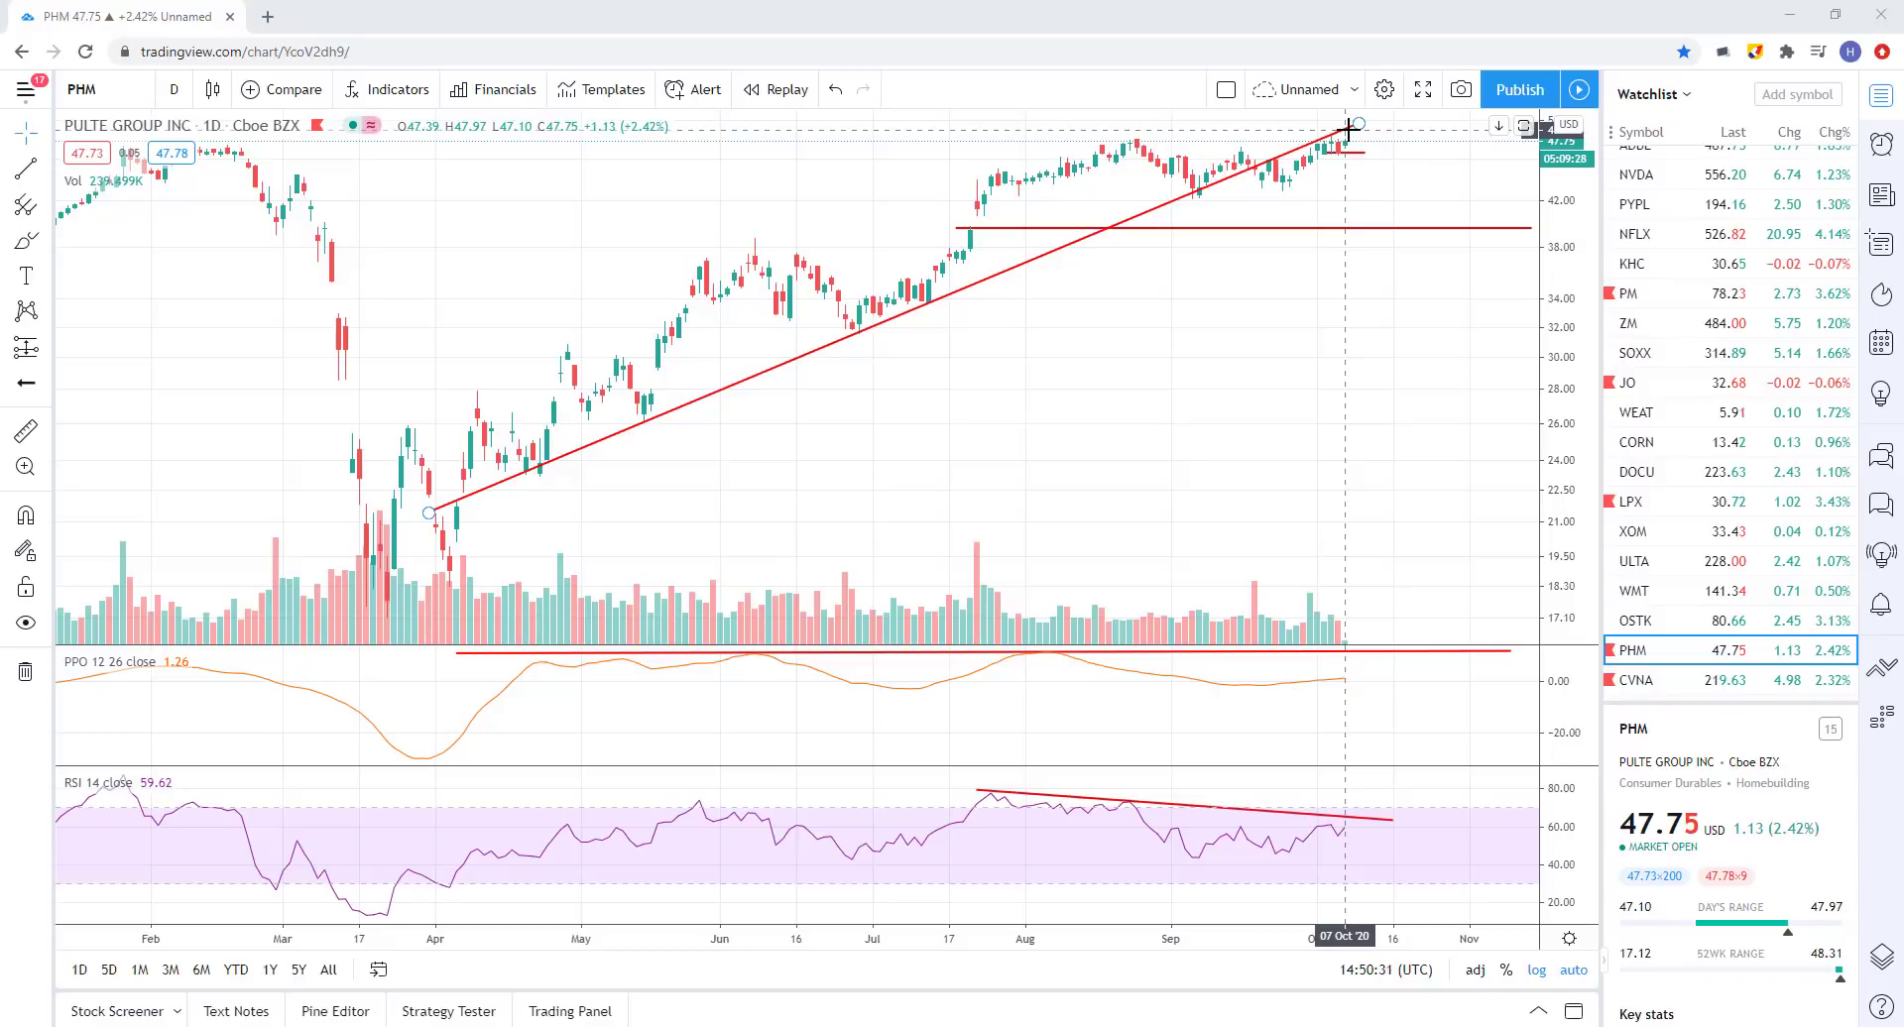
scroll(1372, 387, up, 5)
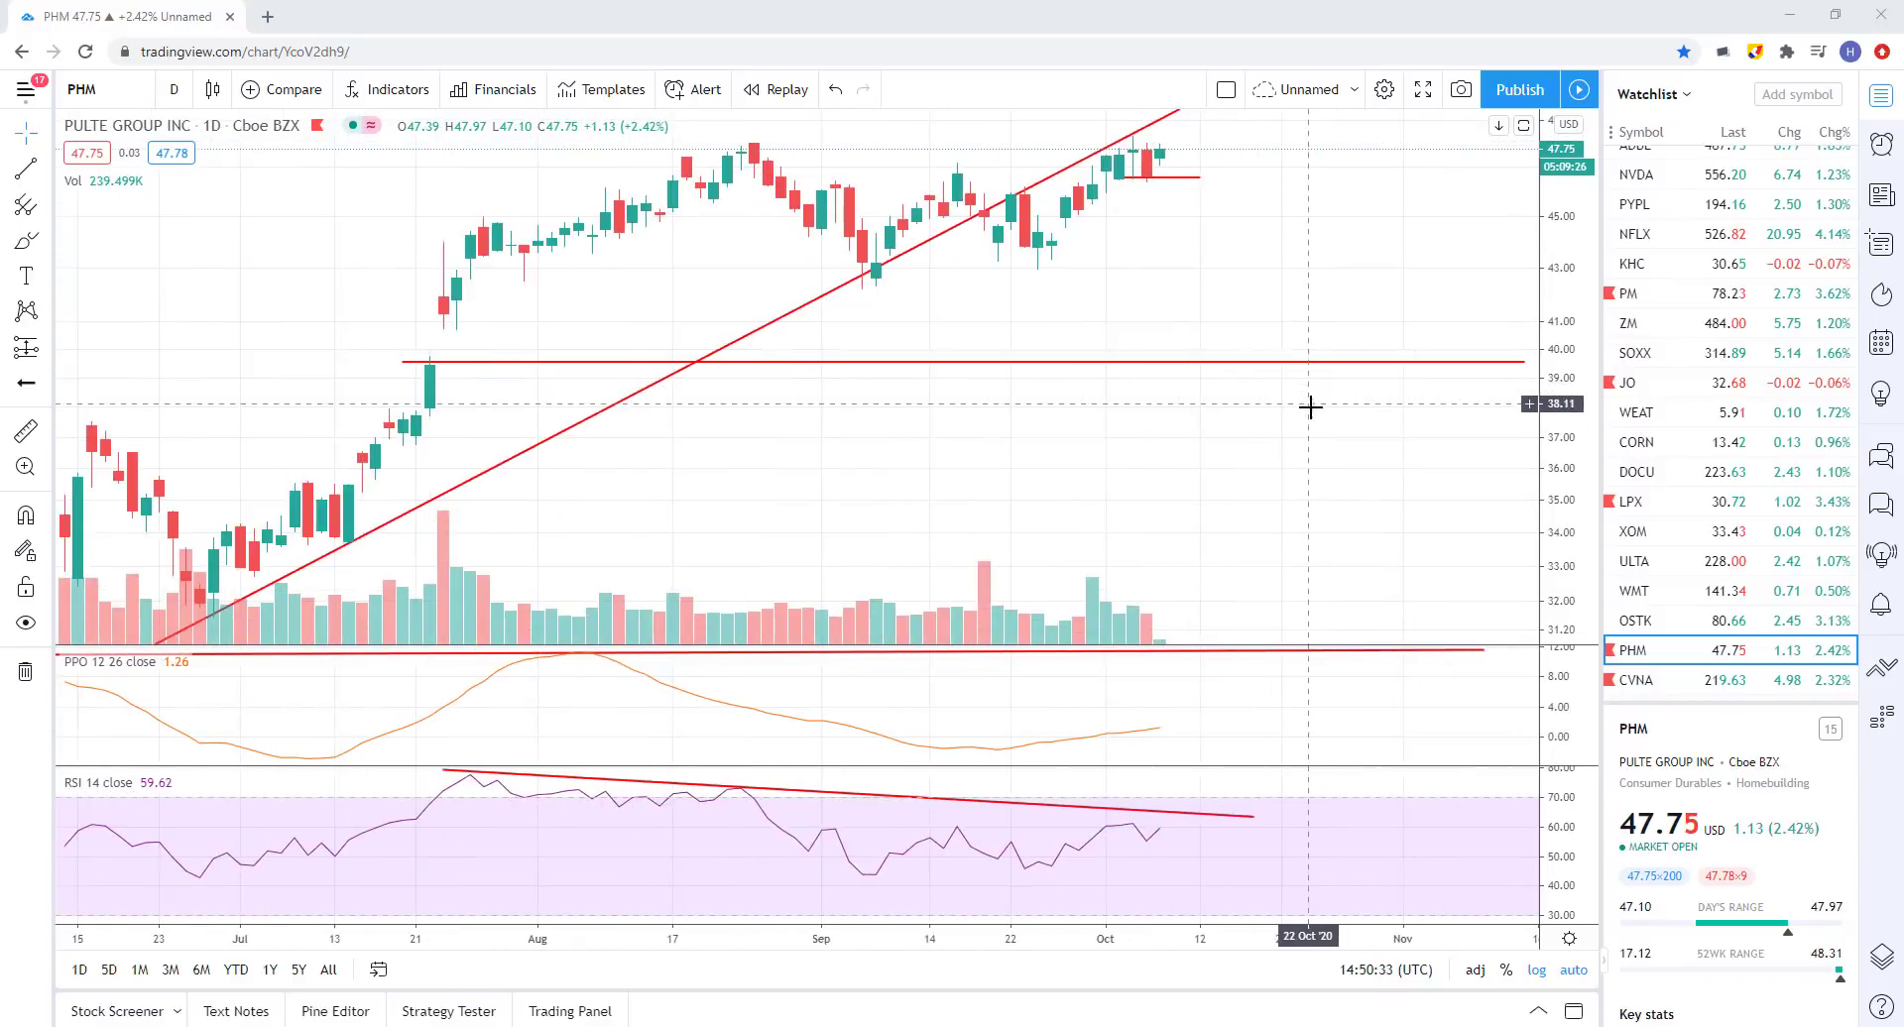
scroll(1300, 394, down, 1)
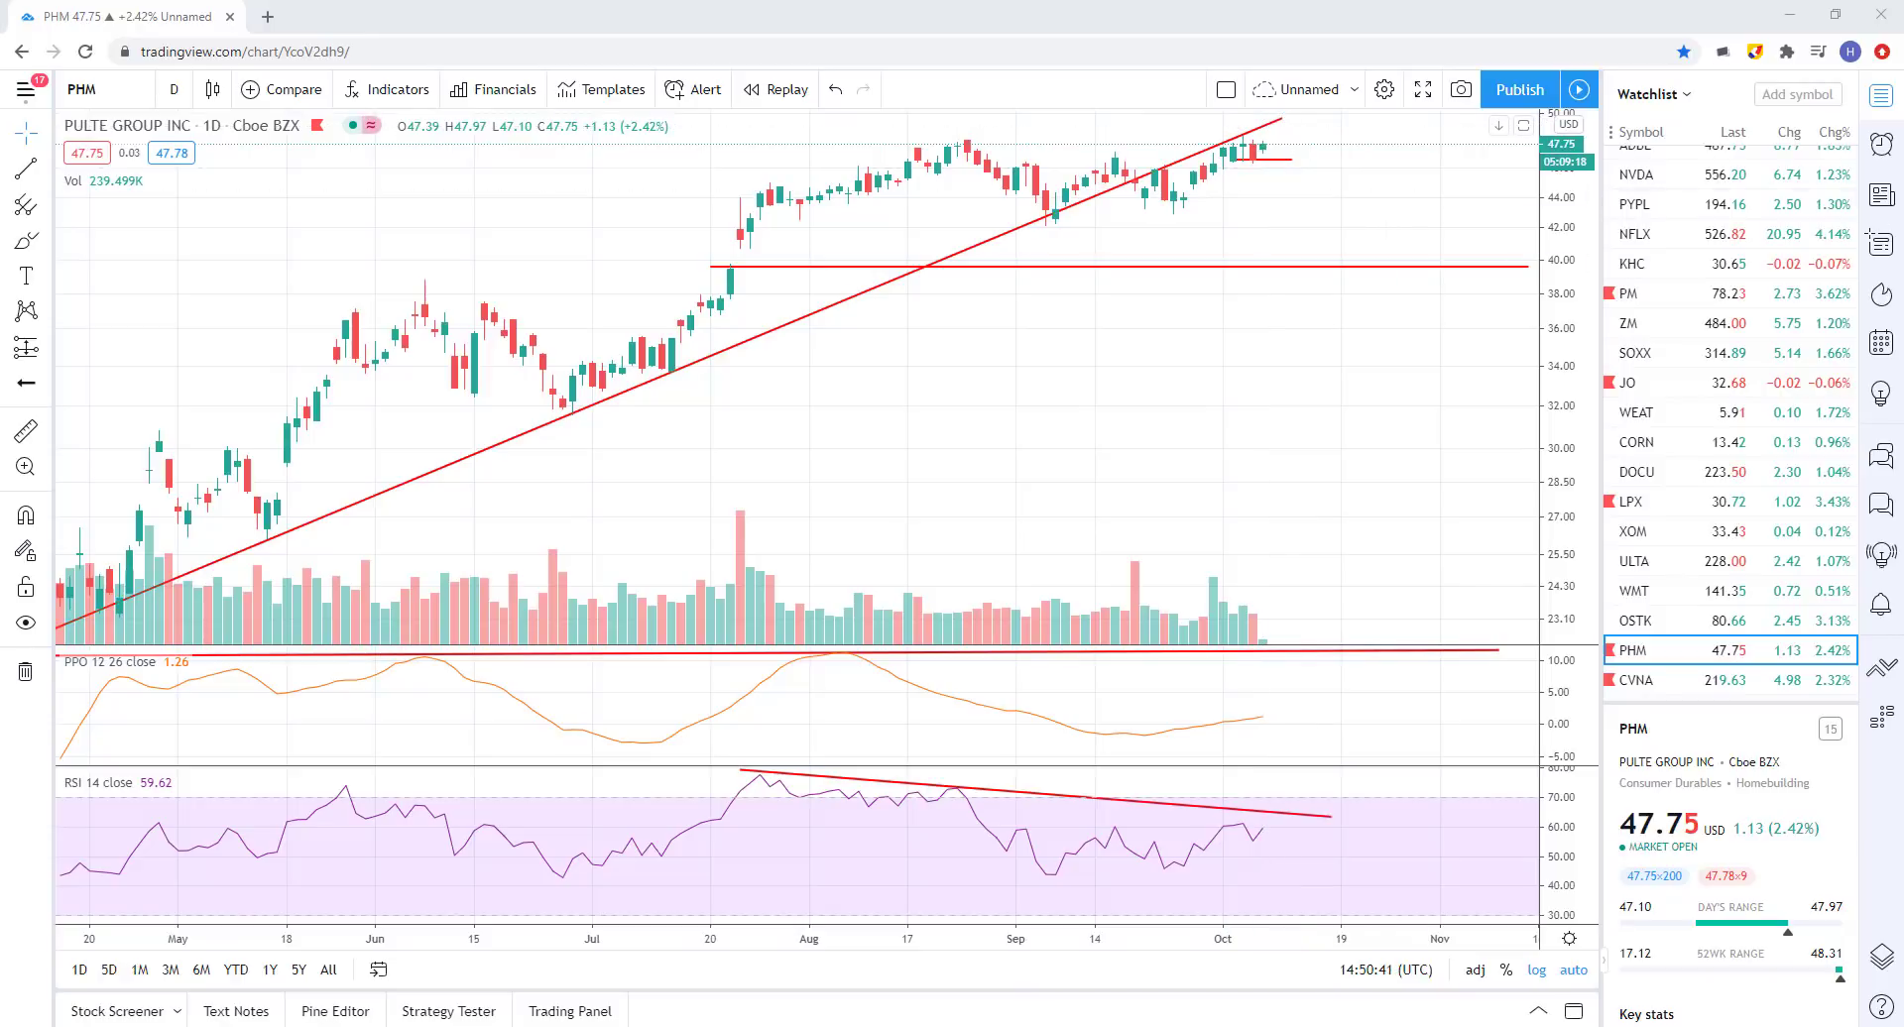
- Examine PHM's latest daily candles against the rising trendline and the short horizontal support beneath them
scroll(1269, 397, up, 3)
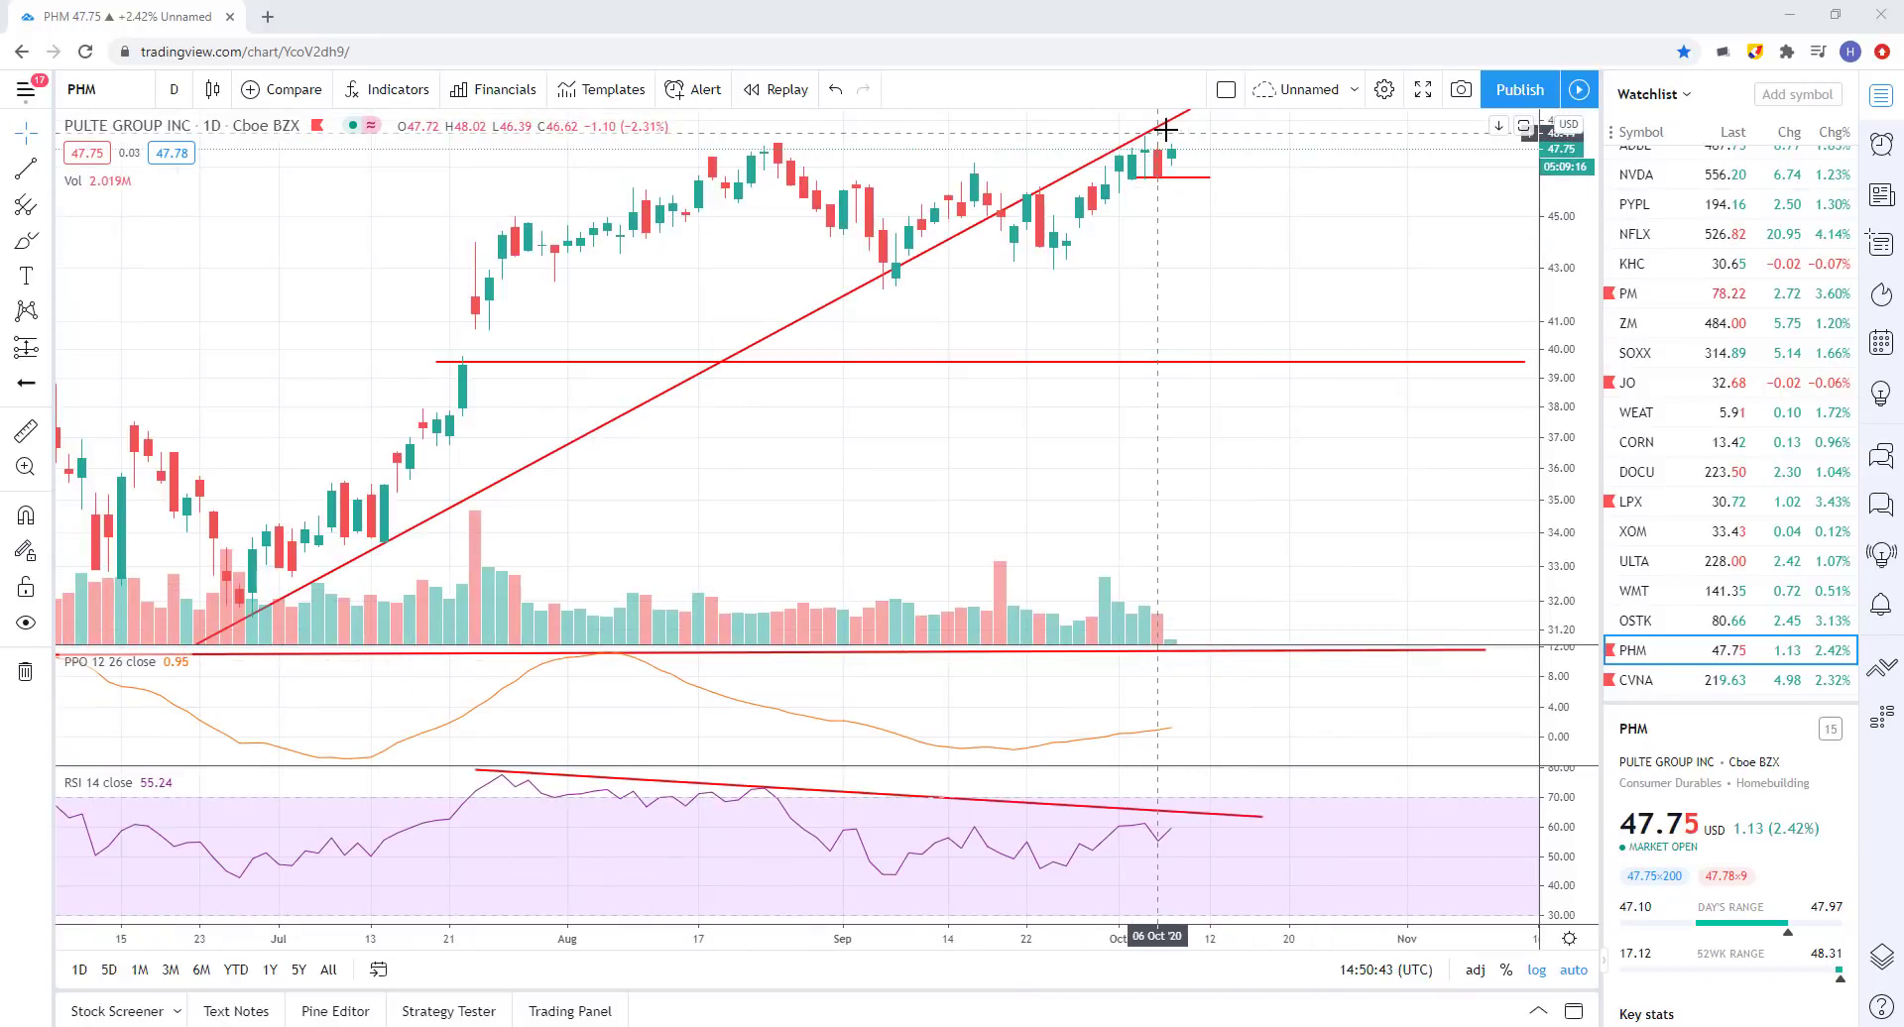
scroll(1172, 120, up, 4)
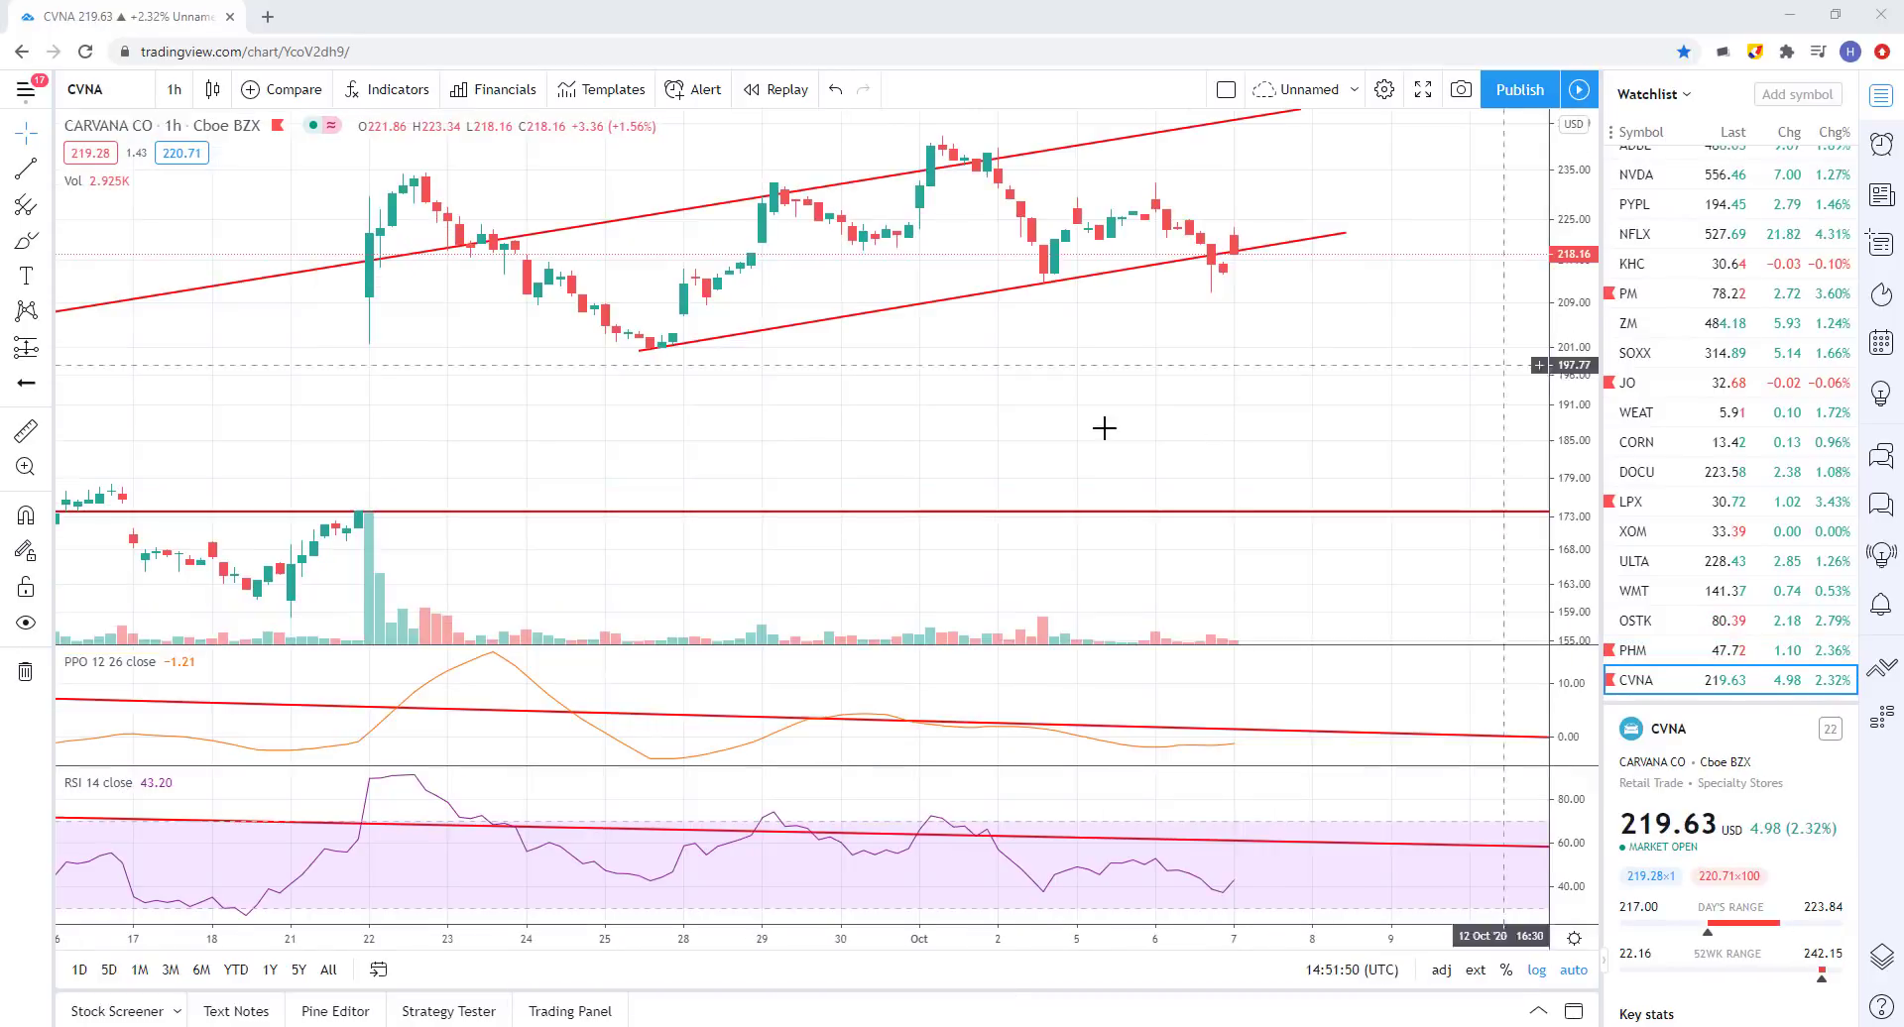
- Review CVNA's 1-hour channel, switch to the daily interval and examine the recent candles against the rising trendlines and the horizontal levels
scroll(989, 452, down, 3)
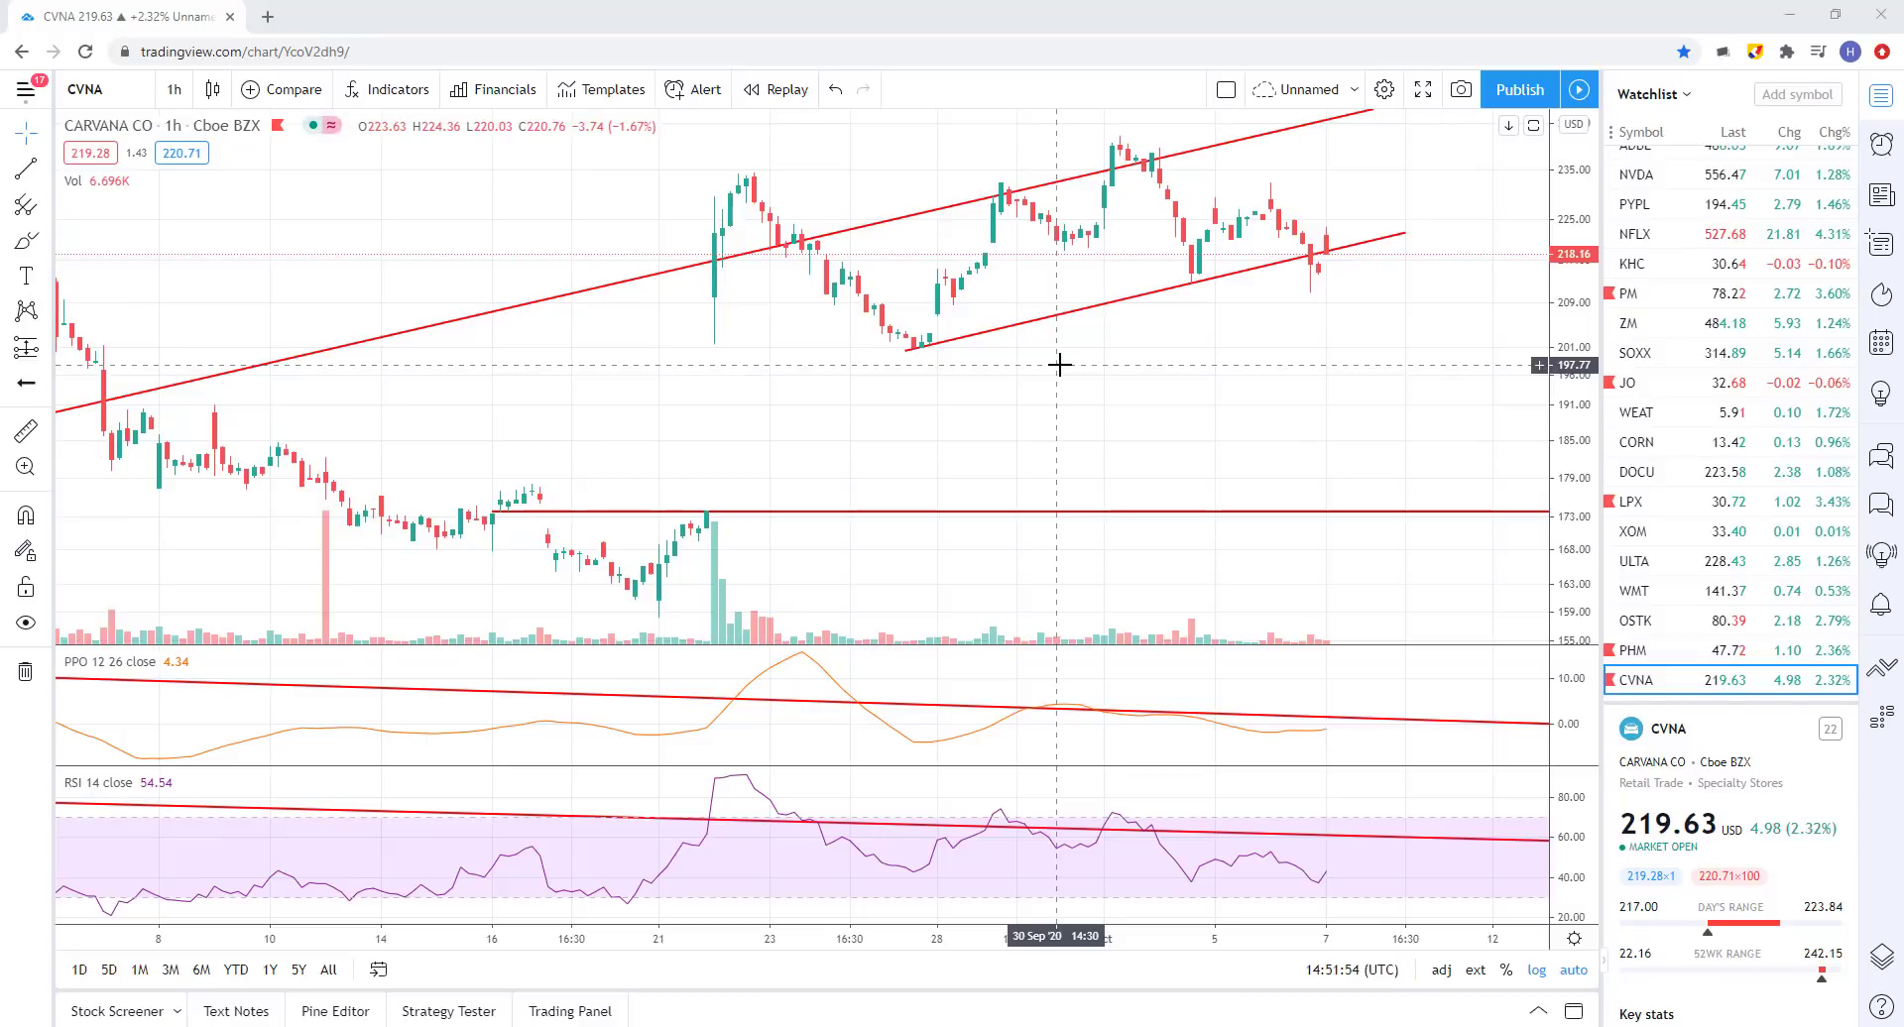
scroll(1059, 365, down, 3)
click(173, 89)
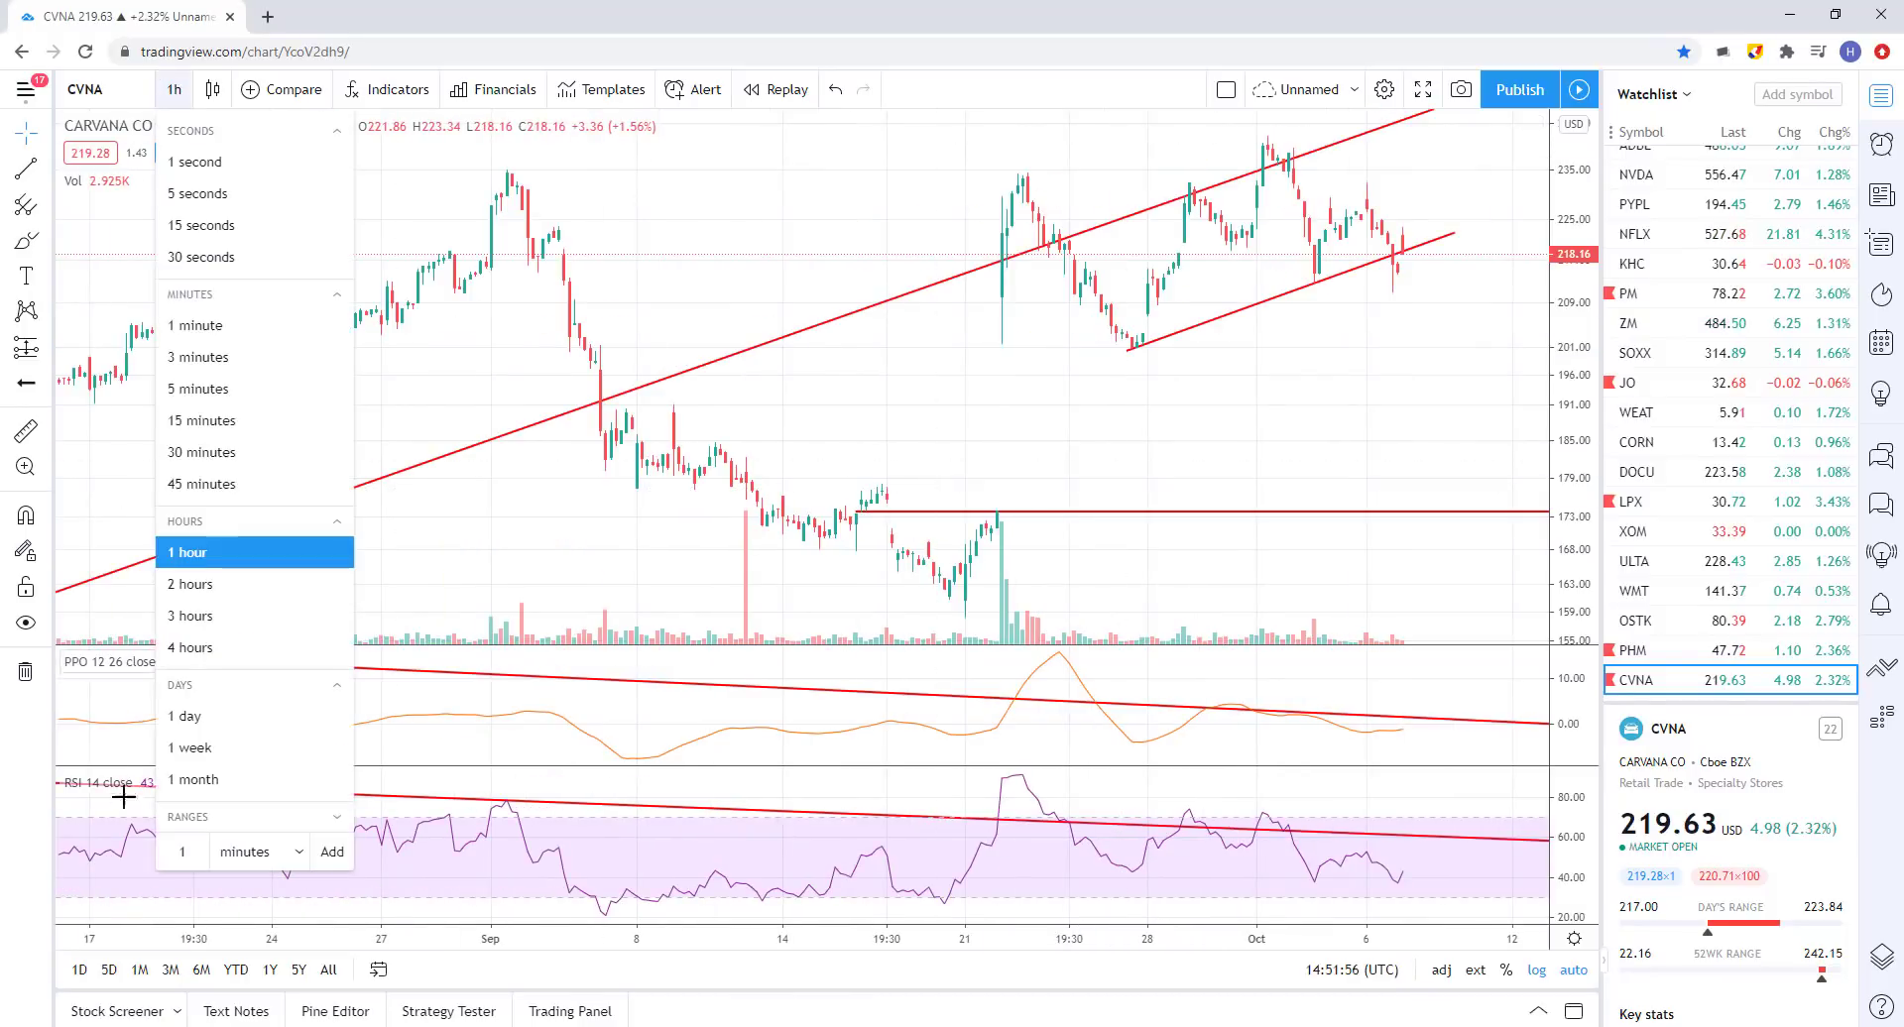
click(183, 716)
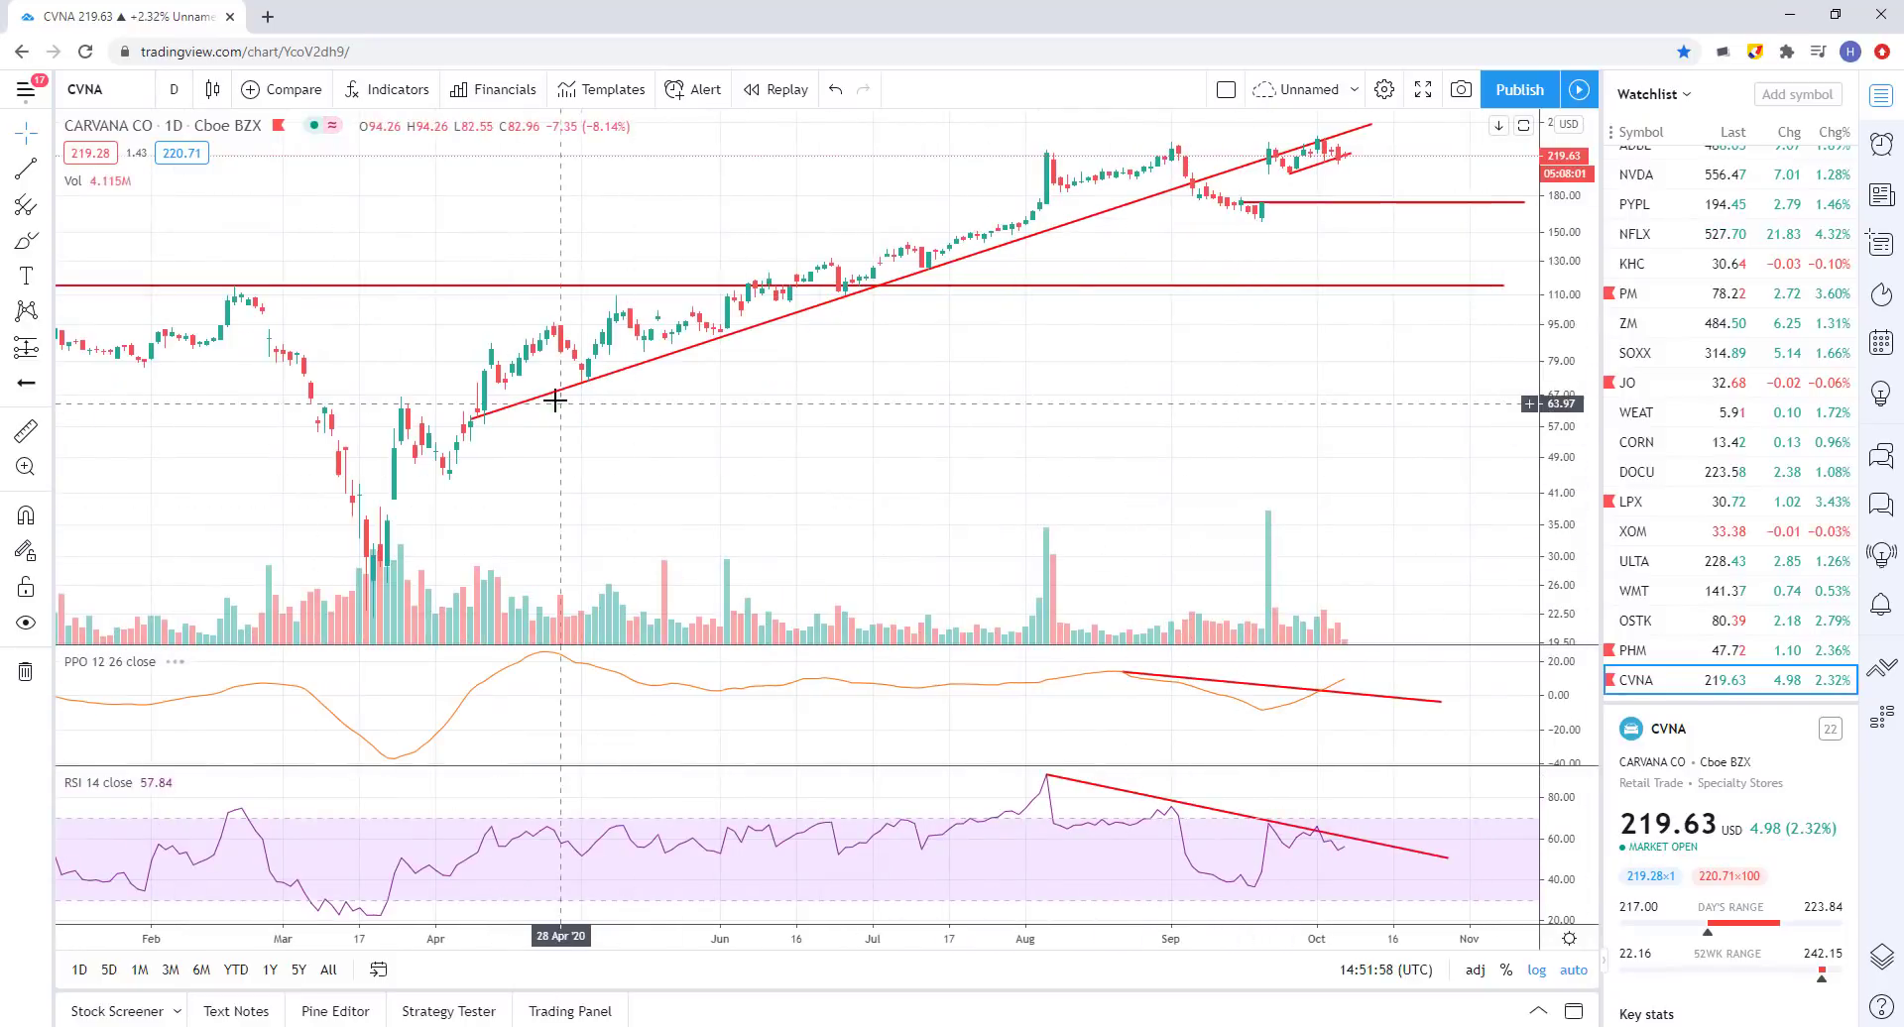
scroll(980, 341, up, 3)
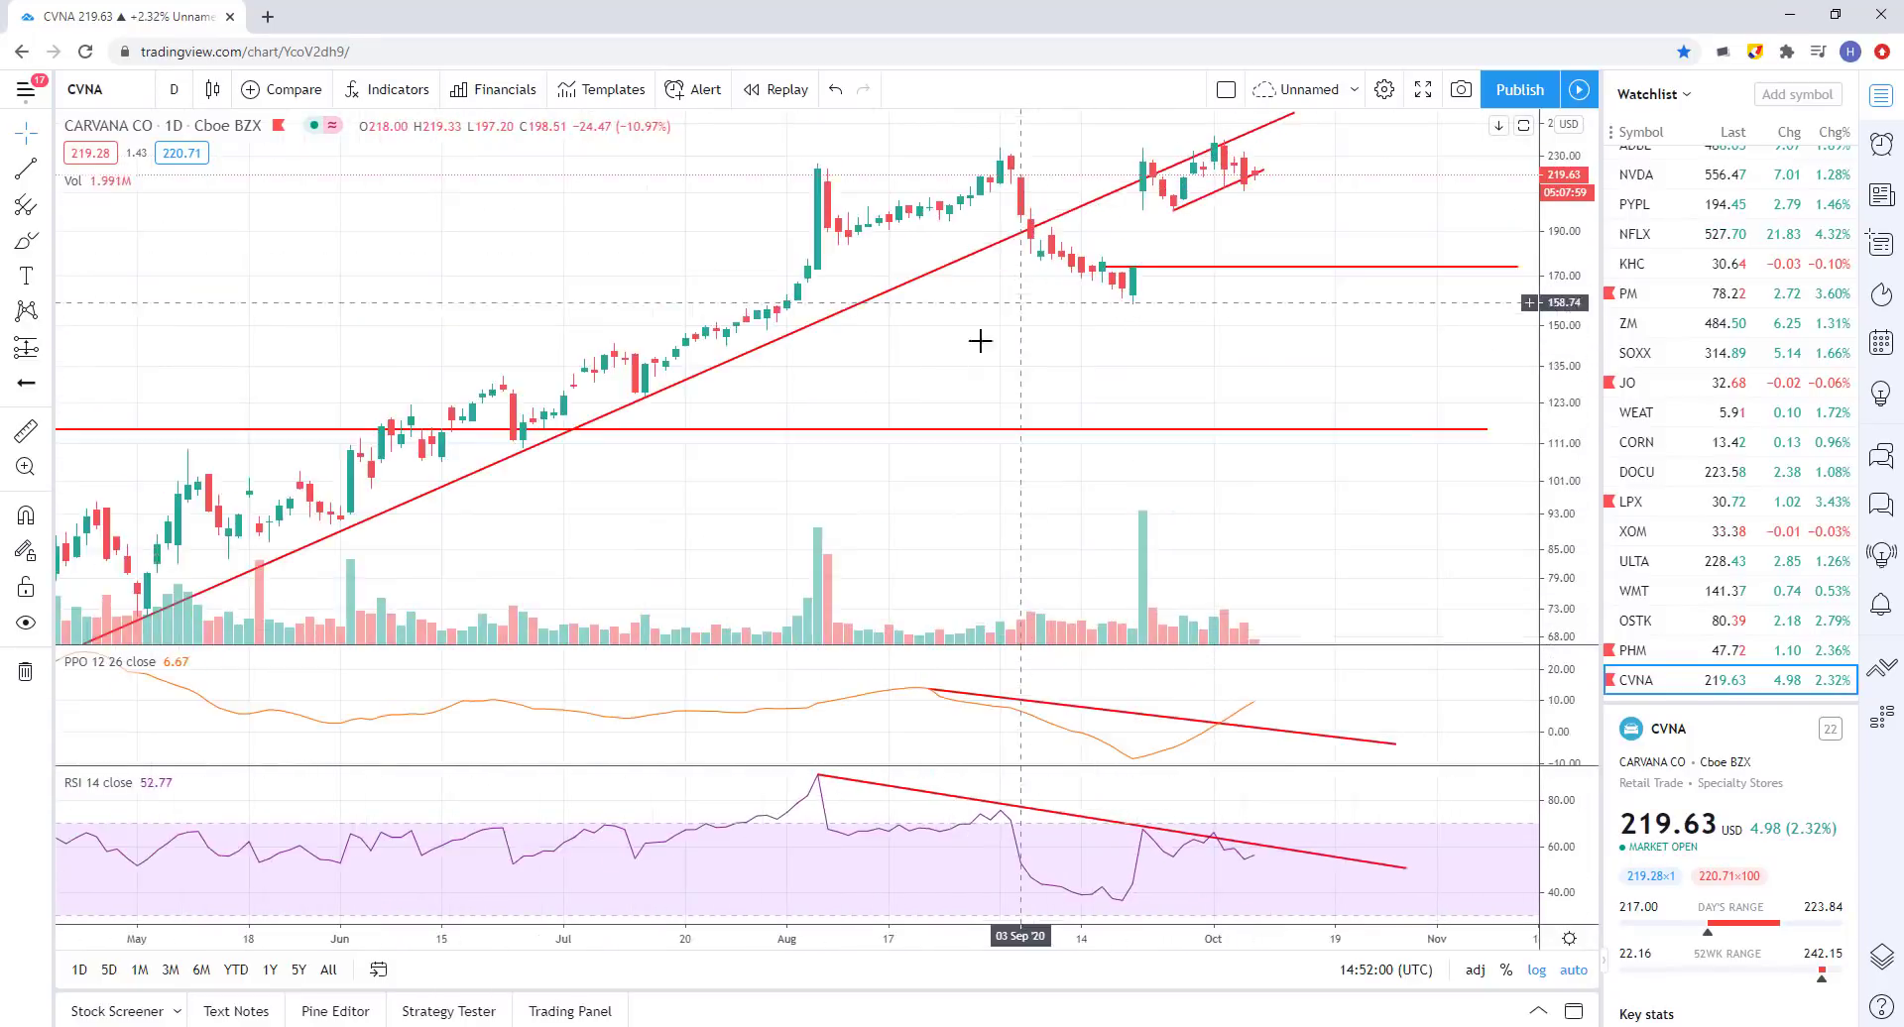
scroll(979, 341, up, 3)
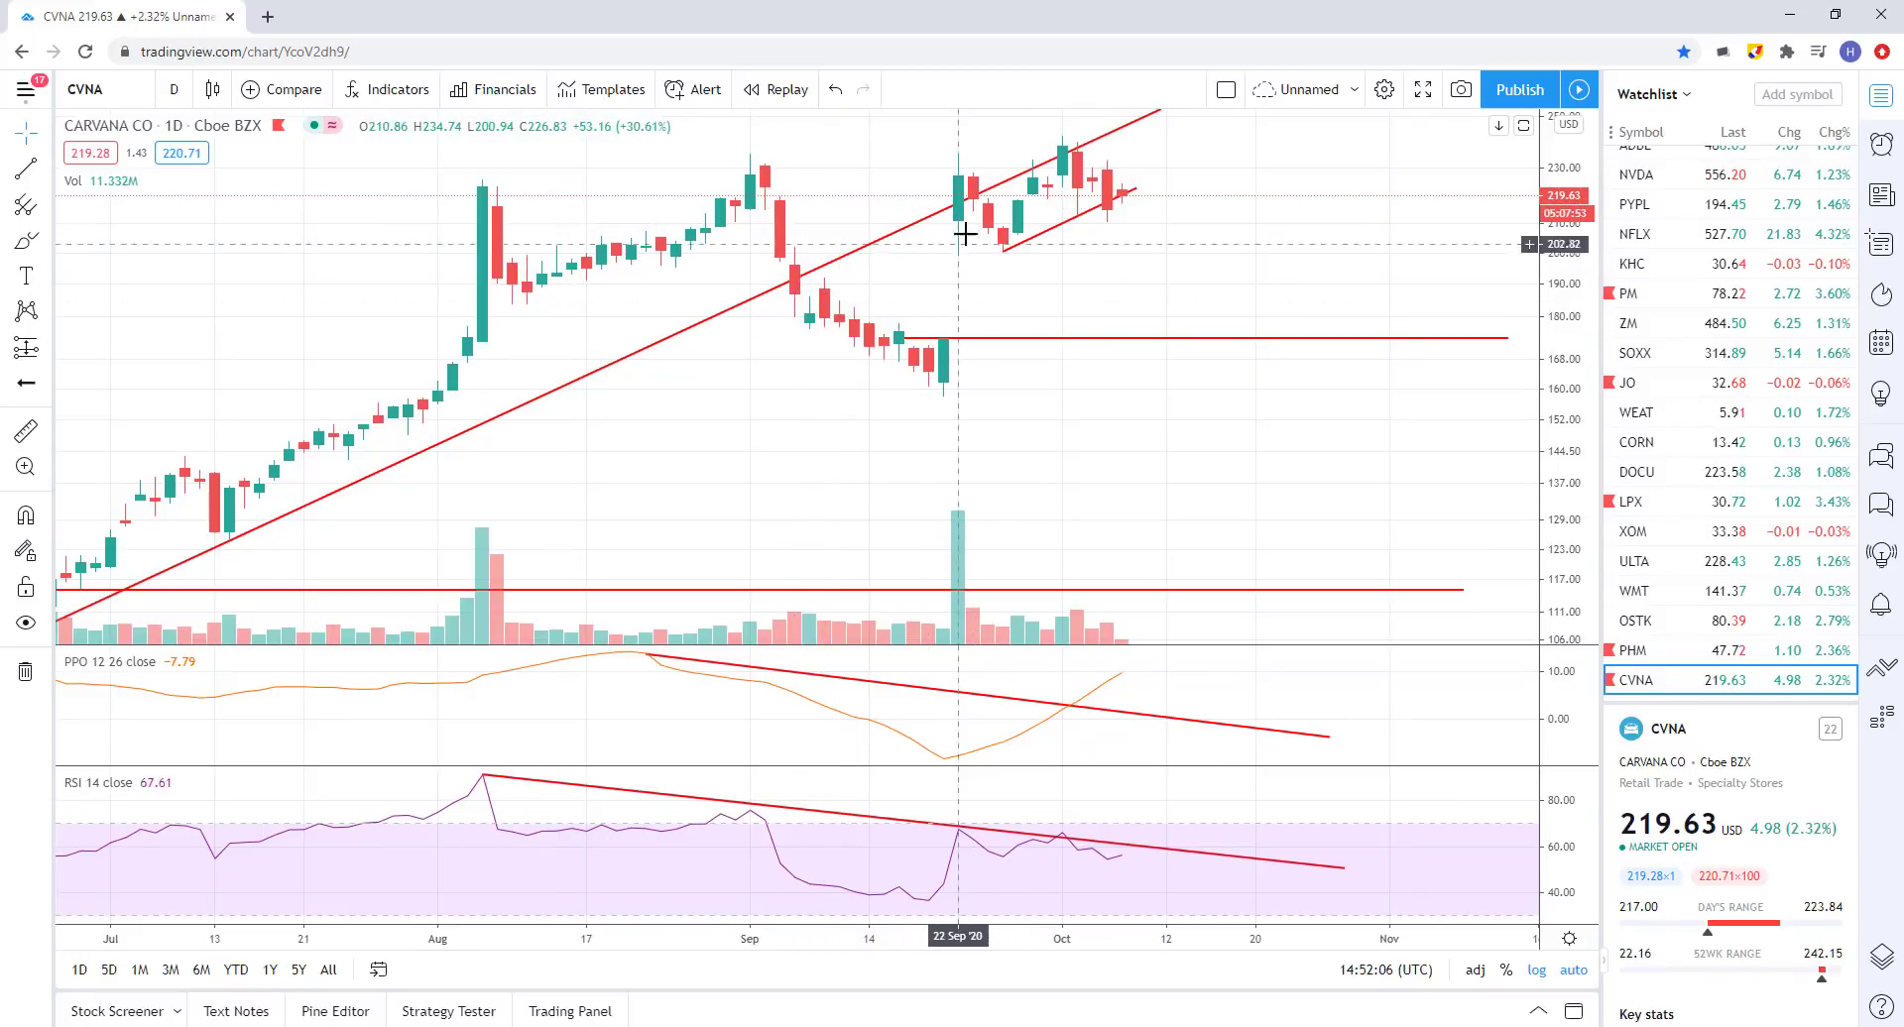
scroll(965, 233, up, 2)
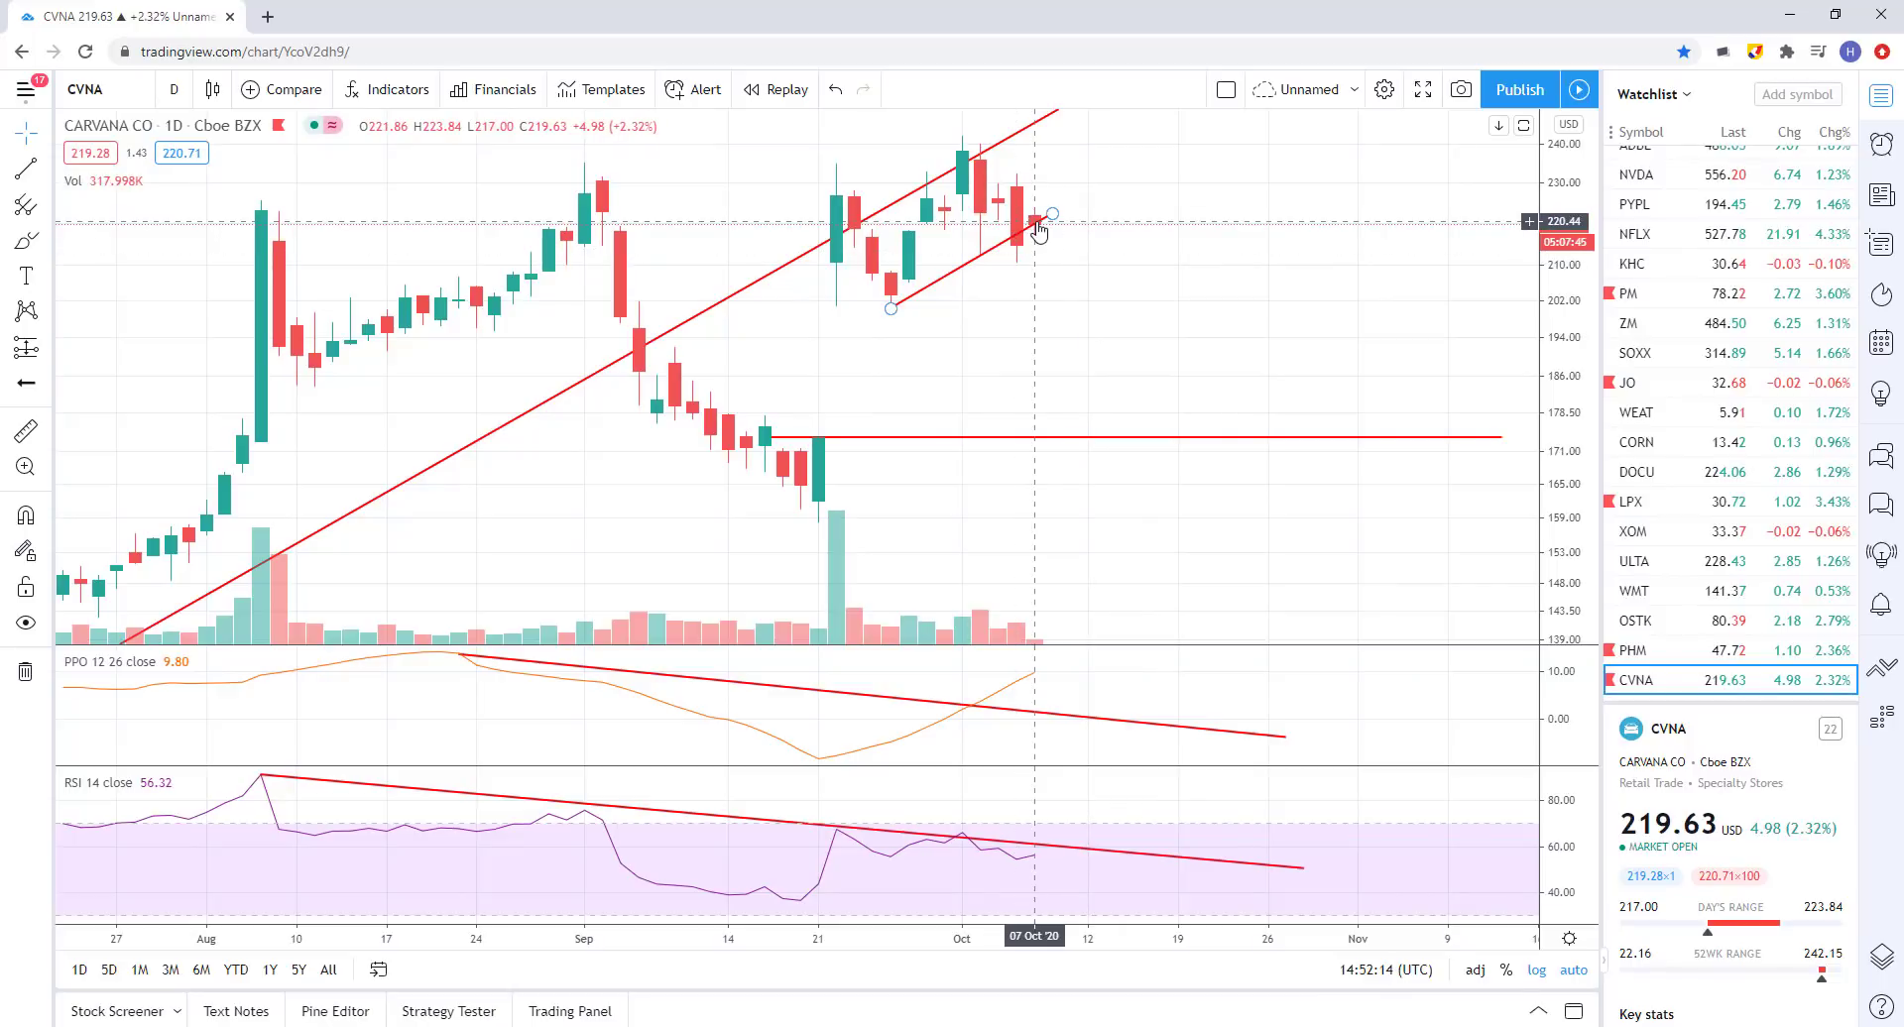
scroll(1215, 187, down, 1)
scroll(1173, 187, down, 1)
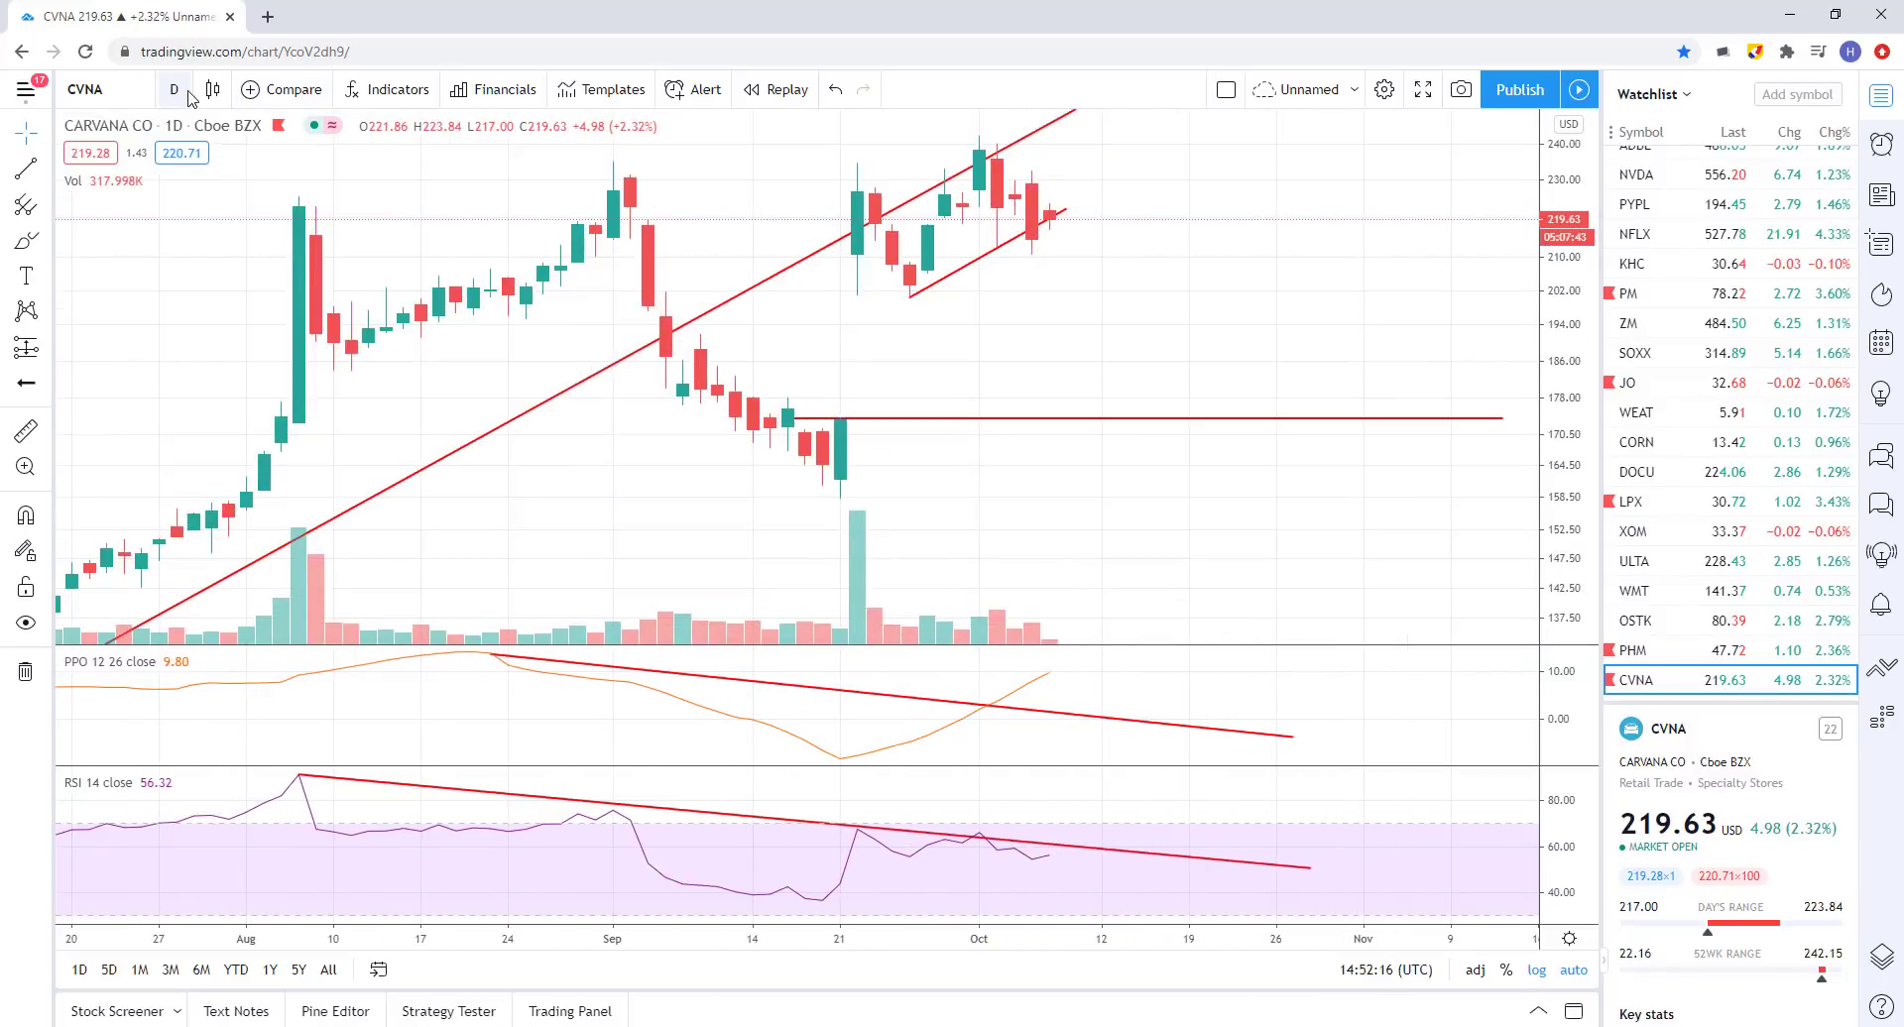
- Switch the CVNA chart back to the 1-hour interval and examine the latest candles against the lower line of the rising channel
click(188, 96)
click(193, 547)
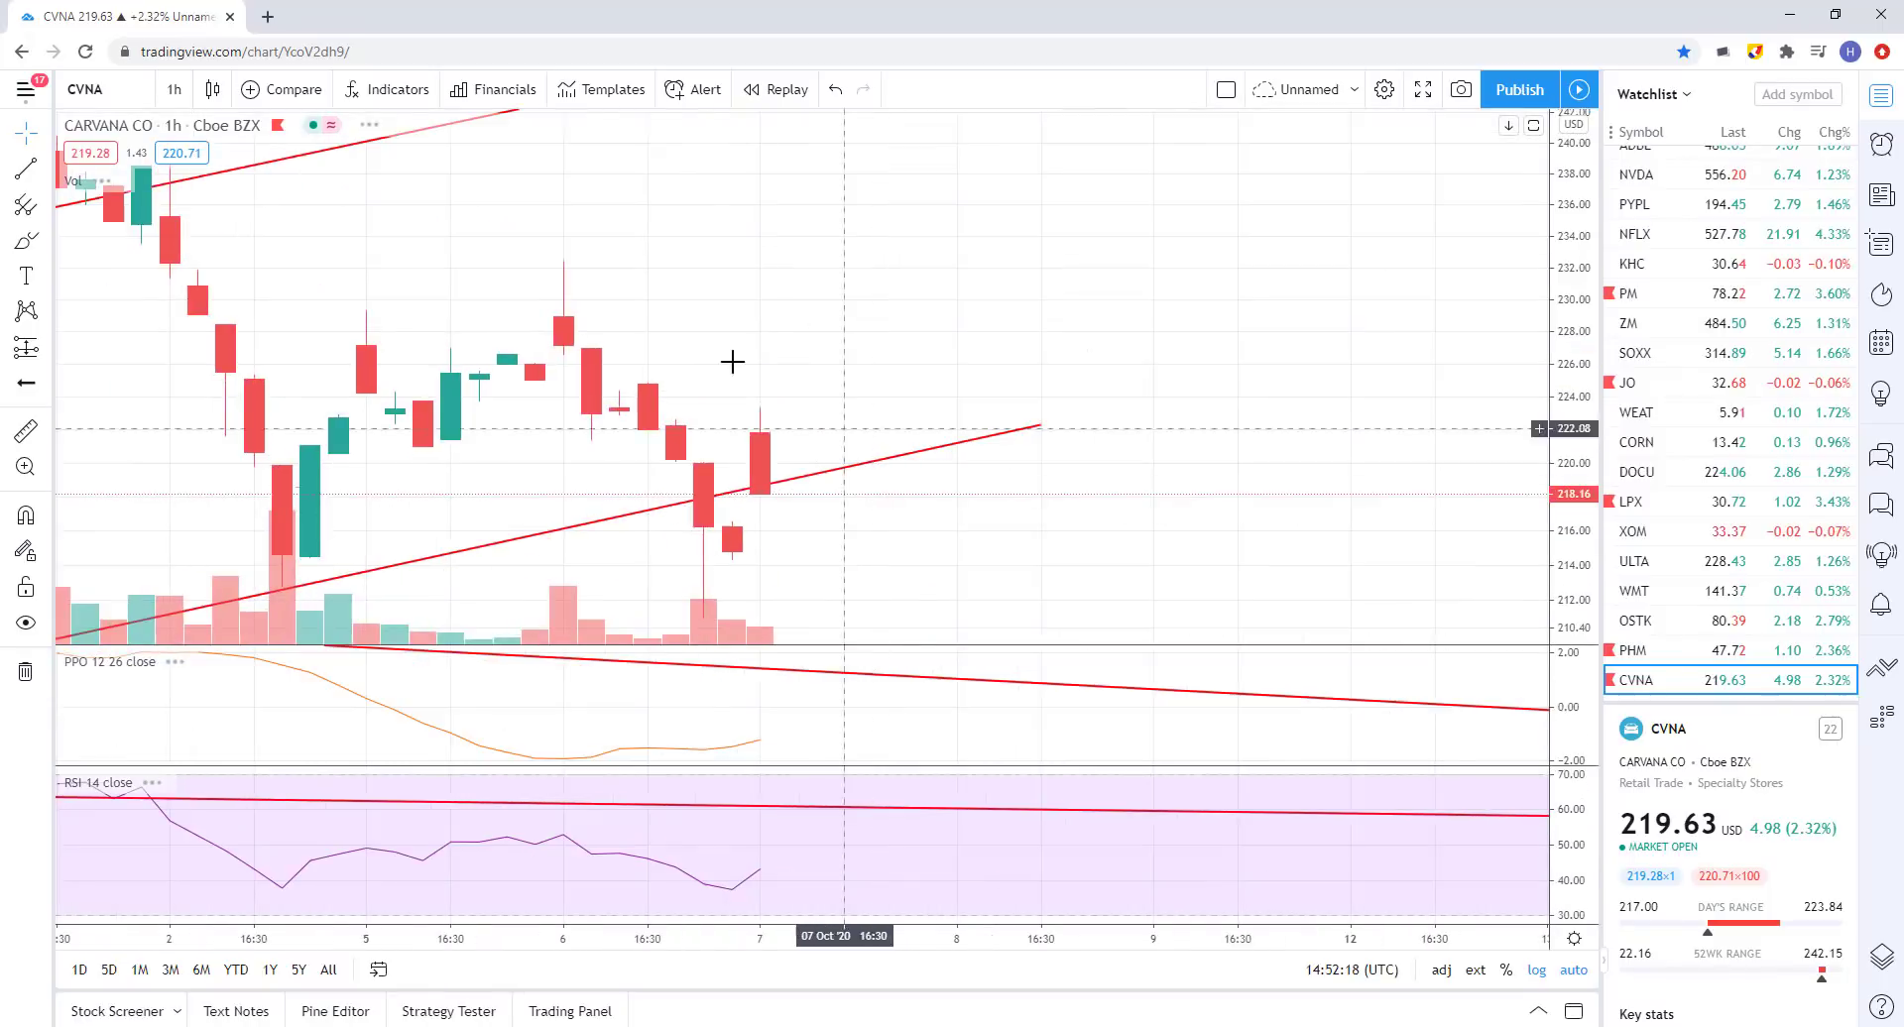
scroll(733, 362, down, 1)
scroll(893, 417, down, 1)
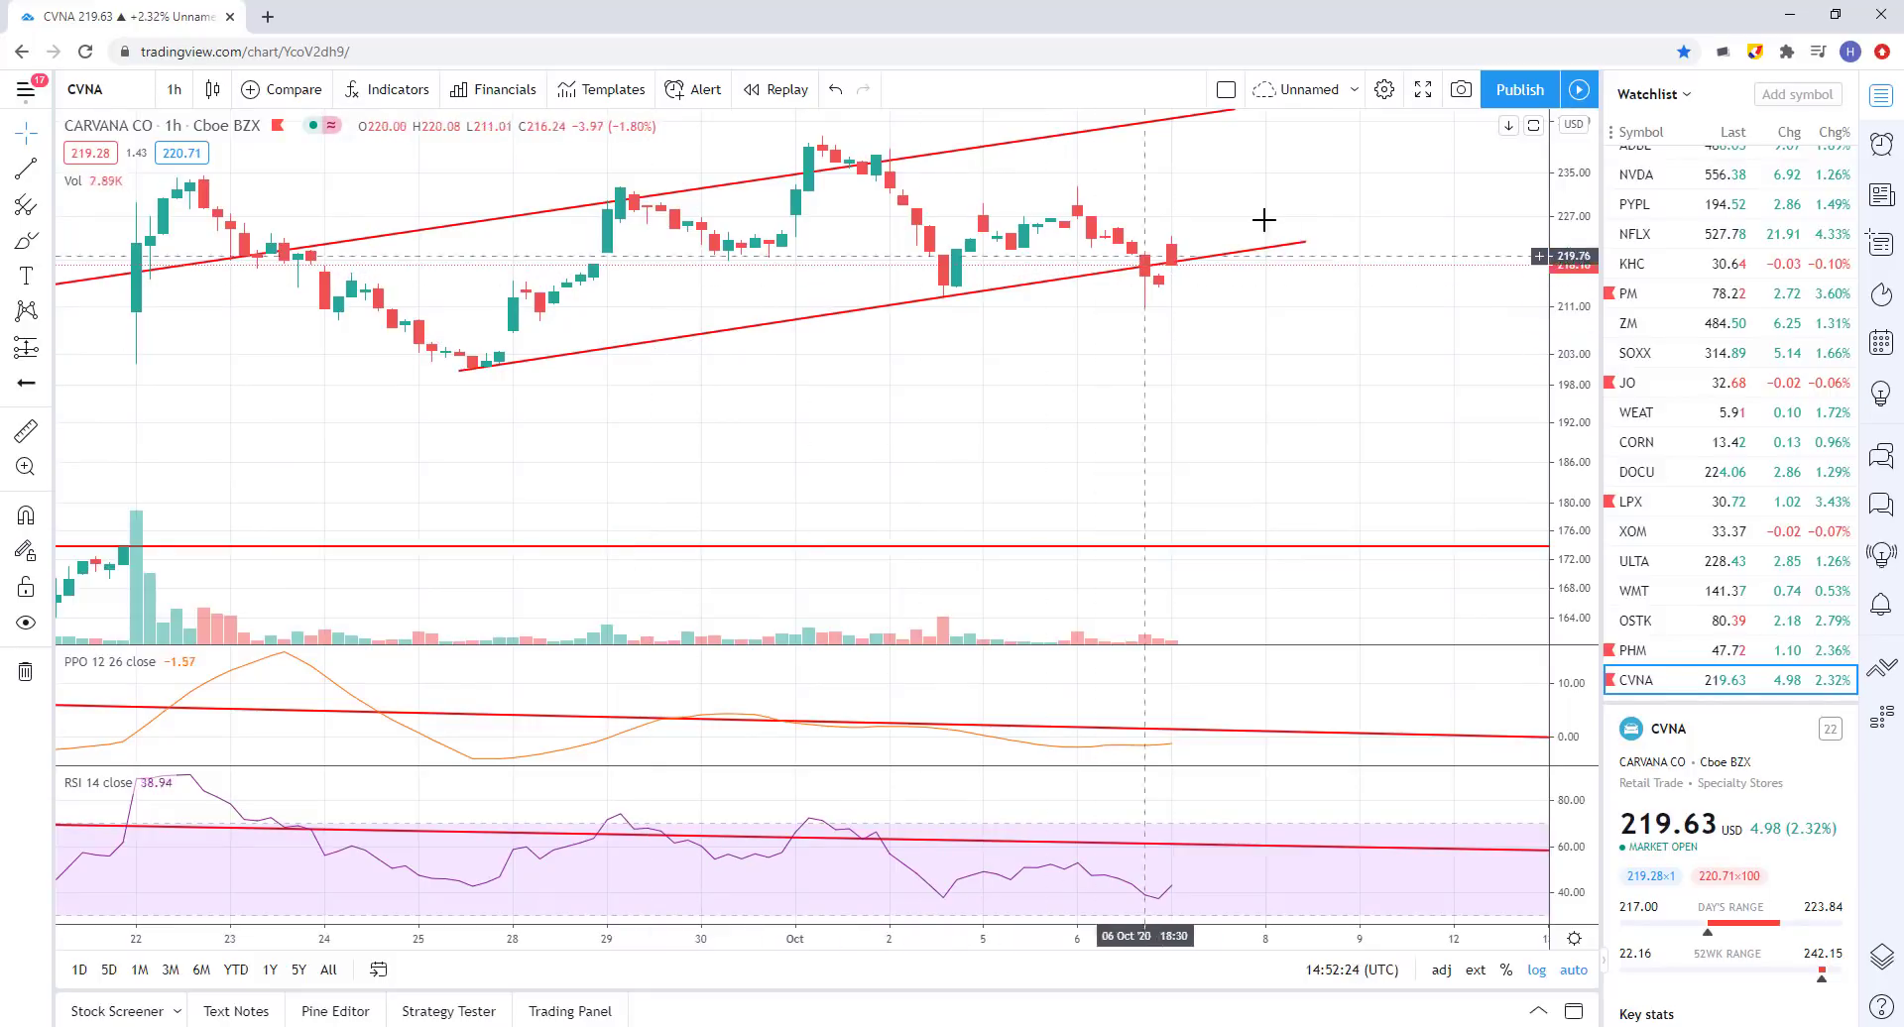
scroll(1000, 358, up, 1)
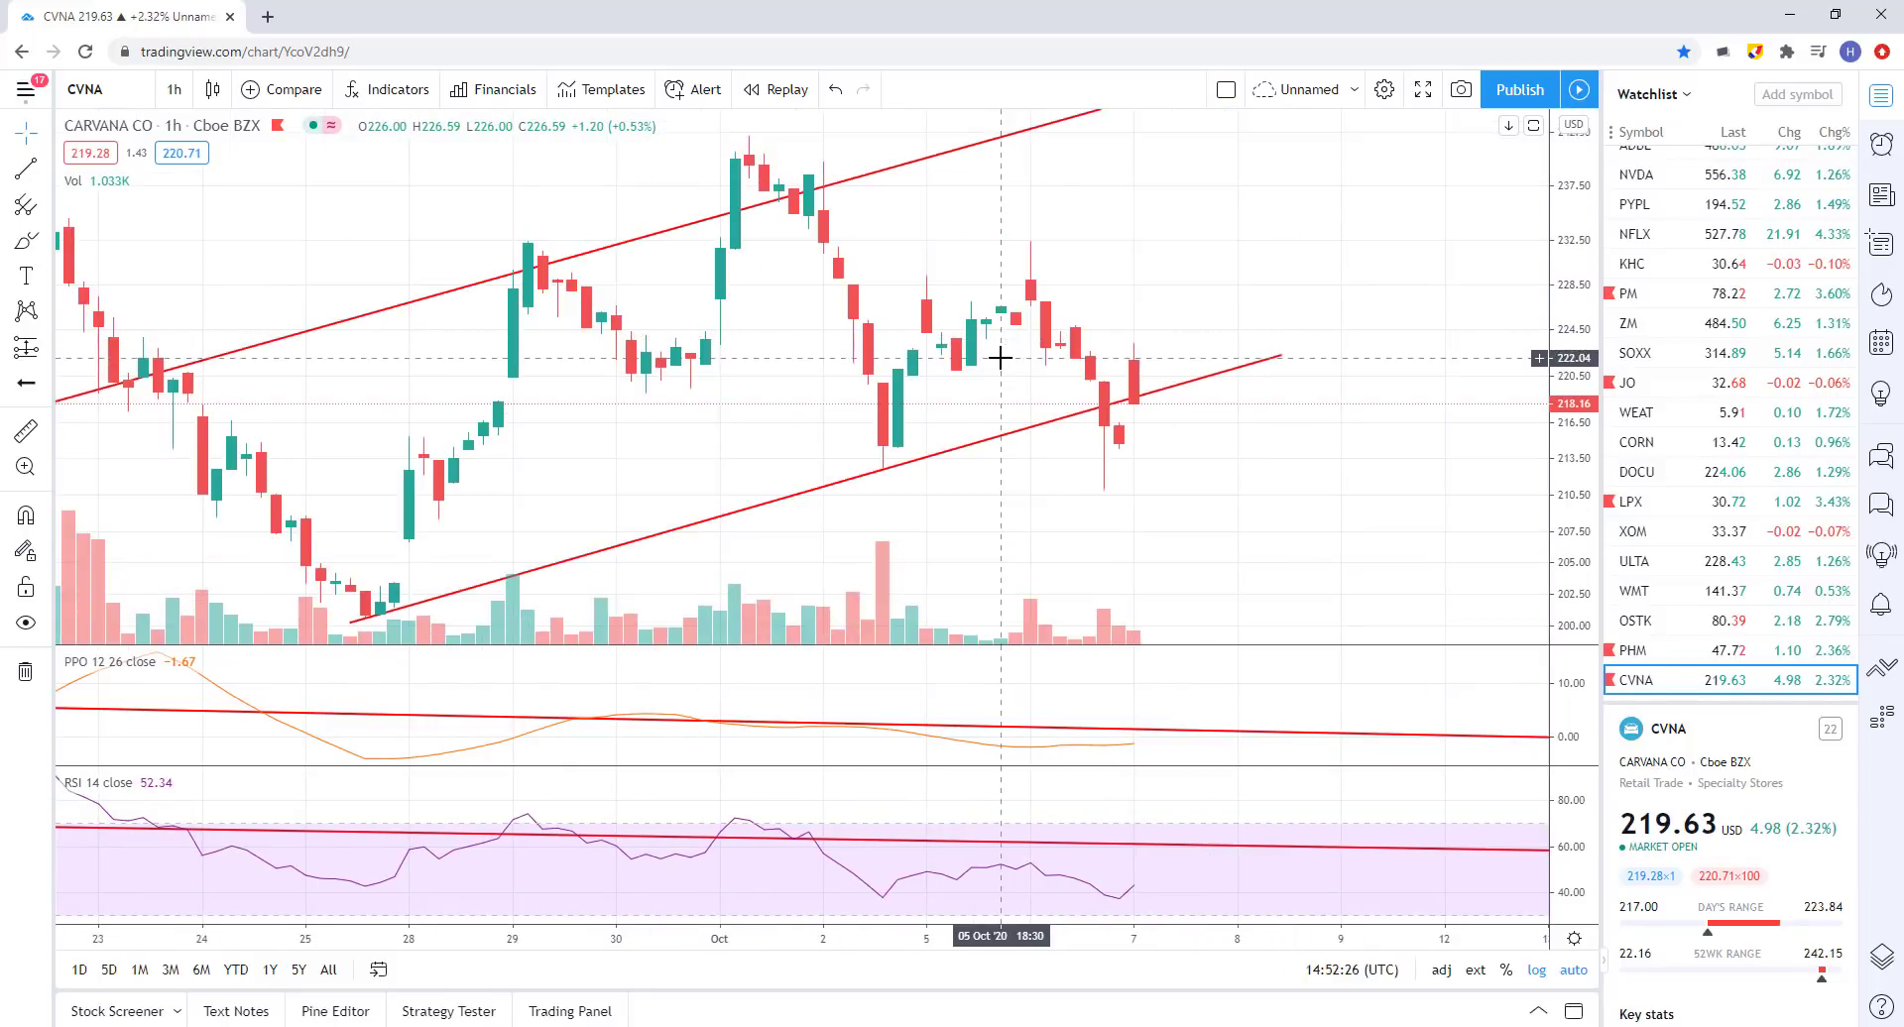
scroll(1020, 327, down, 1)
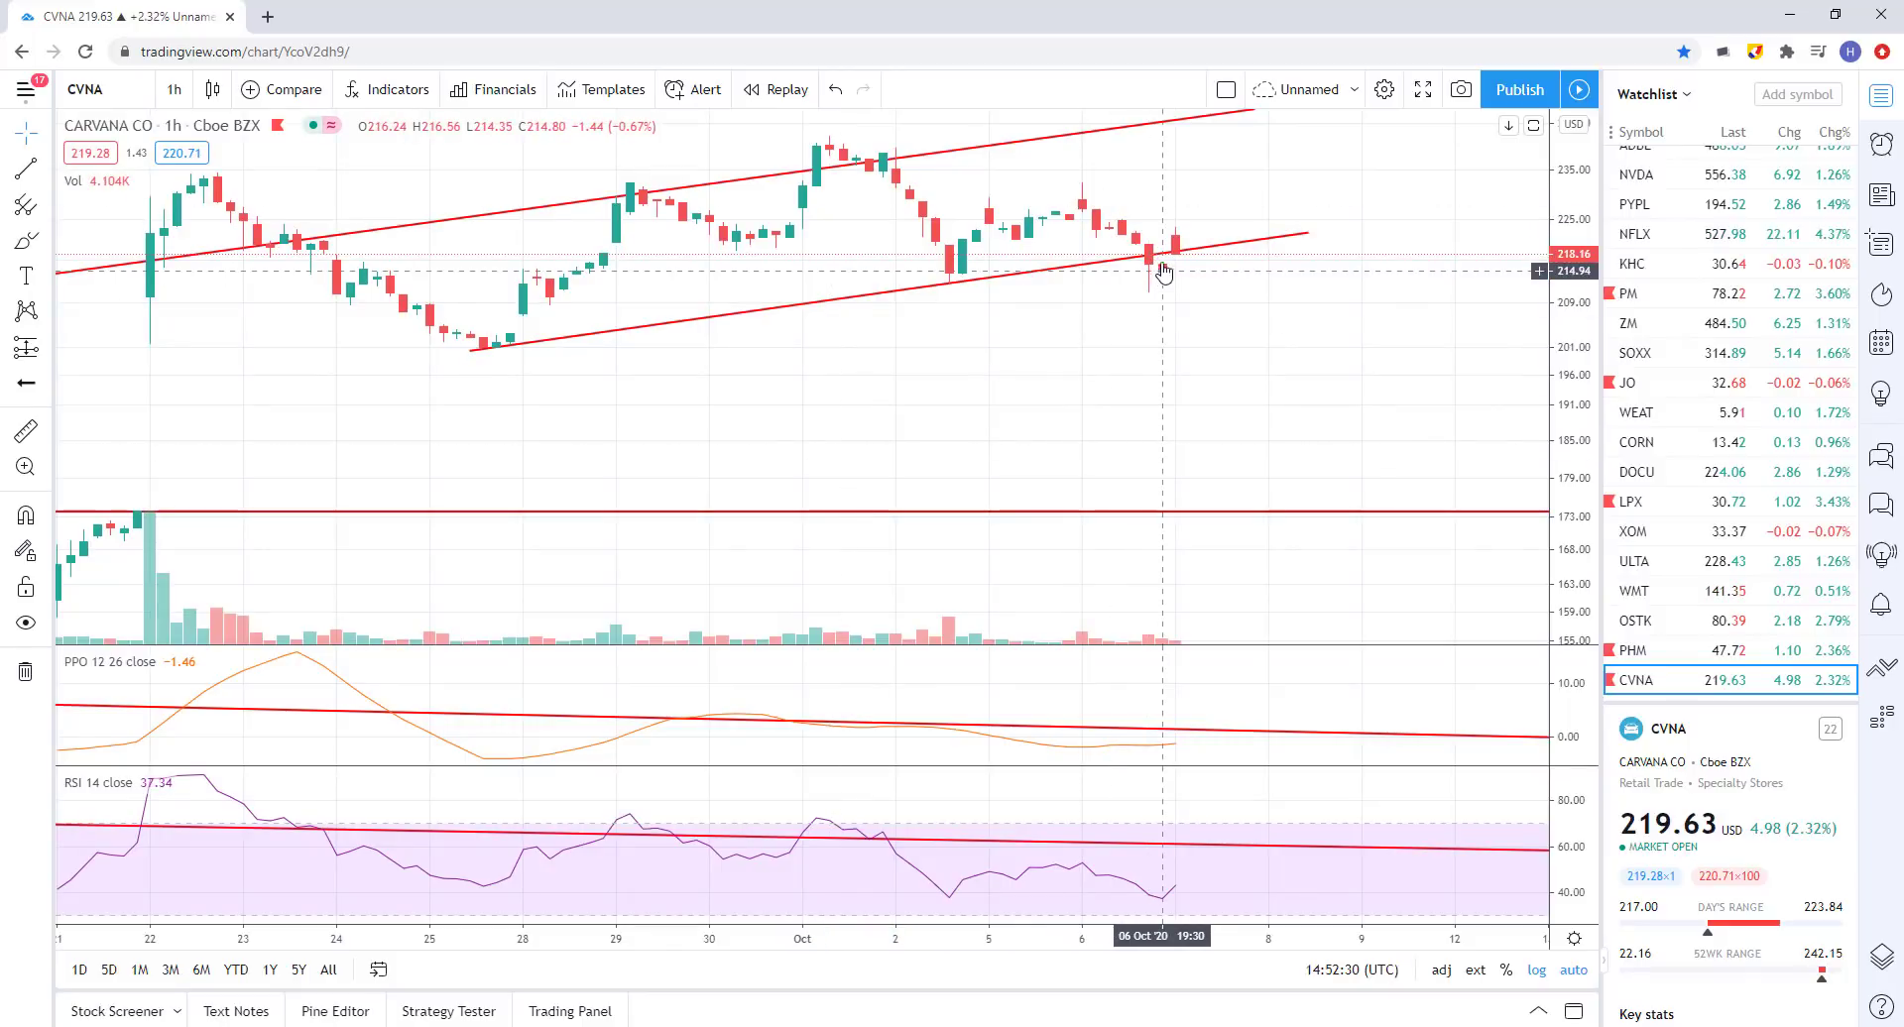
scroll(1158, 270, up, 1)
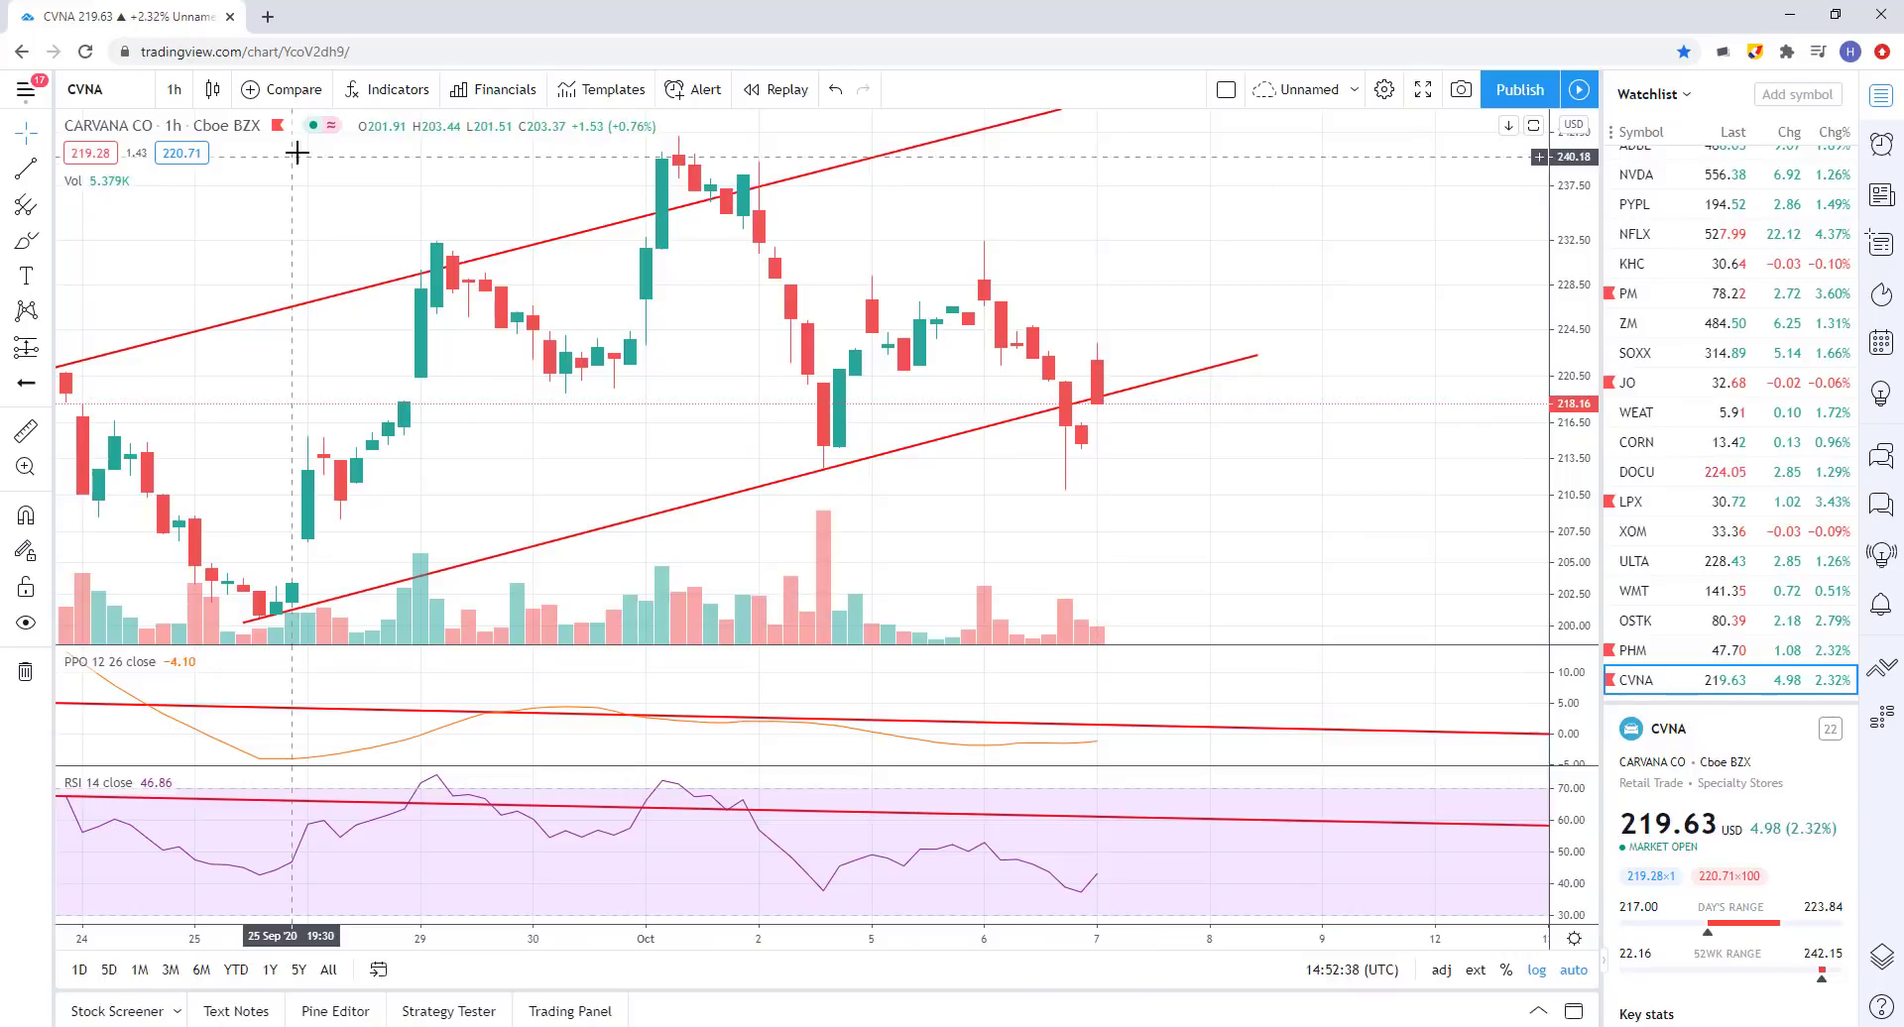
scroll(734, 482, up, 1)
scroll(735, 482, down, 1)
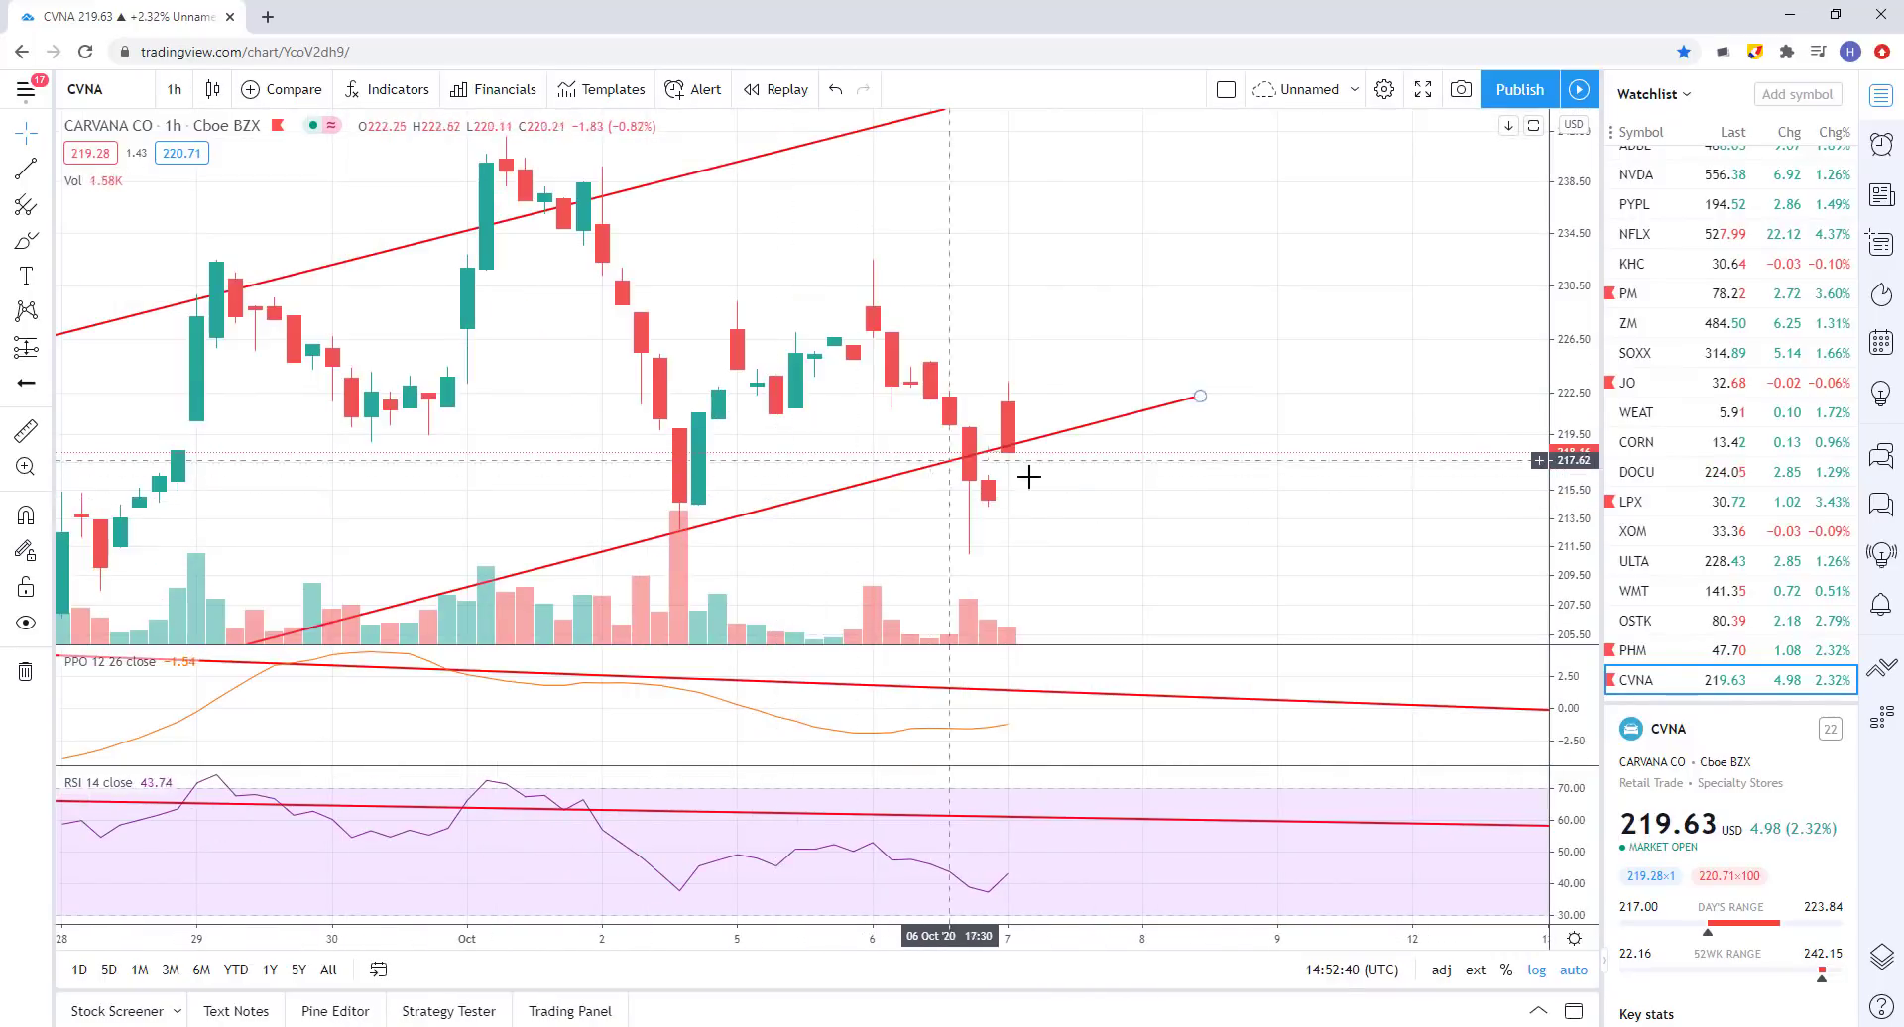